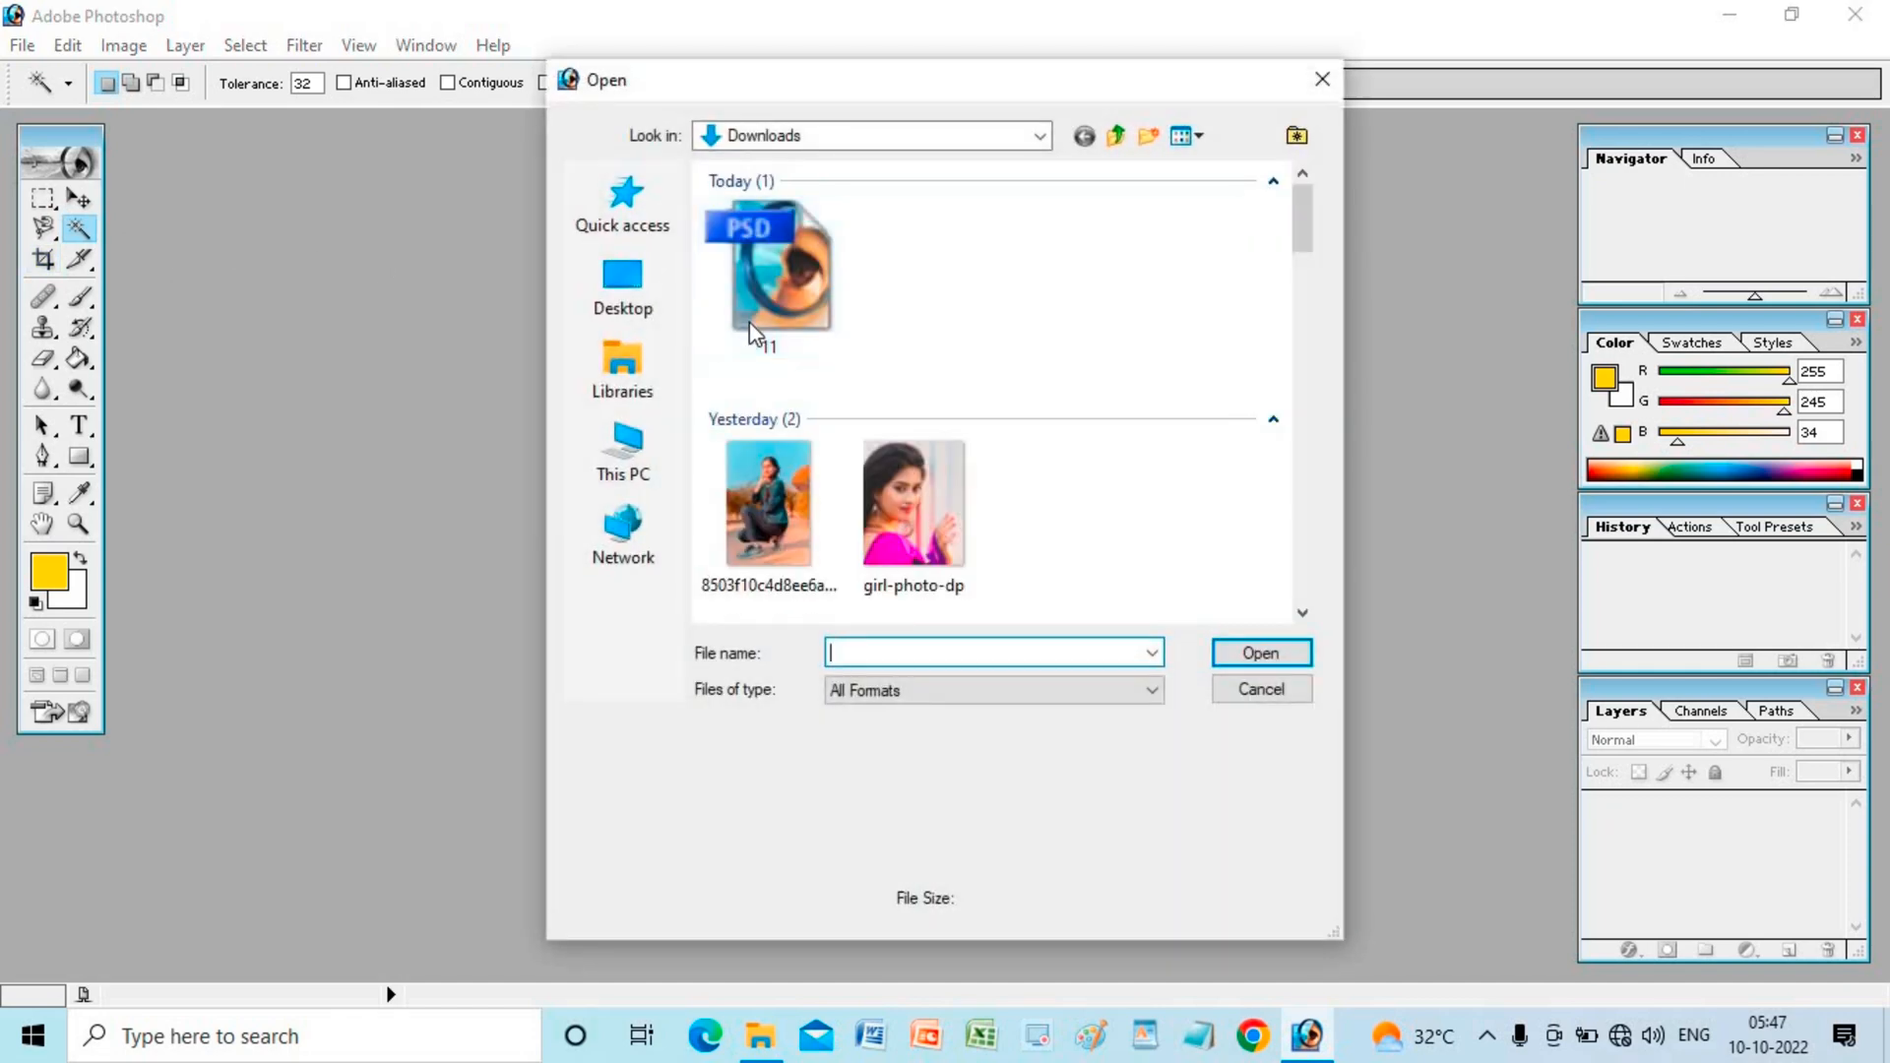
Step: Look through the image files in the Downloads folder for a photo to open
click(748, 322)
scroll(844, 458, down, 10)
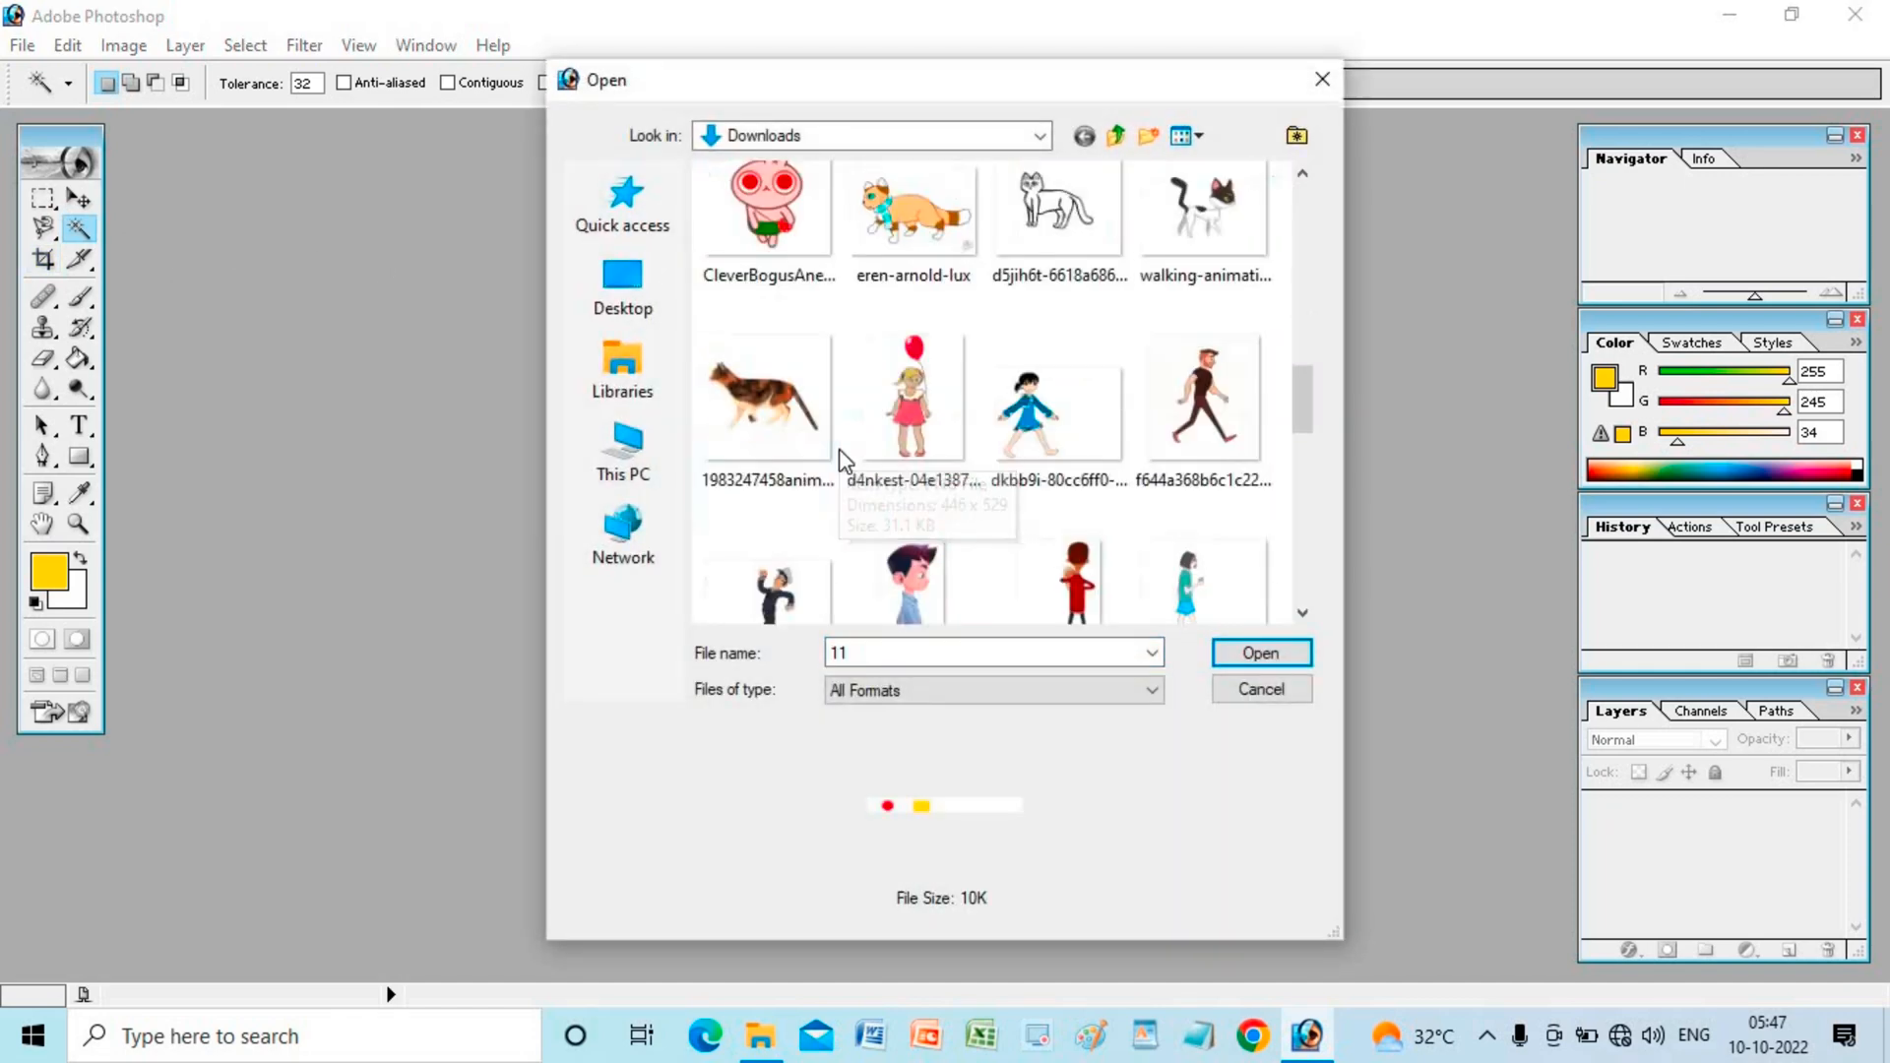
scroll(844, 461, down, 5)
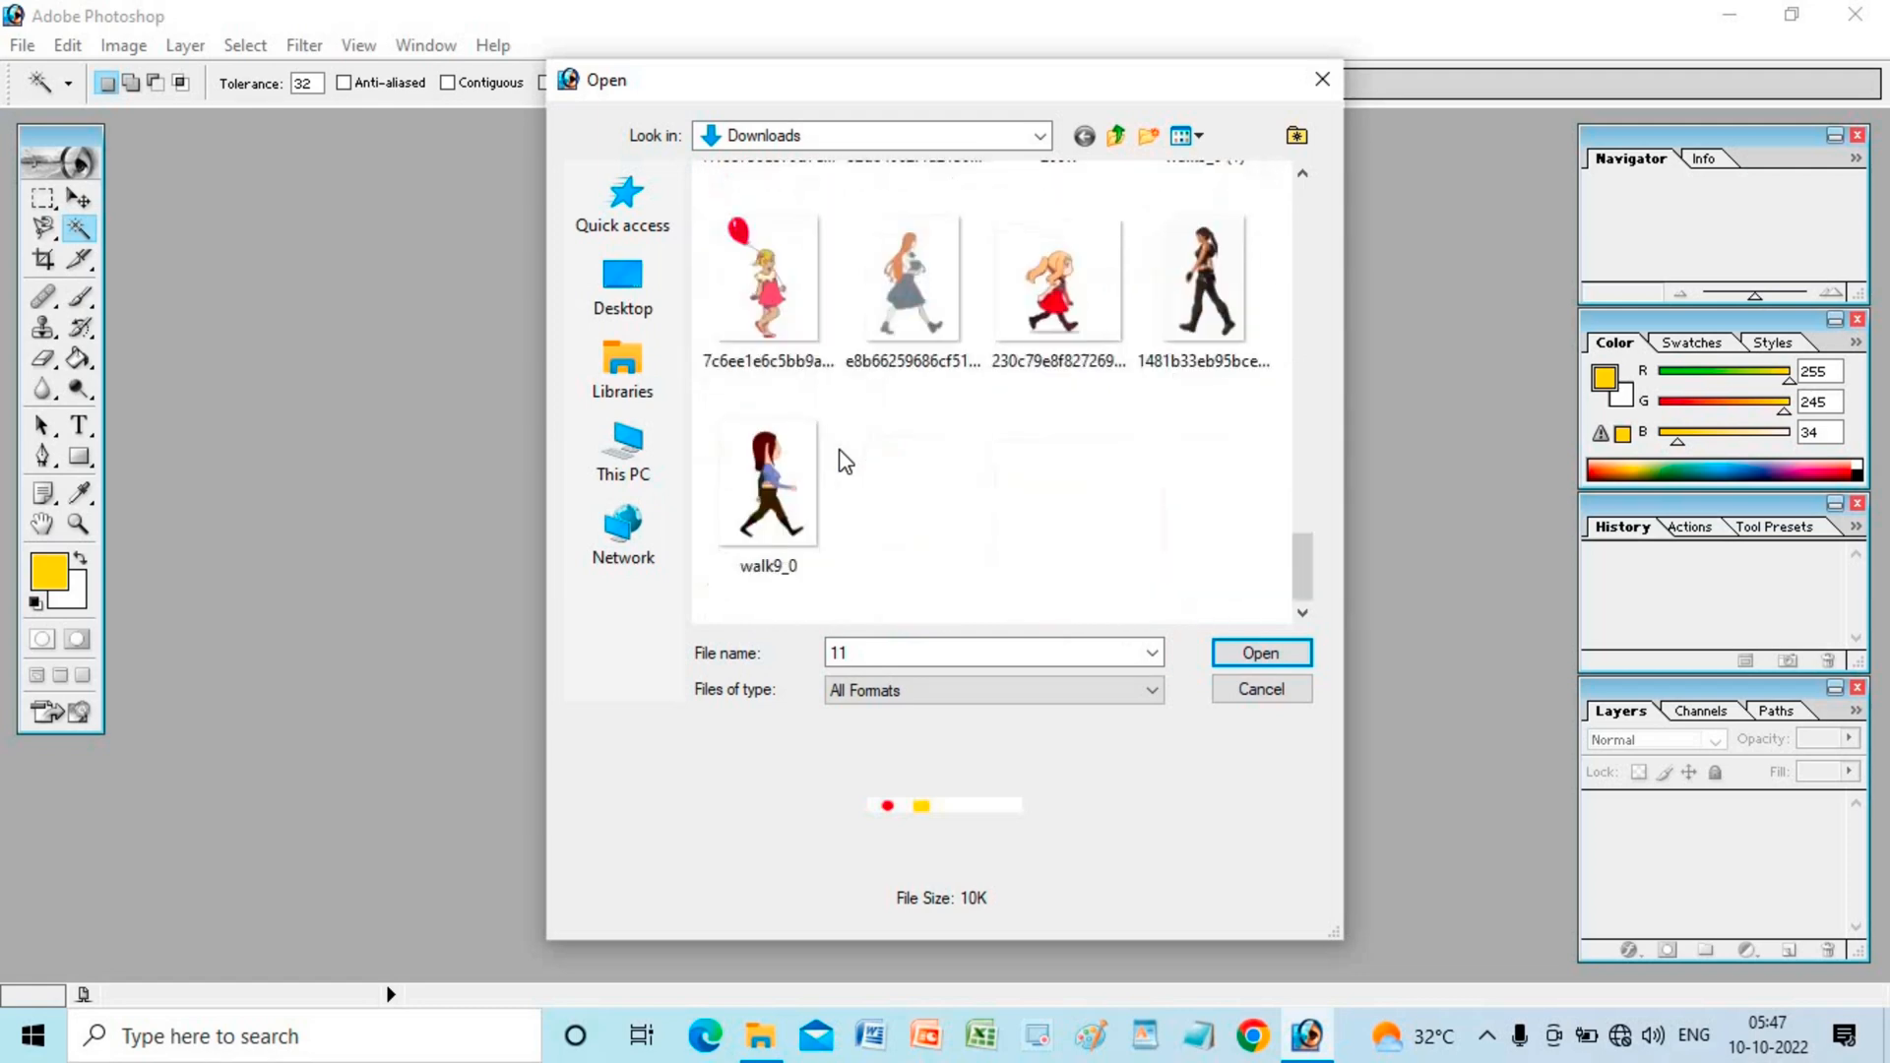
scroll(844, 461, up, 15)
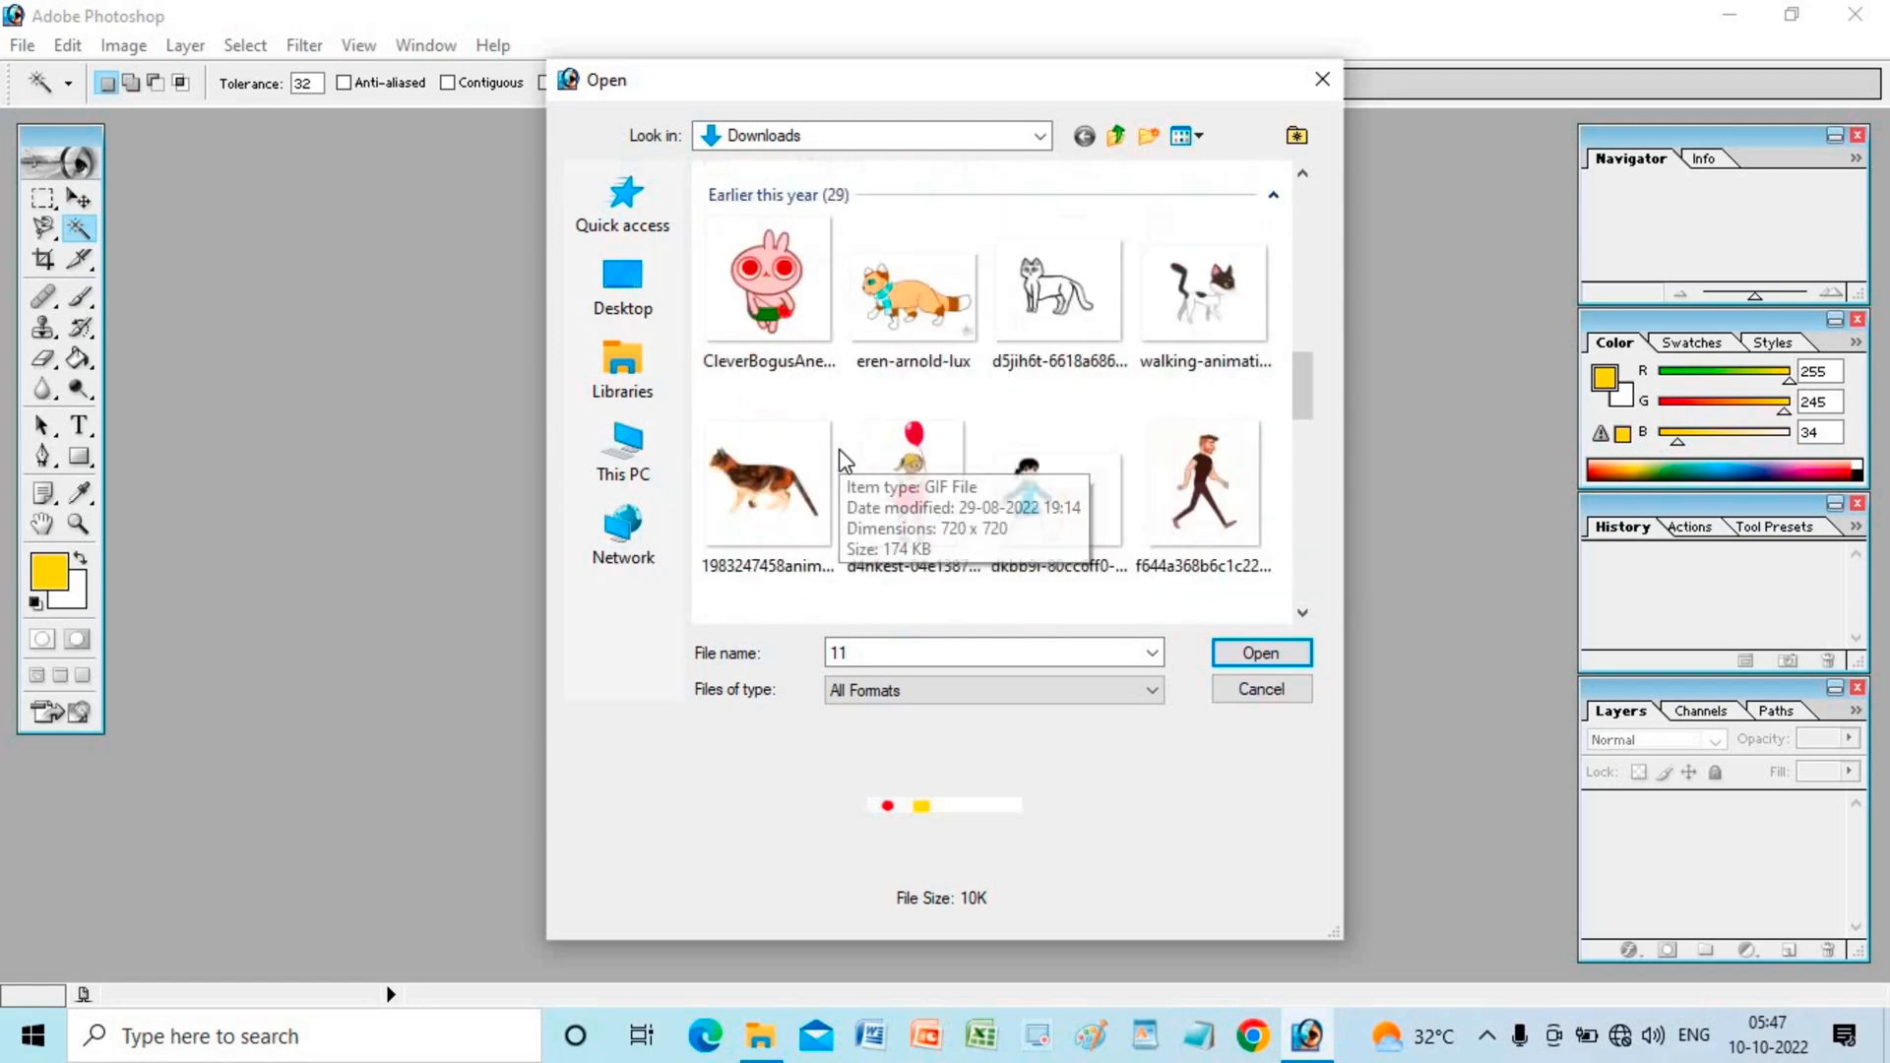
scroll(844, 460, down, 3)
scroll(844, 461, up, 8)
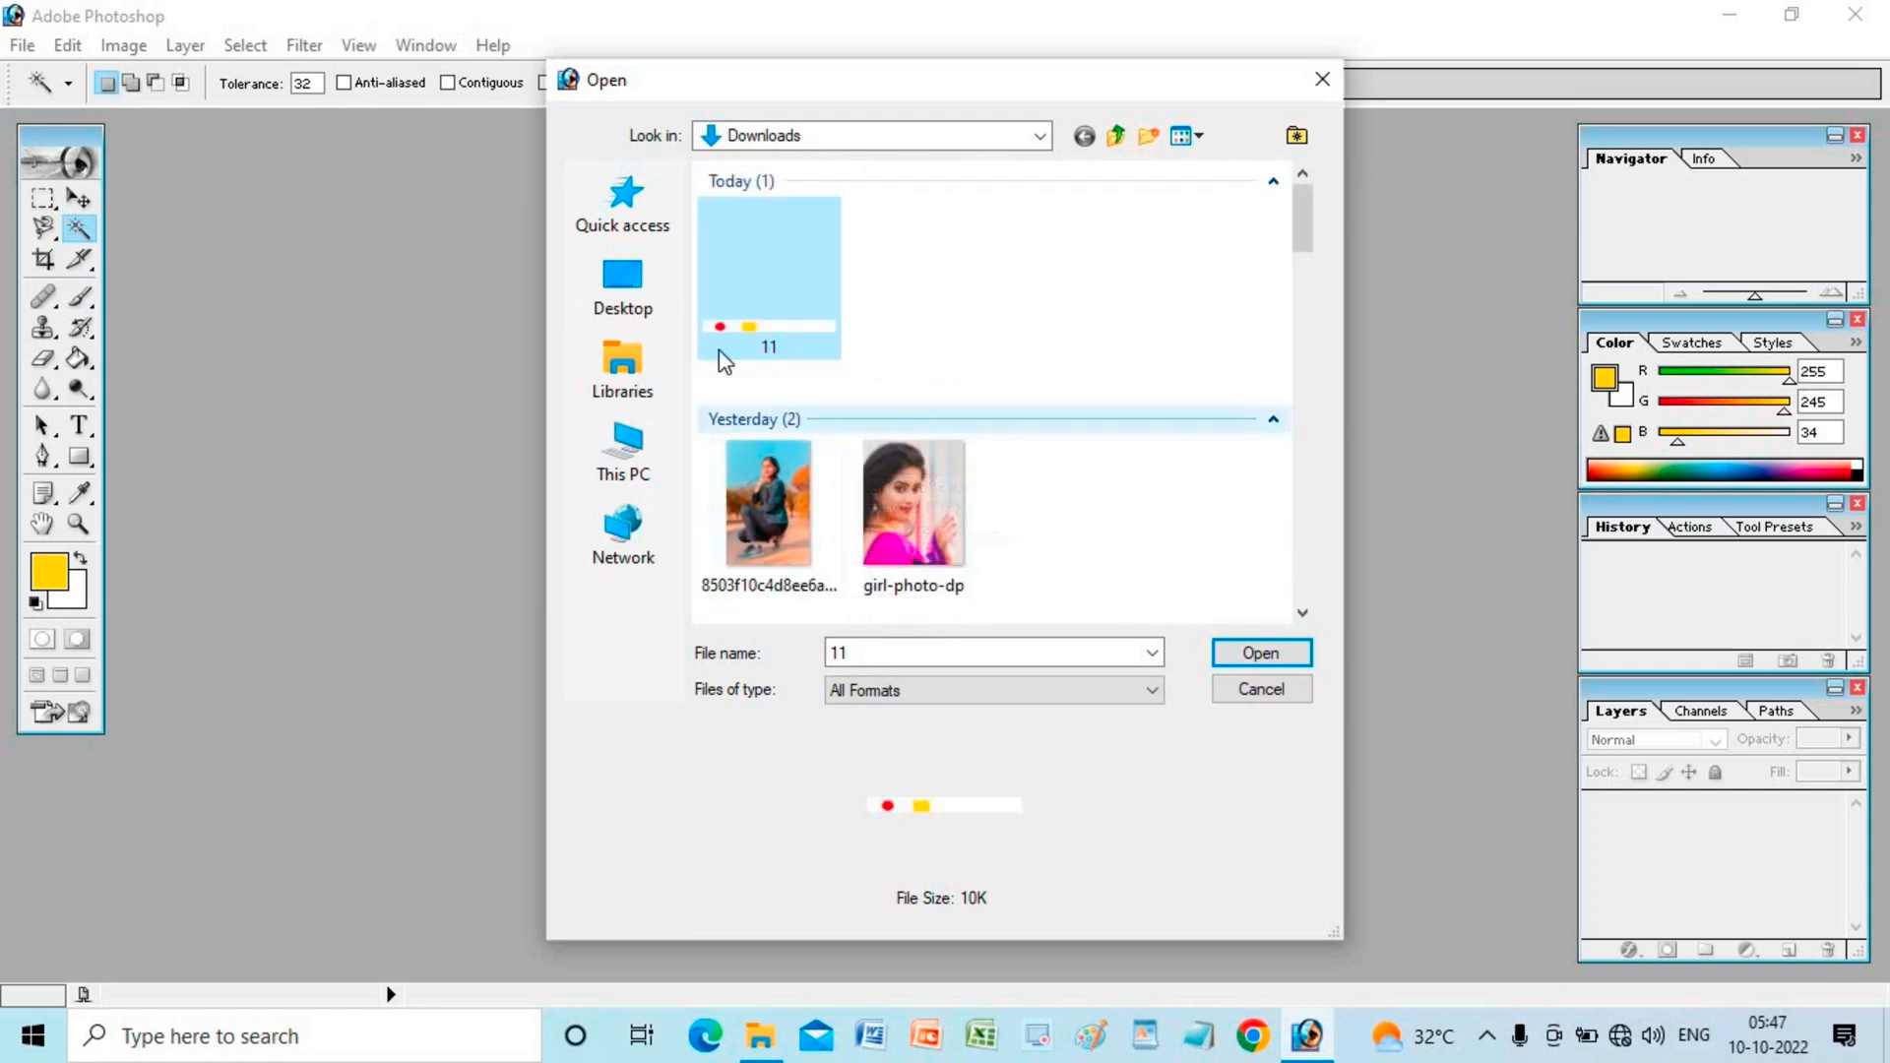
Step: Open the images file, the photo of a woman against red leaves, from the Pictures library
click(643, 371)
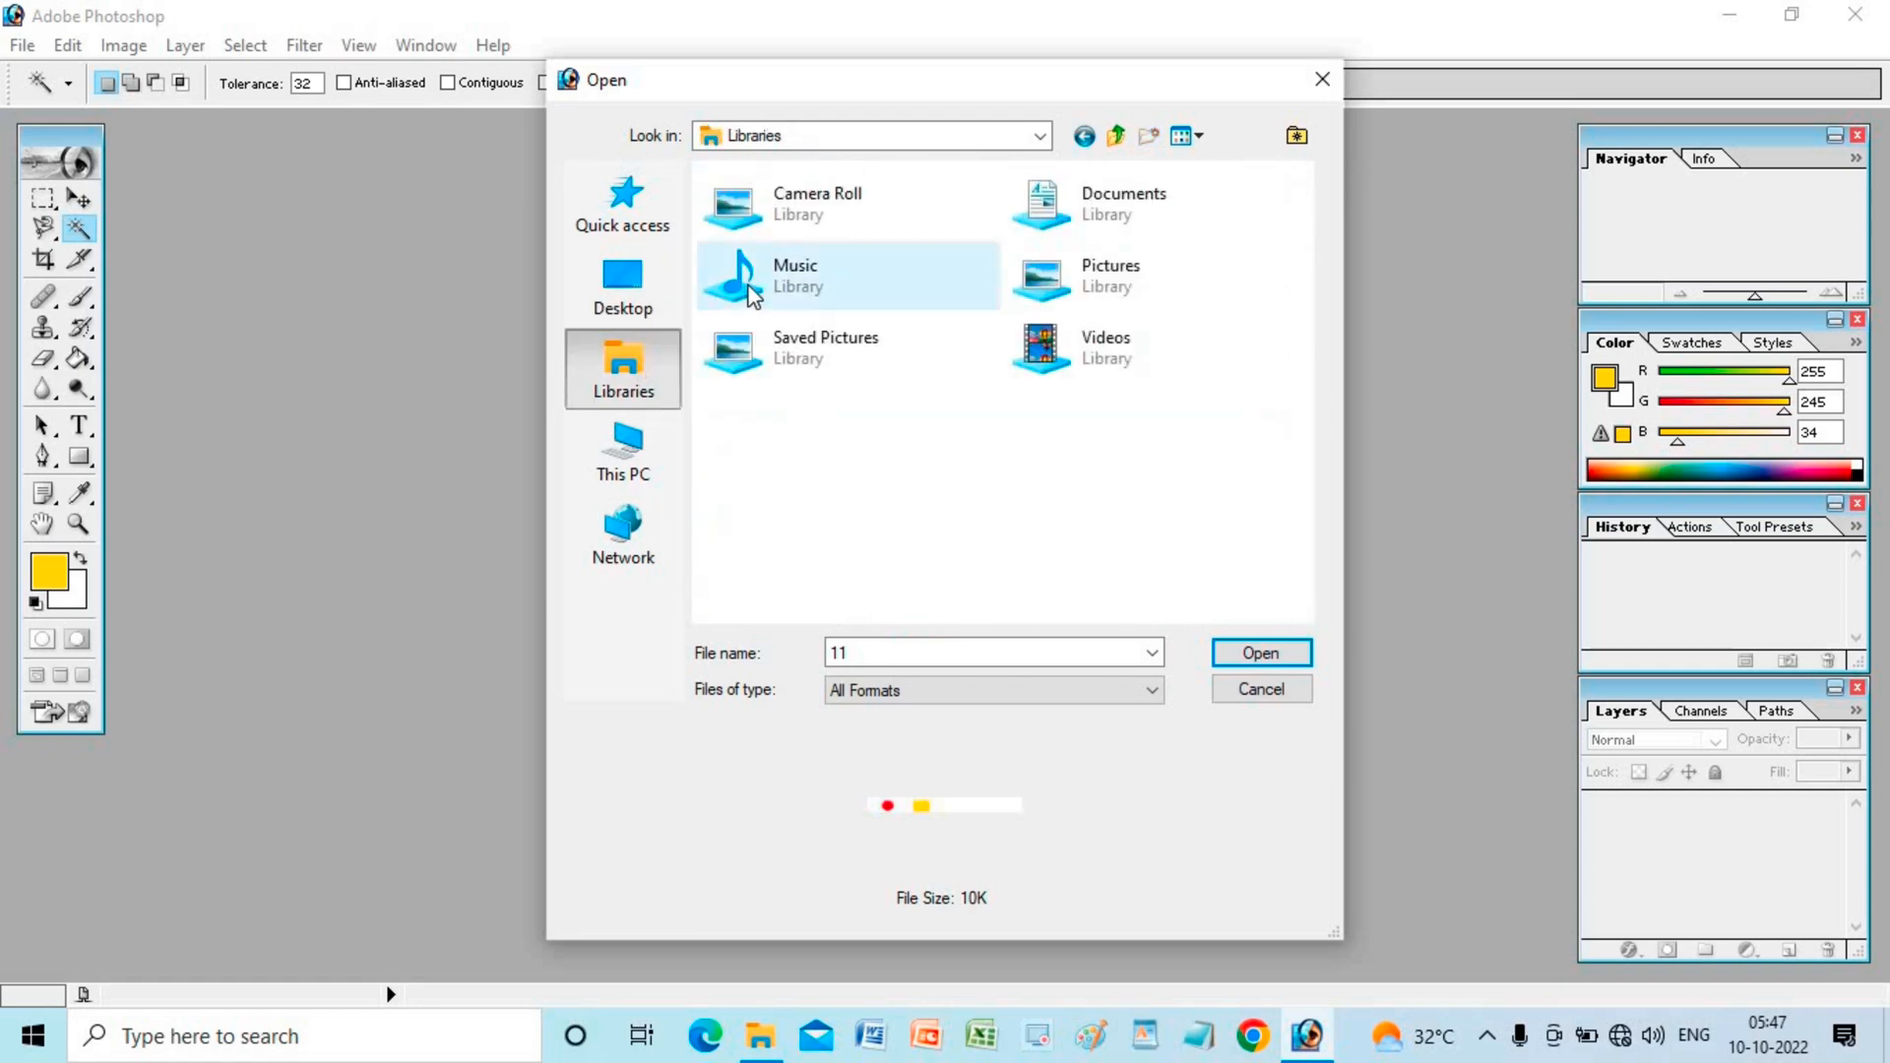
double_click(1095, 276)
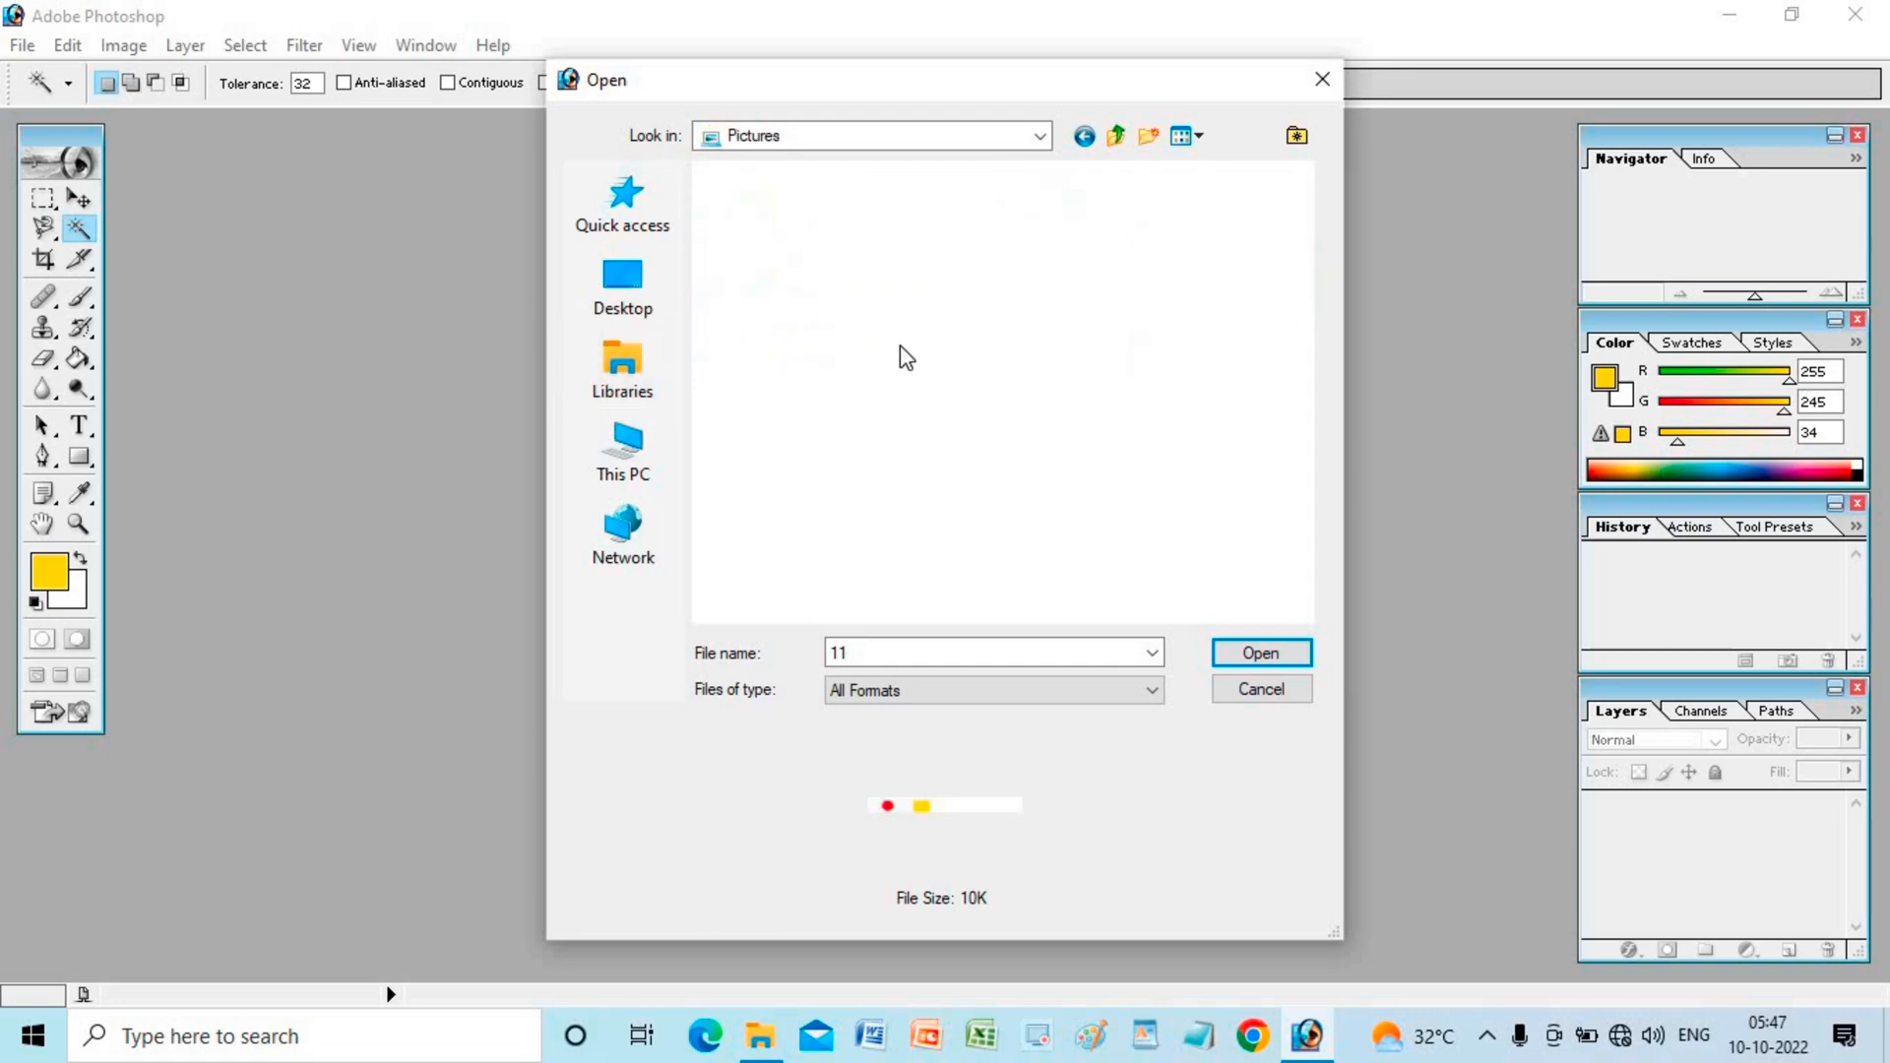
scroll(912, 321, down, 15)
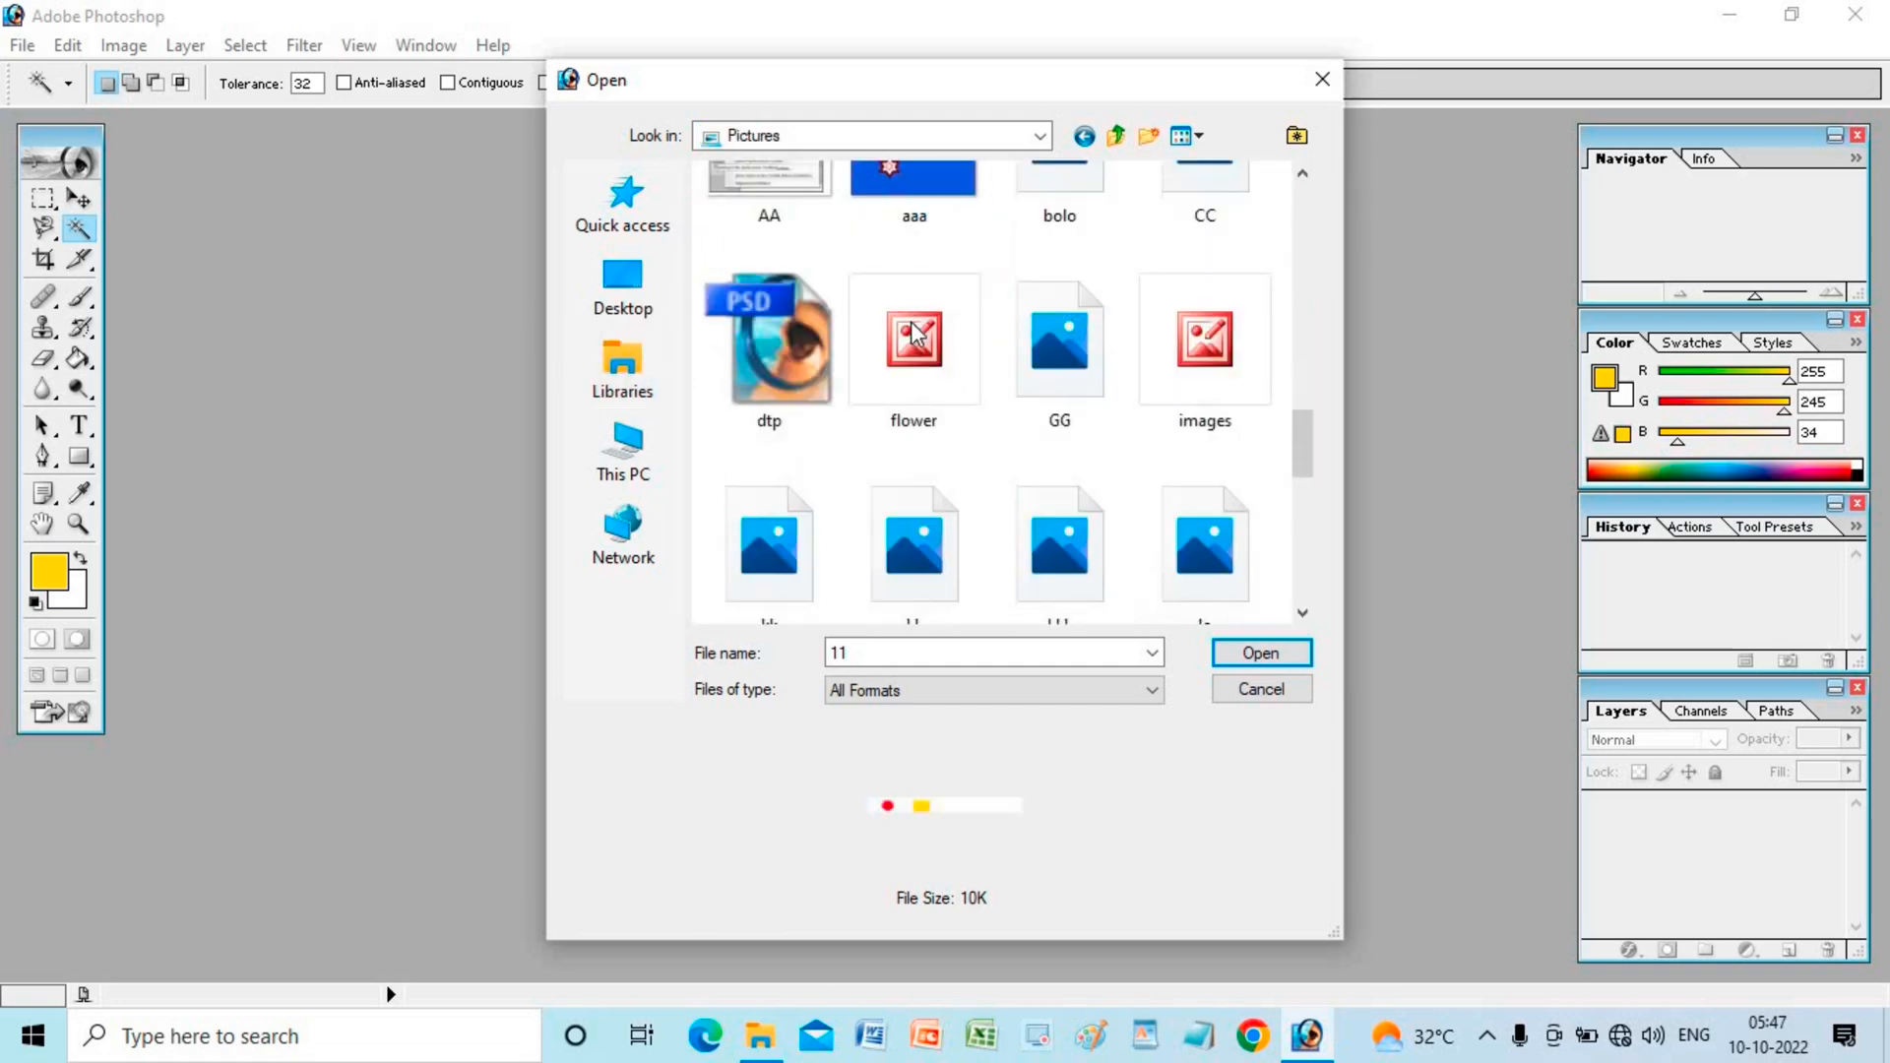
scroll(912, 323, down, 5)
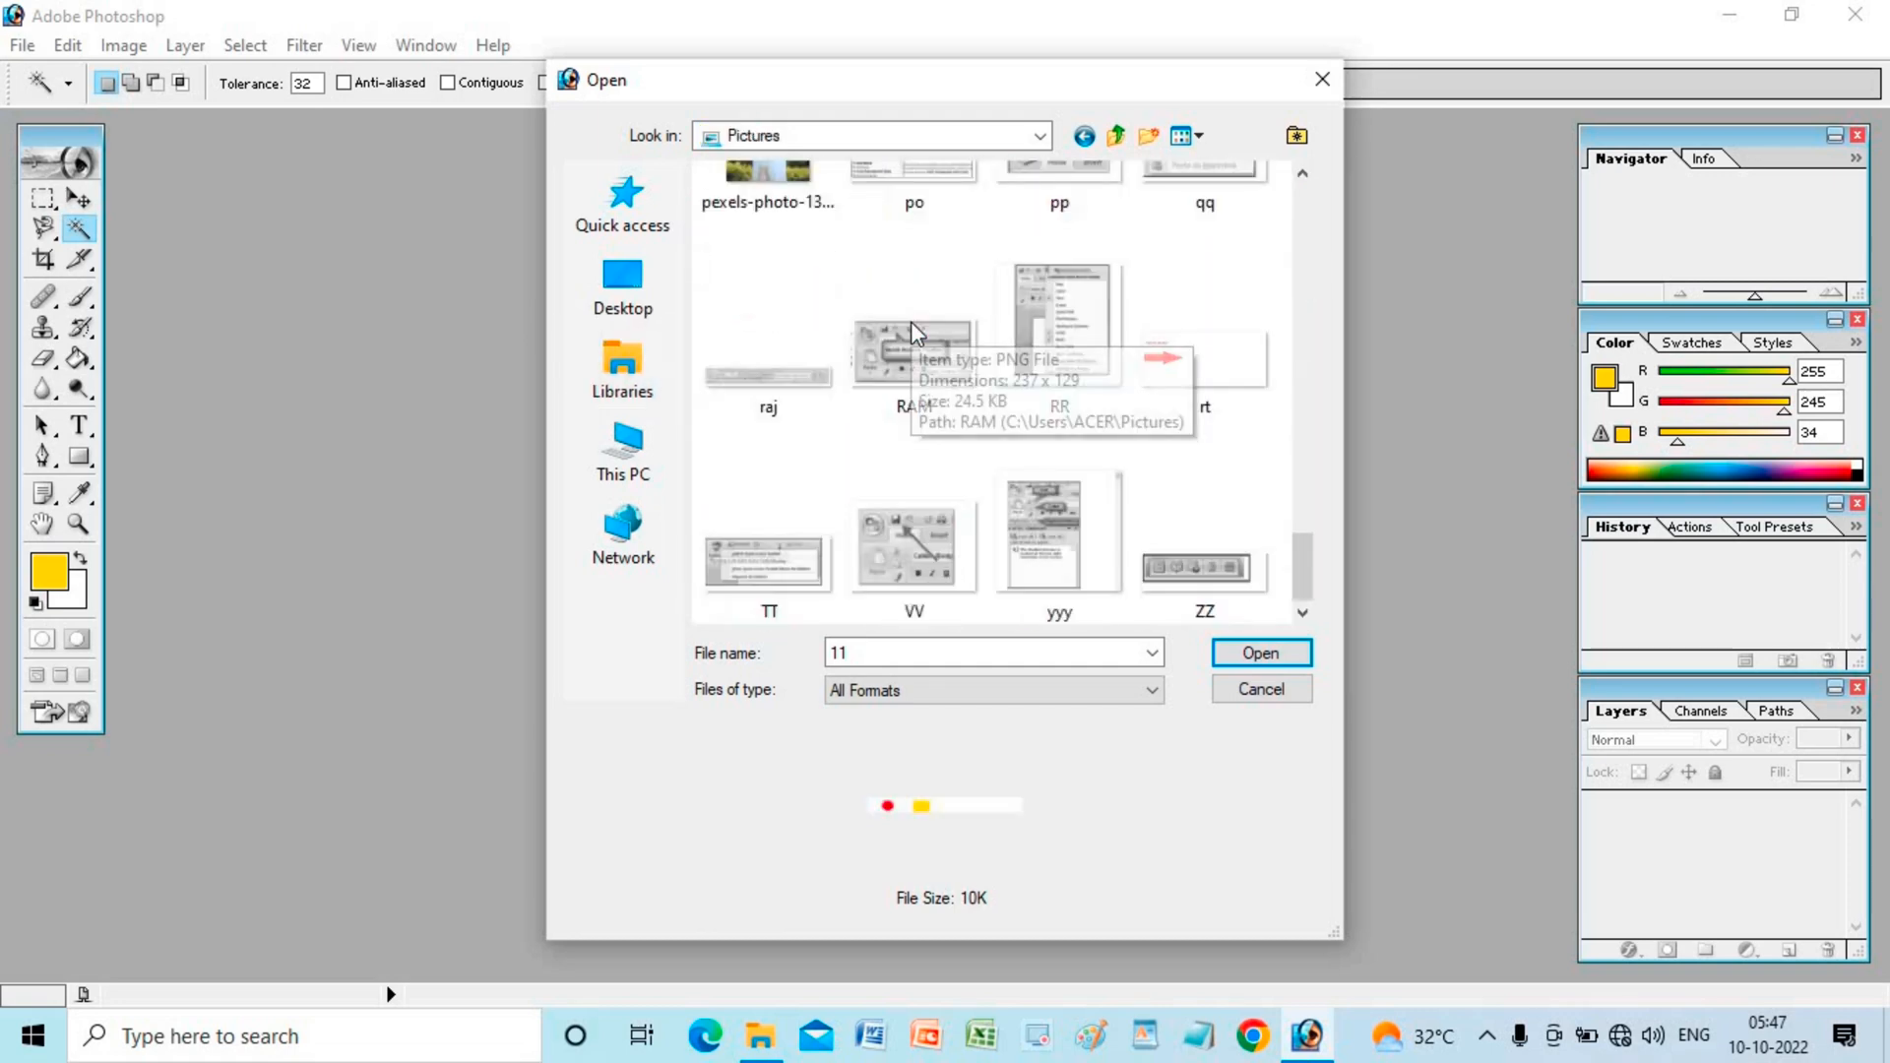
scroll(911, 323, up, 6)
scroll(915, 331, up, 2)
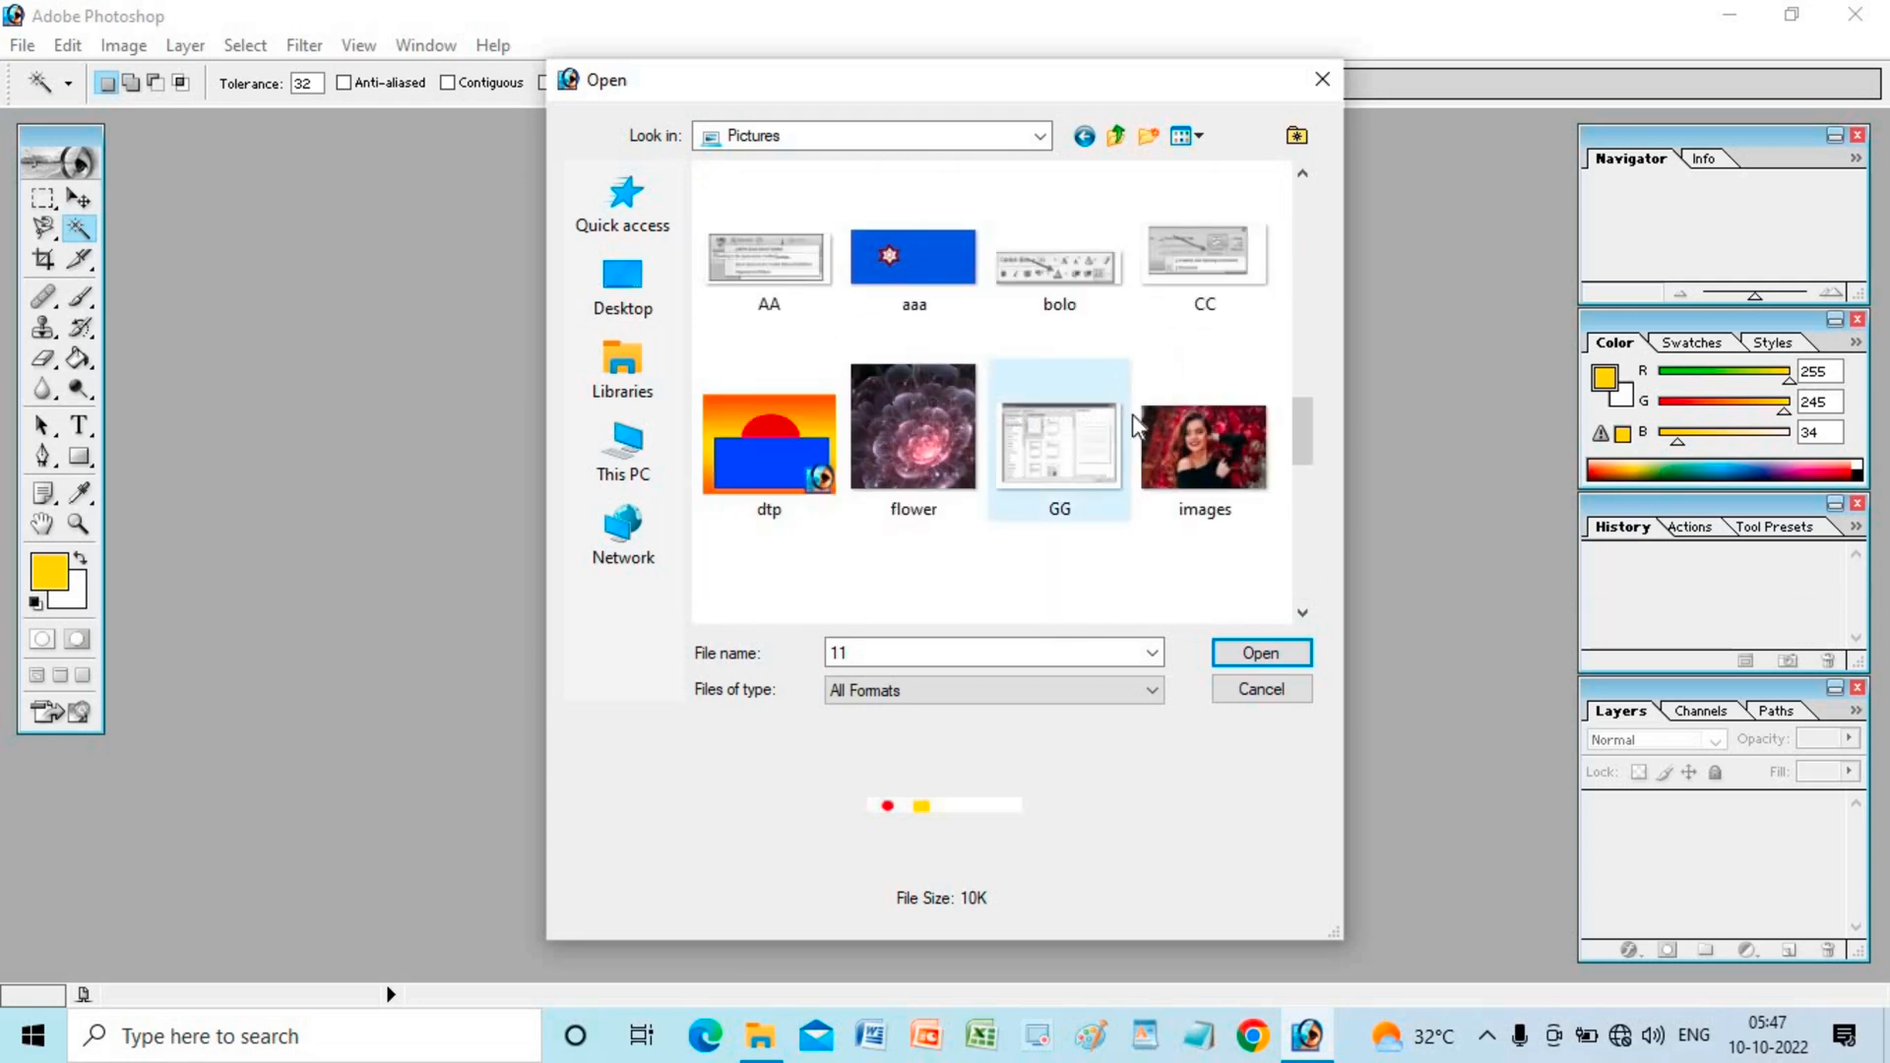
click(1206, 448)
click(1298, 664)
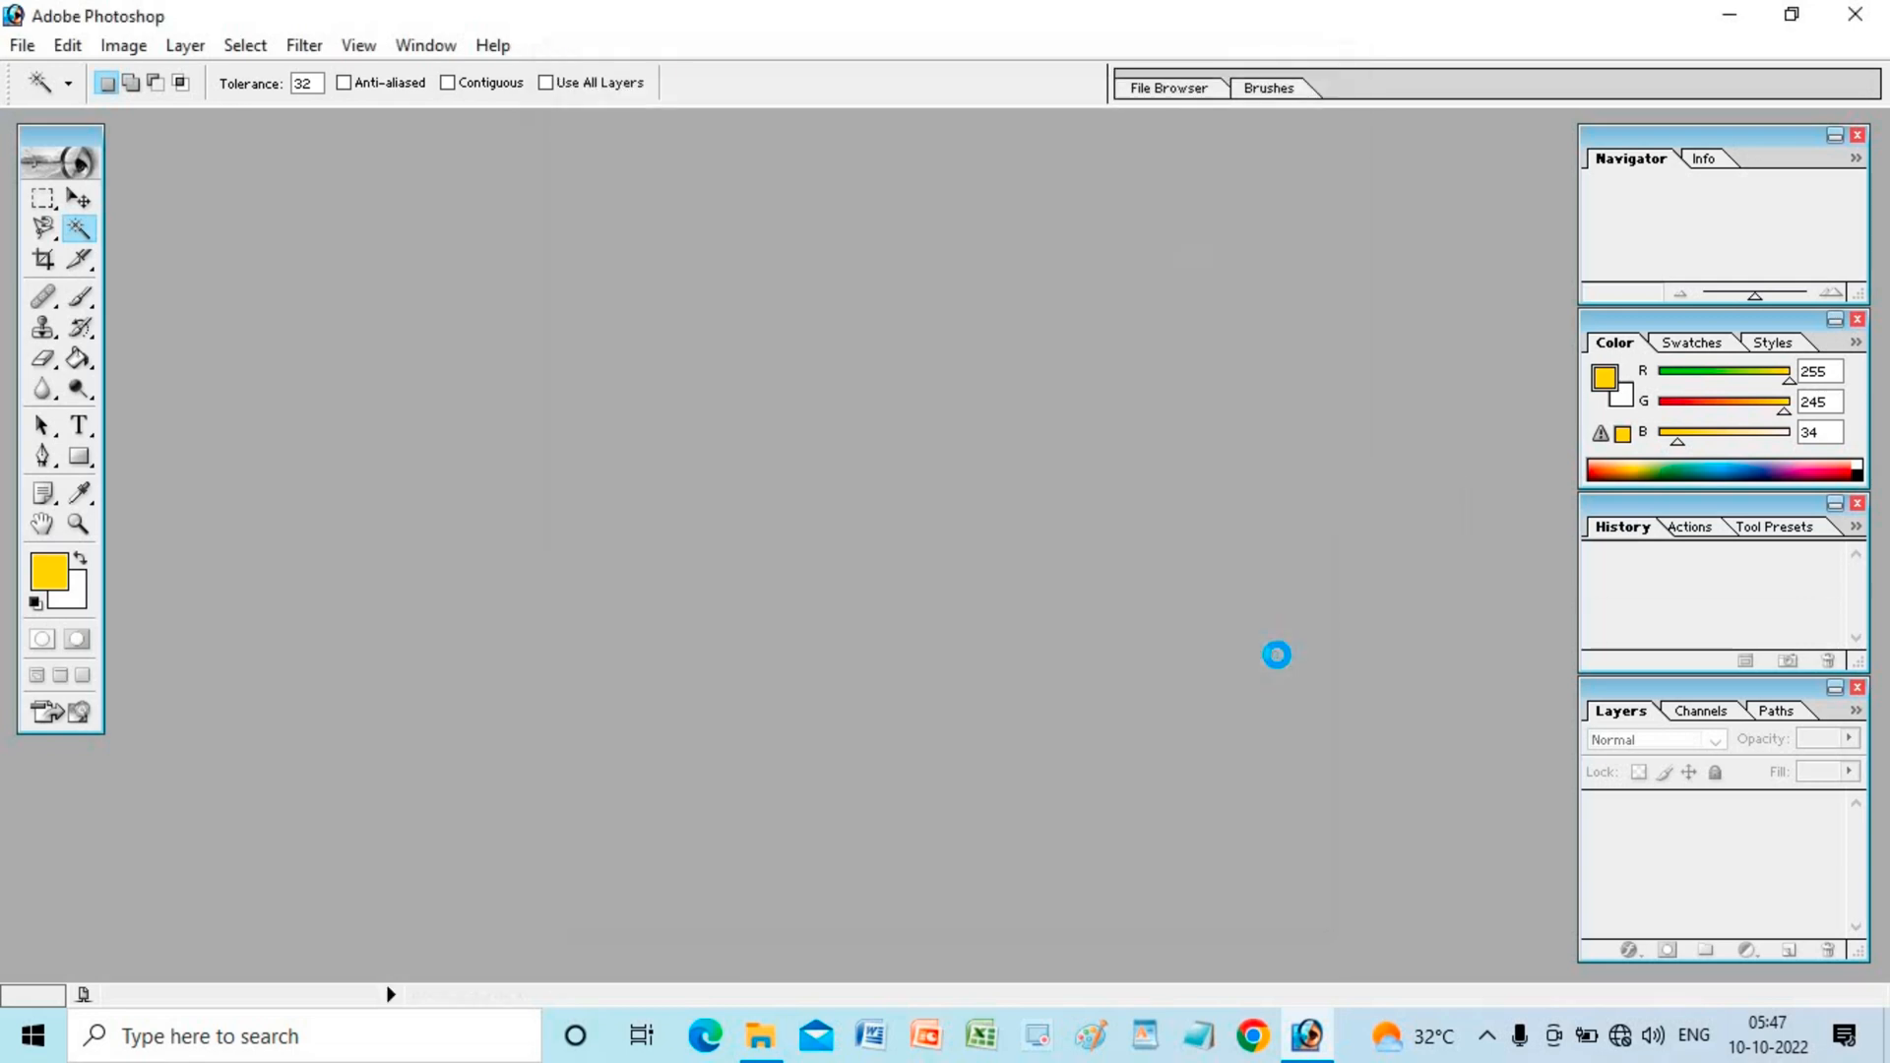
Step: Open the crouching woman's photo 8503f10c4d8ee6a169c7fde17dc2afbd from the Downloads folder
double_click(1113, 245)
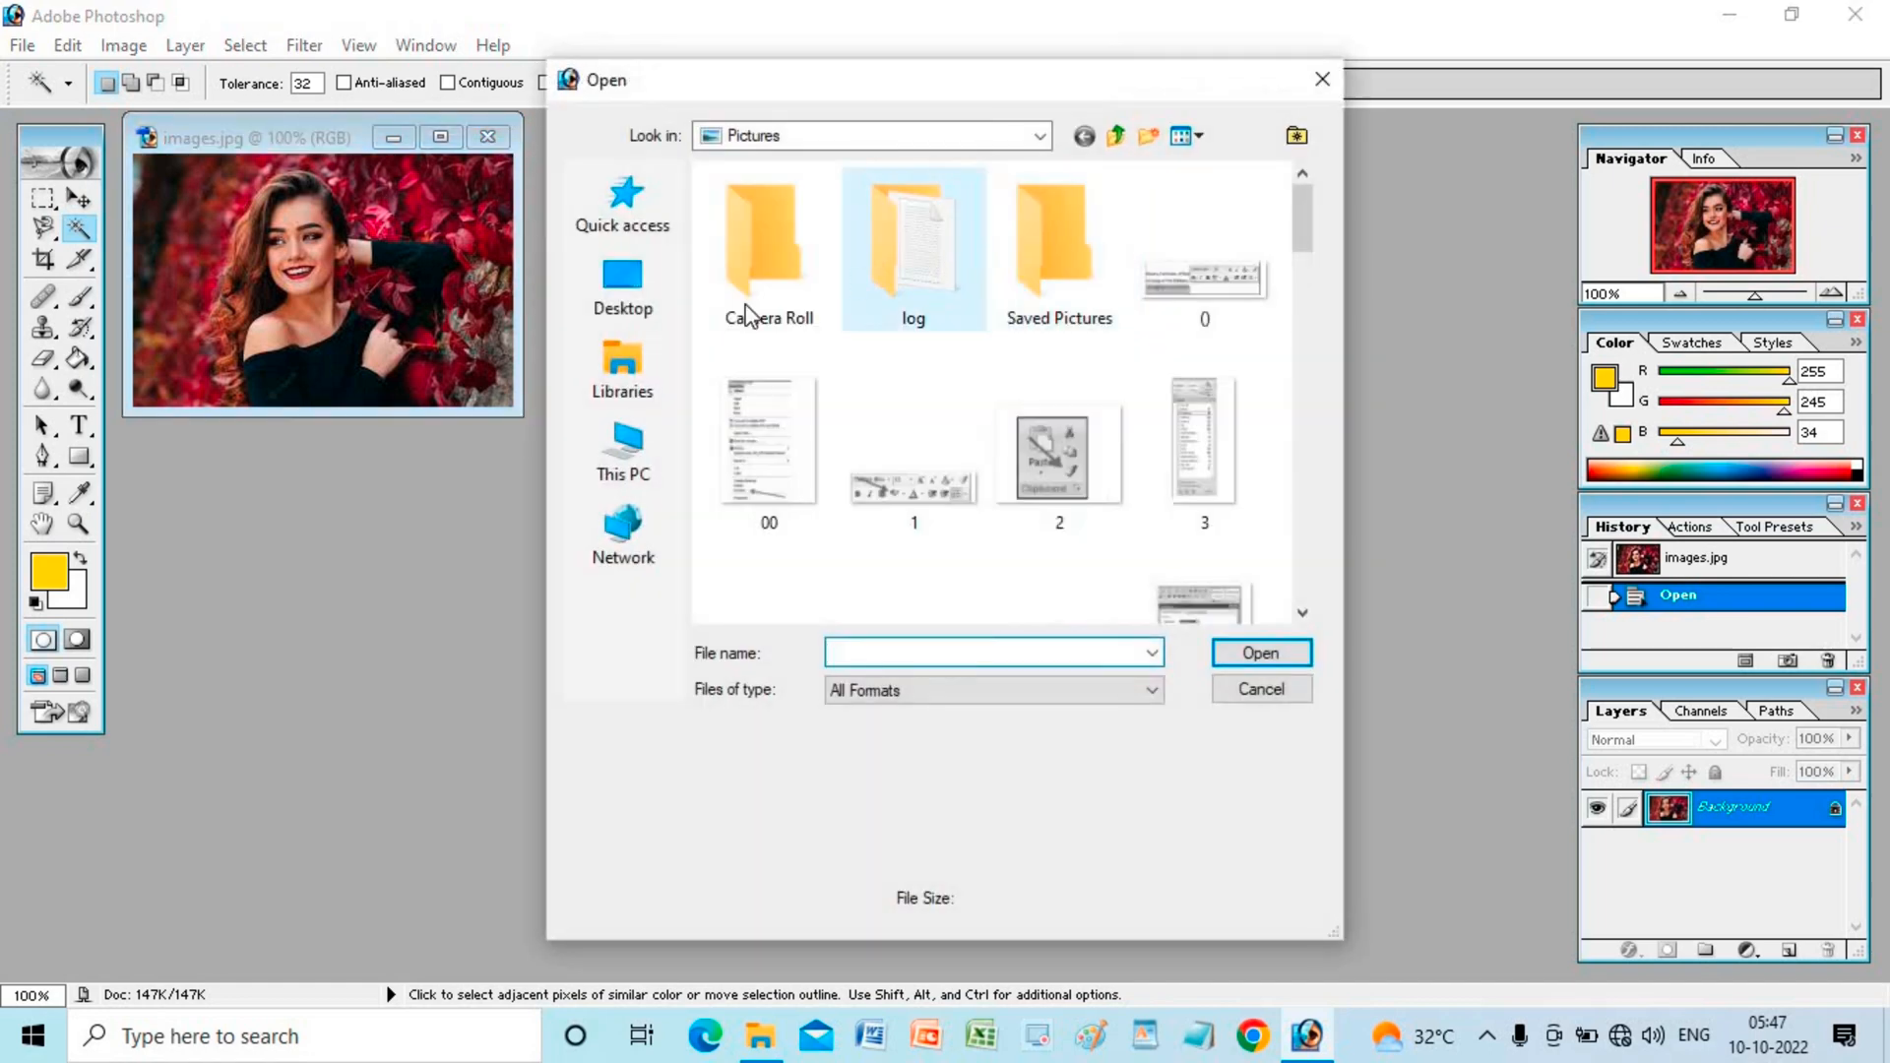
click(650, 382)
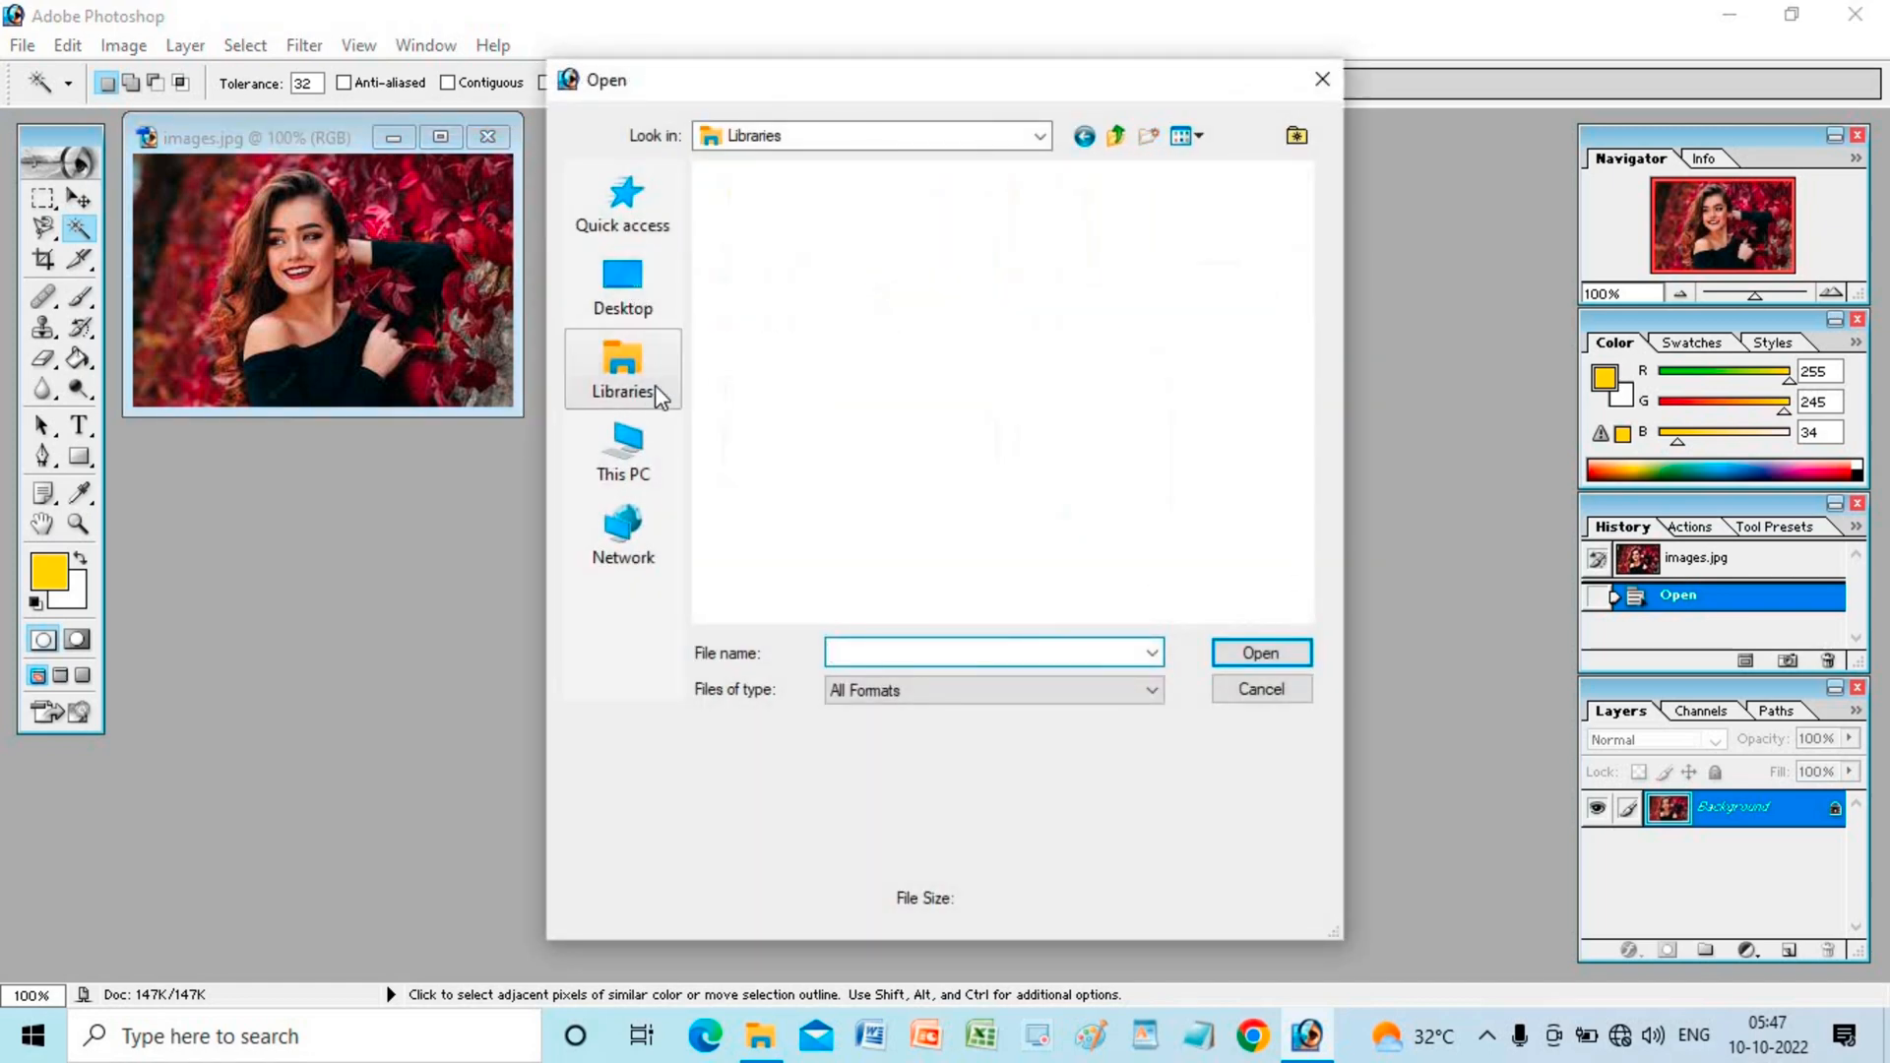
click(646, 489)
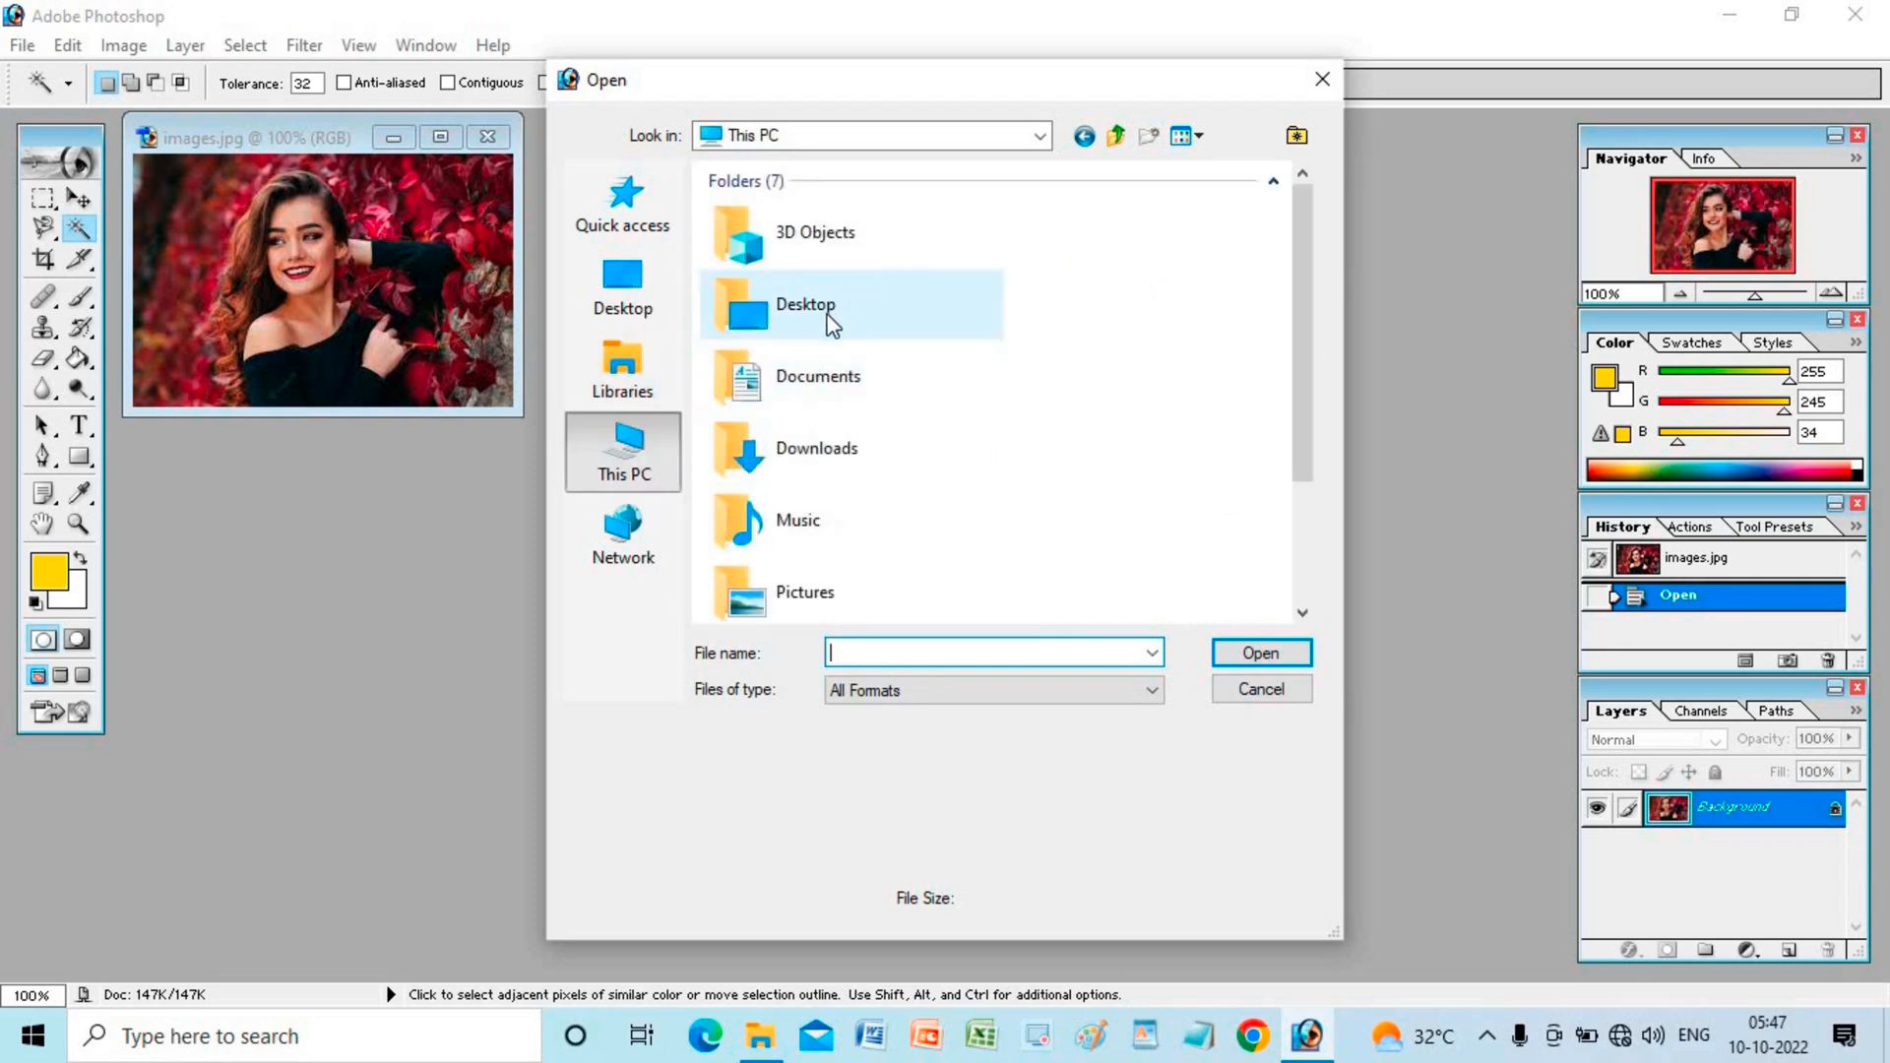
double_click(824, 453)
click(914, 502)
scroll(928, 548, down, 3)
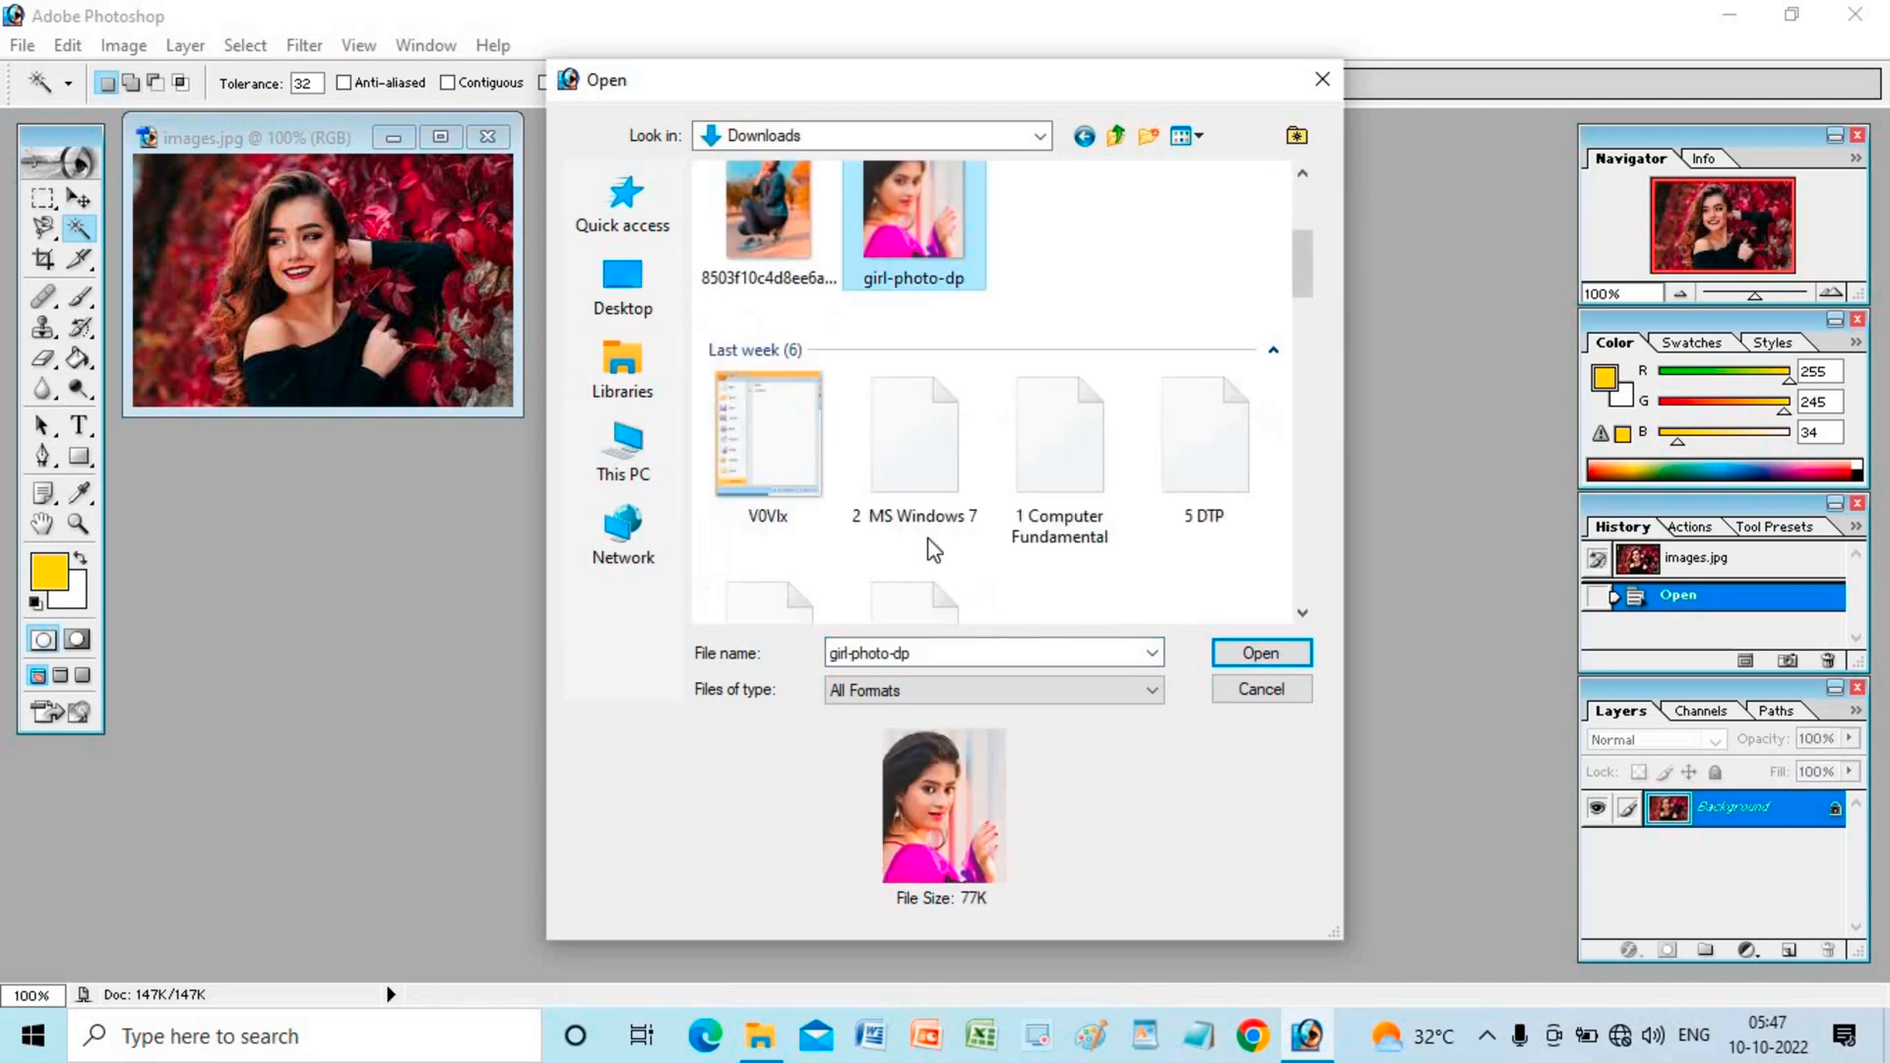
scroll(934, 549, down, 10)
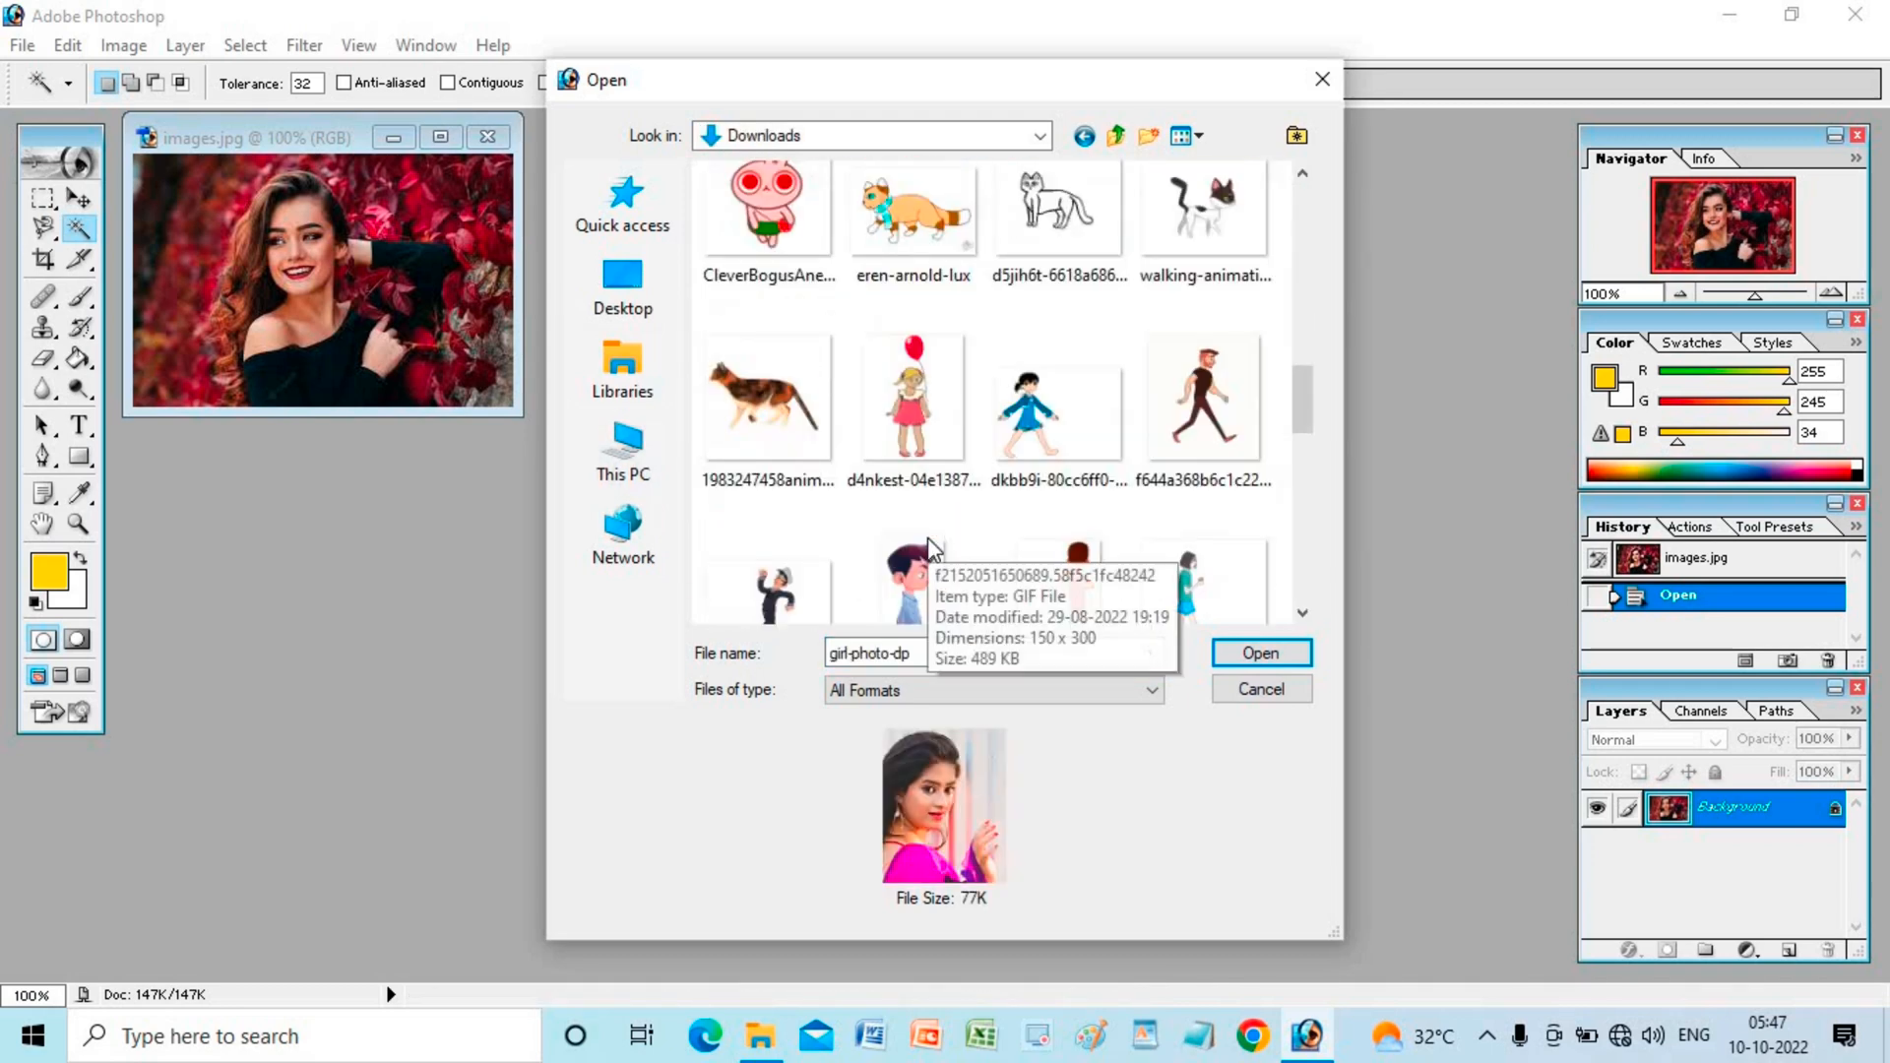
scroll(930, 548, down, 8)
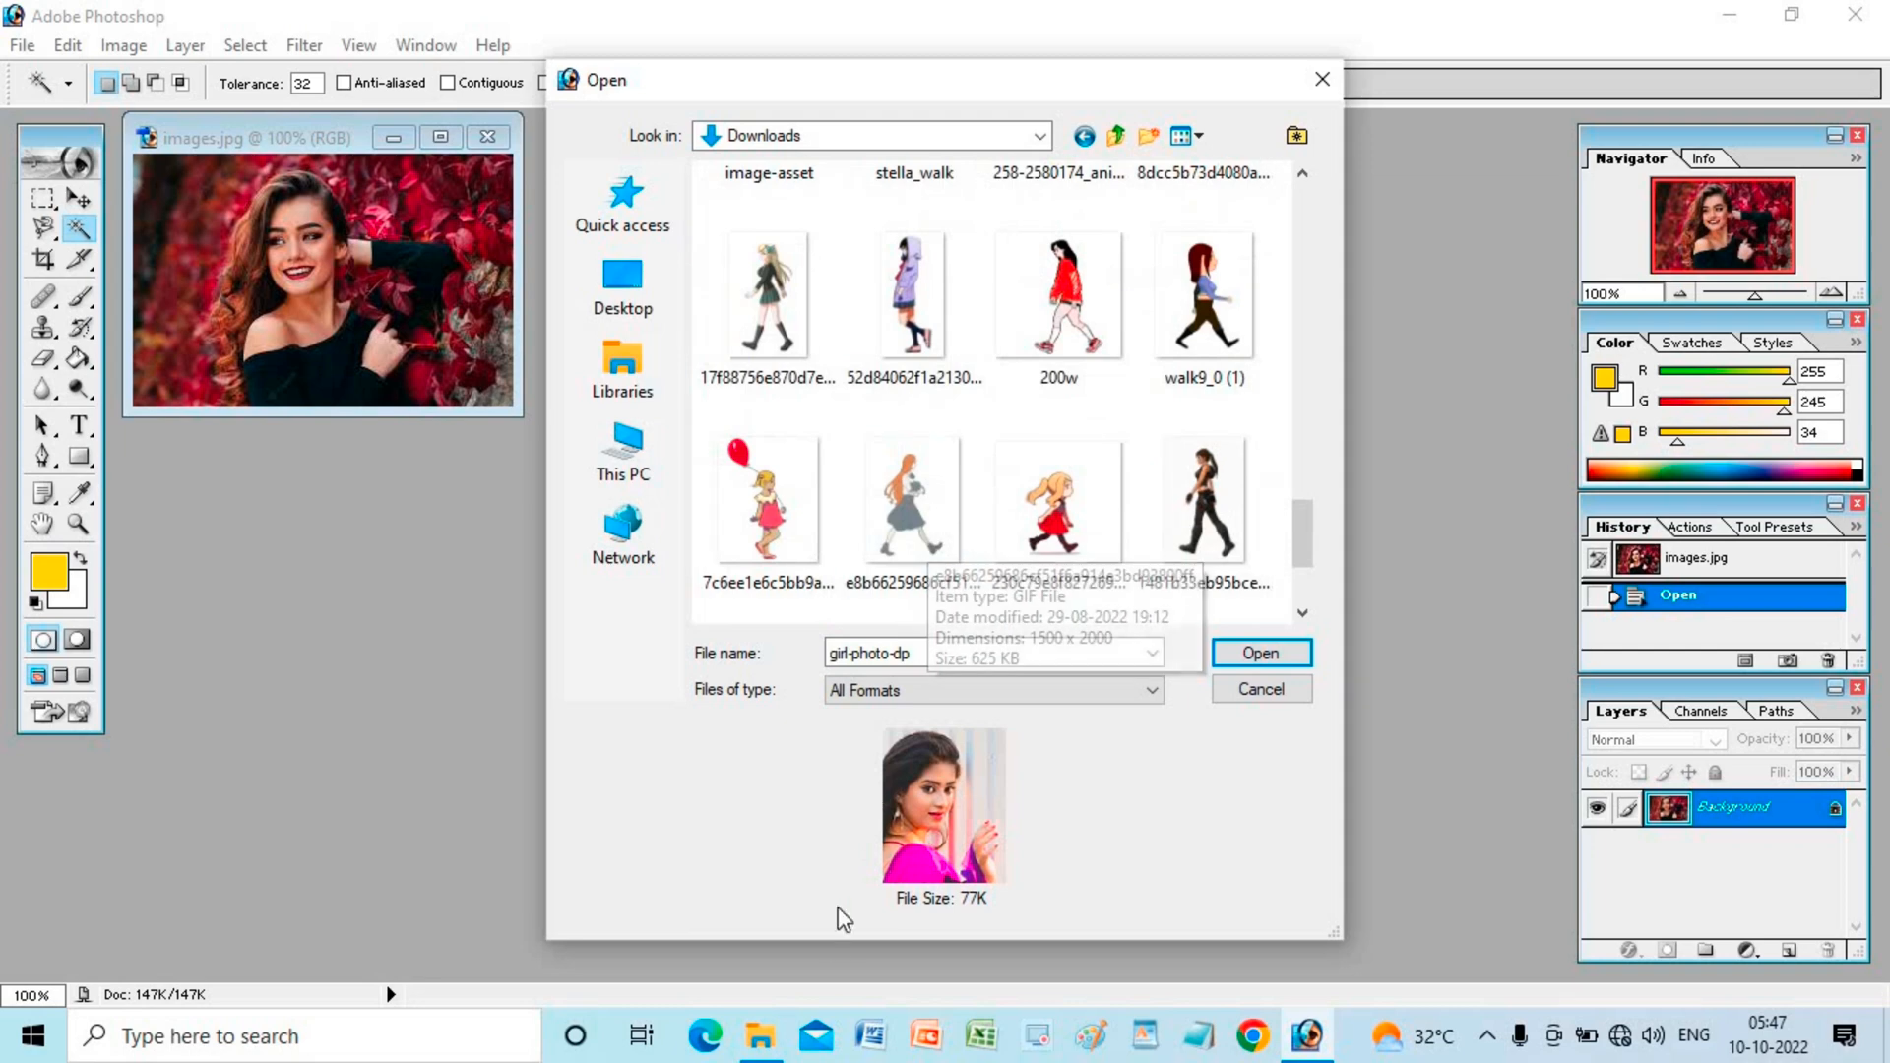
click(977, 319)
scroll(977, 319, up, 18)
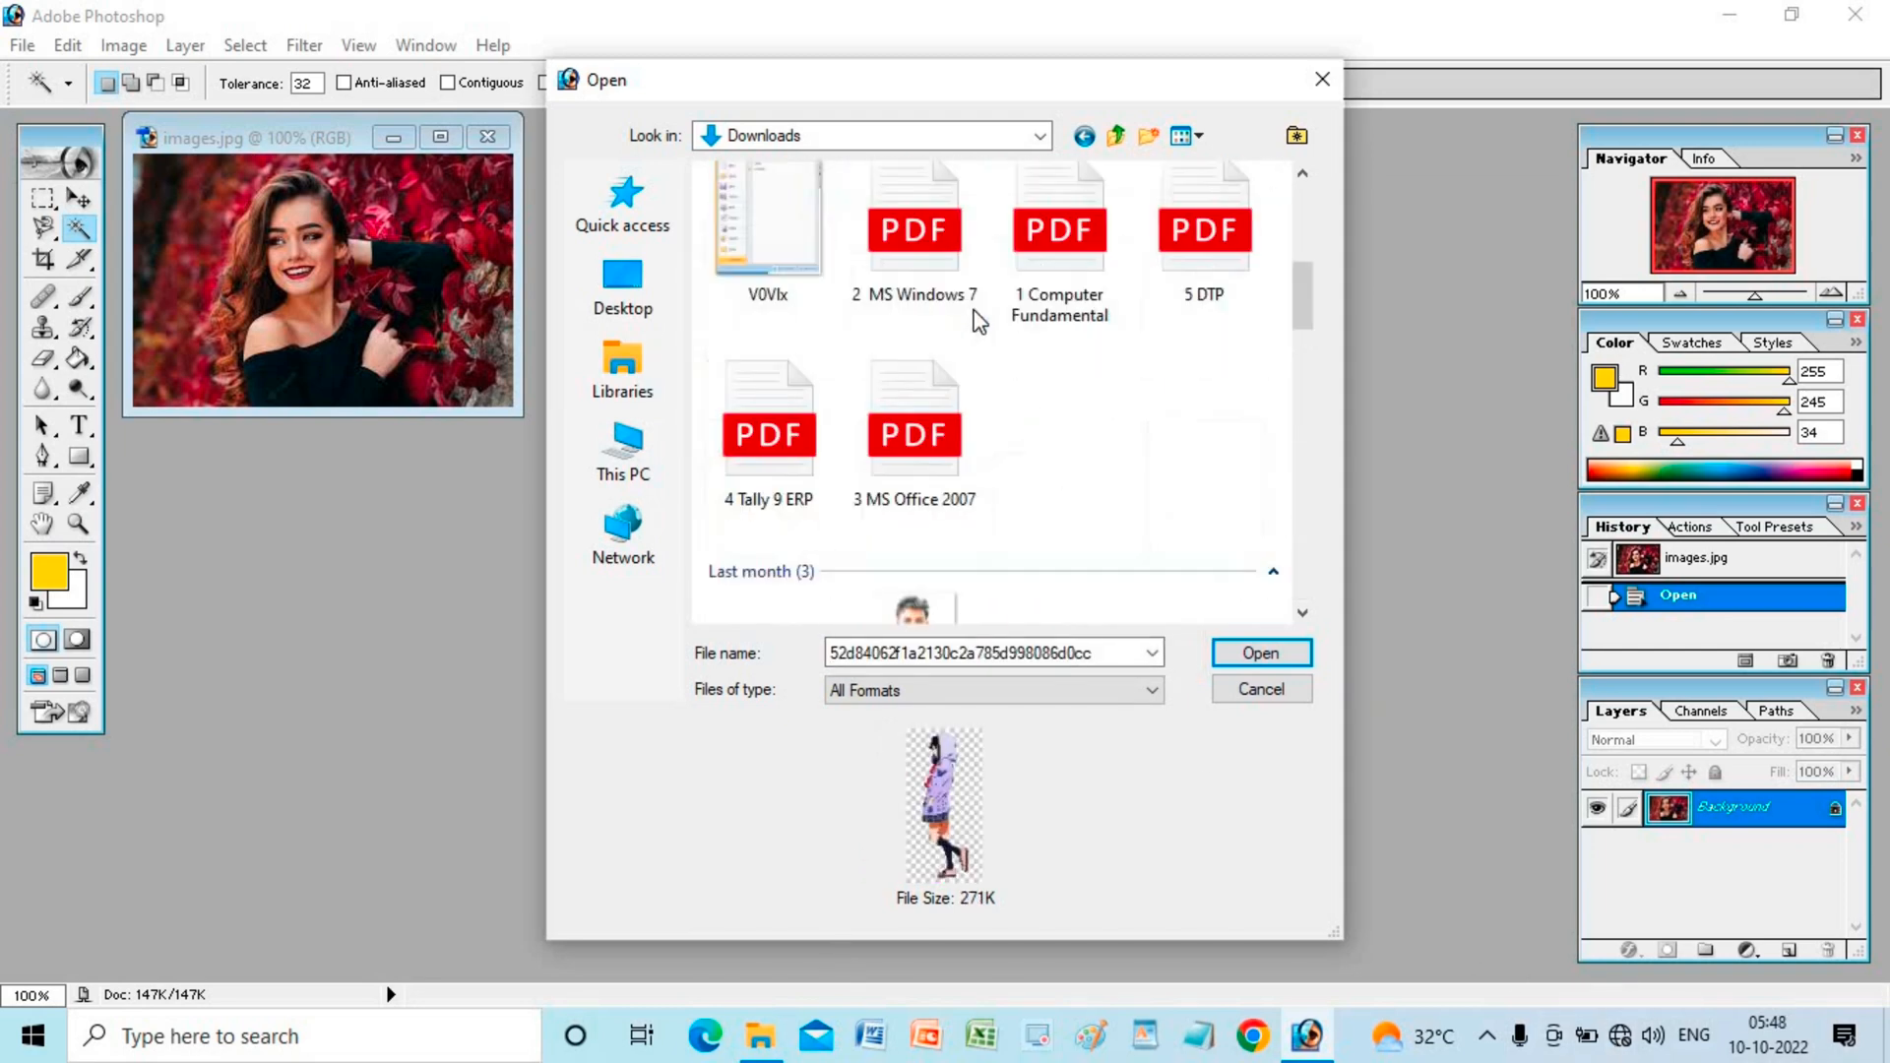
click(847, 272)
click(824, 285)
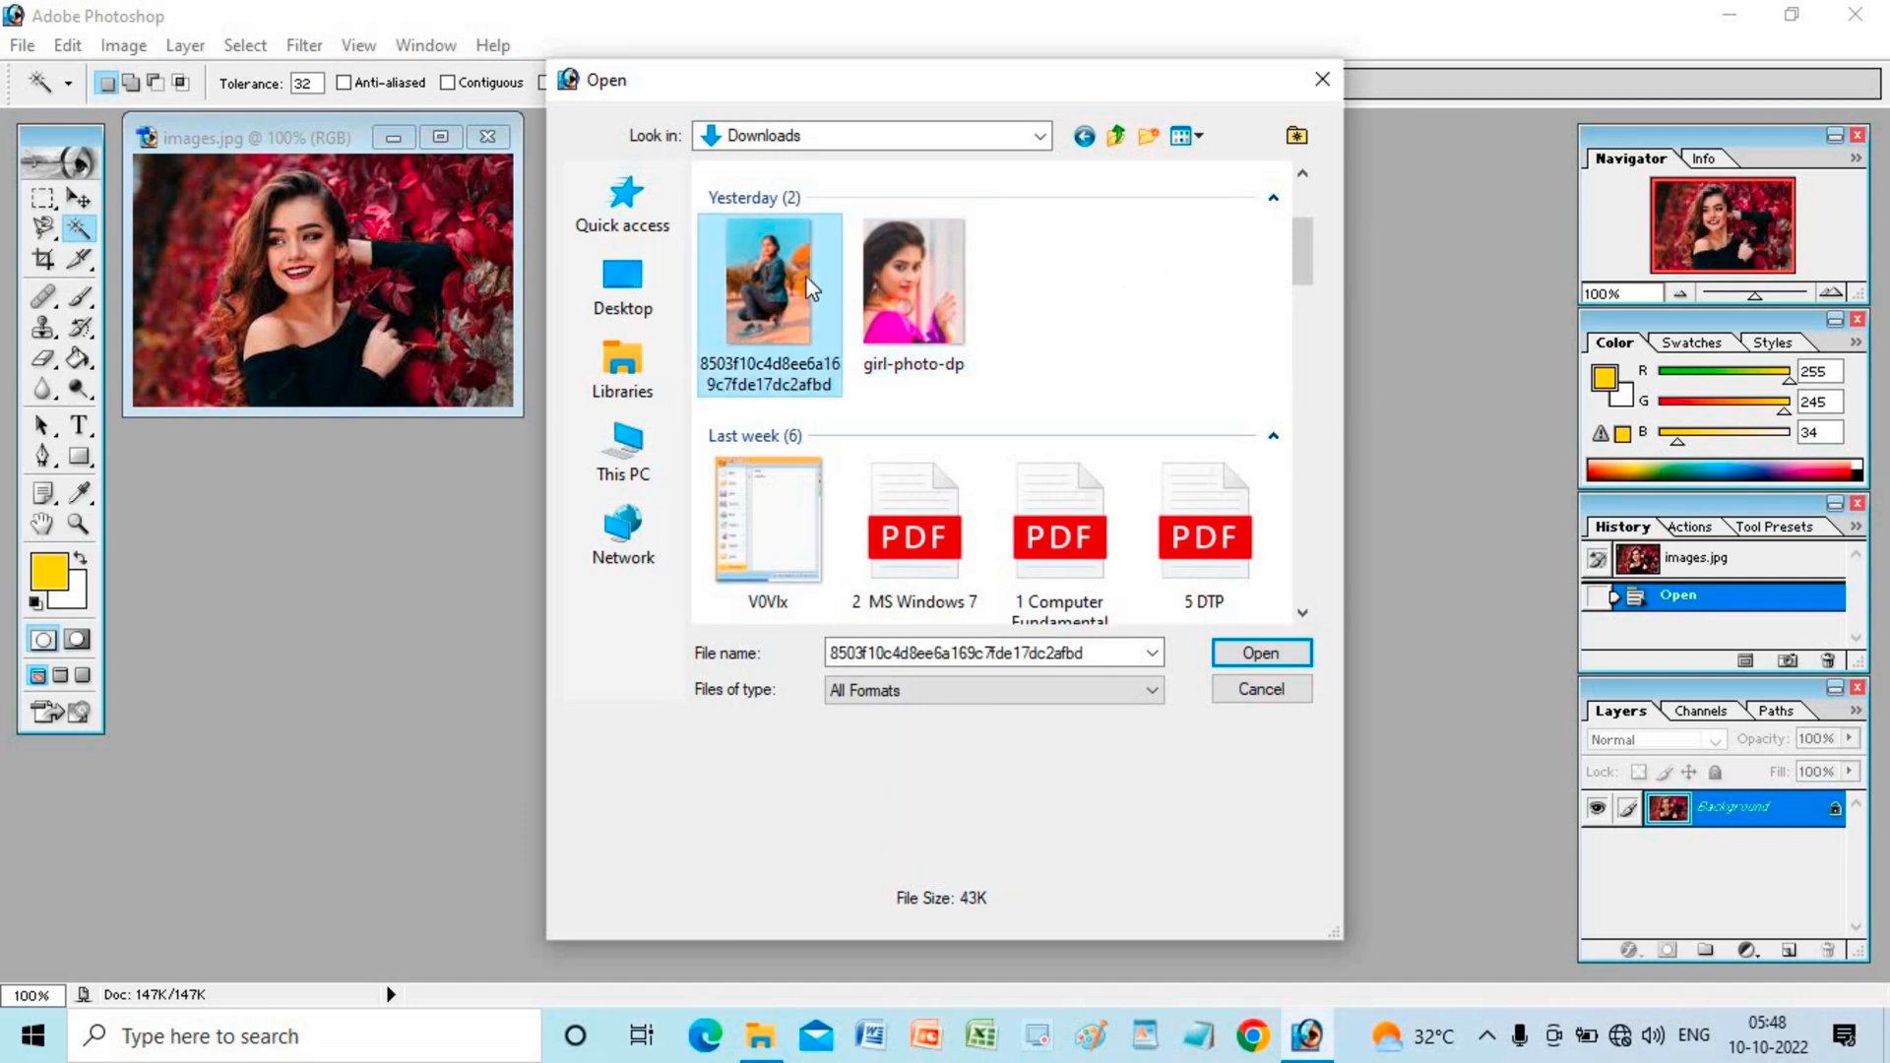
click(1241, 653)
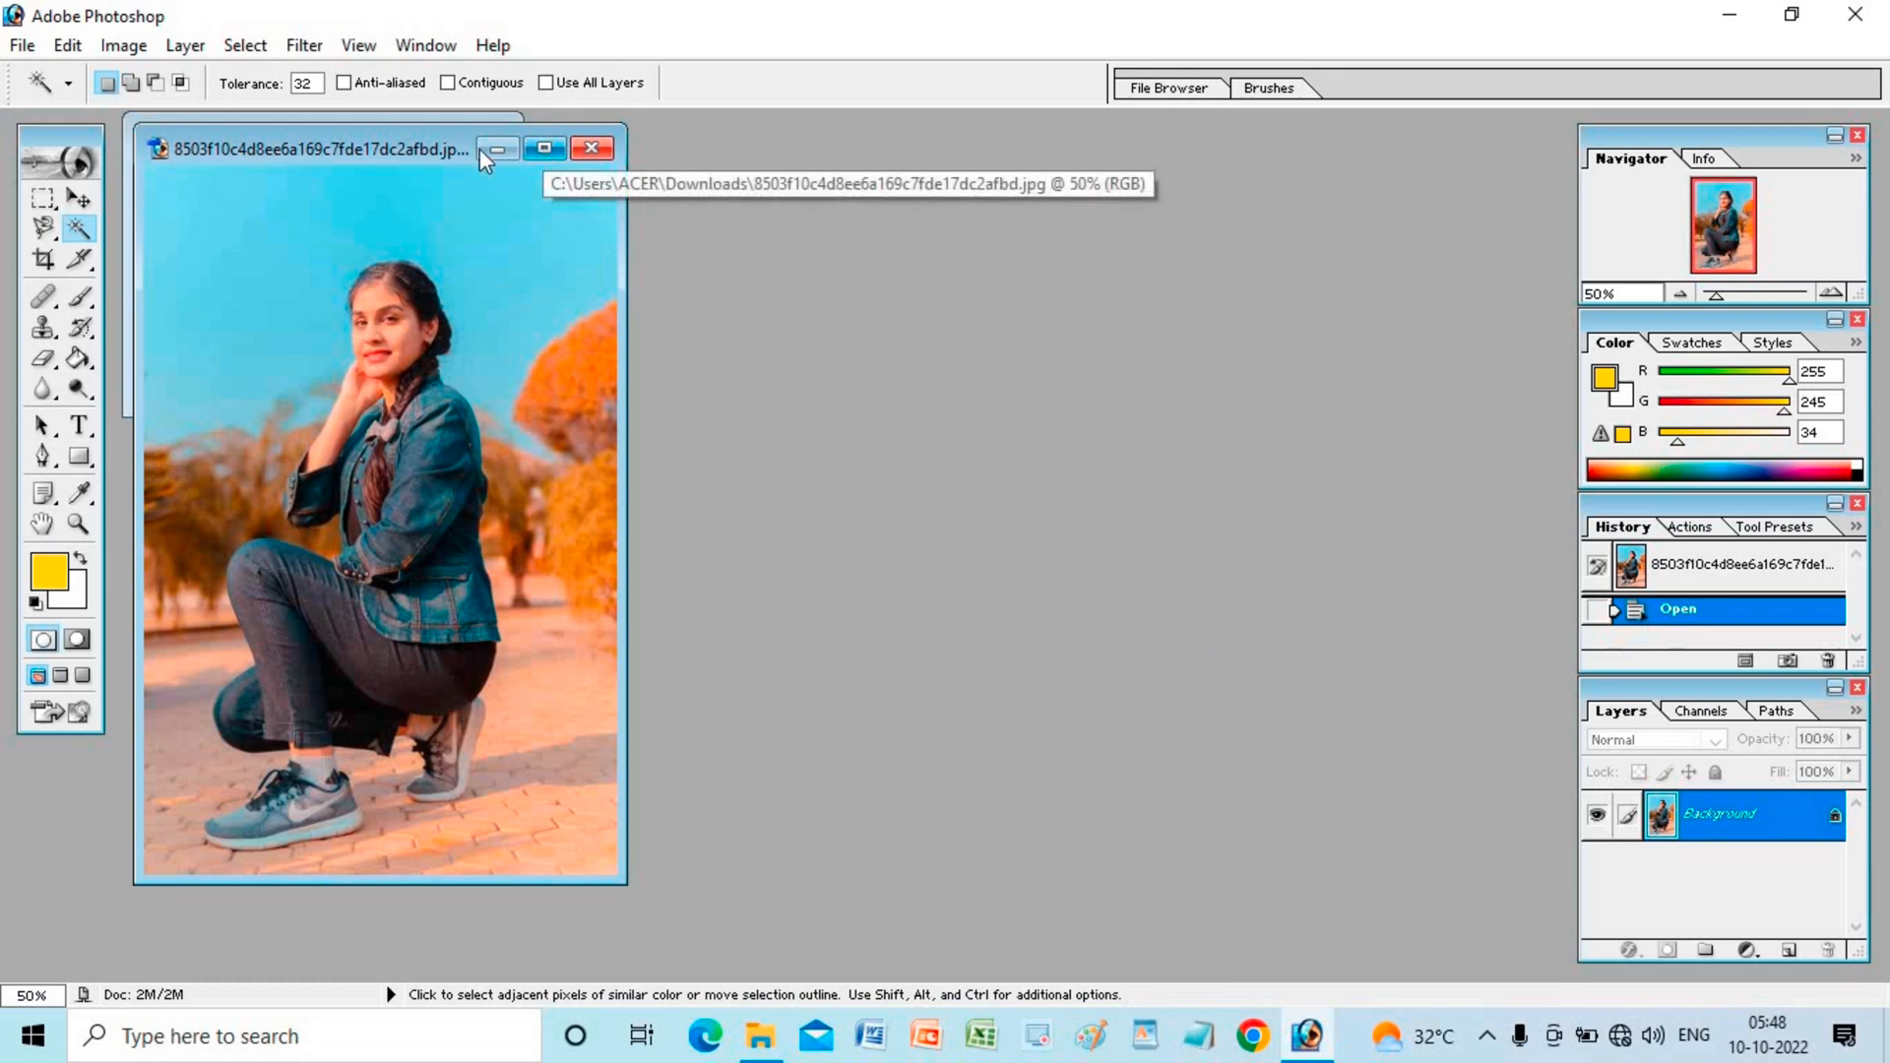
Step: Duplicate the crouching woman's photo under the suggested copy name and maximize the duplicate's window
right_click(455, 149)
click(505, 169)
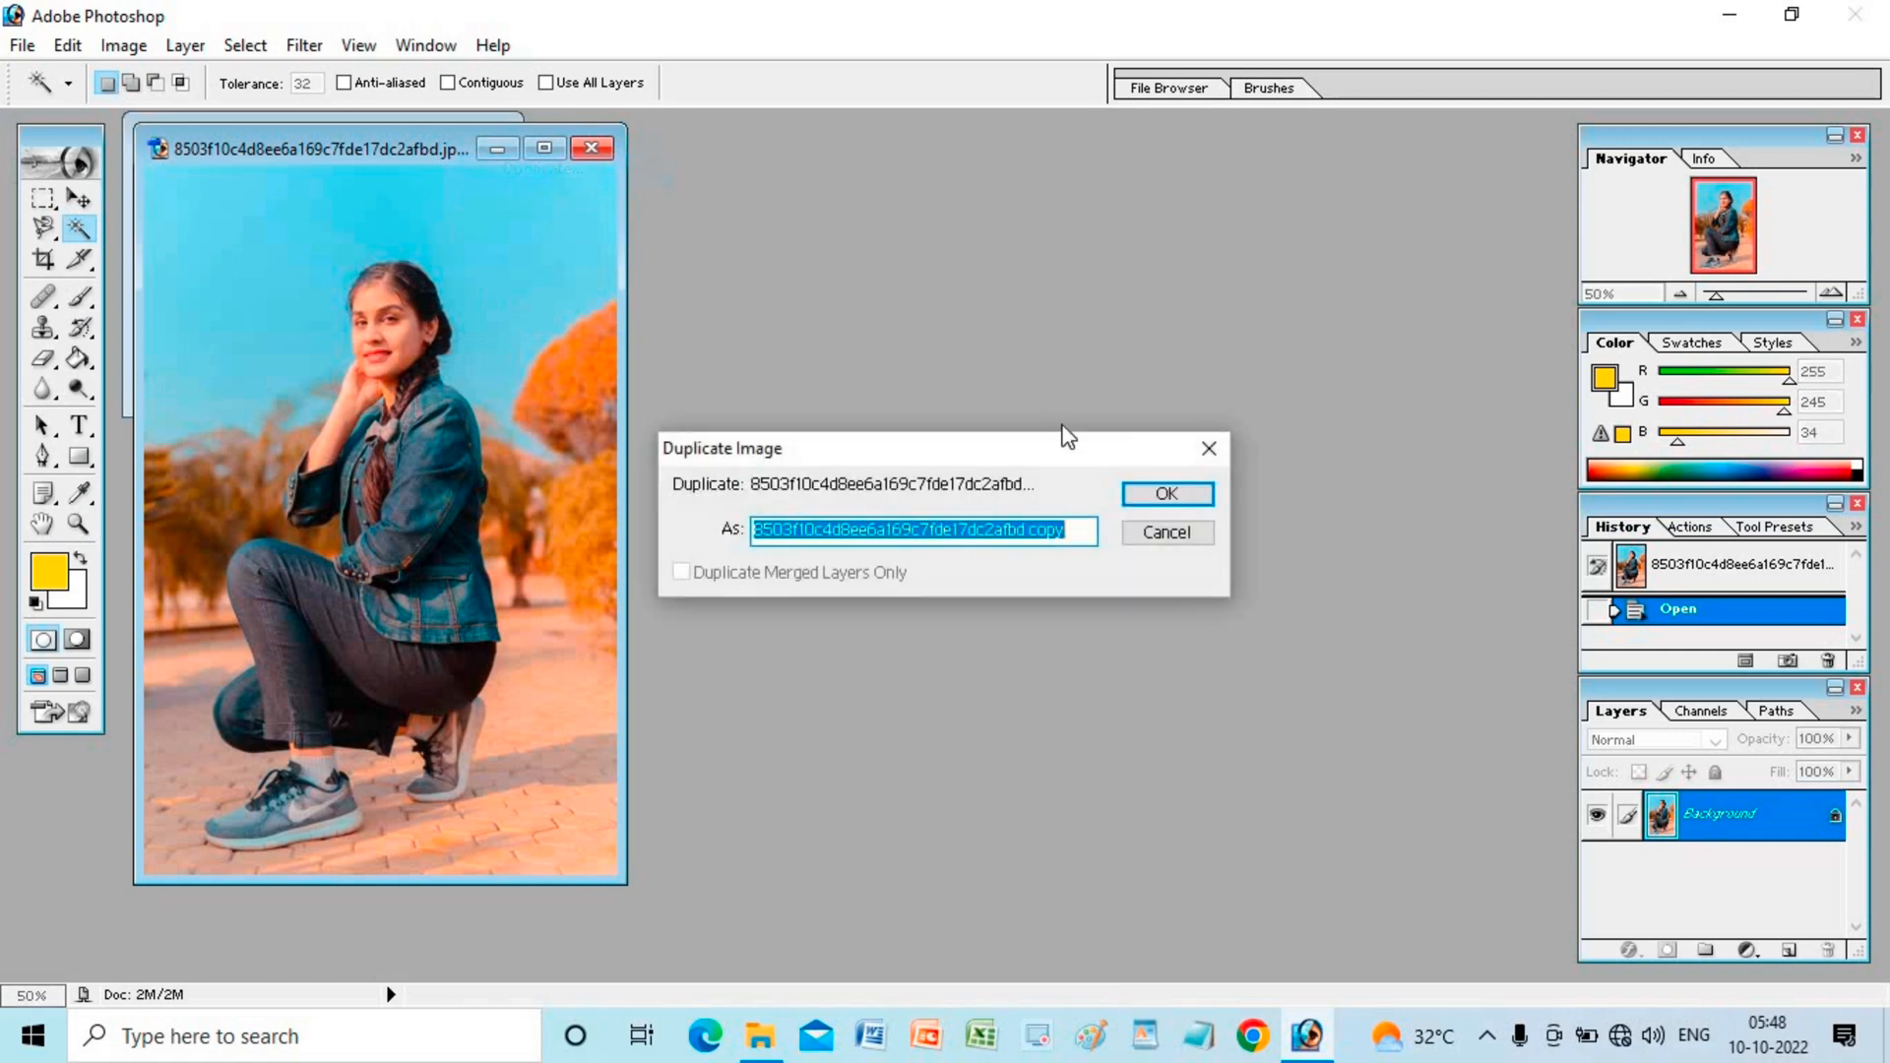
click(1156, 498)
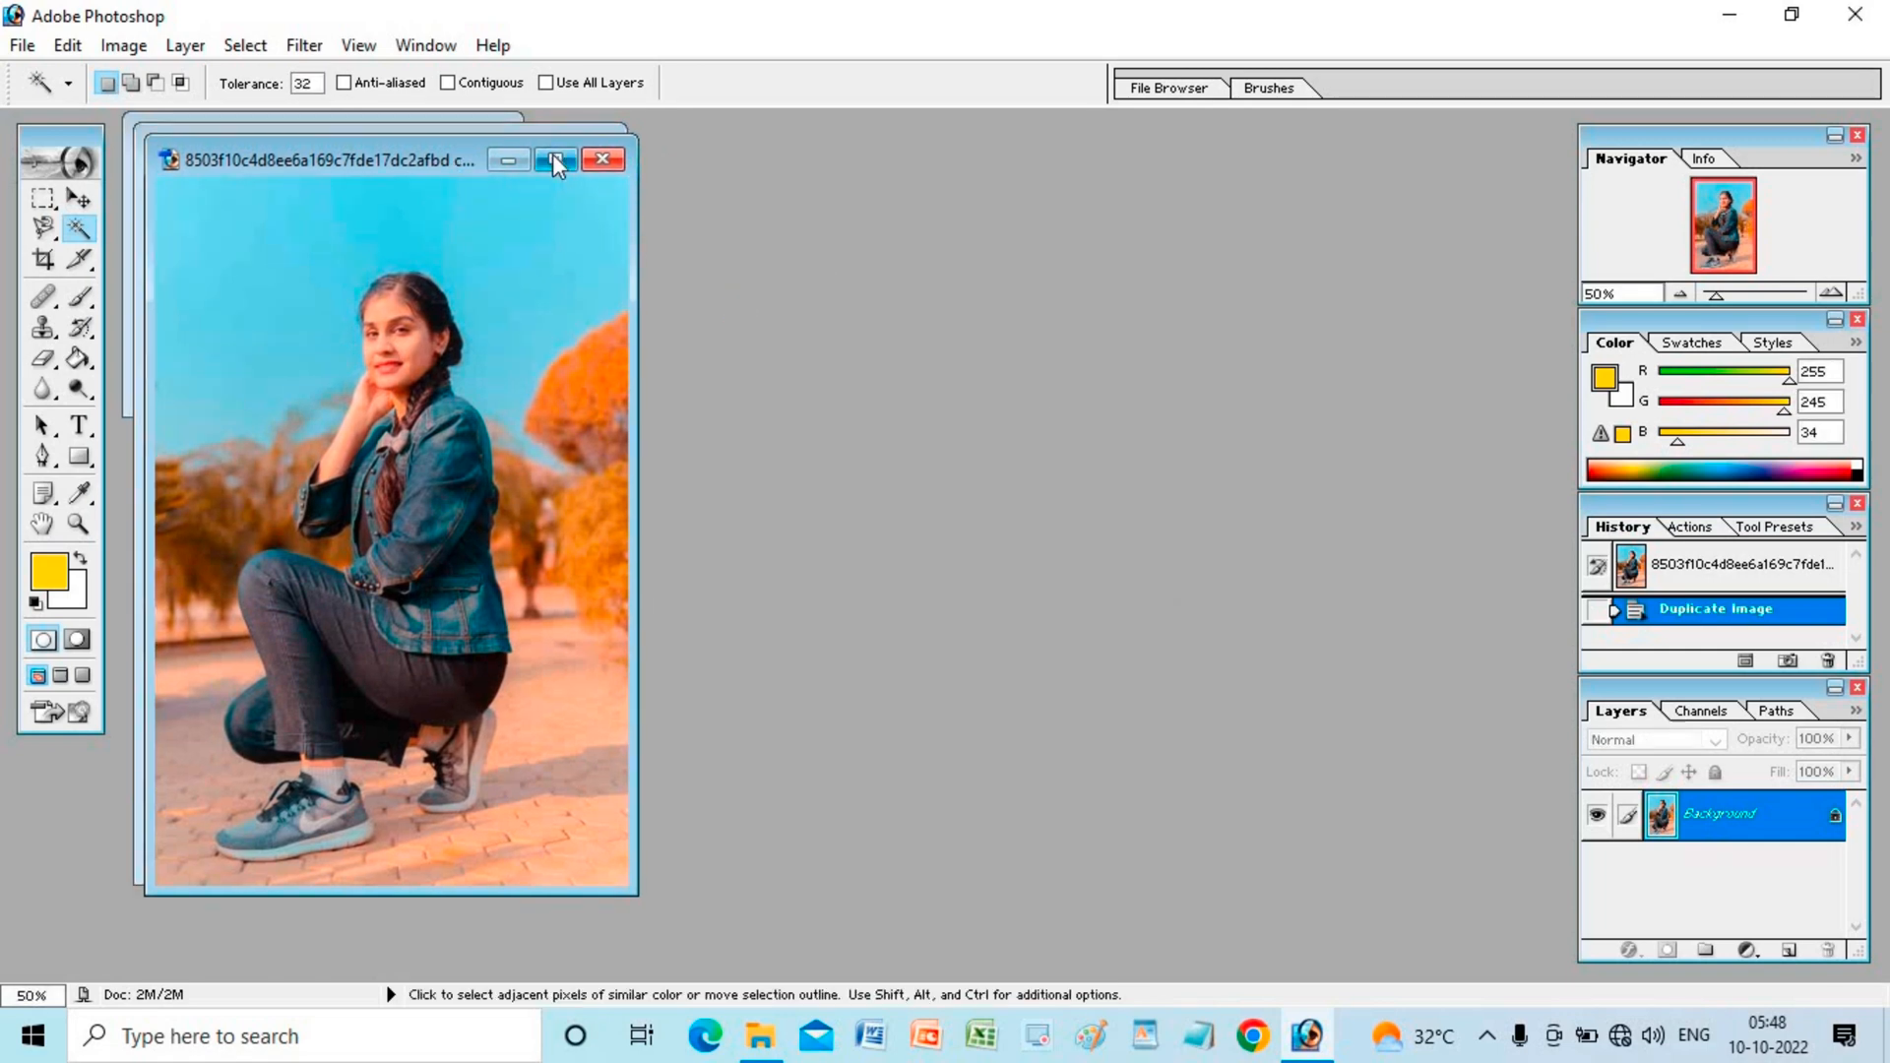
click(552, 153)
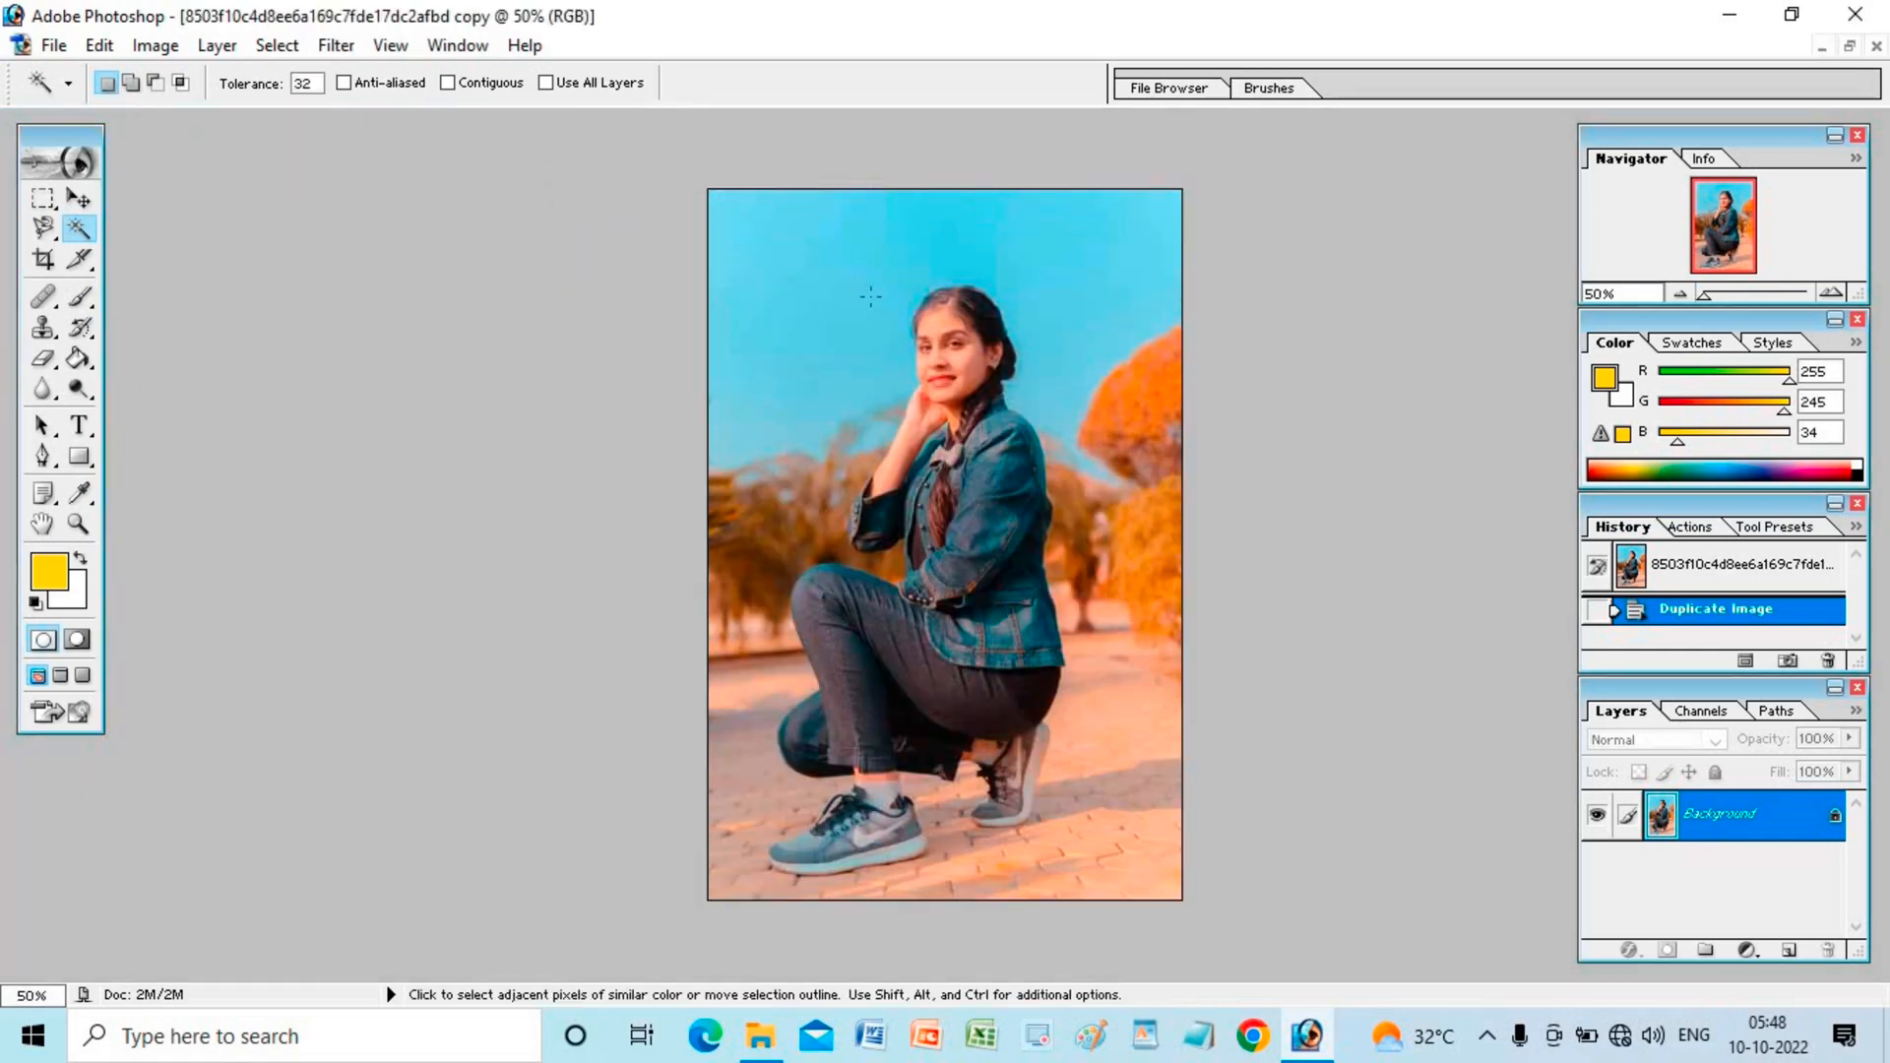
Step: Try cropping the duplicate to a rectangle around the woman's face and upper body, and undo the crop
key(ctrl+plus)
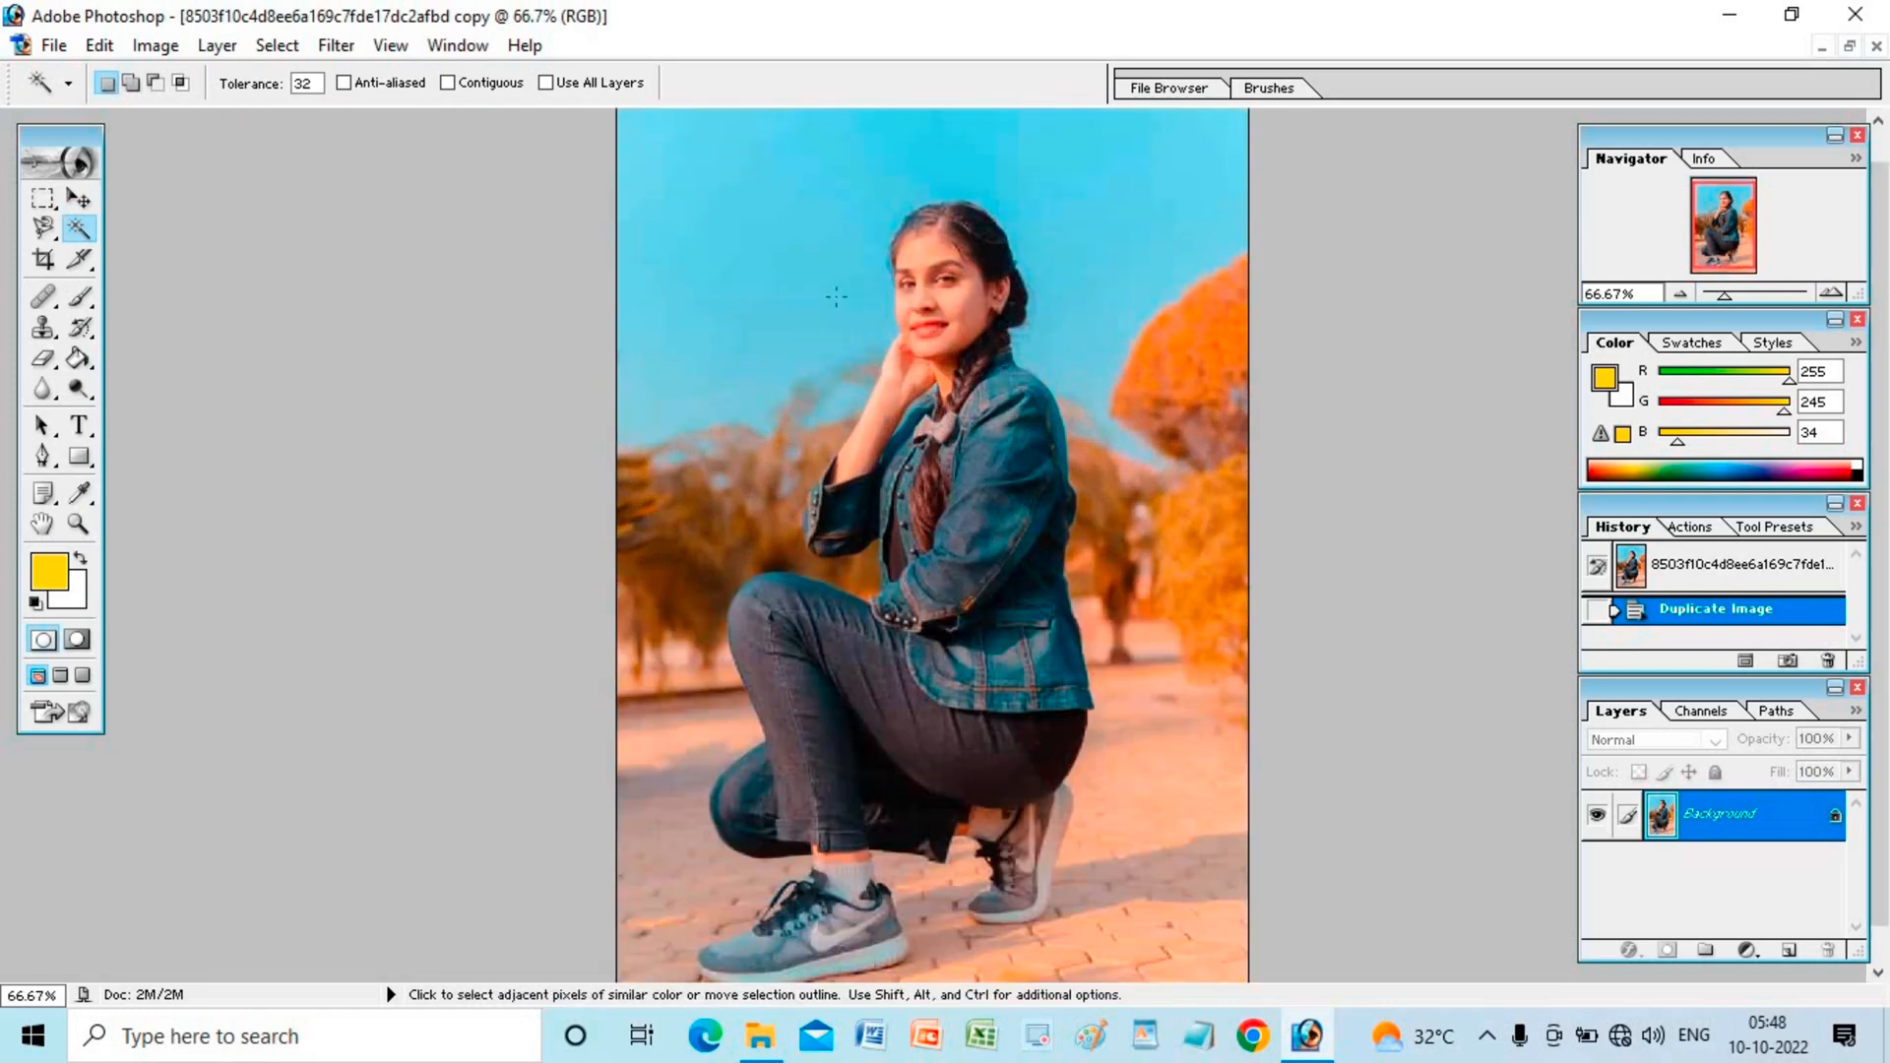
scroll(921, 211, down, 2)
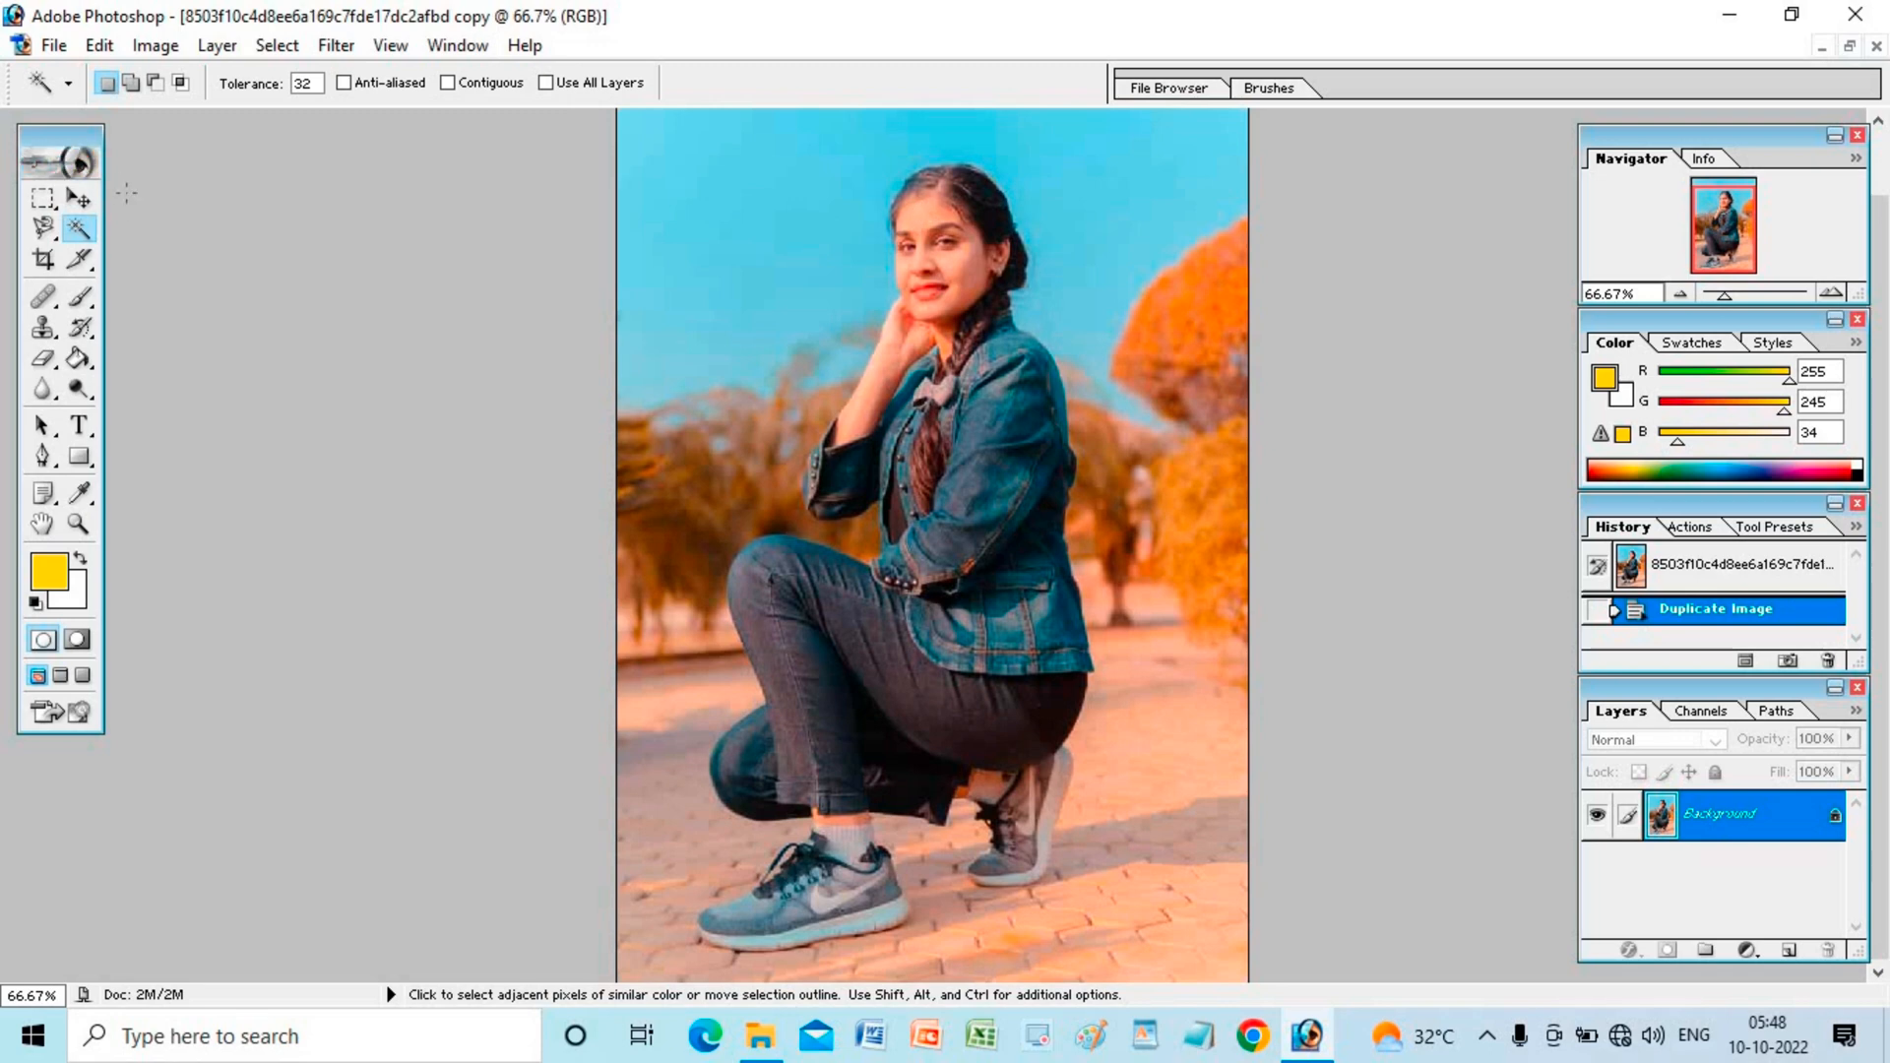
click(44, 259)
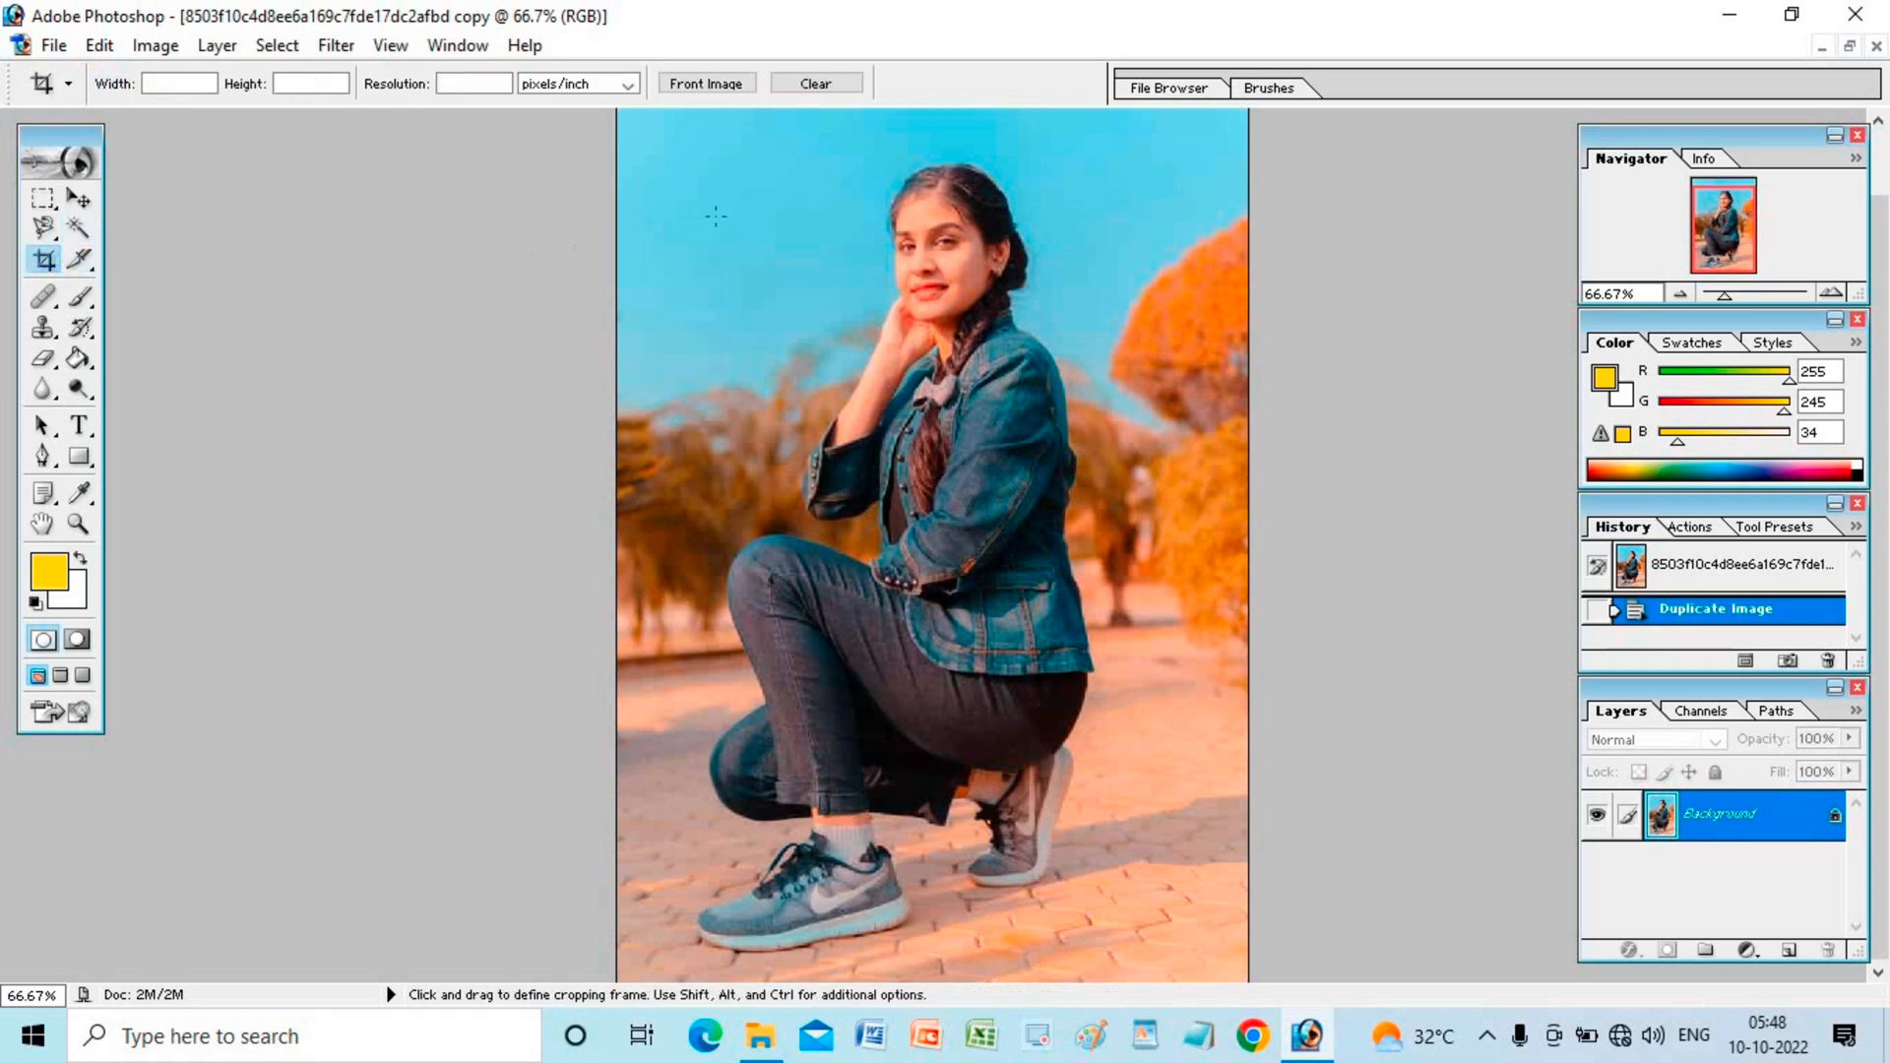
drag(768, 294, 1164, 524)
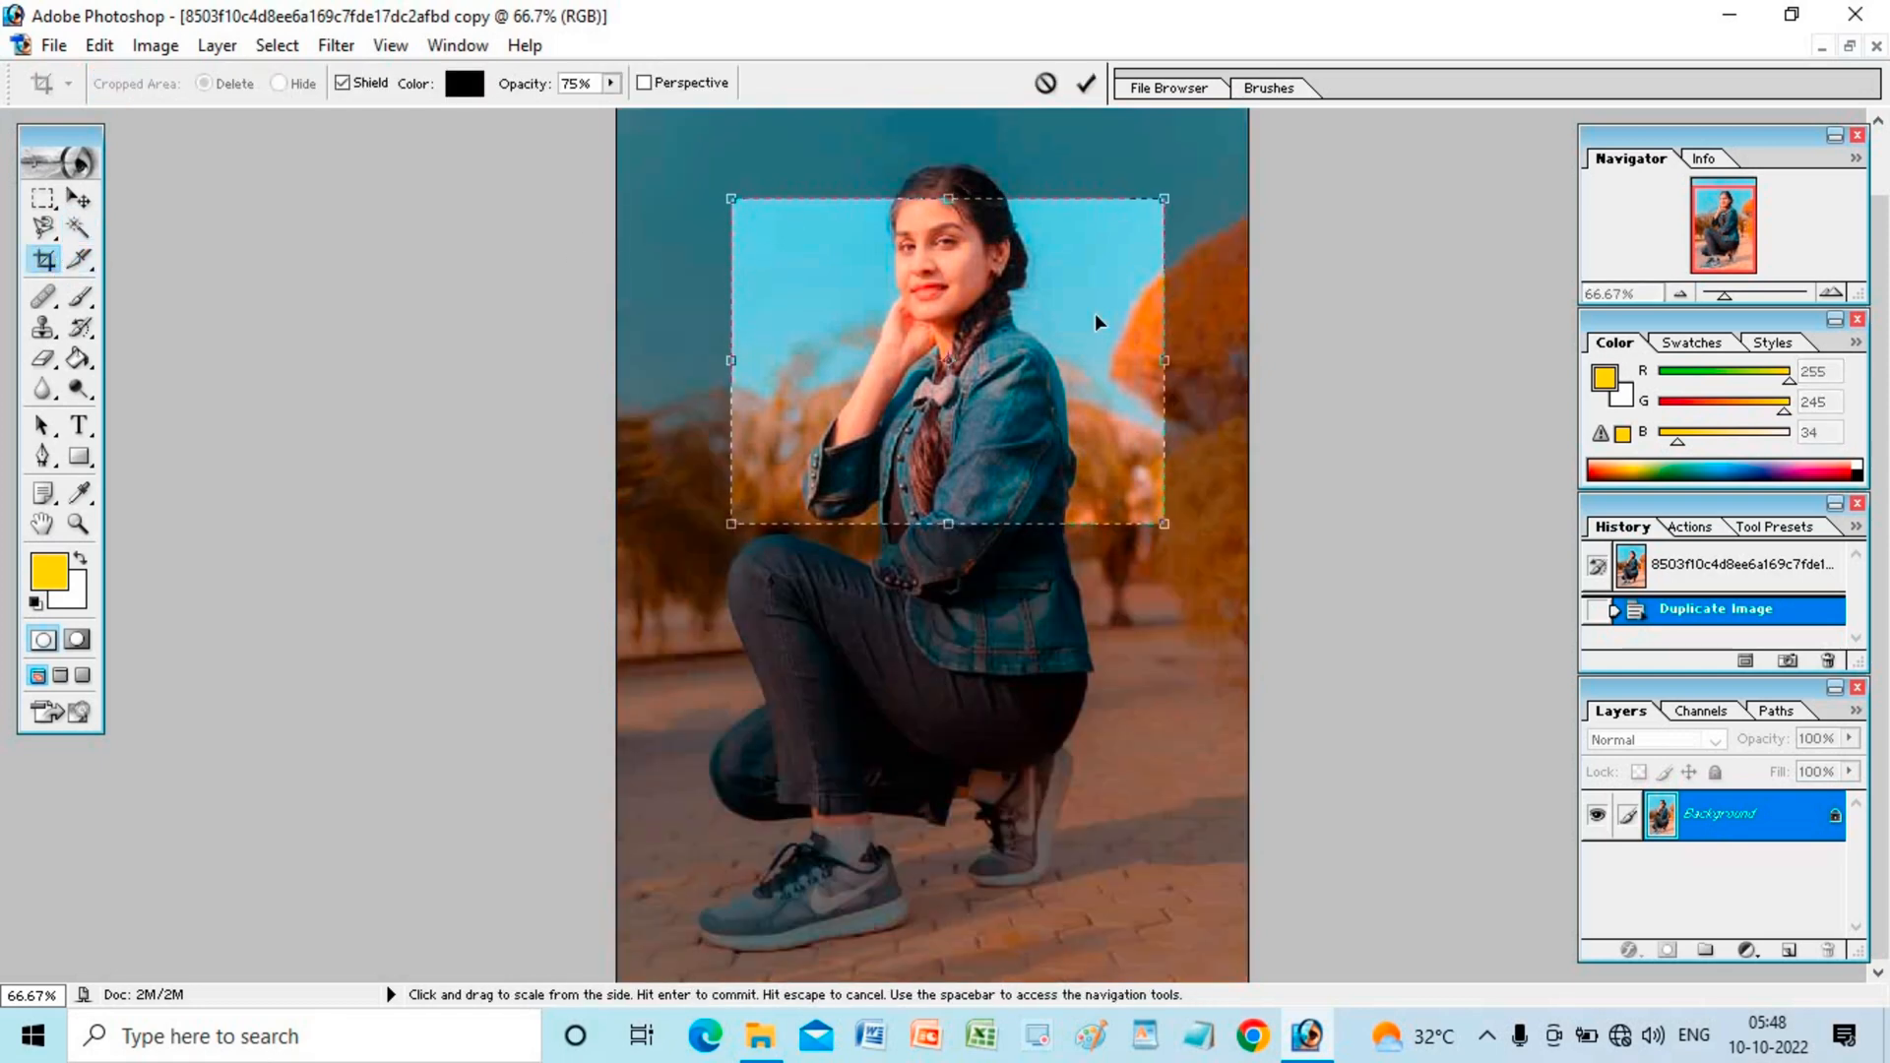
click(1087, 87)
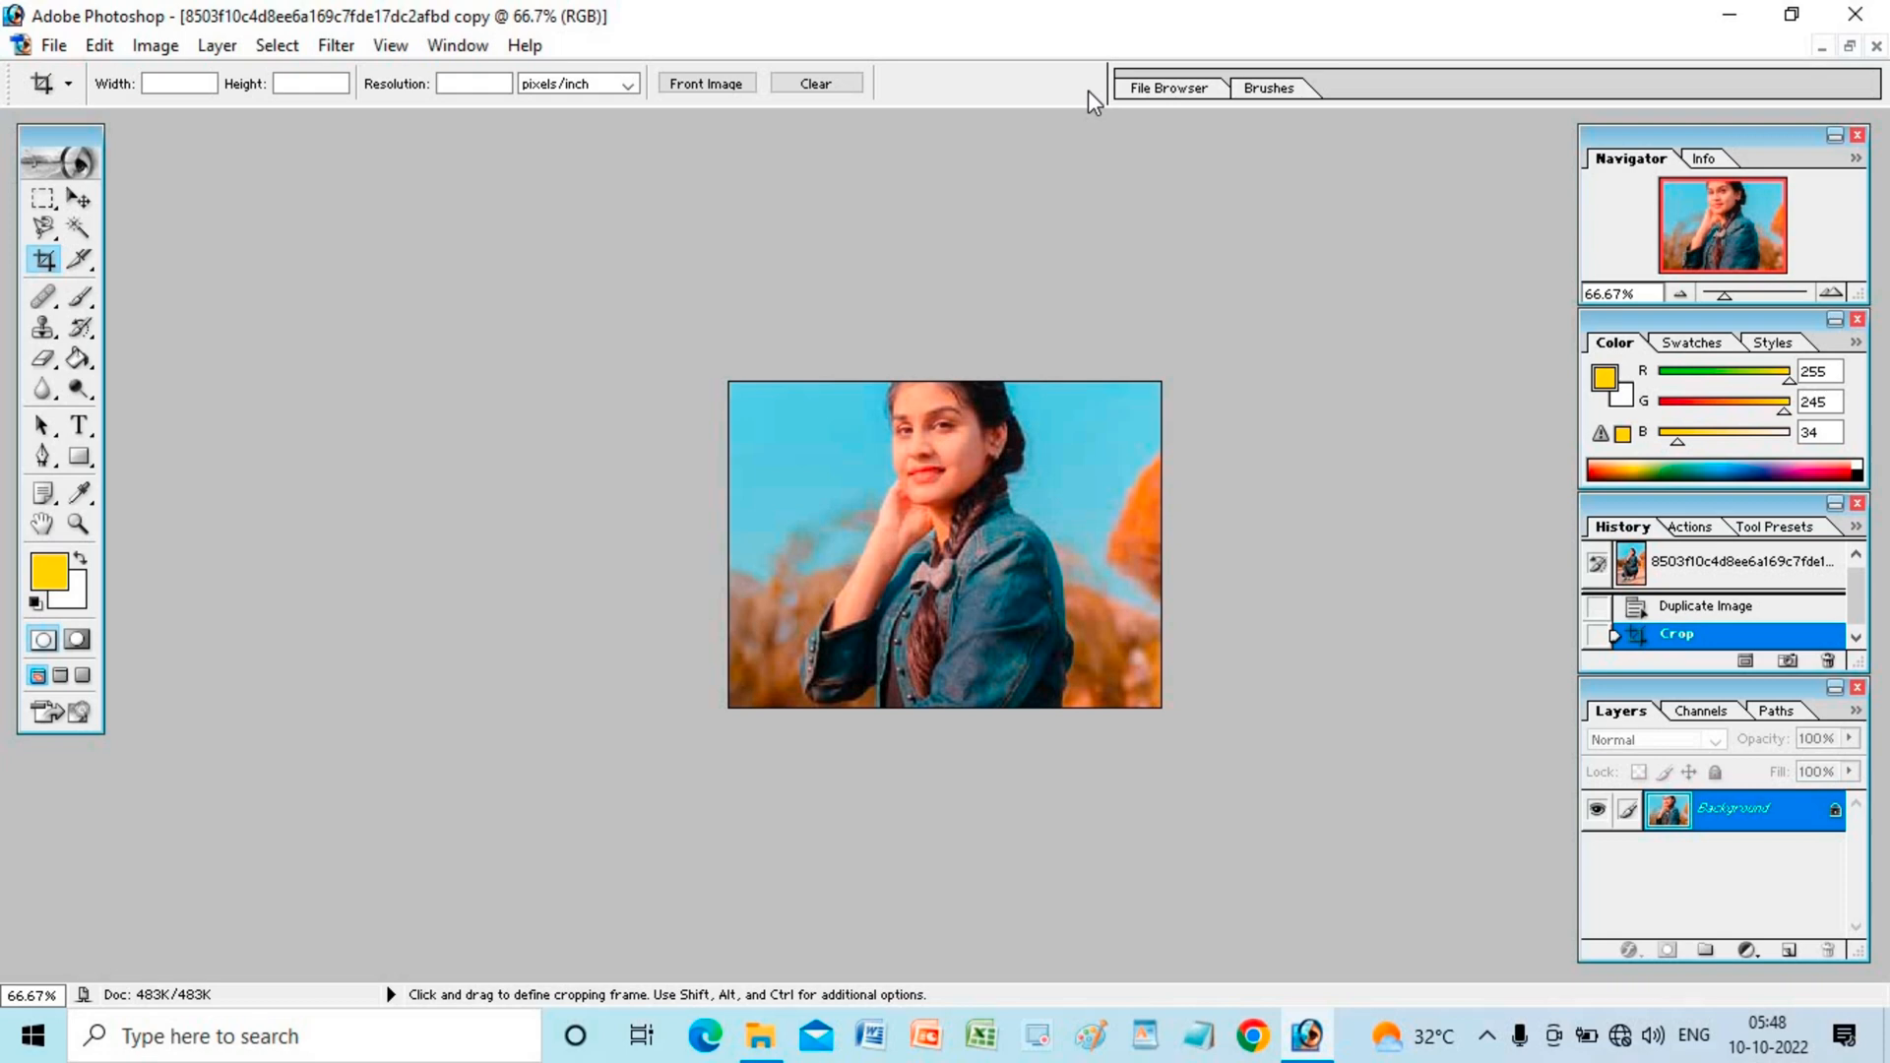
key(ctrl+z)
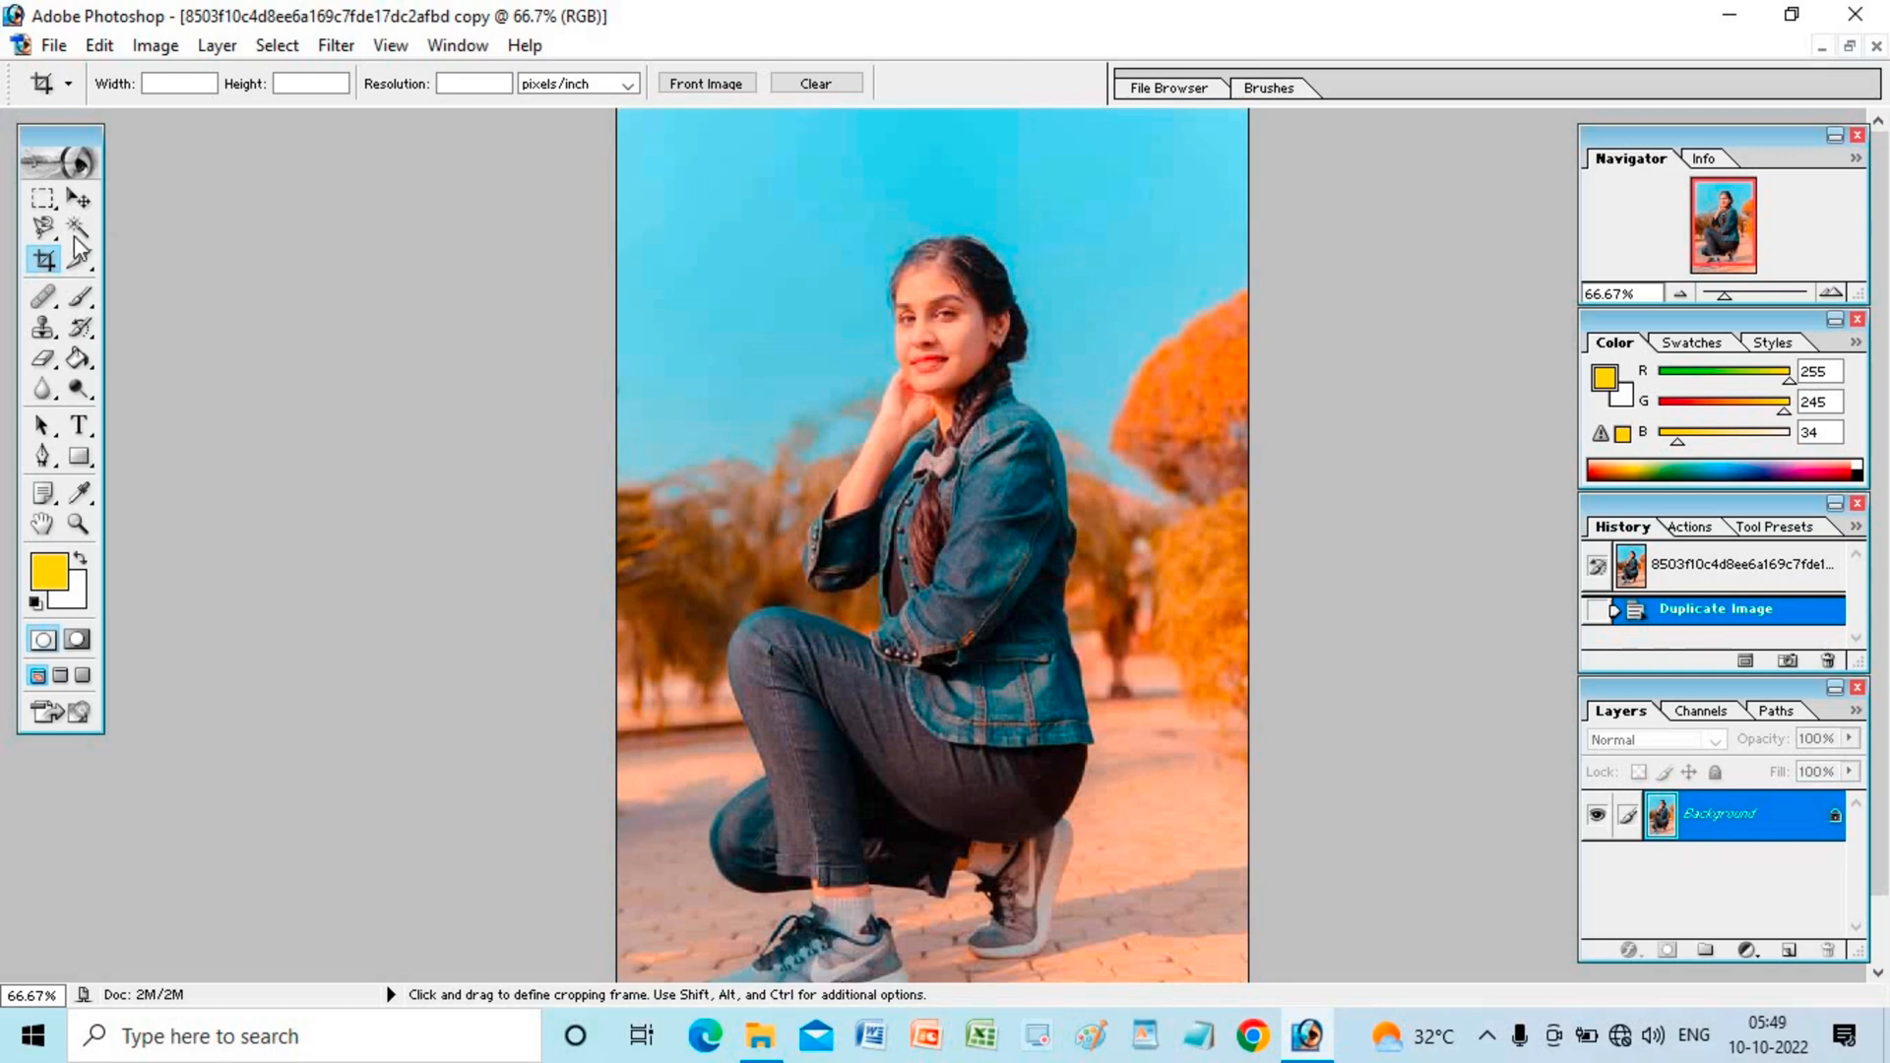
Step: Trace a closed Polygonal Lasso selection roughly around the woman, from her ankles up past her head
drag(43, 228, 118, 255)
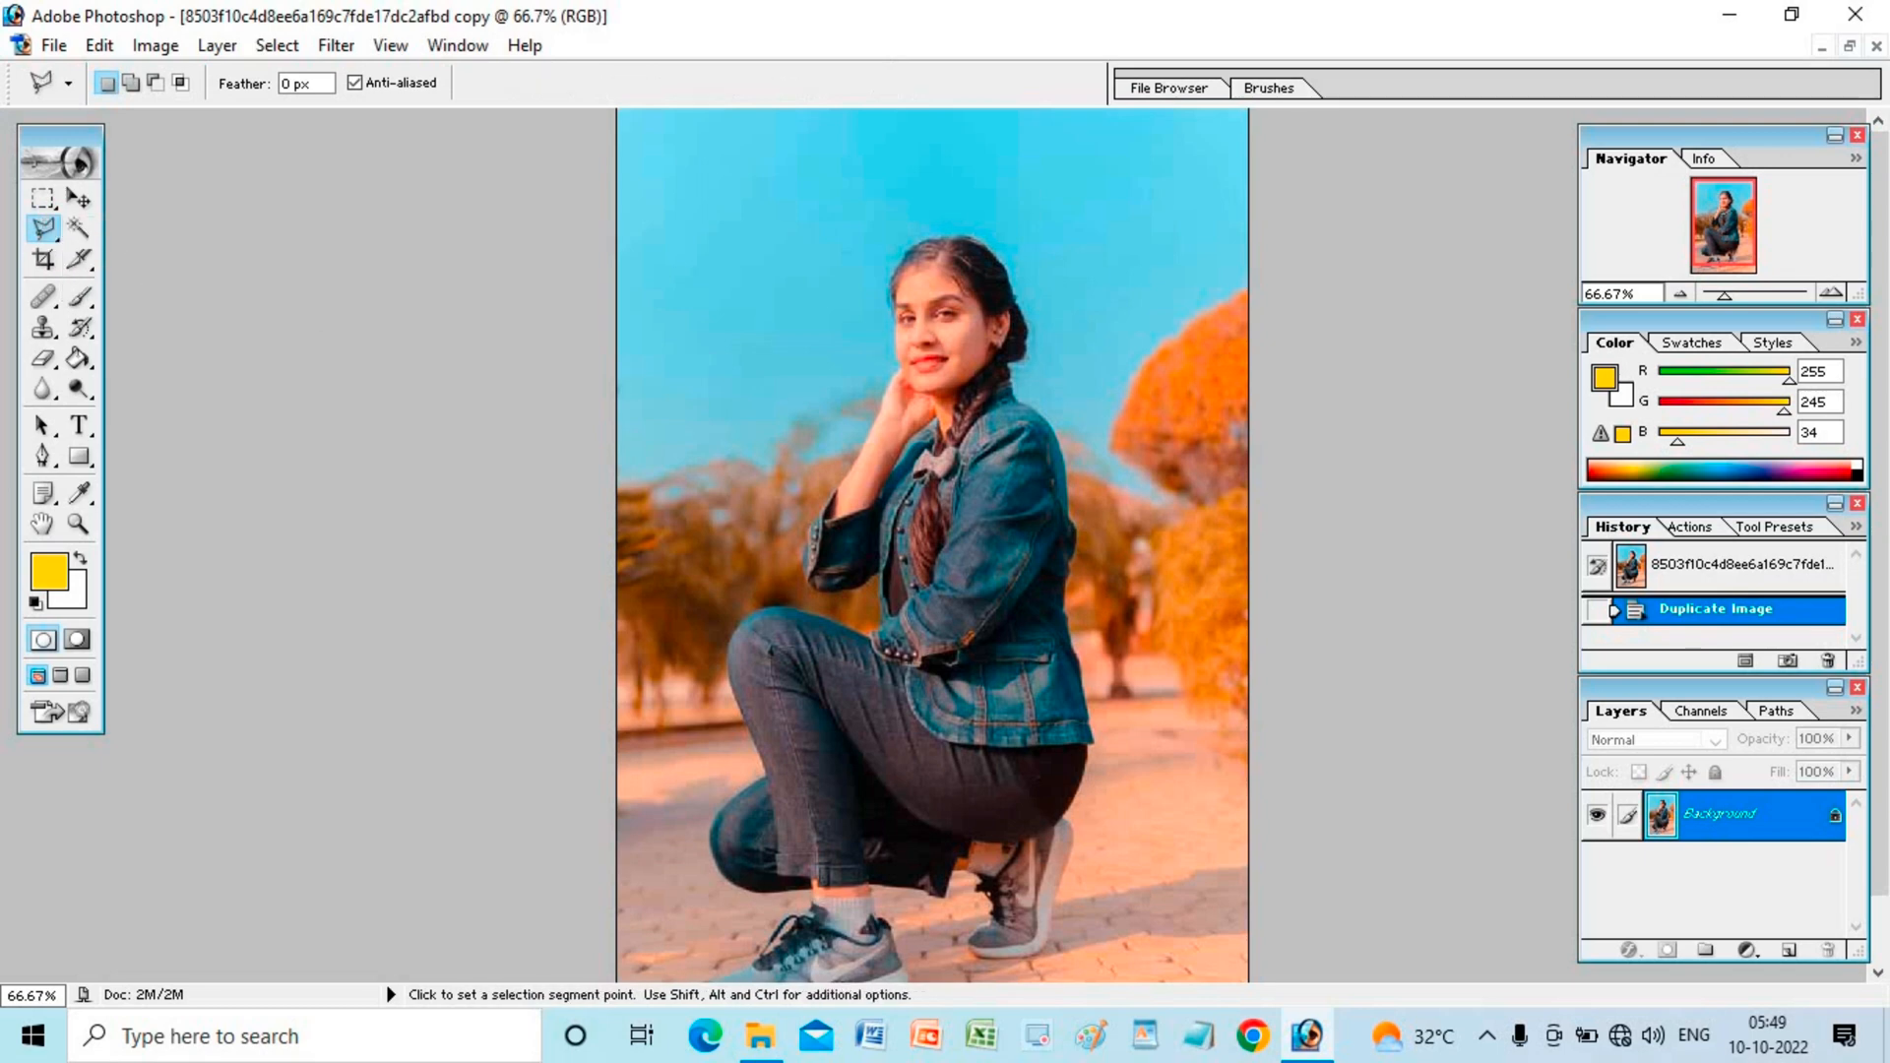
click(727, 959)
click(806, 892)
click(686, 728)
click(718, 433)
click(775, 208)
click(867, 210)
click(967, 211)
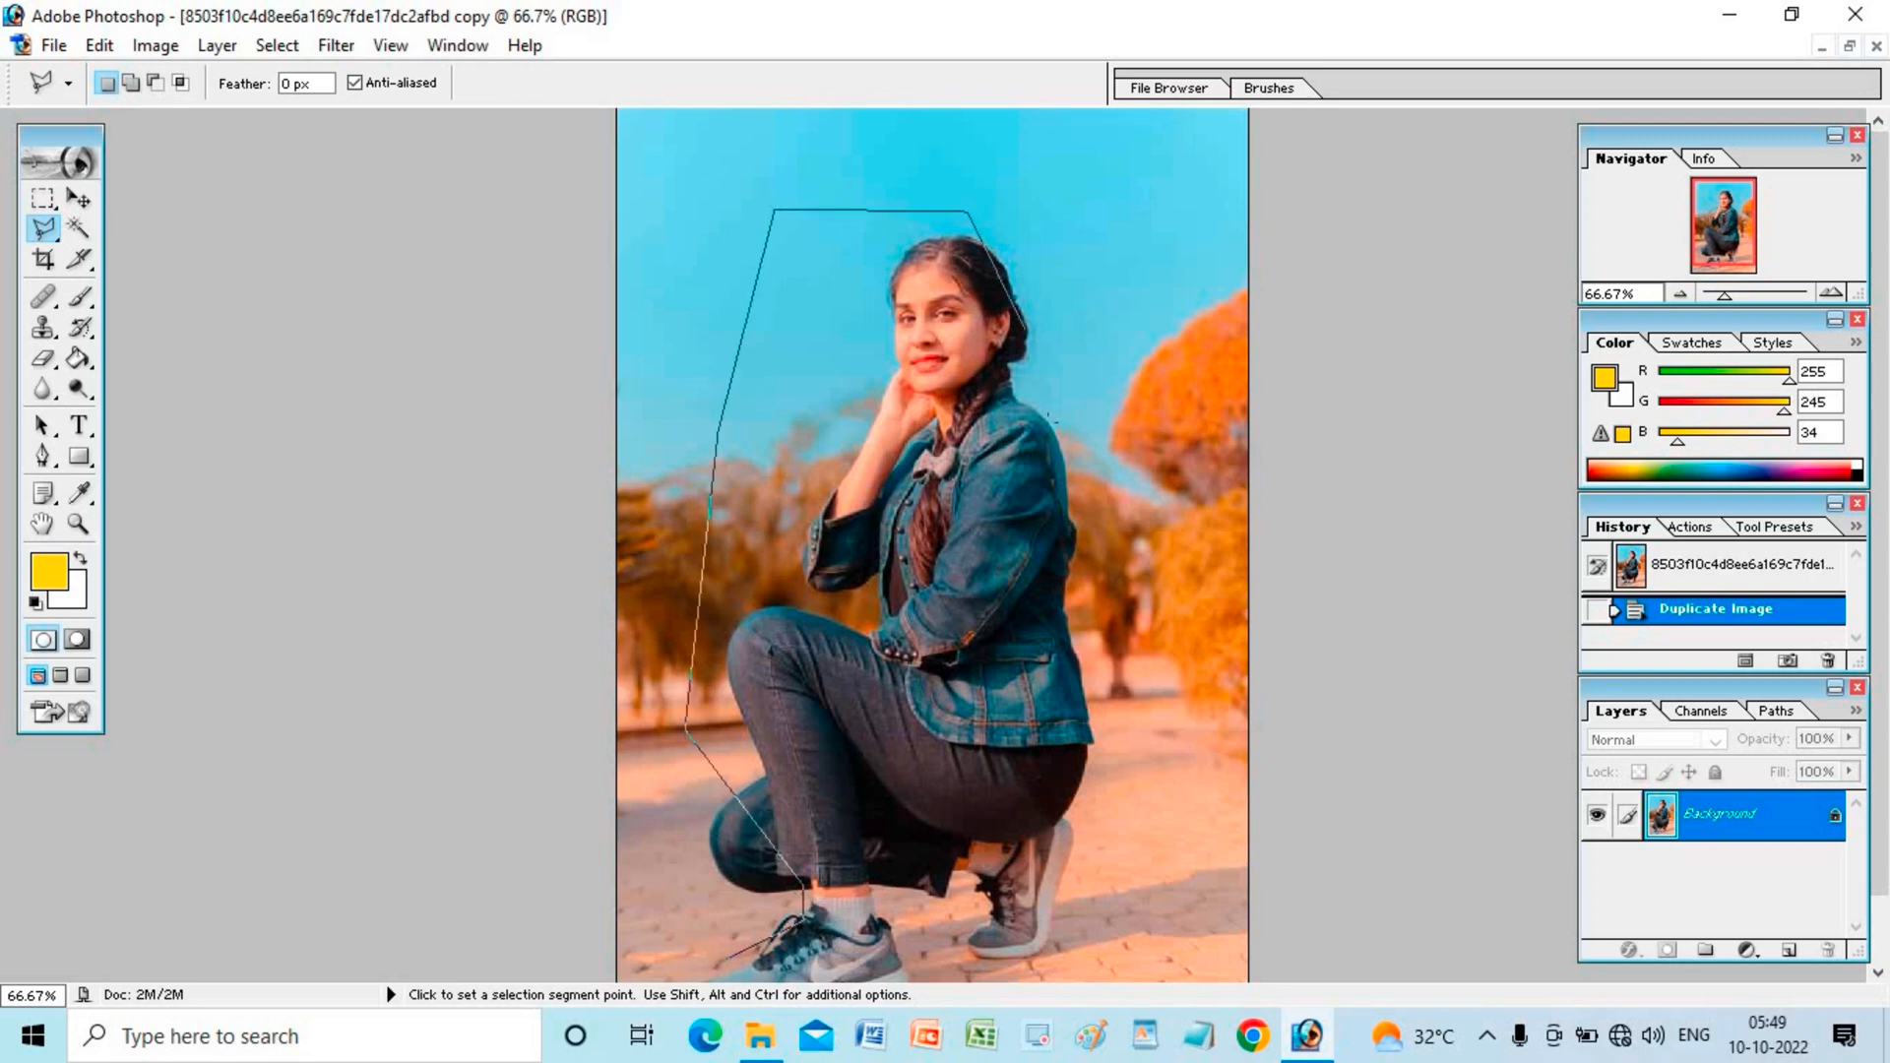
click(1048, 423)
click(1043, 855)
click(984, 898)
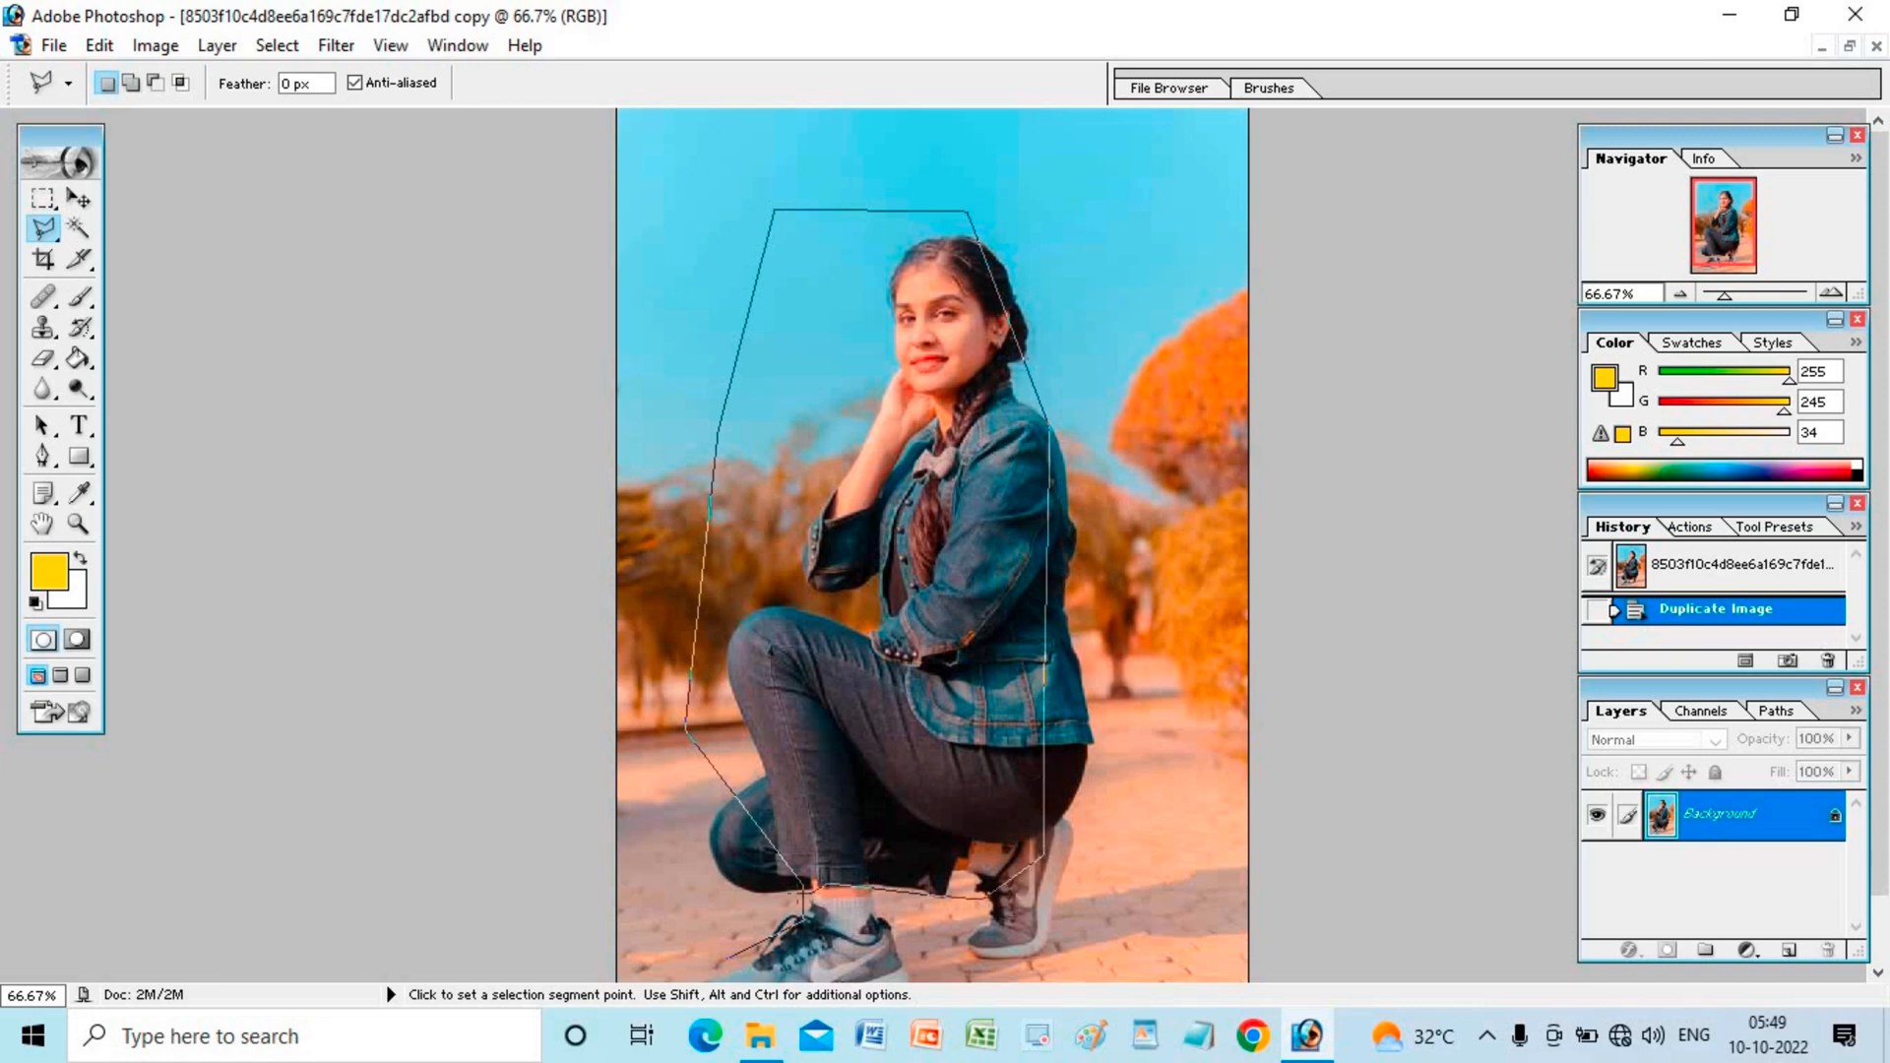
click(805, 892)
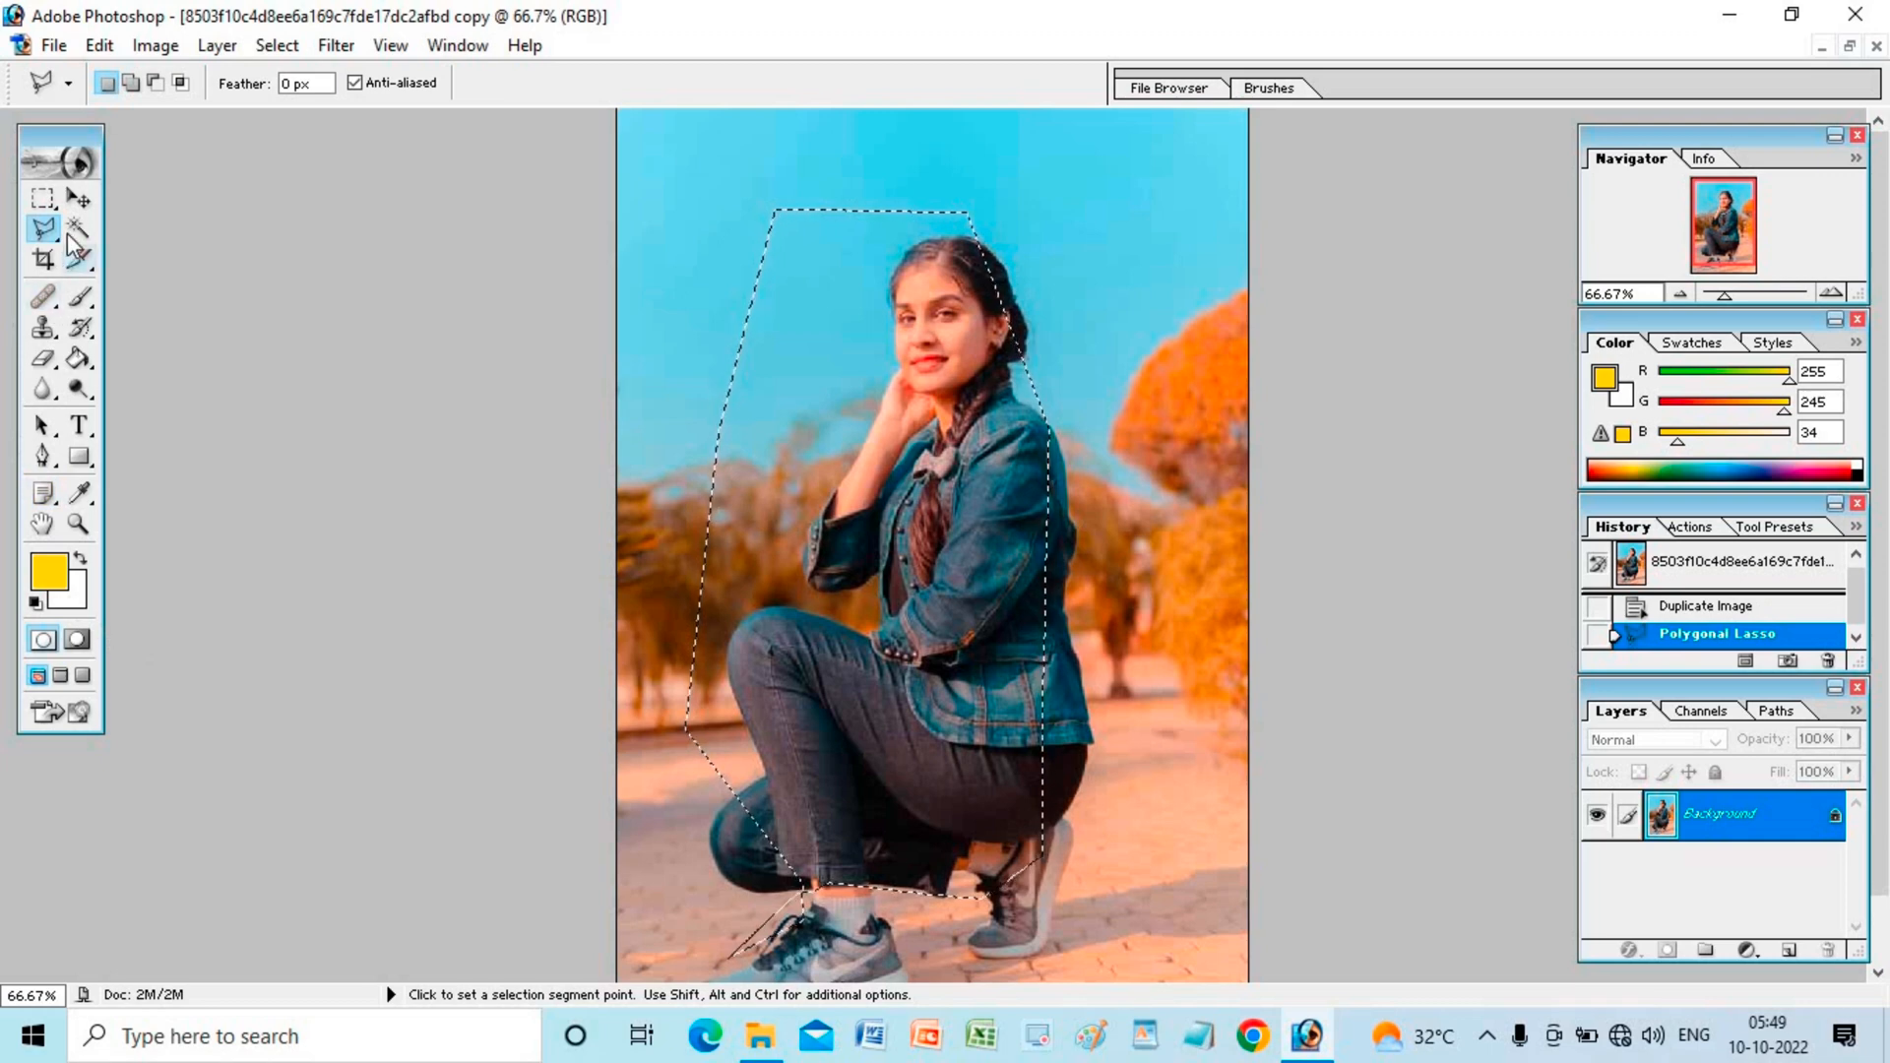
Step: Switch to the Crop tool and clear the polygonal selection around the crouching woman
click(44, 259)
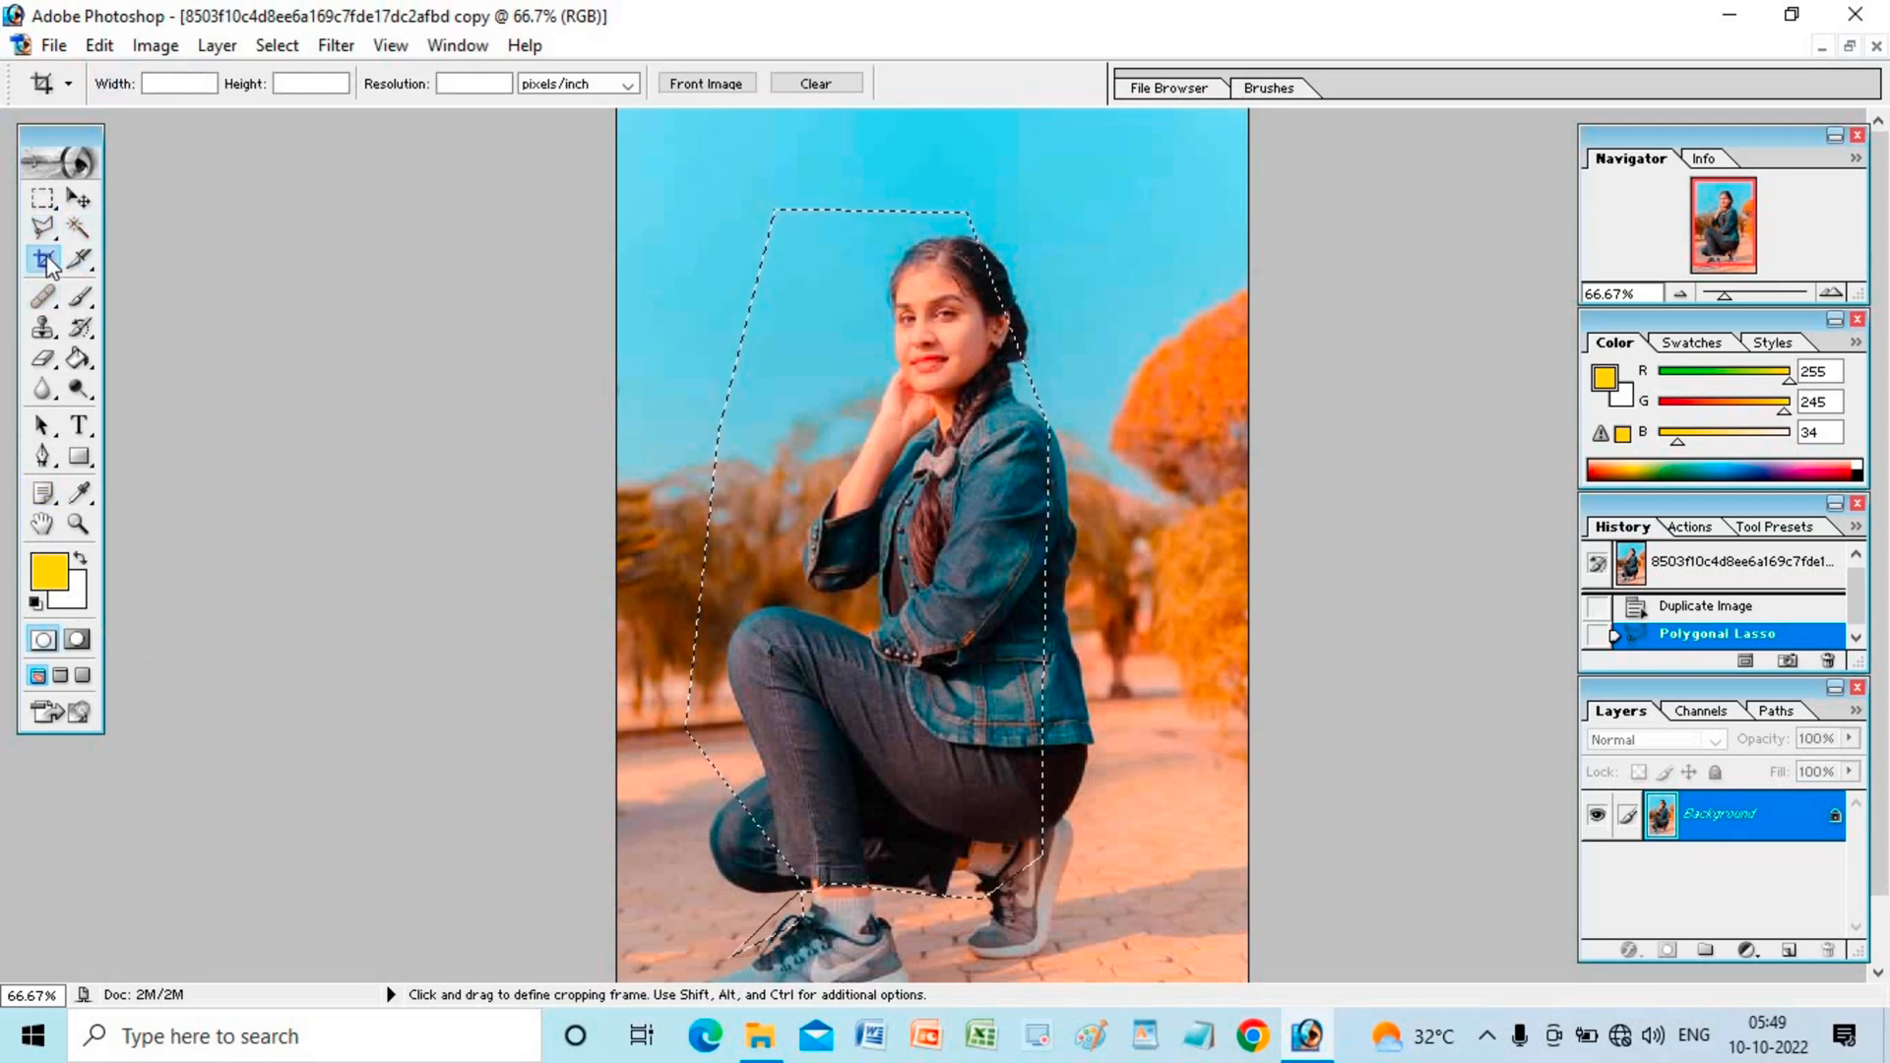
key(ctrl+d)
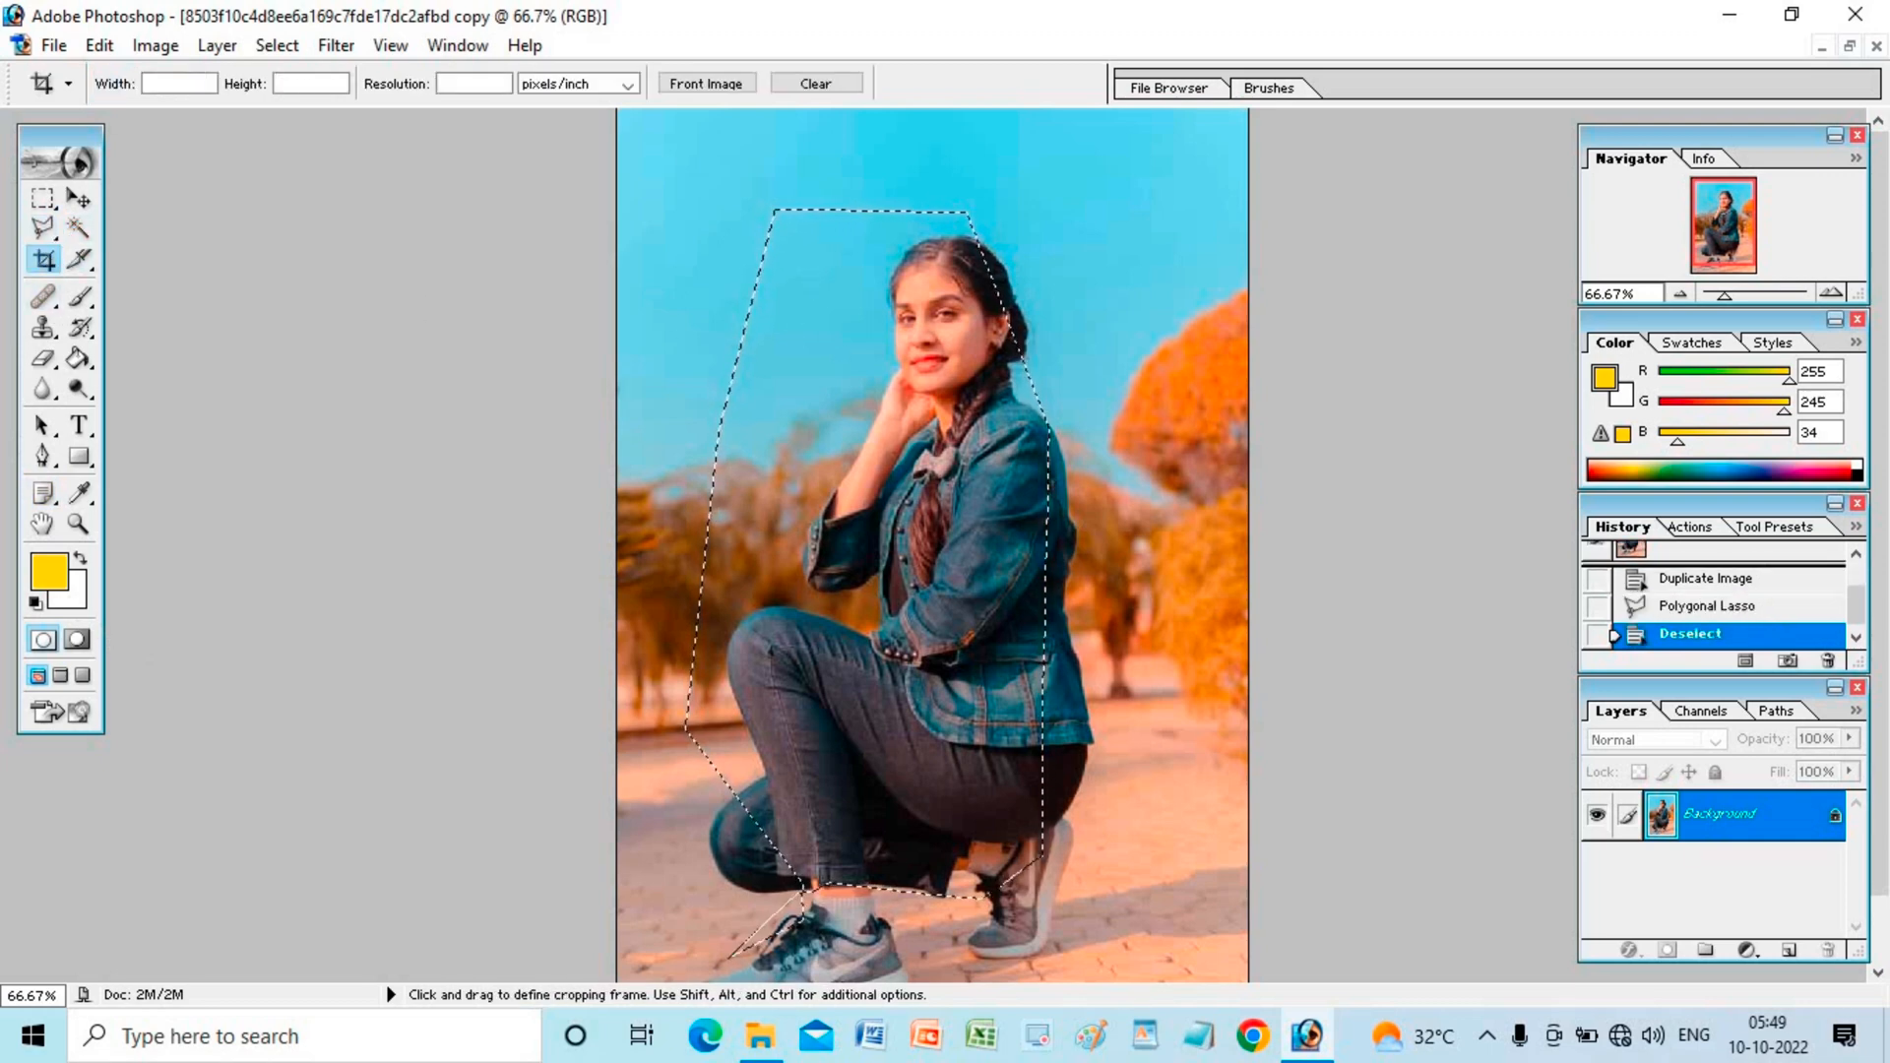
drag(975, 528, 1068, 608)
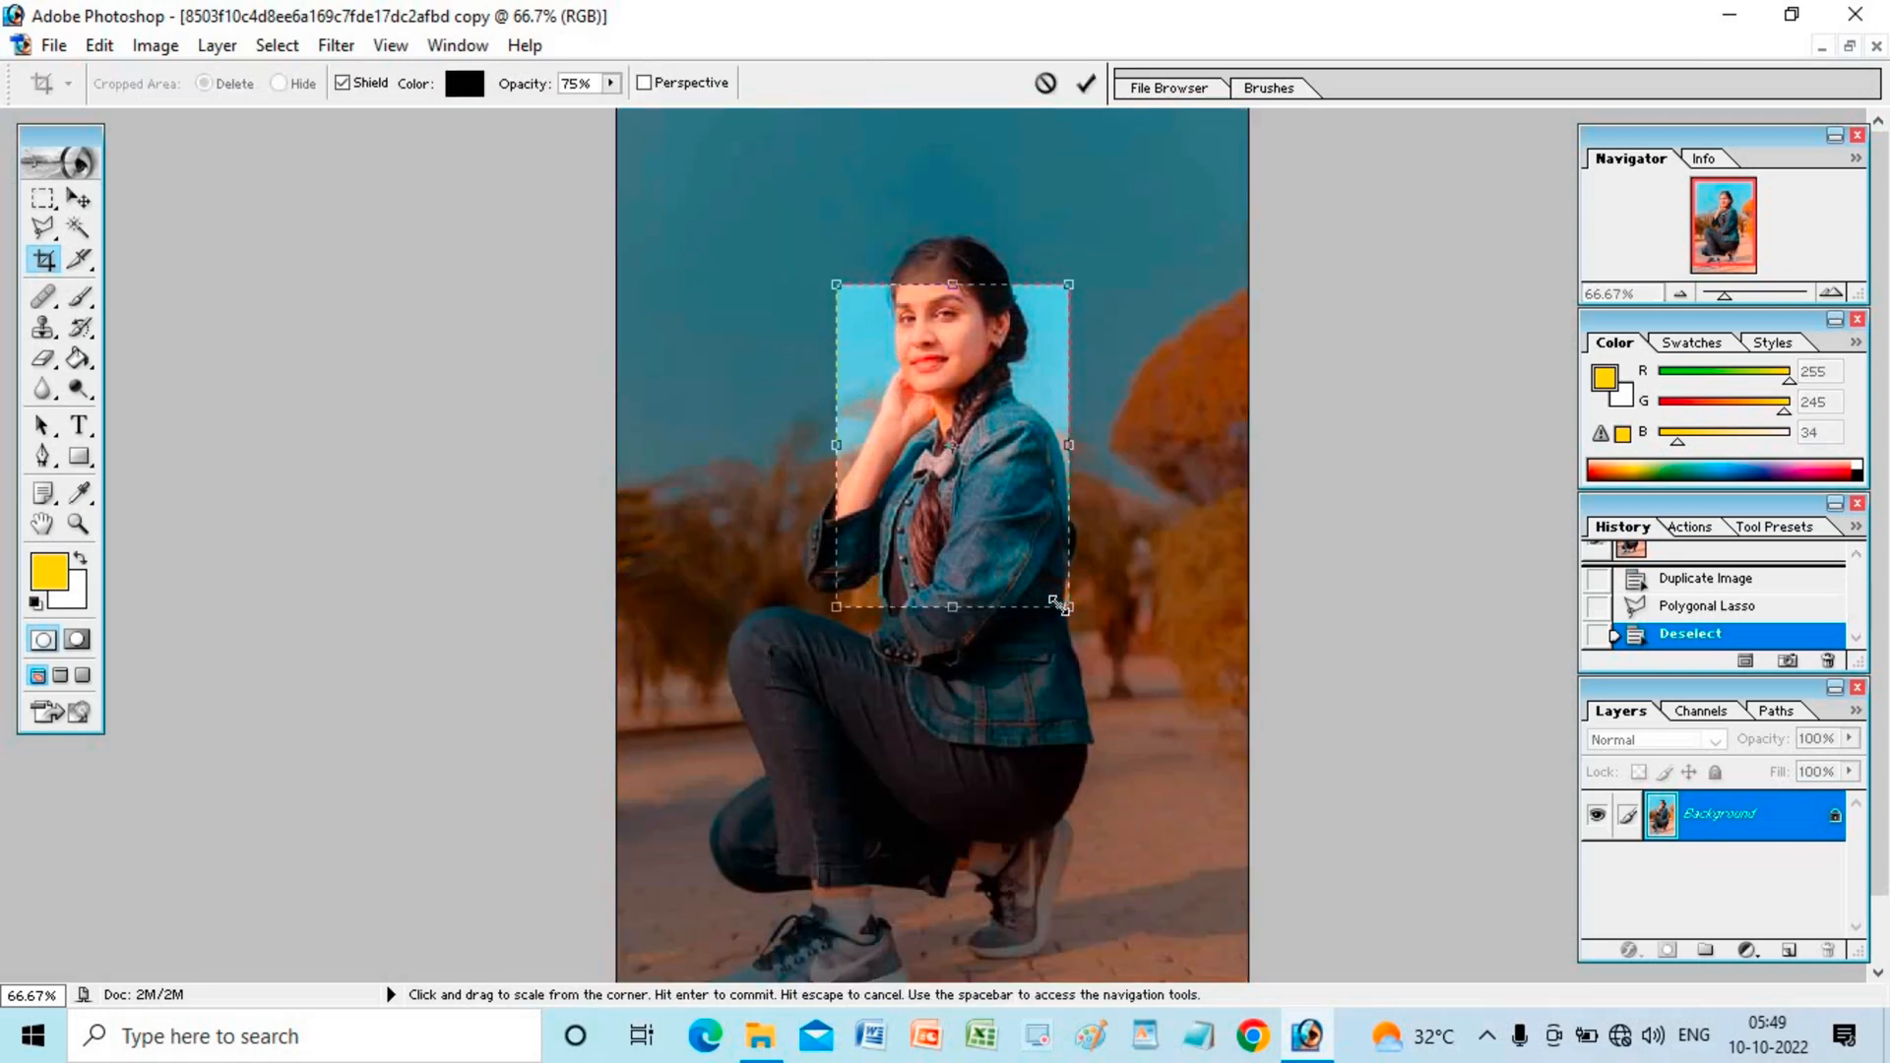
click(1045, 83)
drag(756, 396, 1086, 917)
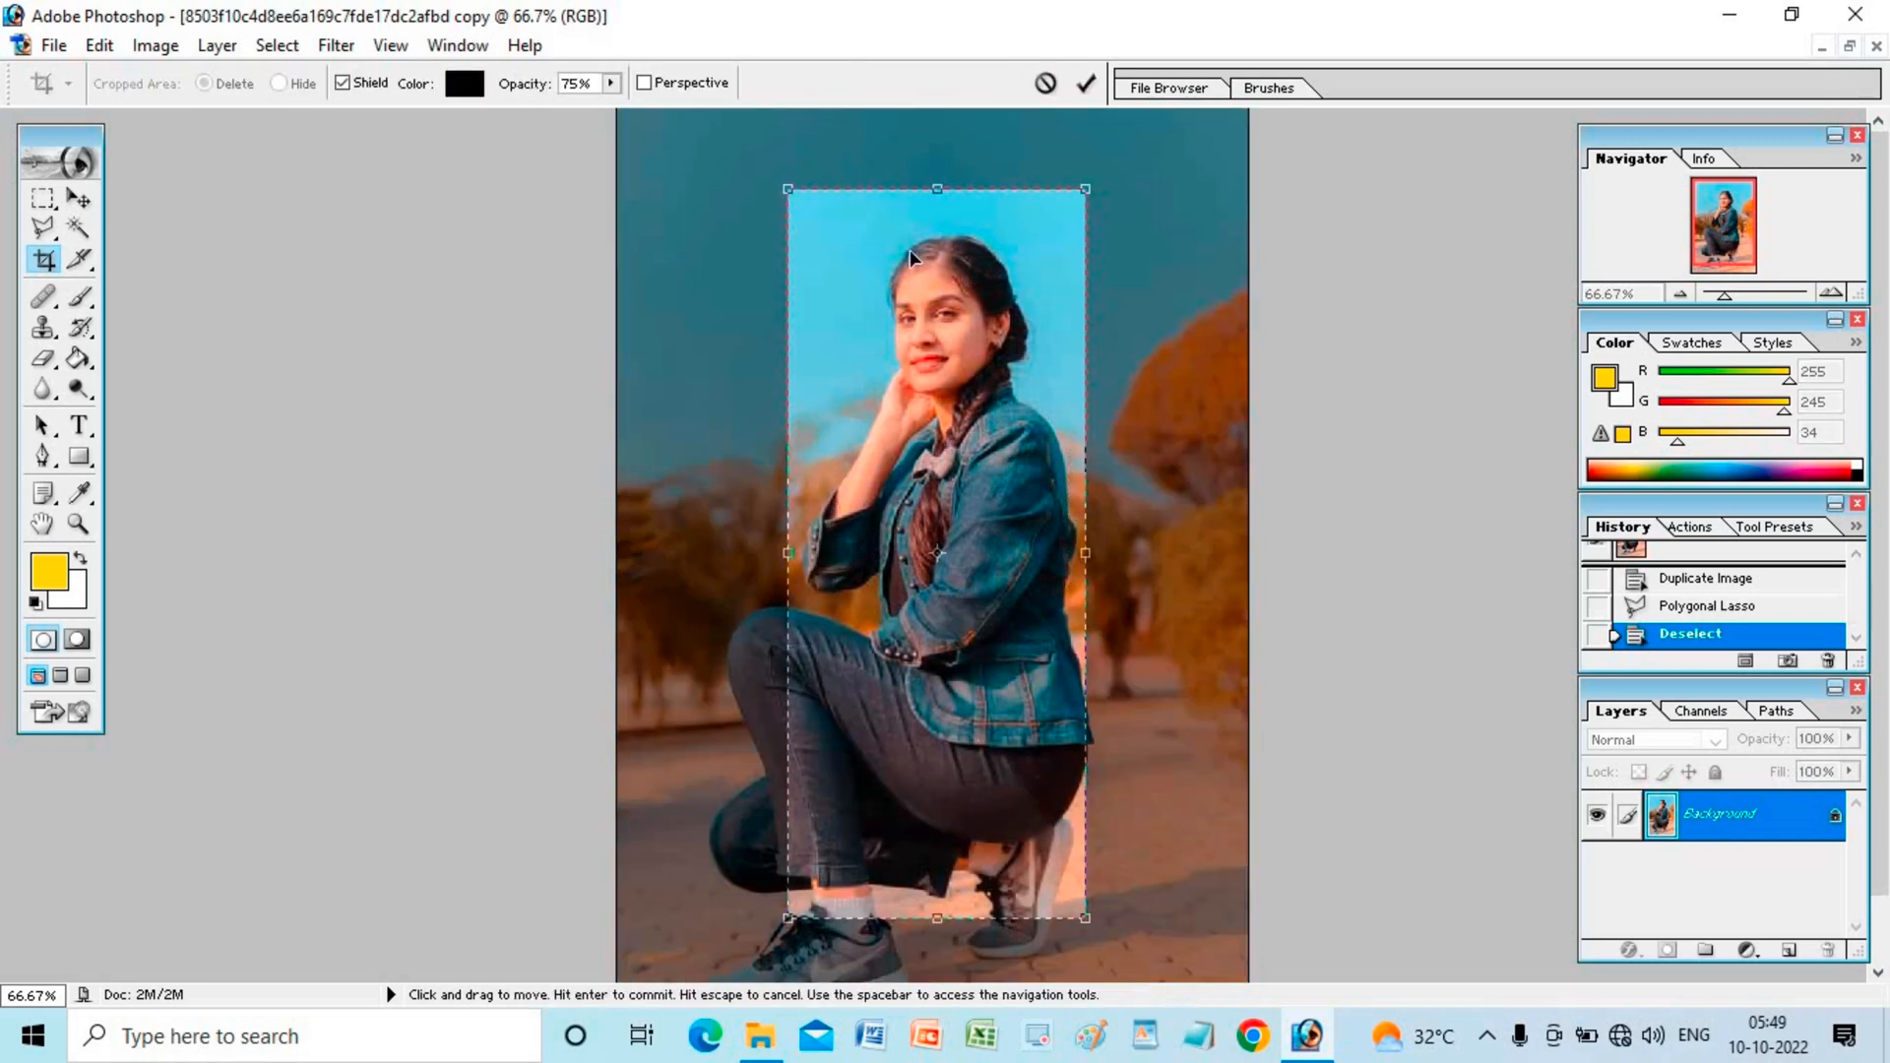
click(1045, 83)
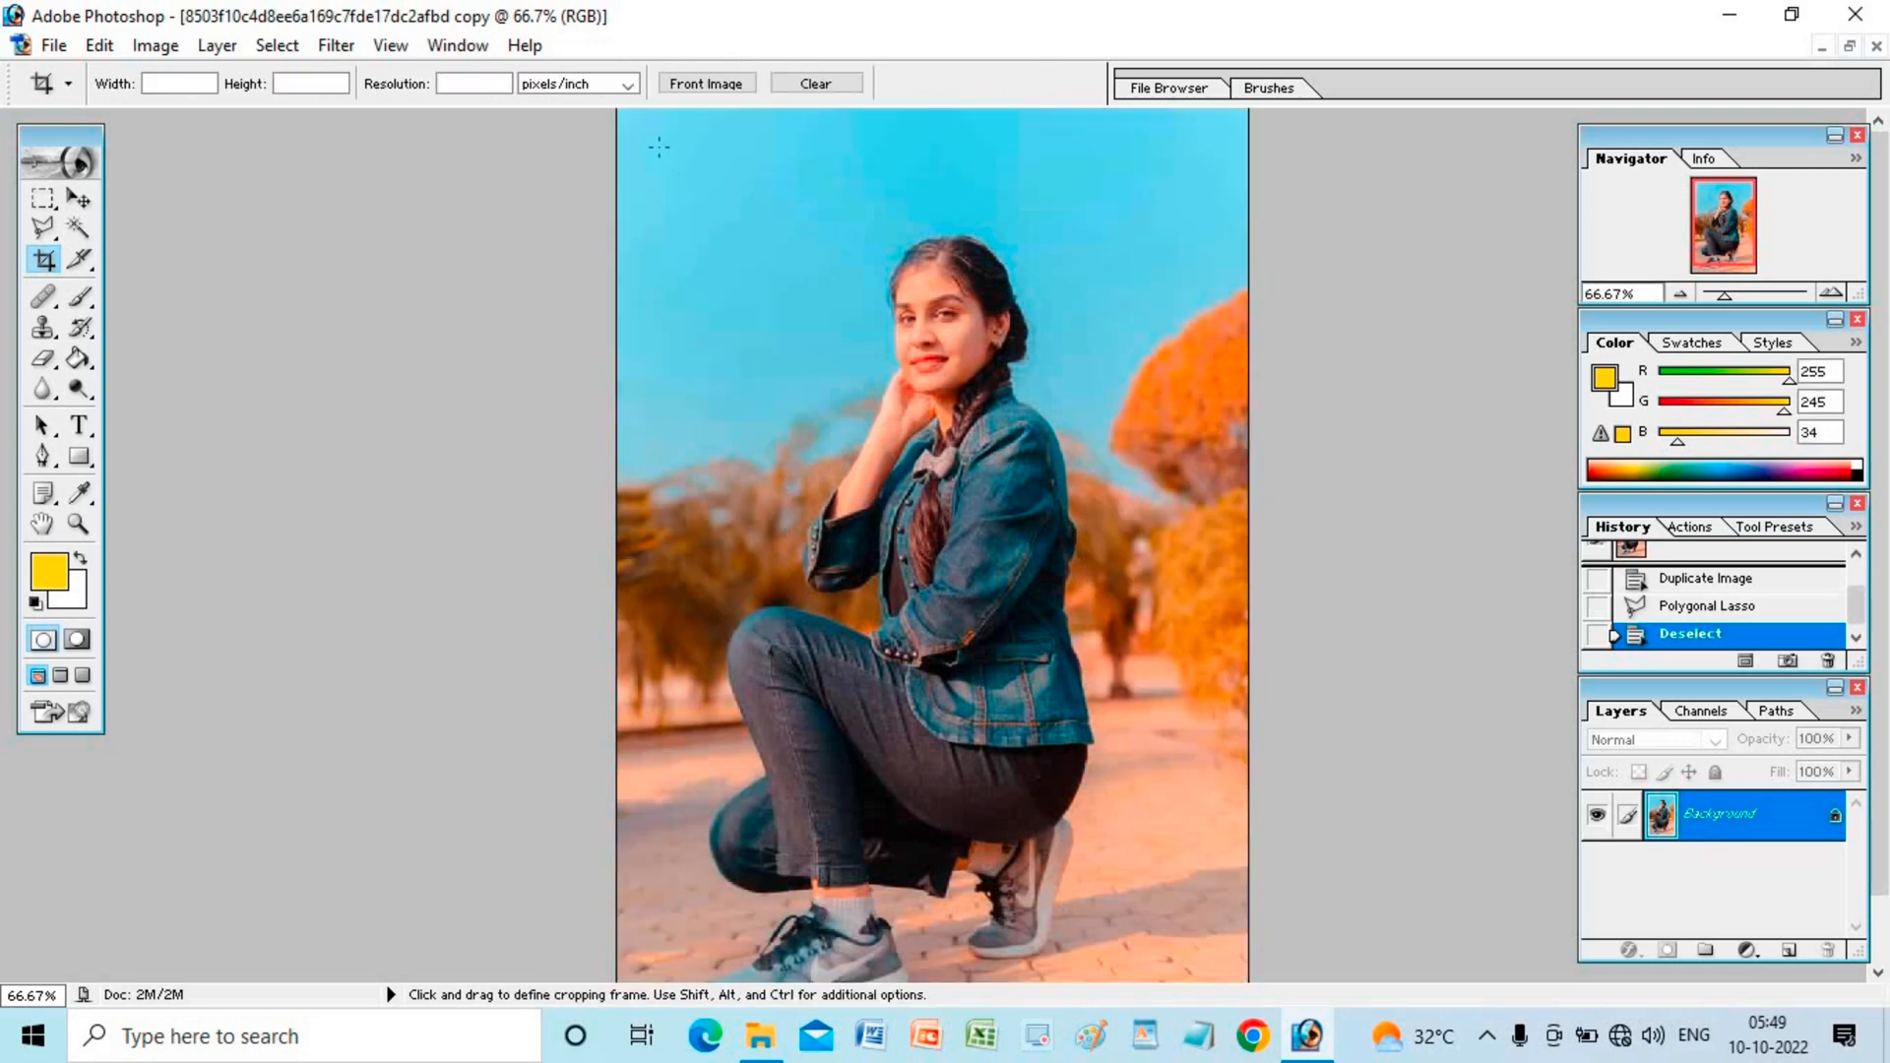
Step: Try cropping the duplicate to a frame just inside the photo's edges around the whole woman, and undo the crop
drag(659, 147, 1218, 955)
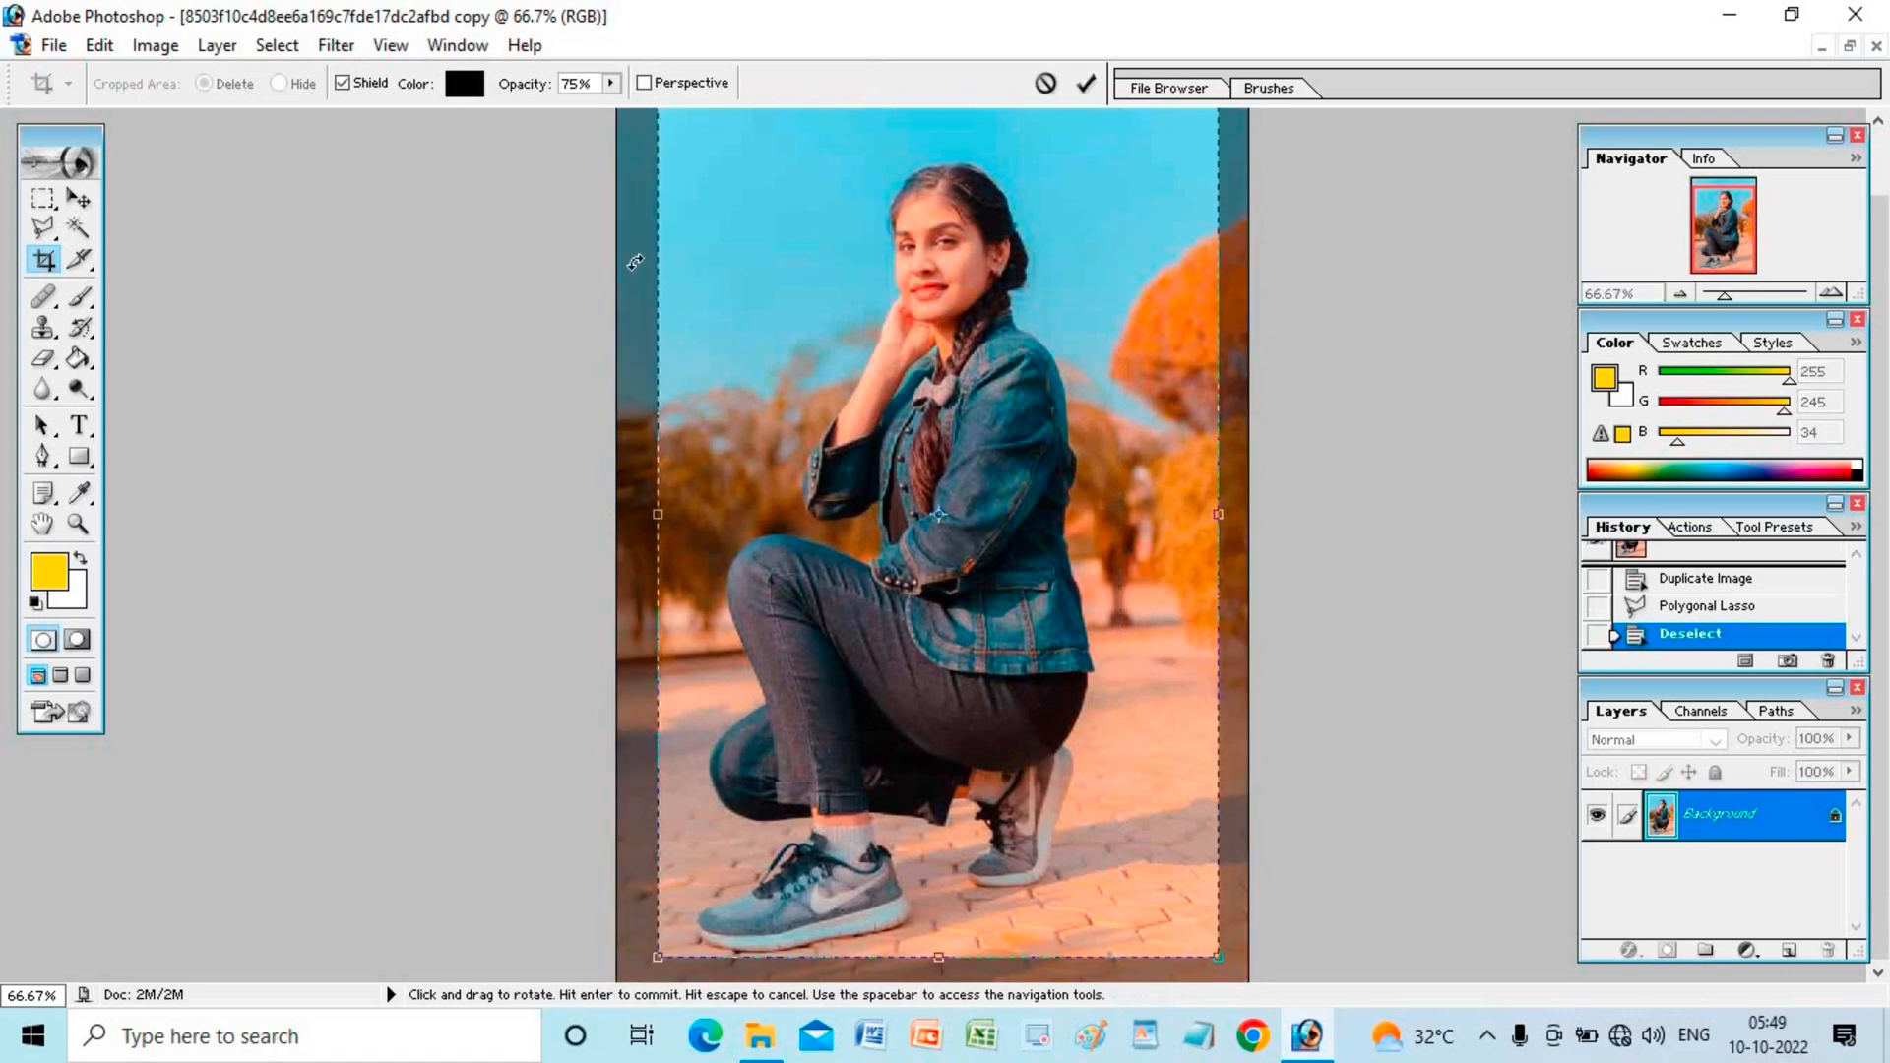
click(1089, 93)
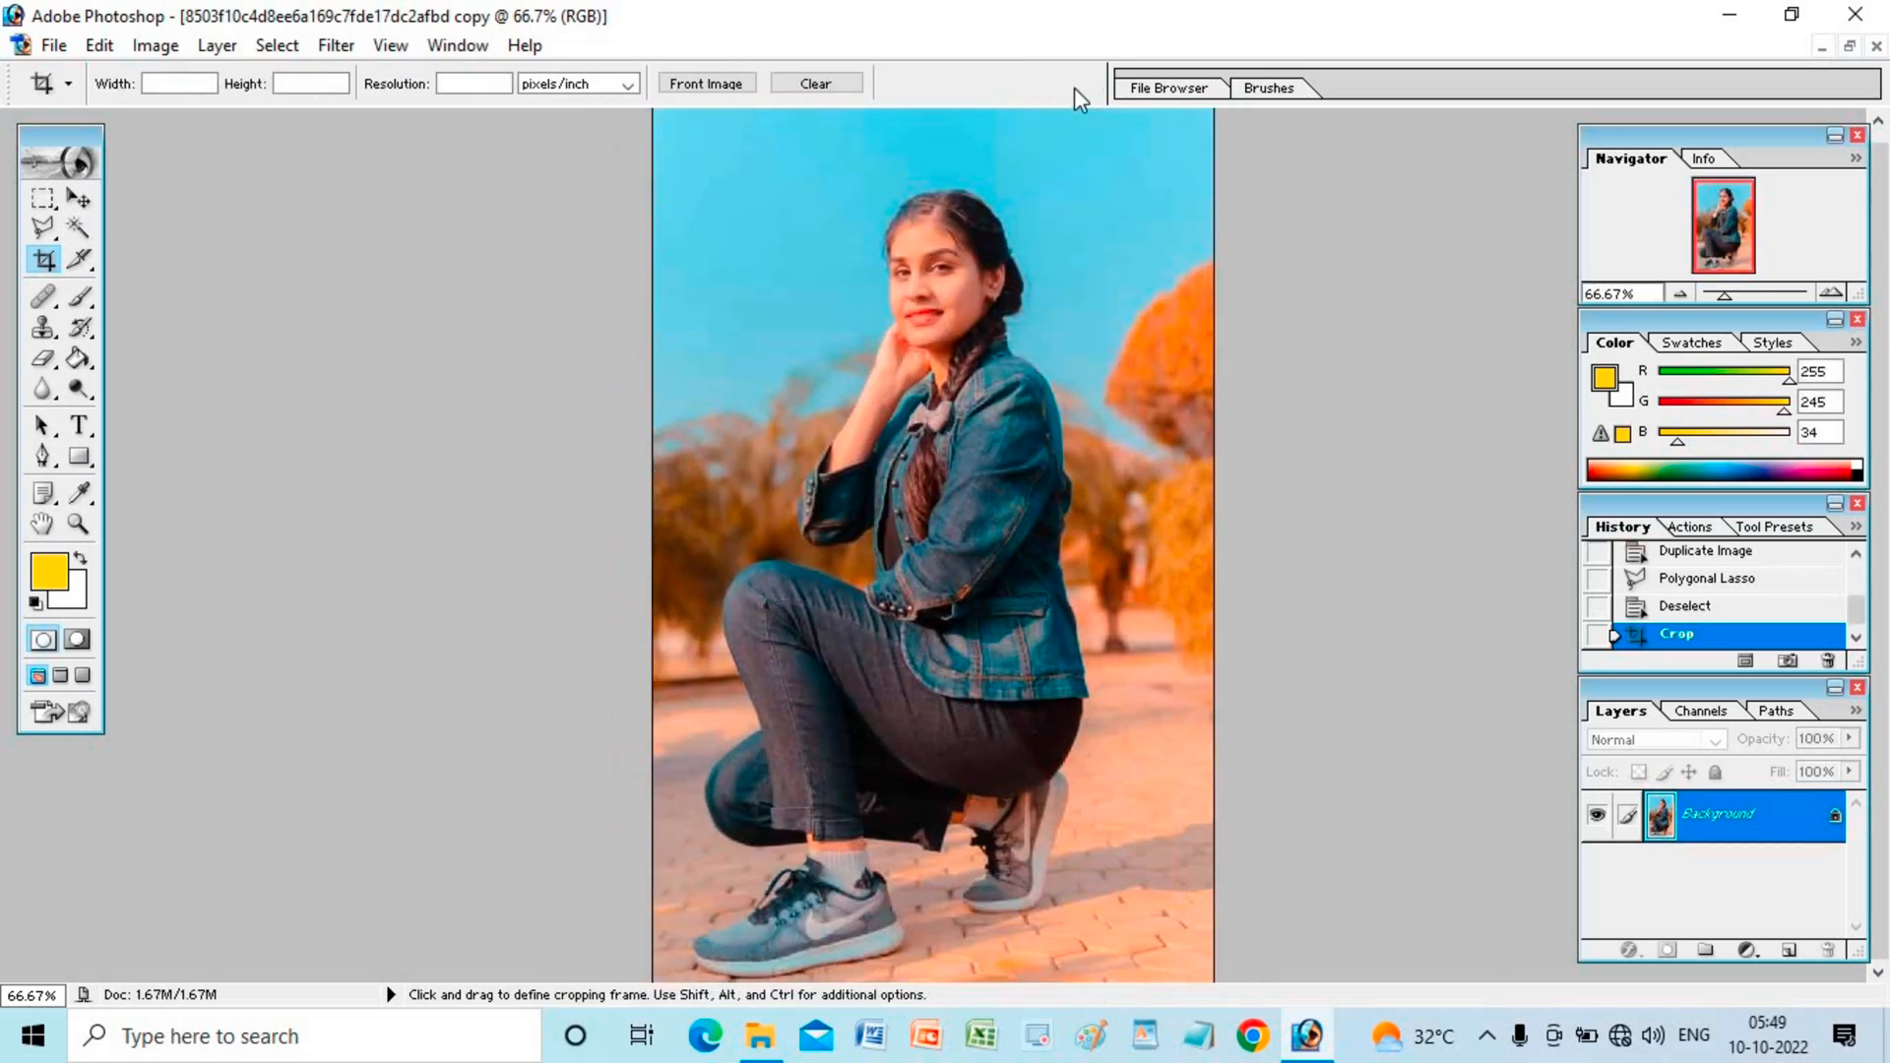
key(ctrl+z)
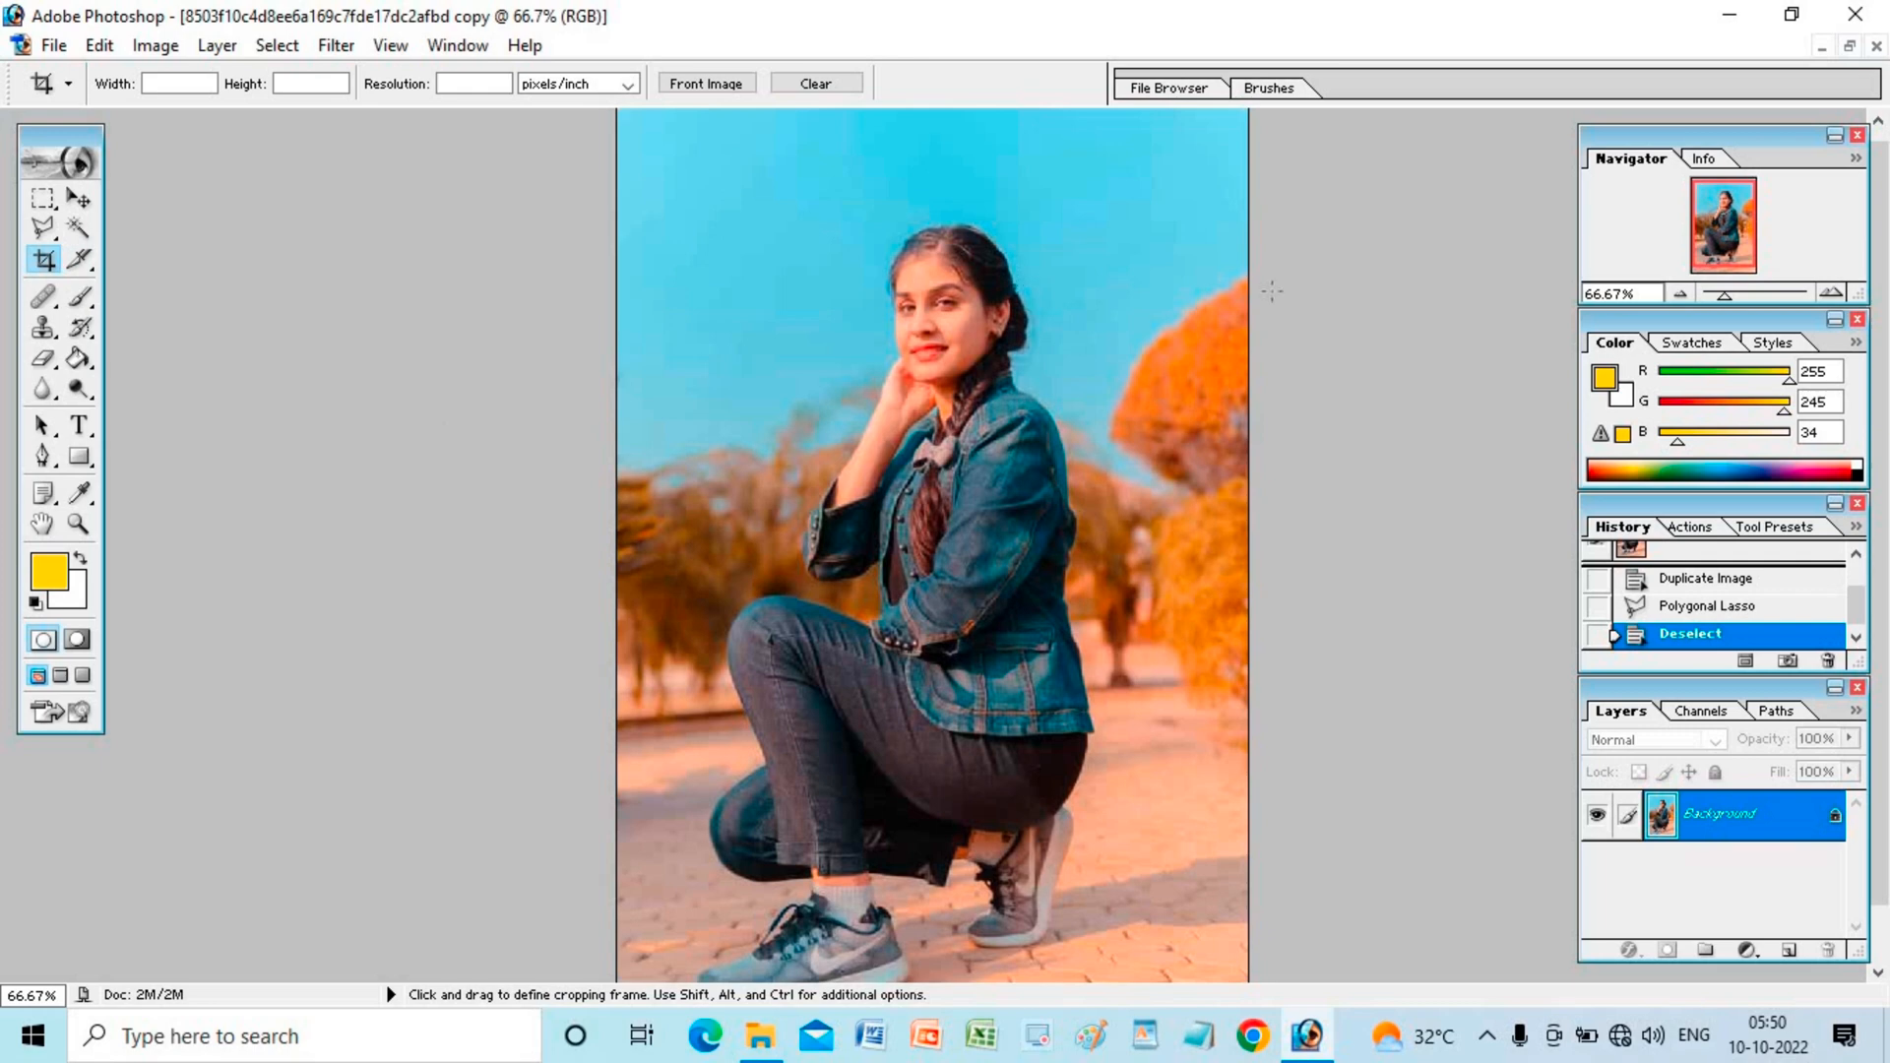
Step: Restore the duplicate's window to a smaller size, move it aside, and open girl-photo-dp from the Downloads folder
click(1849, 45)
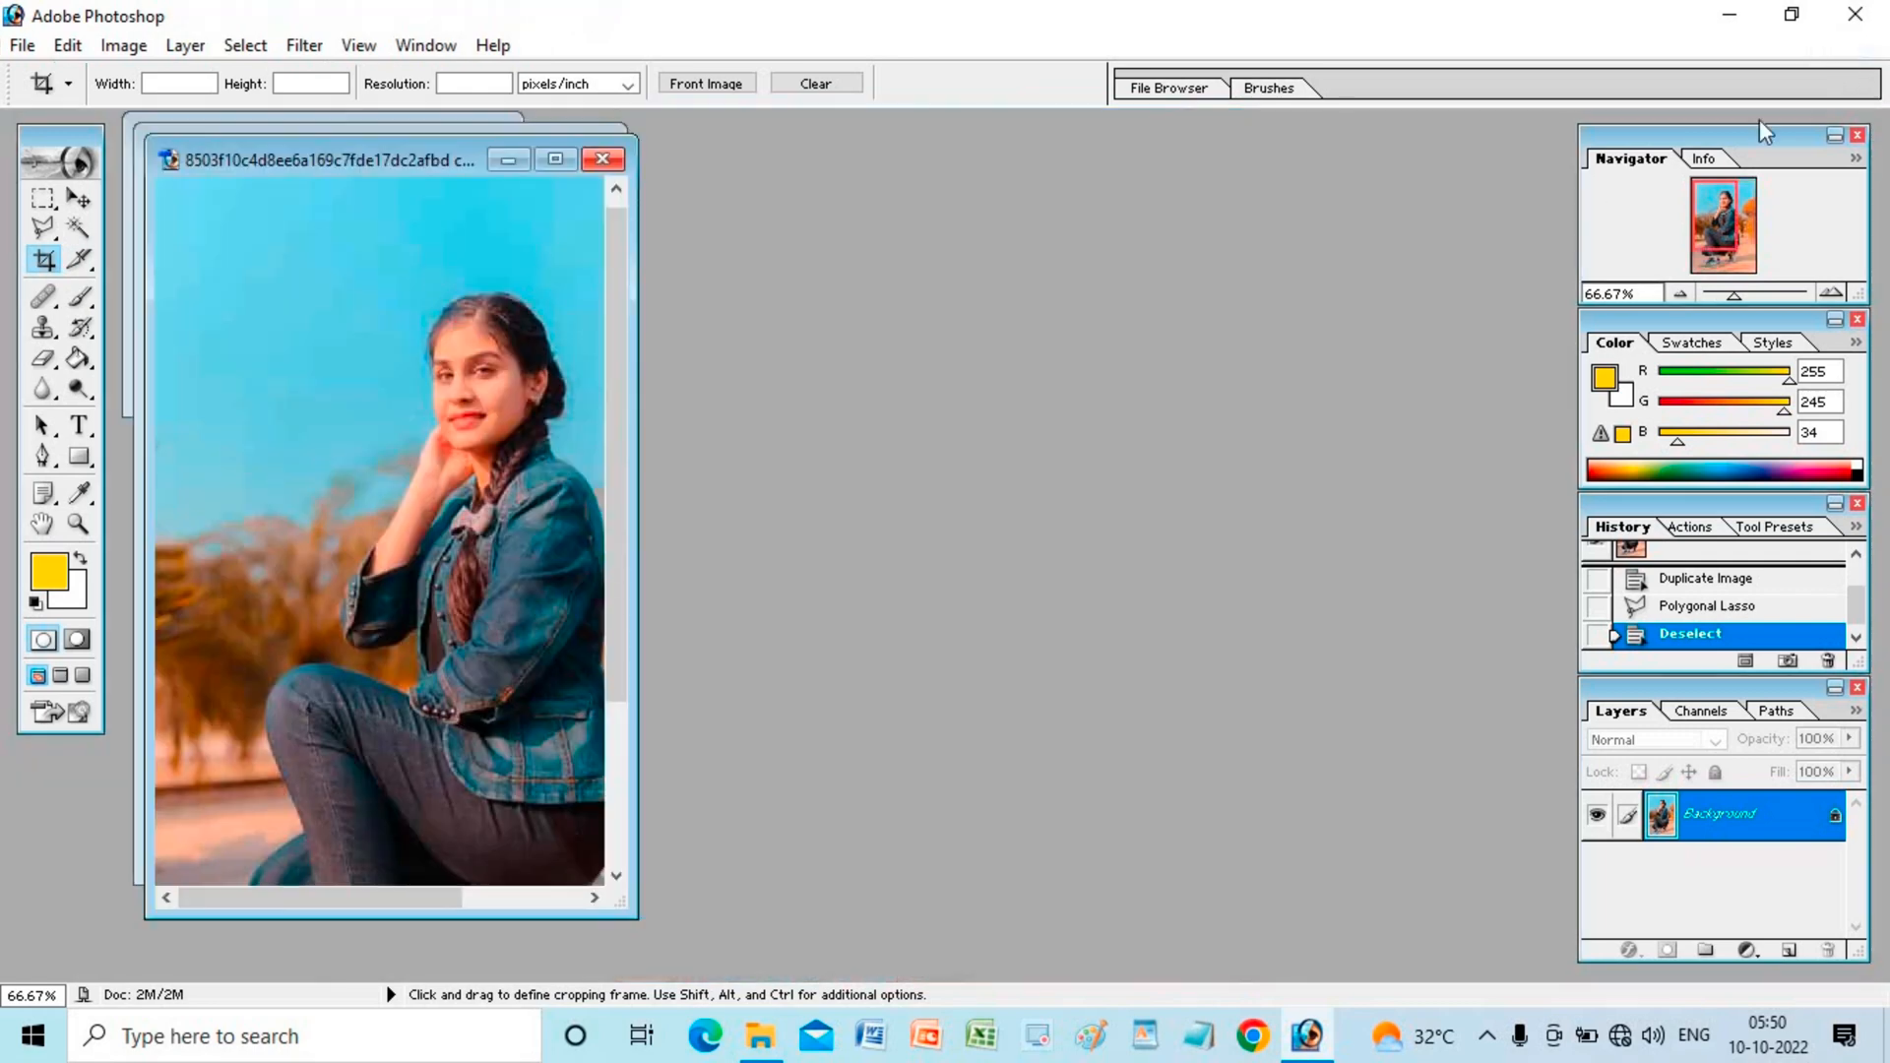
drag(439, 158, 528, 345)
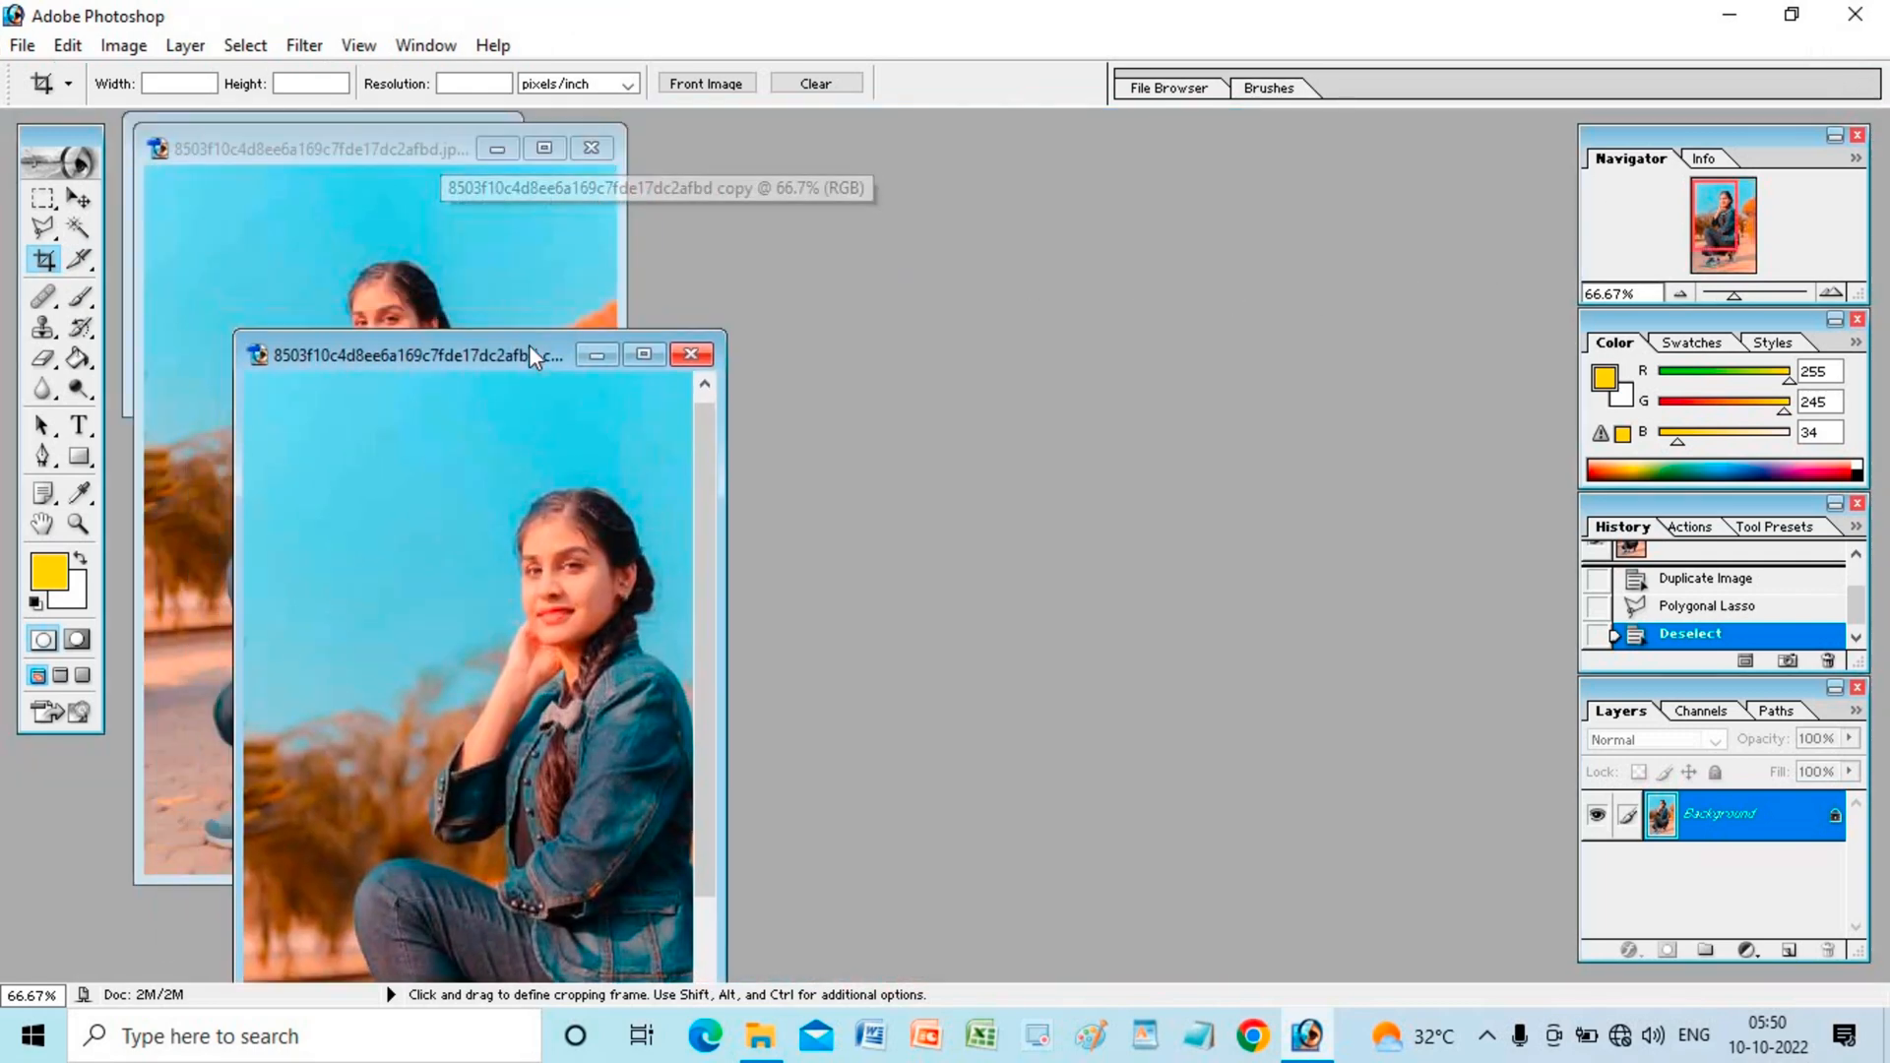
double_click(884, 234)
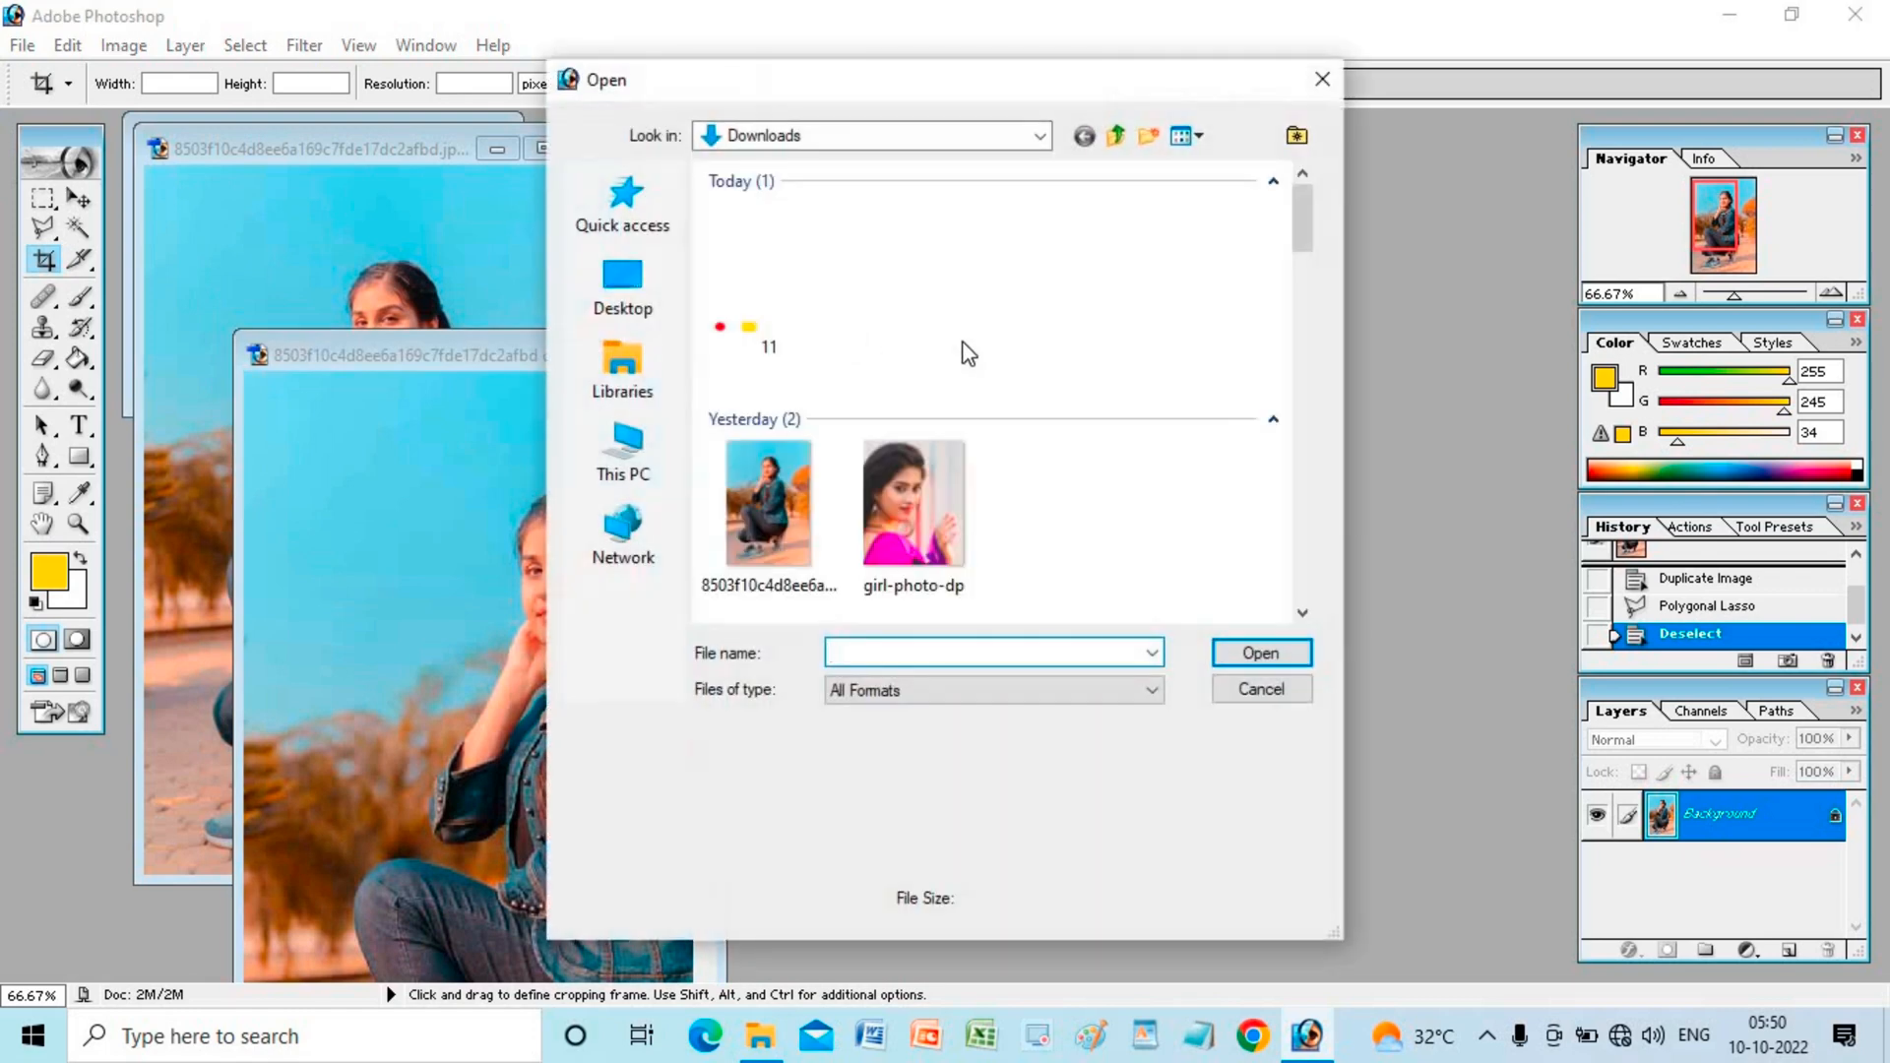
click(909, 537)
click(1280, 653)
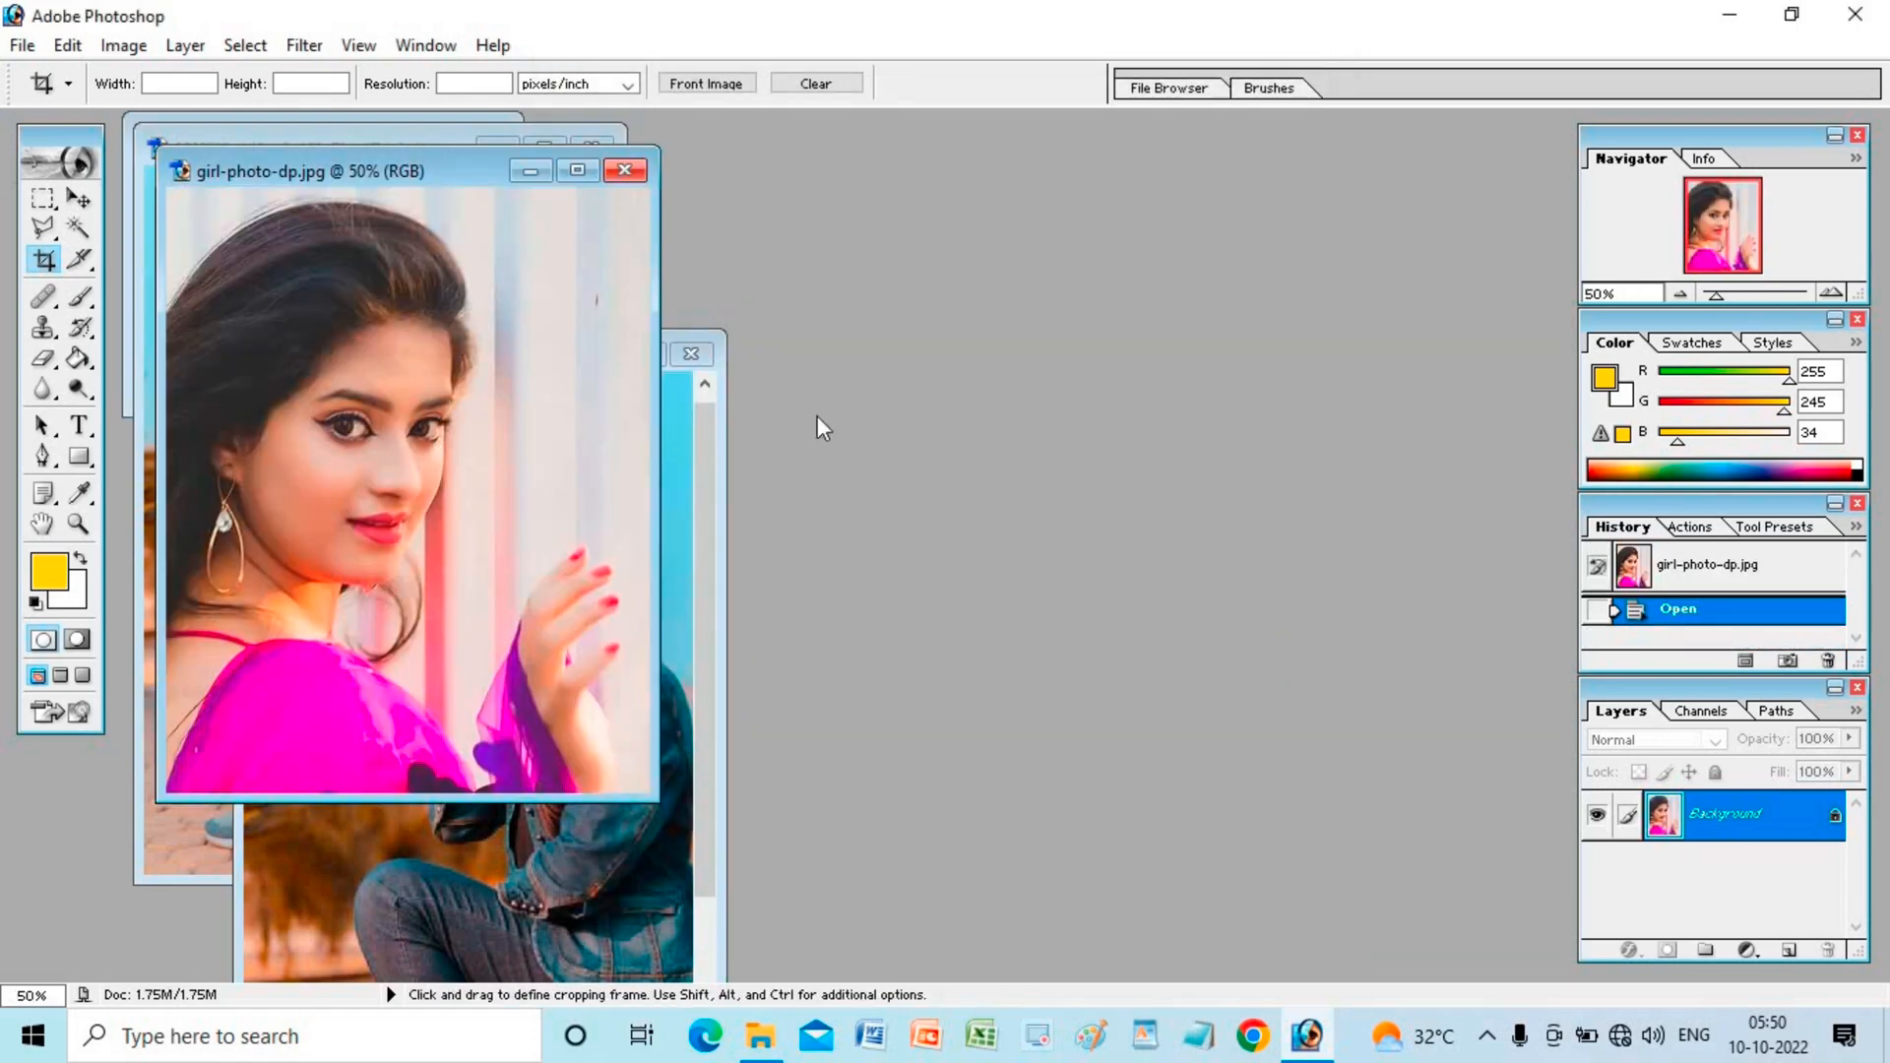
Step: Duplicate the girl-photo-dp image under the suggested name girl-photo-dp copy and maximize the duplicate's window
right_click(453, 169)
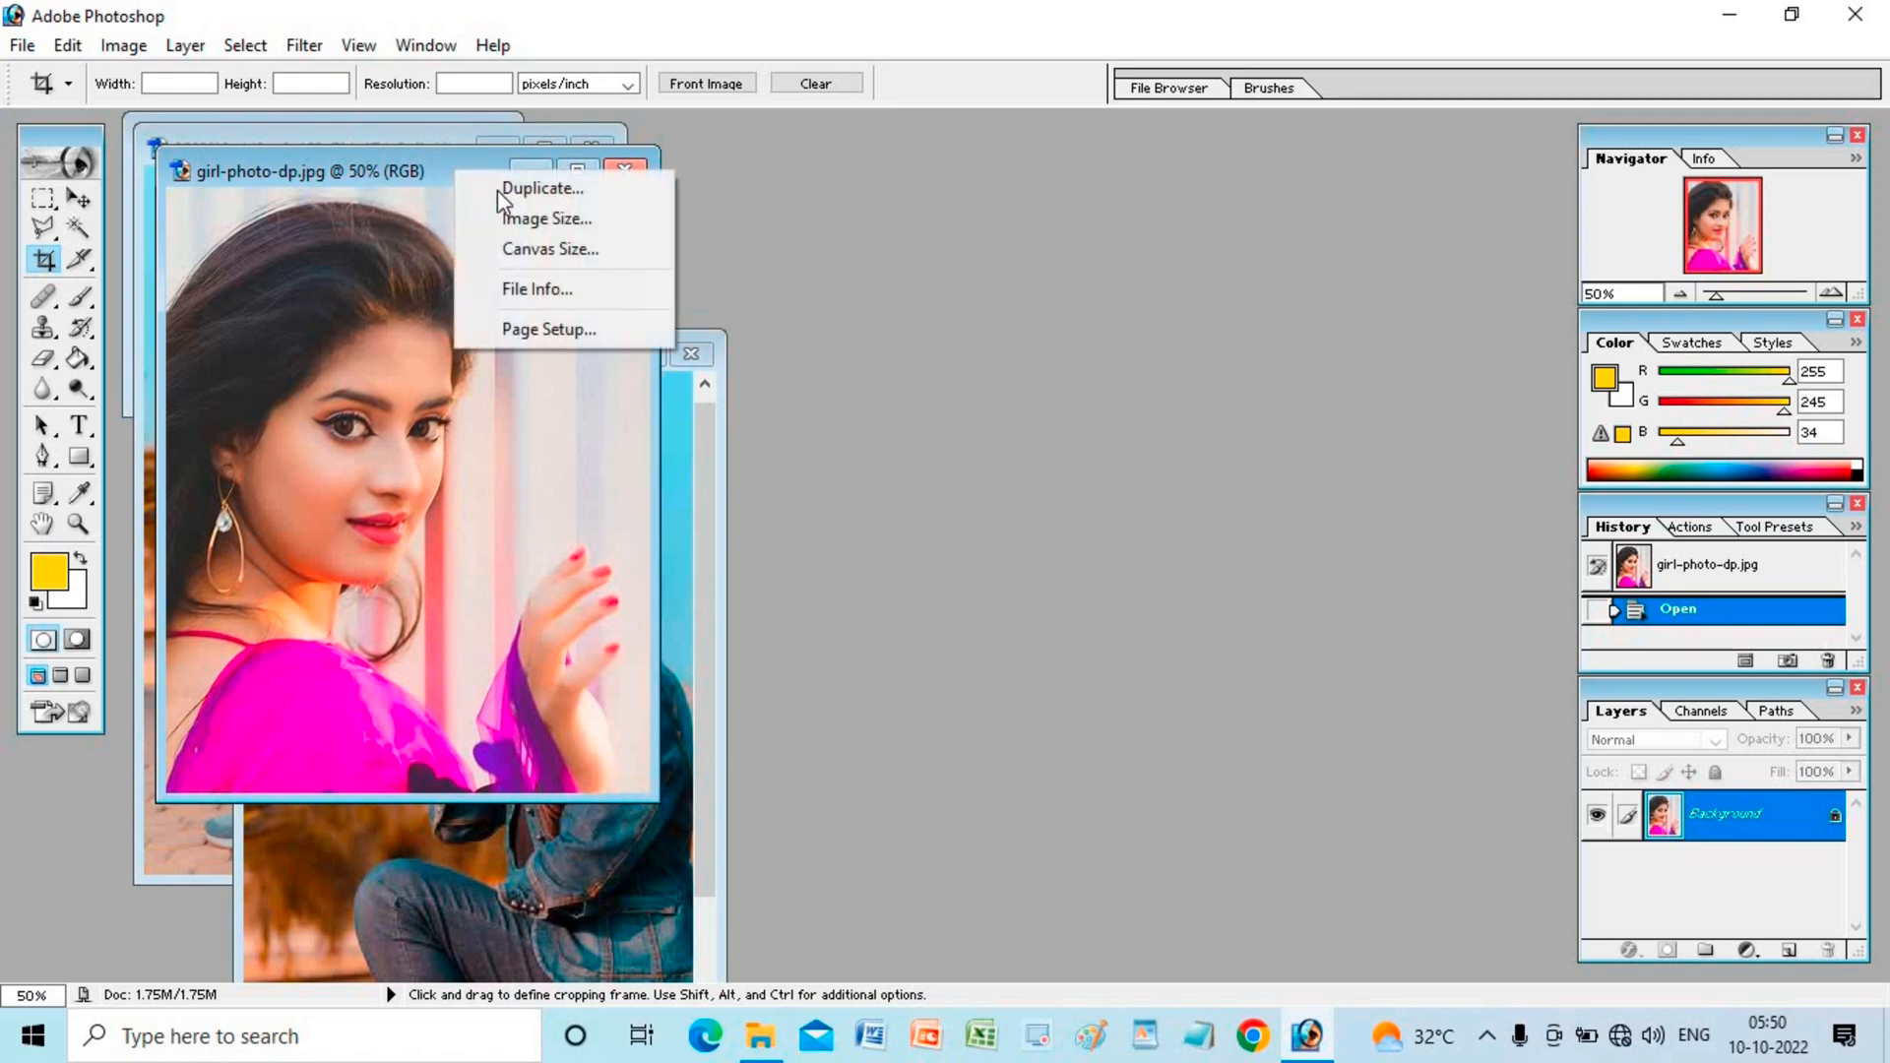
click(504, 192)
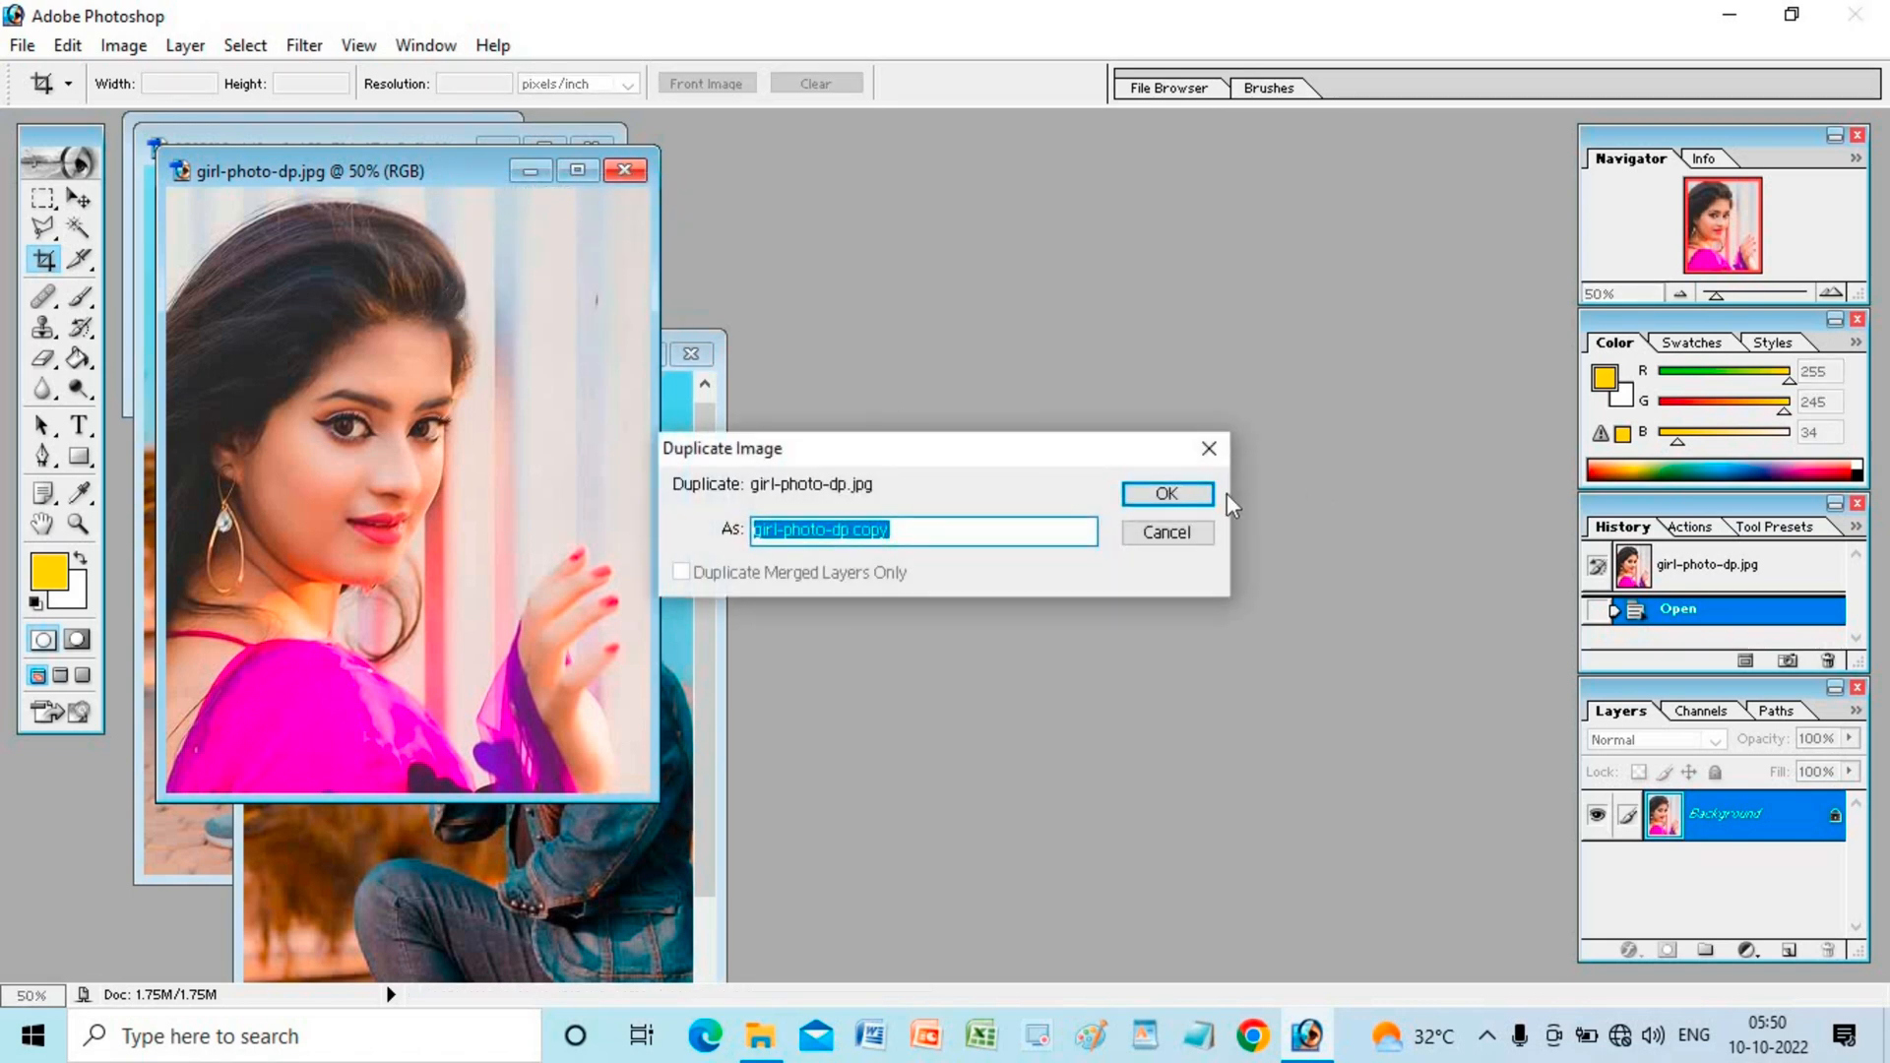
click(1160, 498)
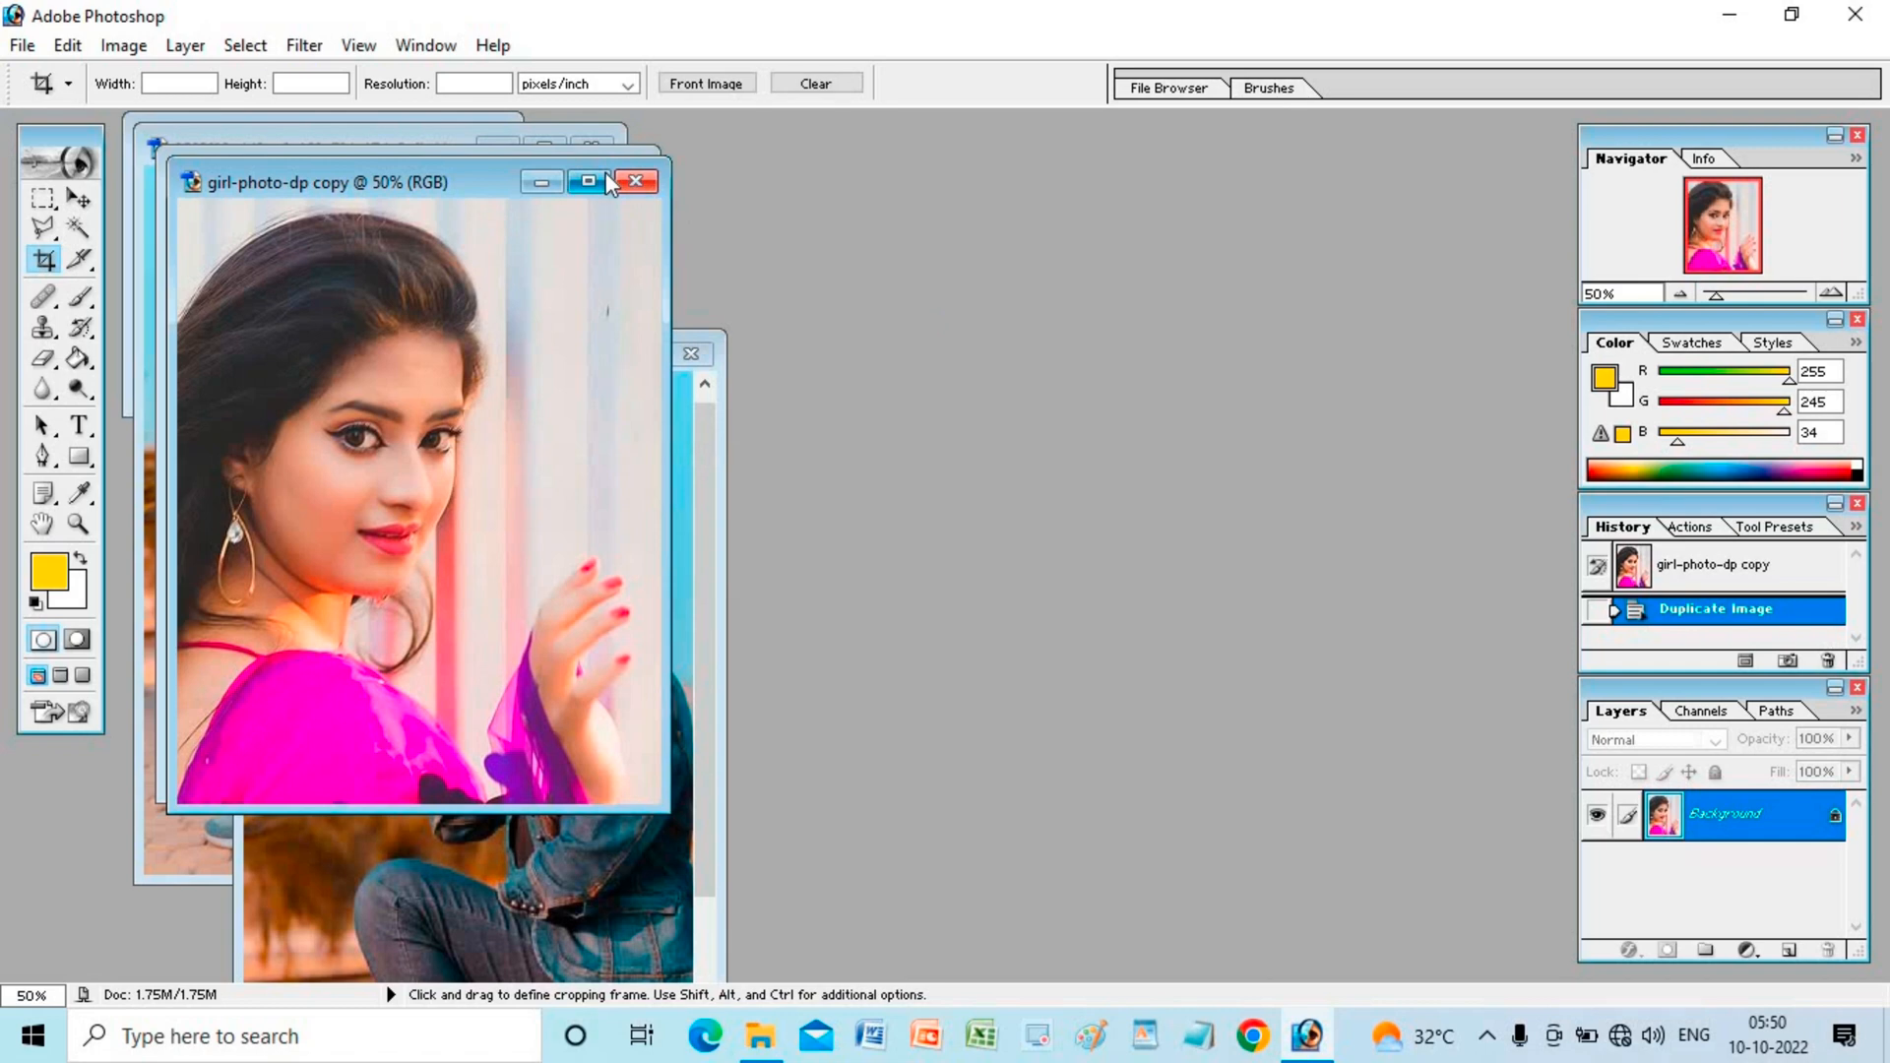
click(605, 181)
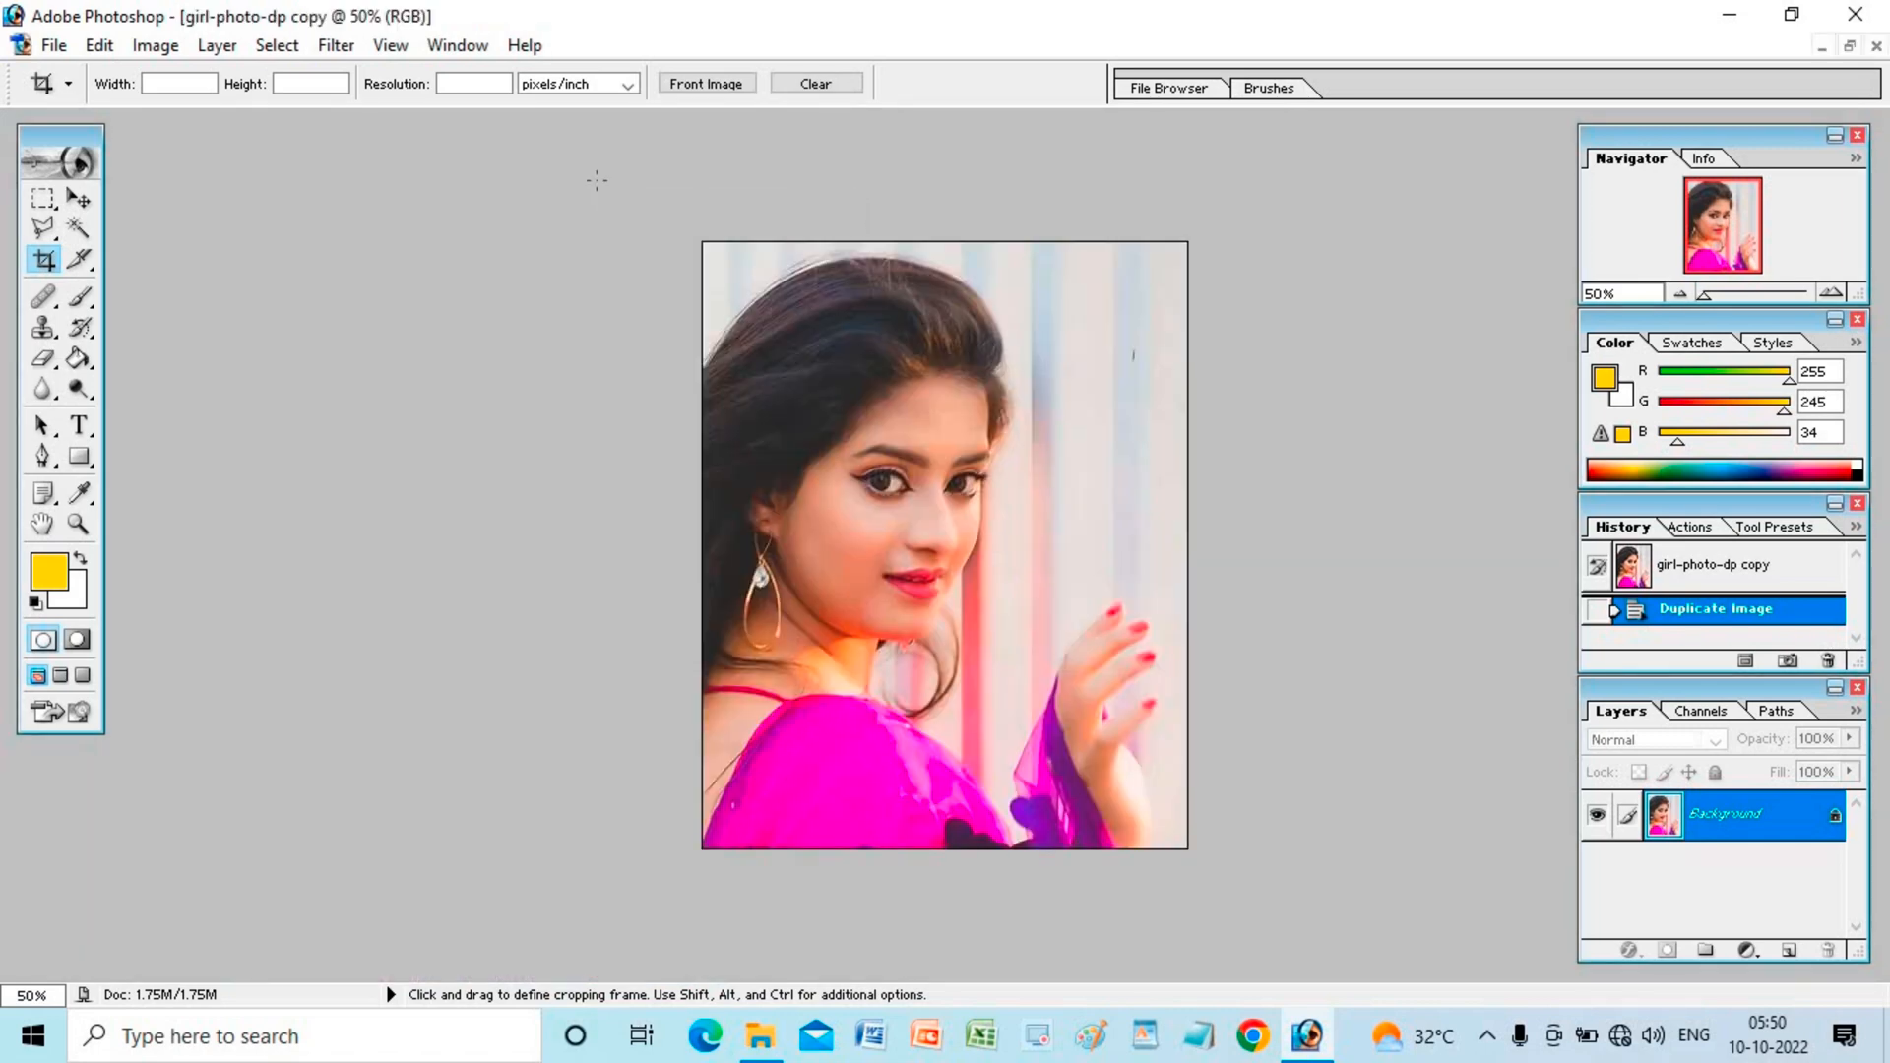
Step: Draw a full-height vertical slice with the Slice tool across the middle of the photo, from mid-face to the raised hand
key(ctrl+plus)
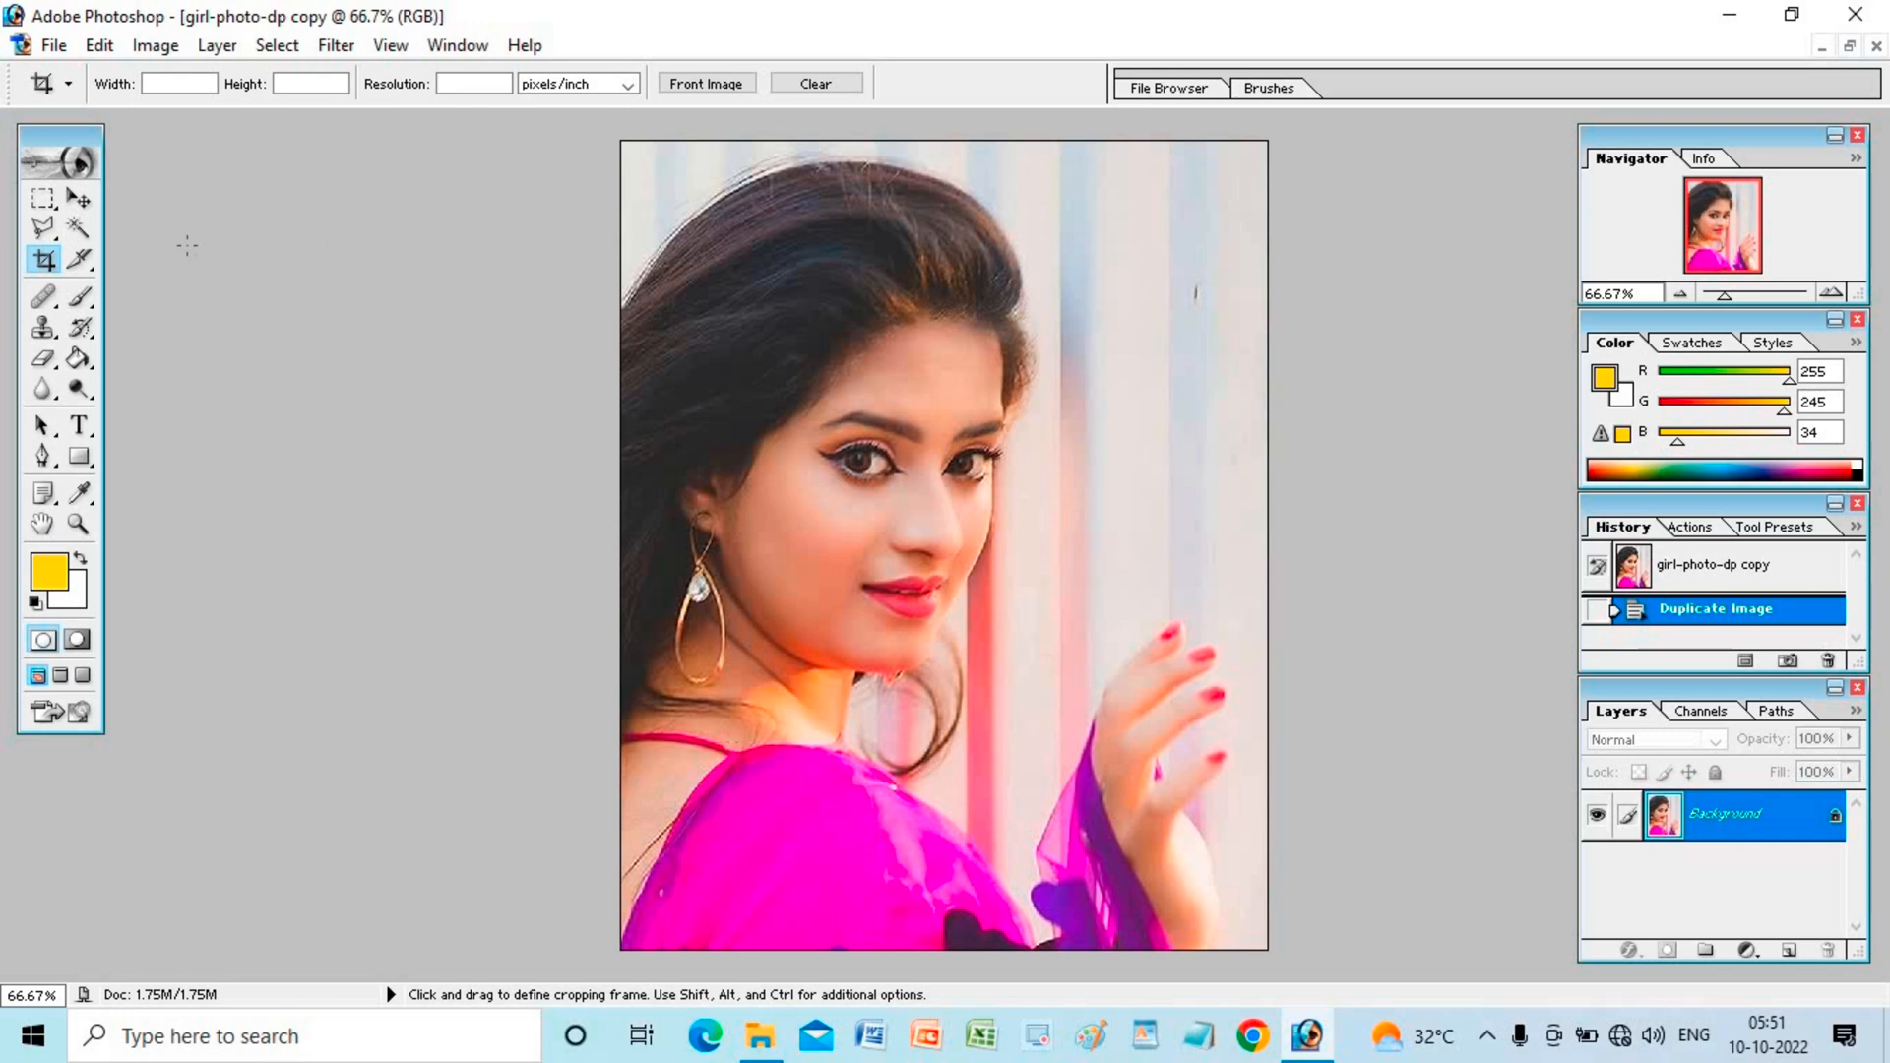
click(74, 256)
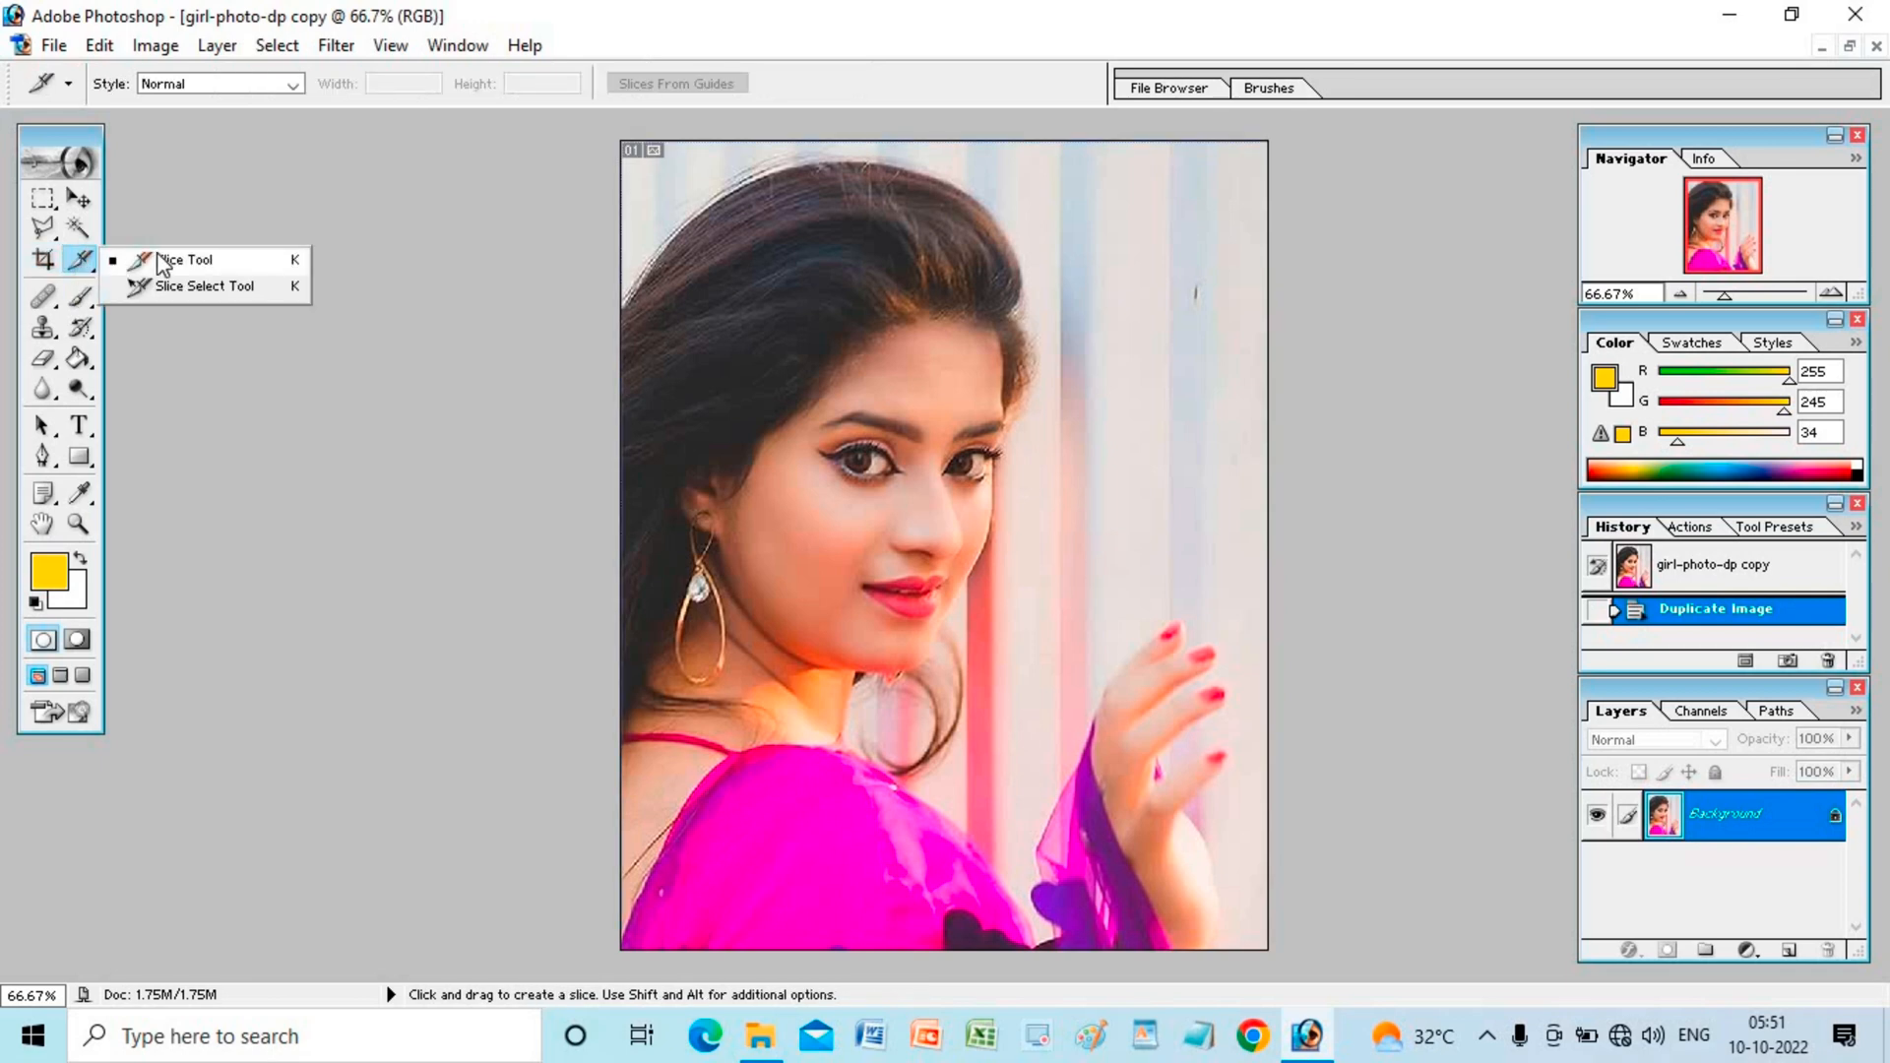
click(157, 252)
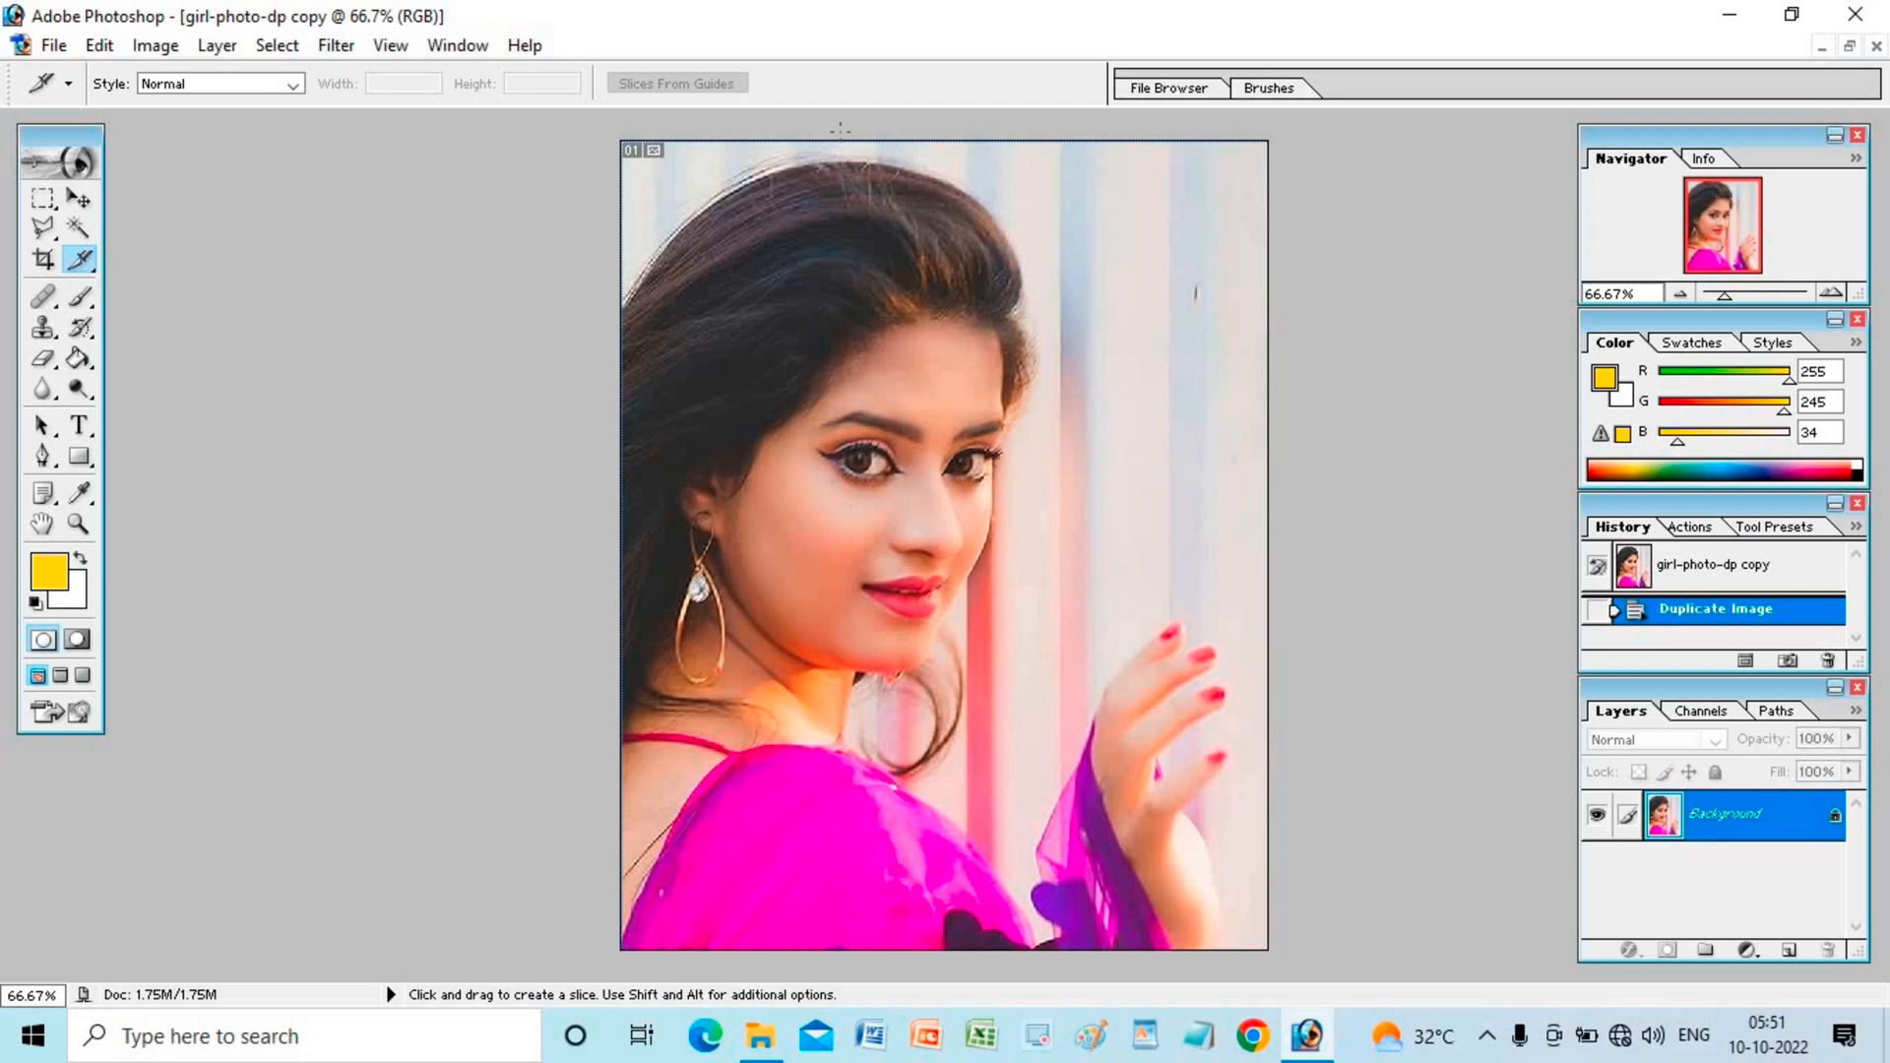
drag(887, 142, 1124, 953)
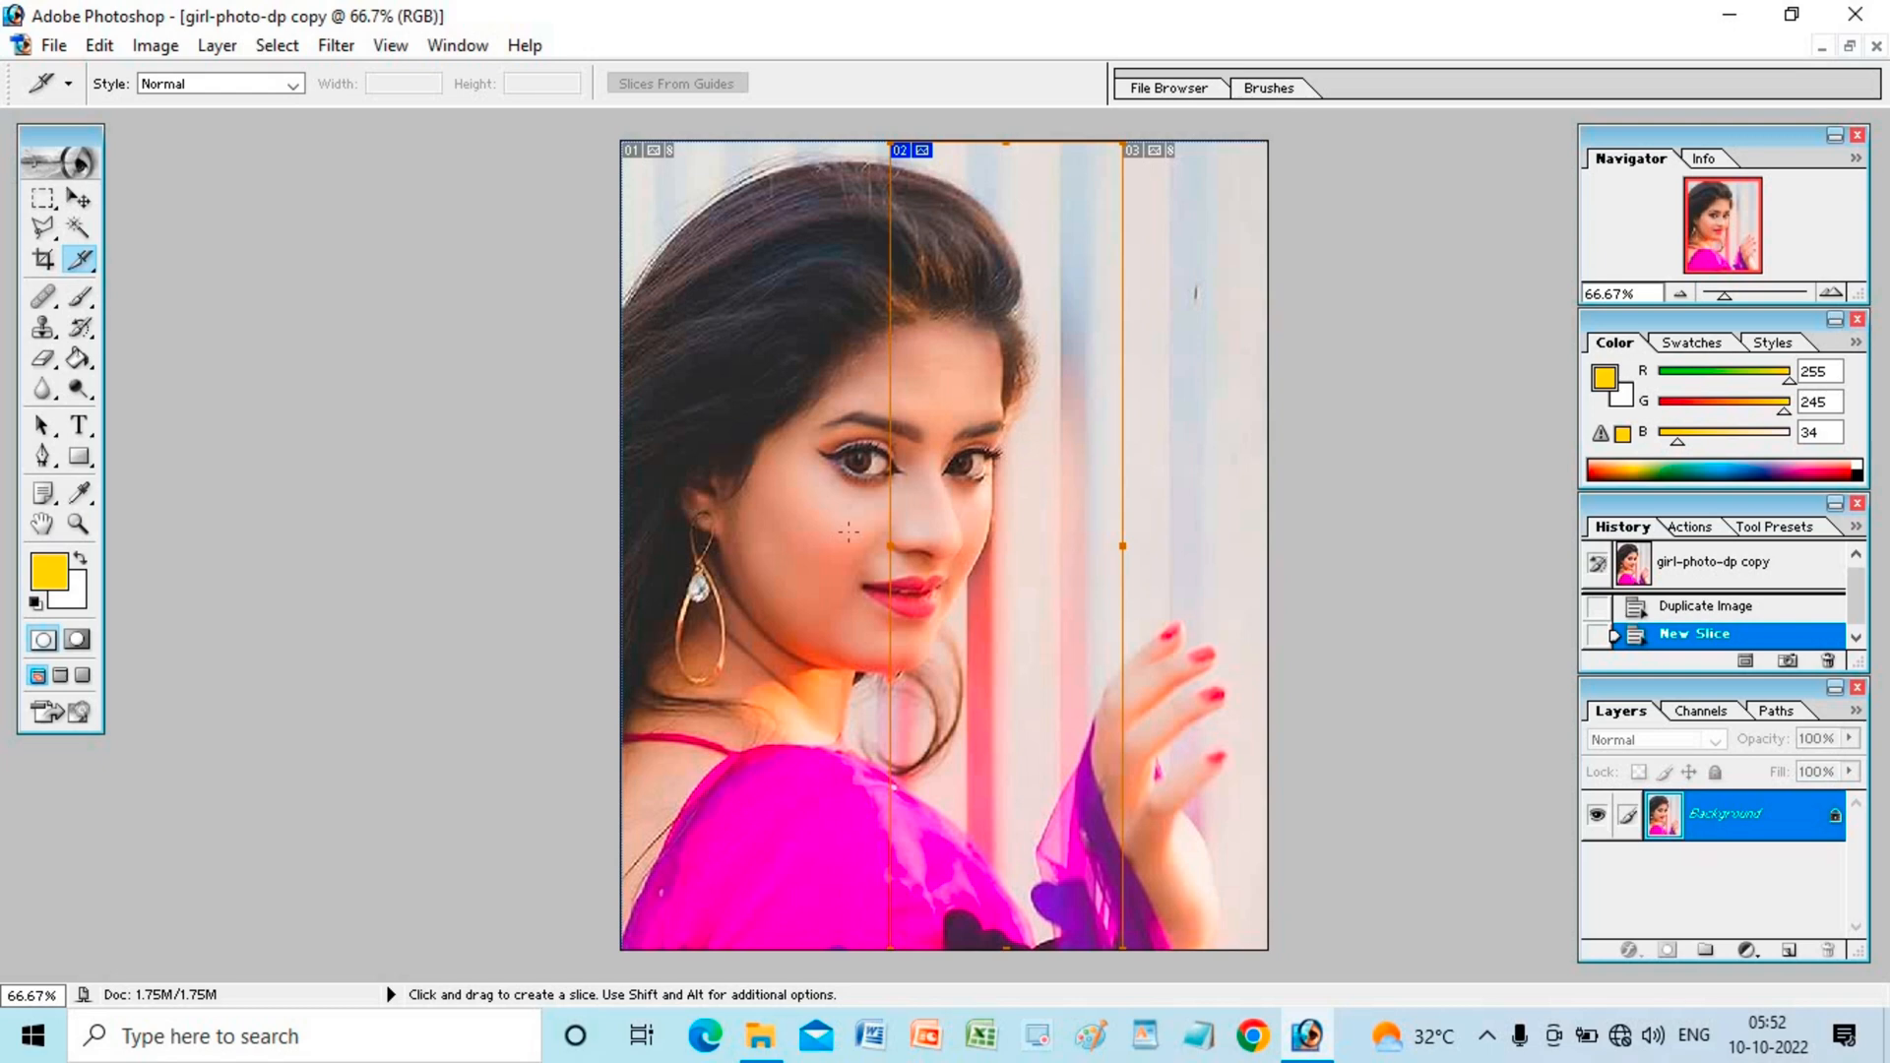
Step: Save the sliced photo for the web as GIF in Downloads, as HTML and Images with All Slices, using a first name as file name
click(54, 46)
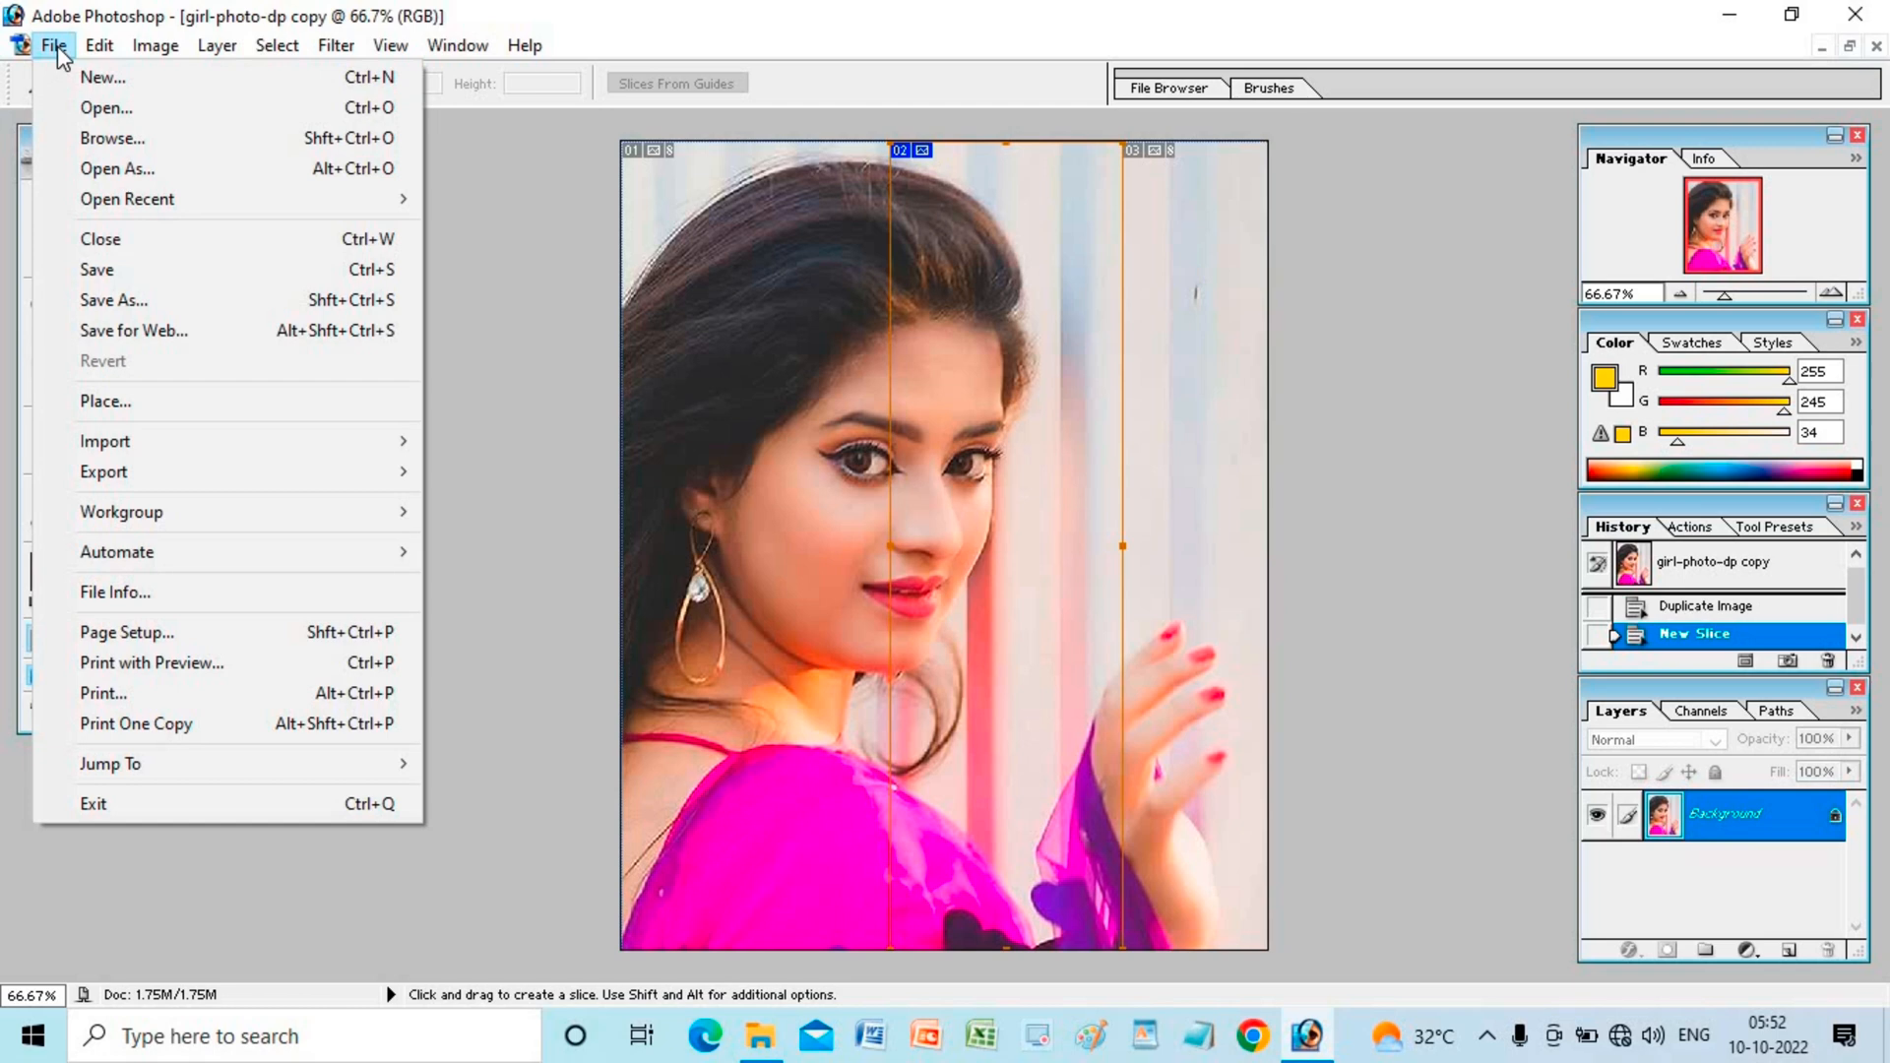
click(132, 329)
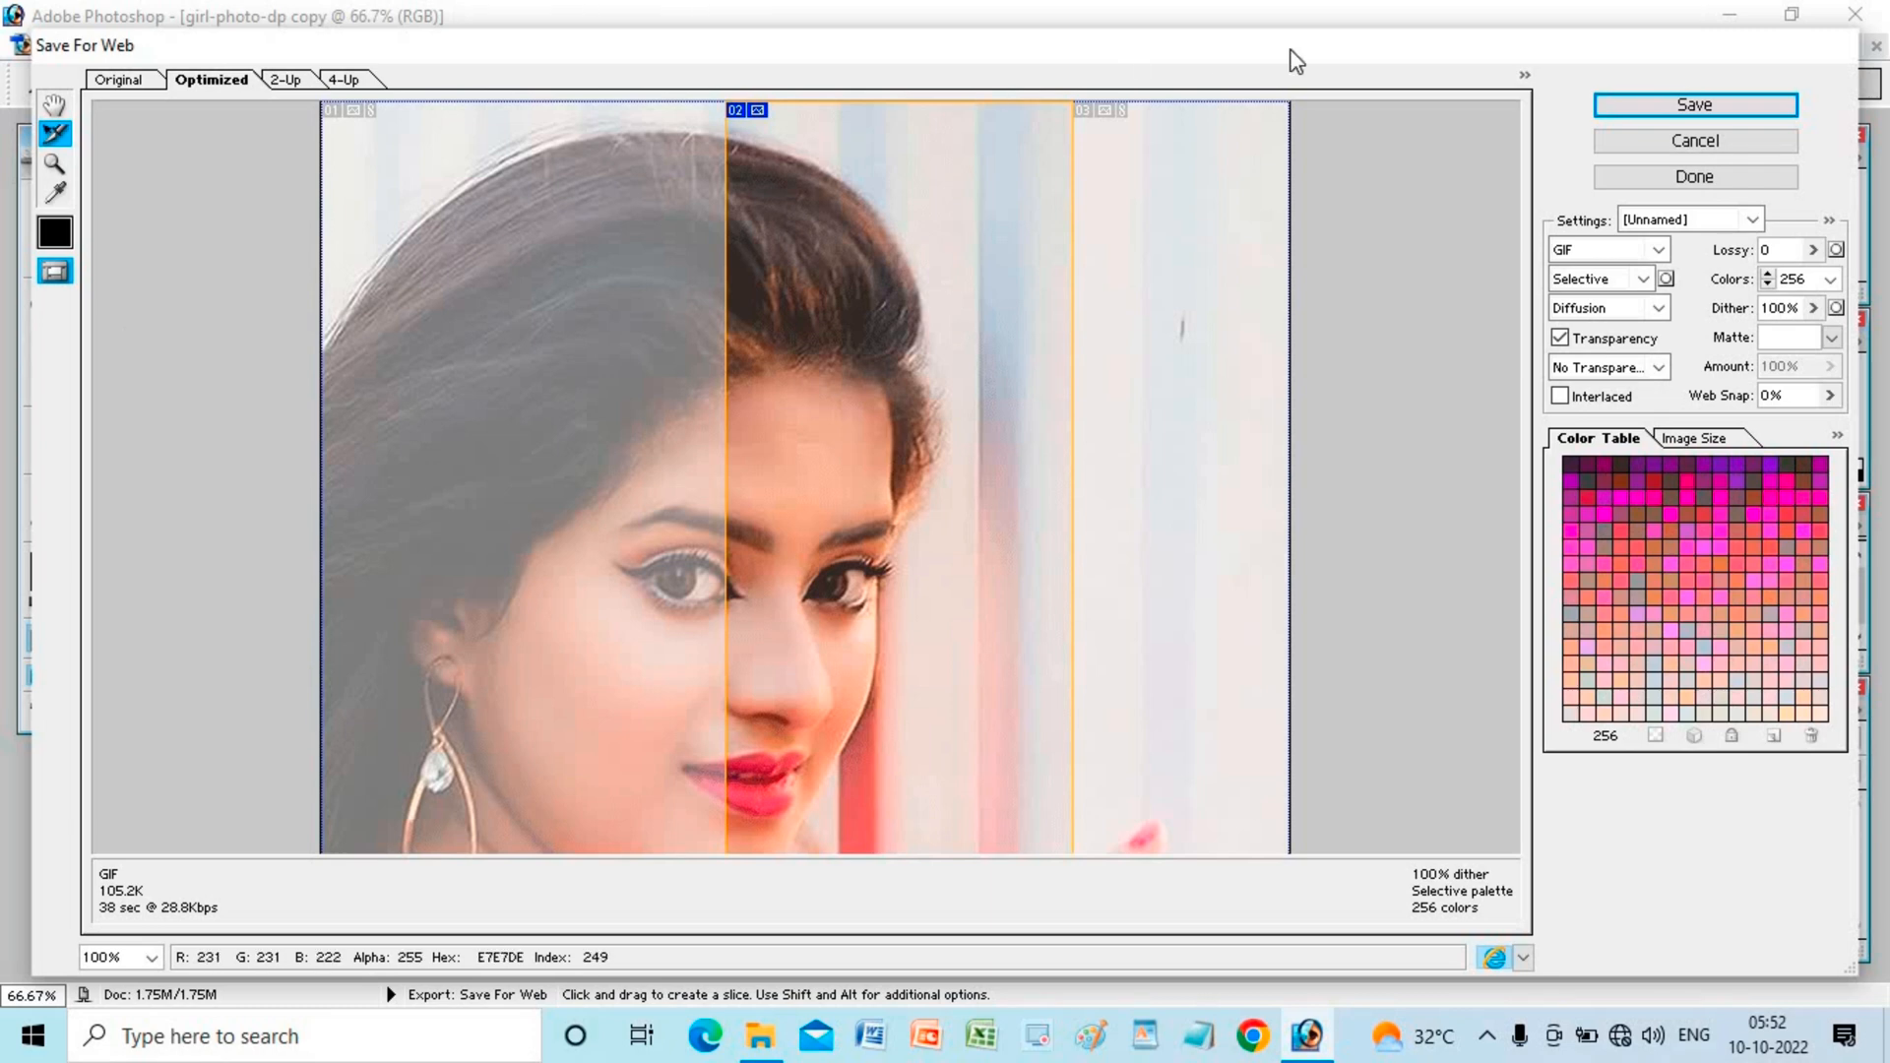
click(1706, 104)
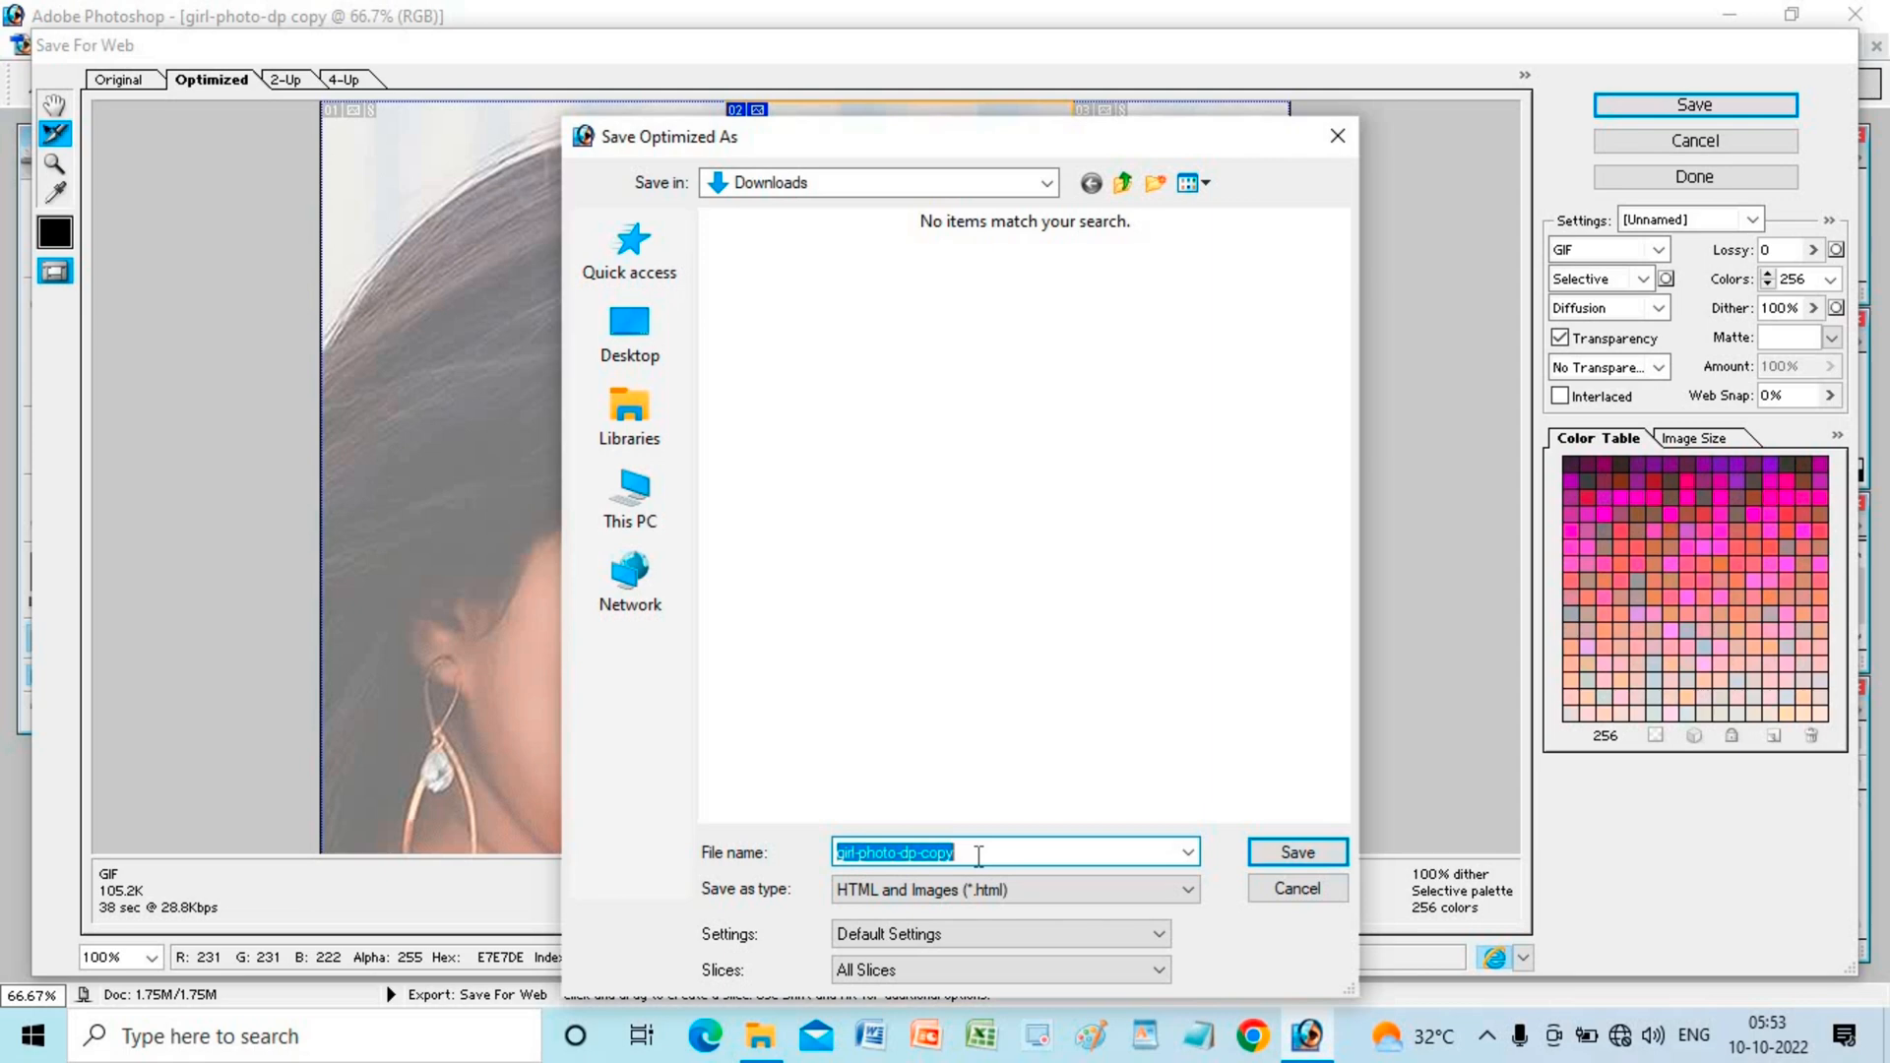
text(S)
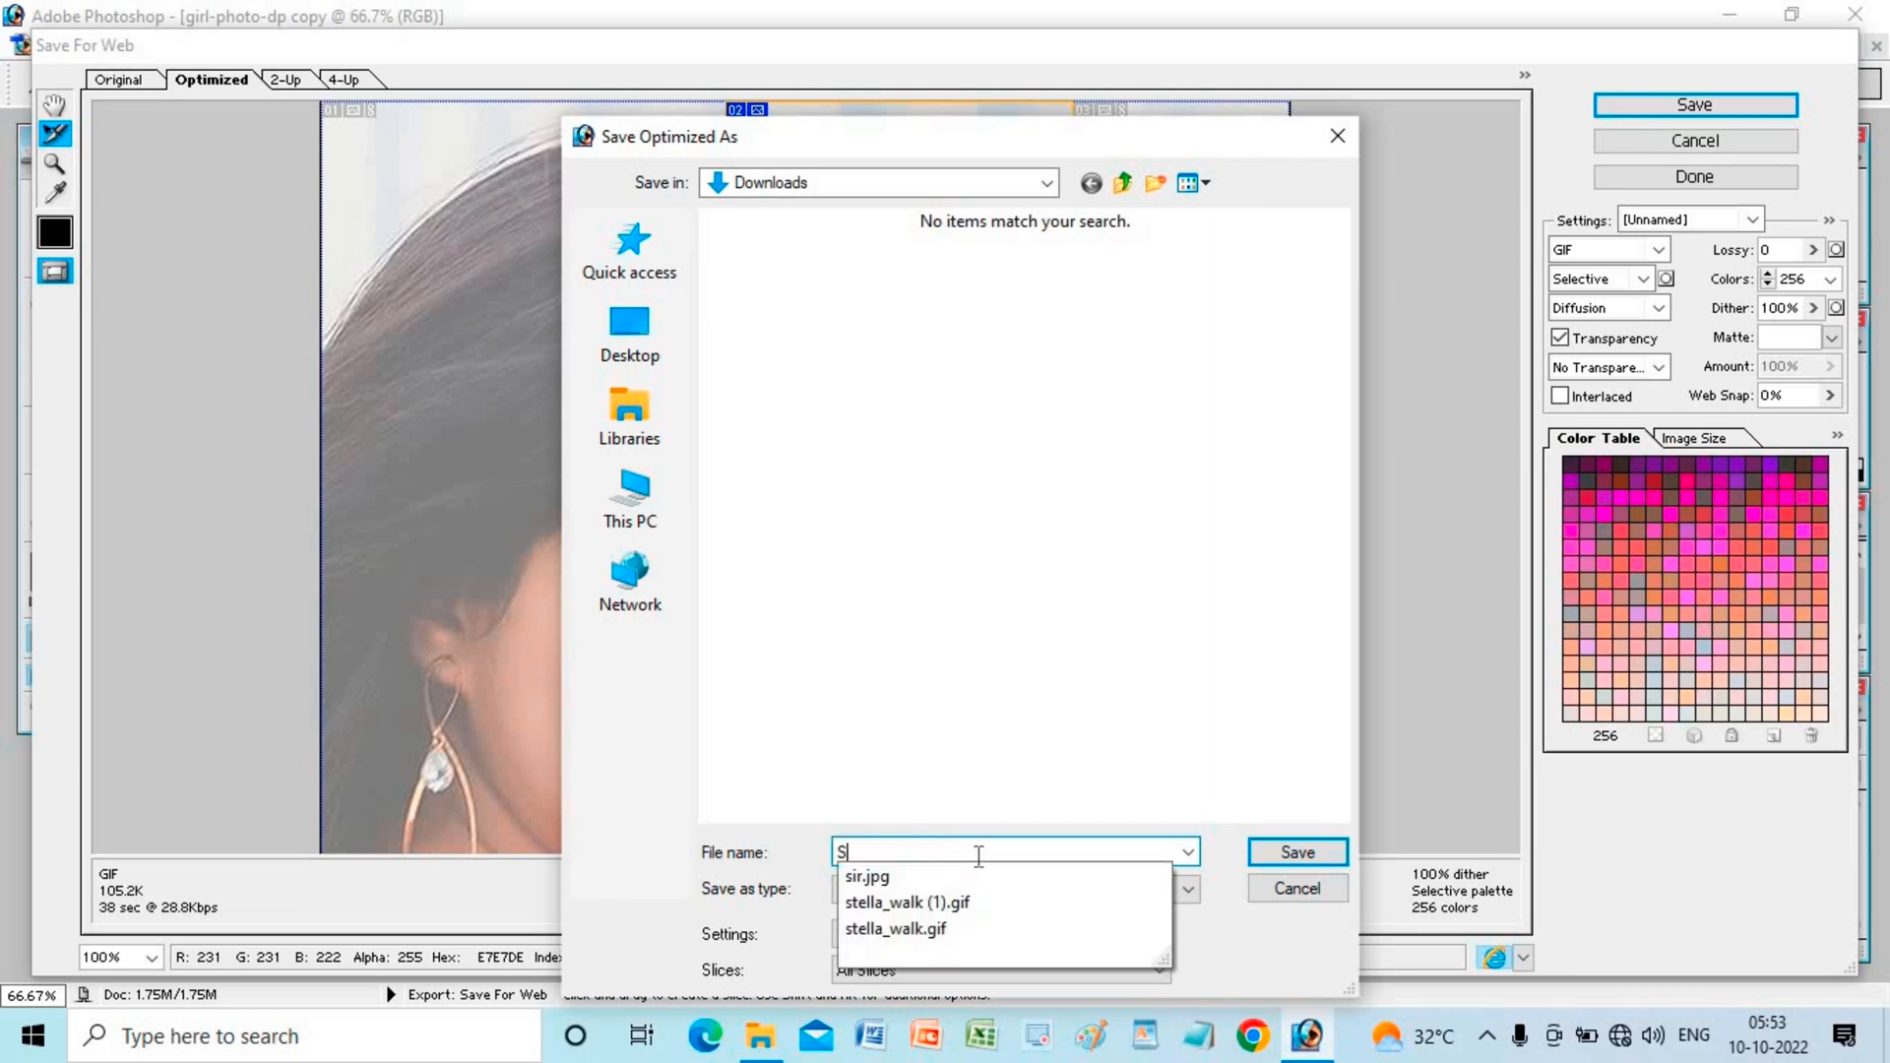
text(ANOJ)
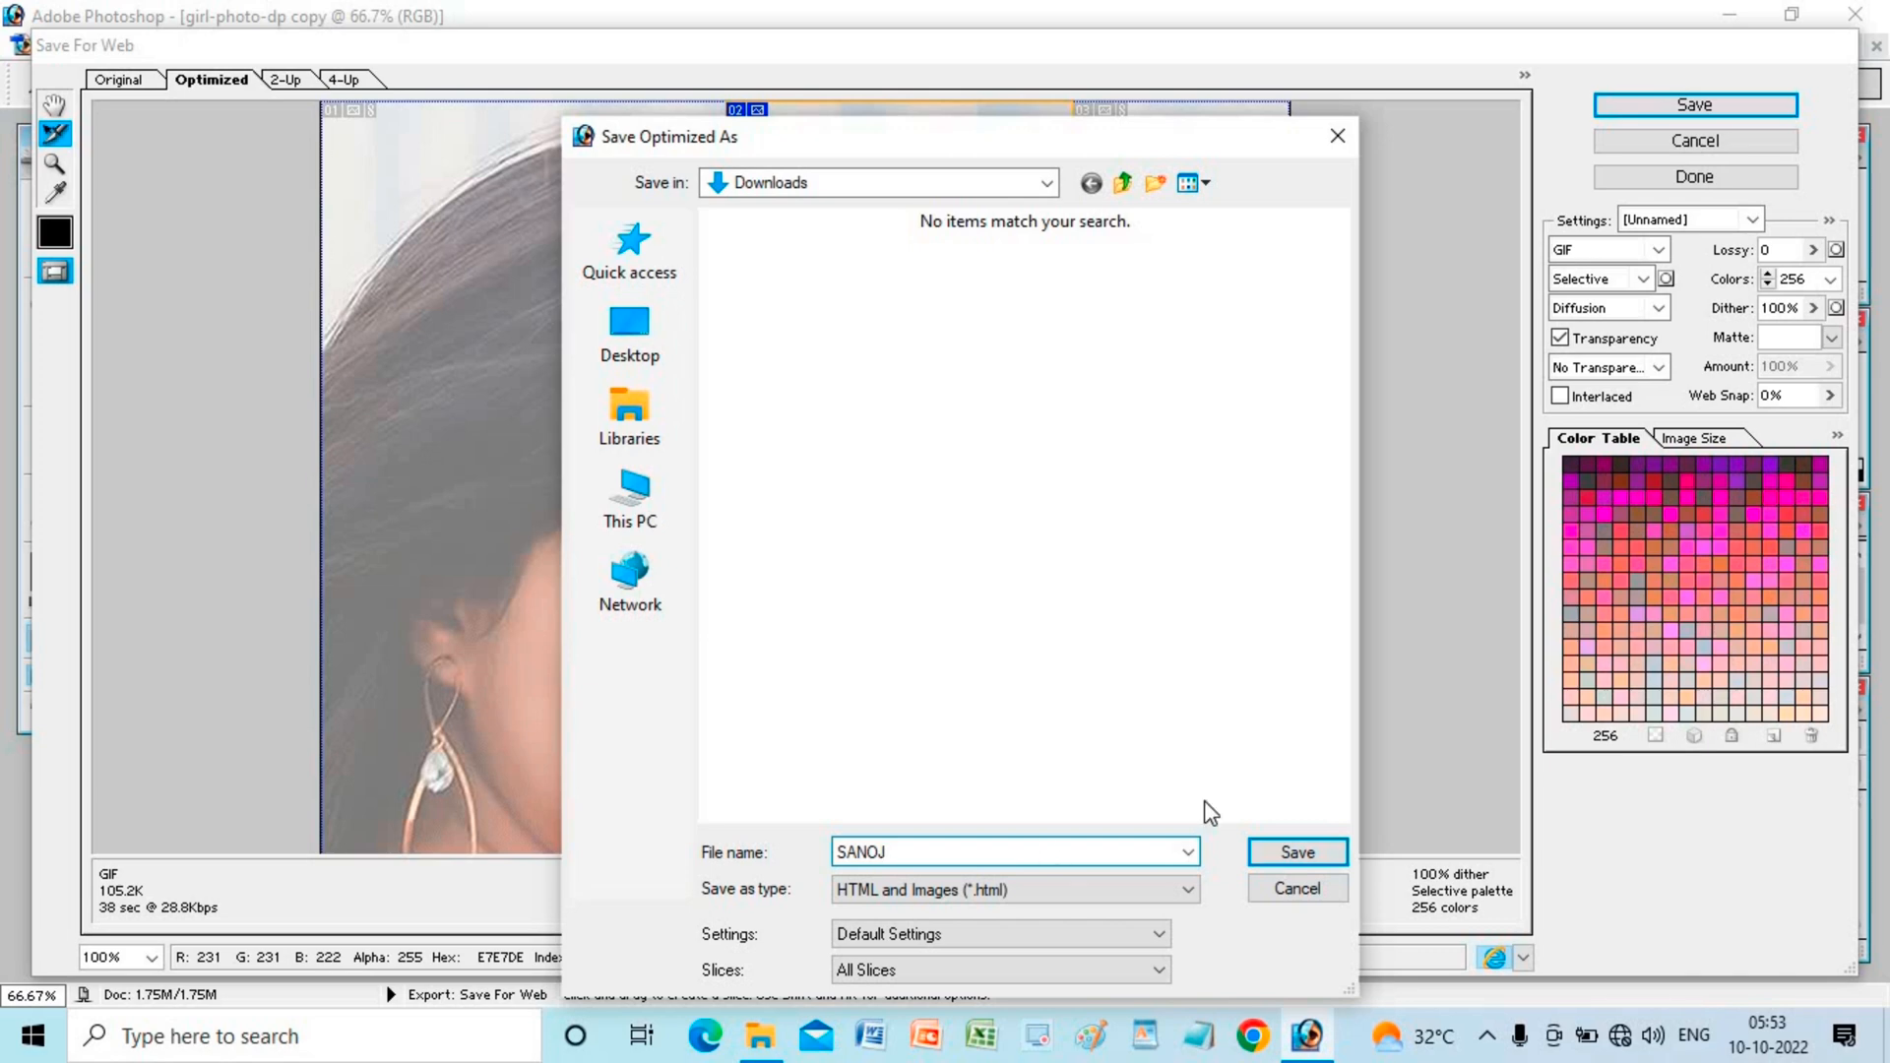
click(1295, 853)
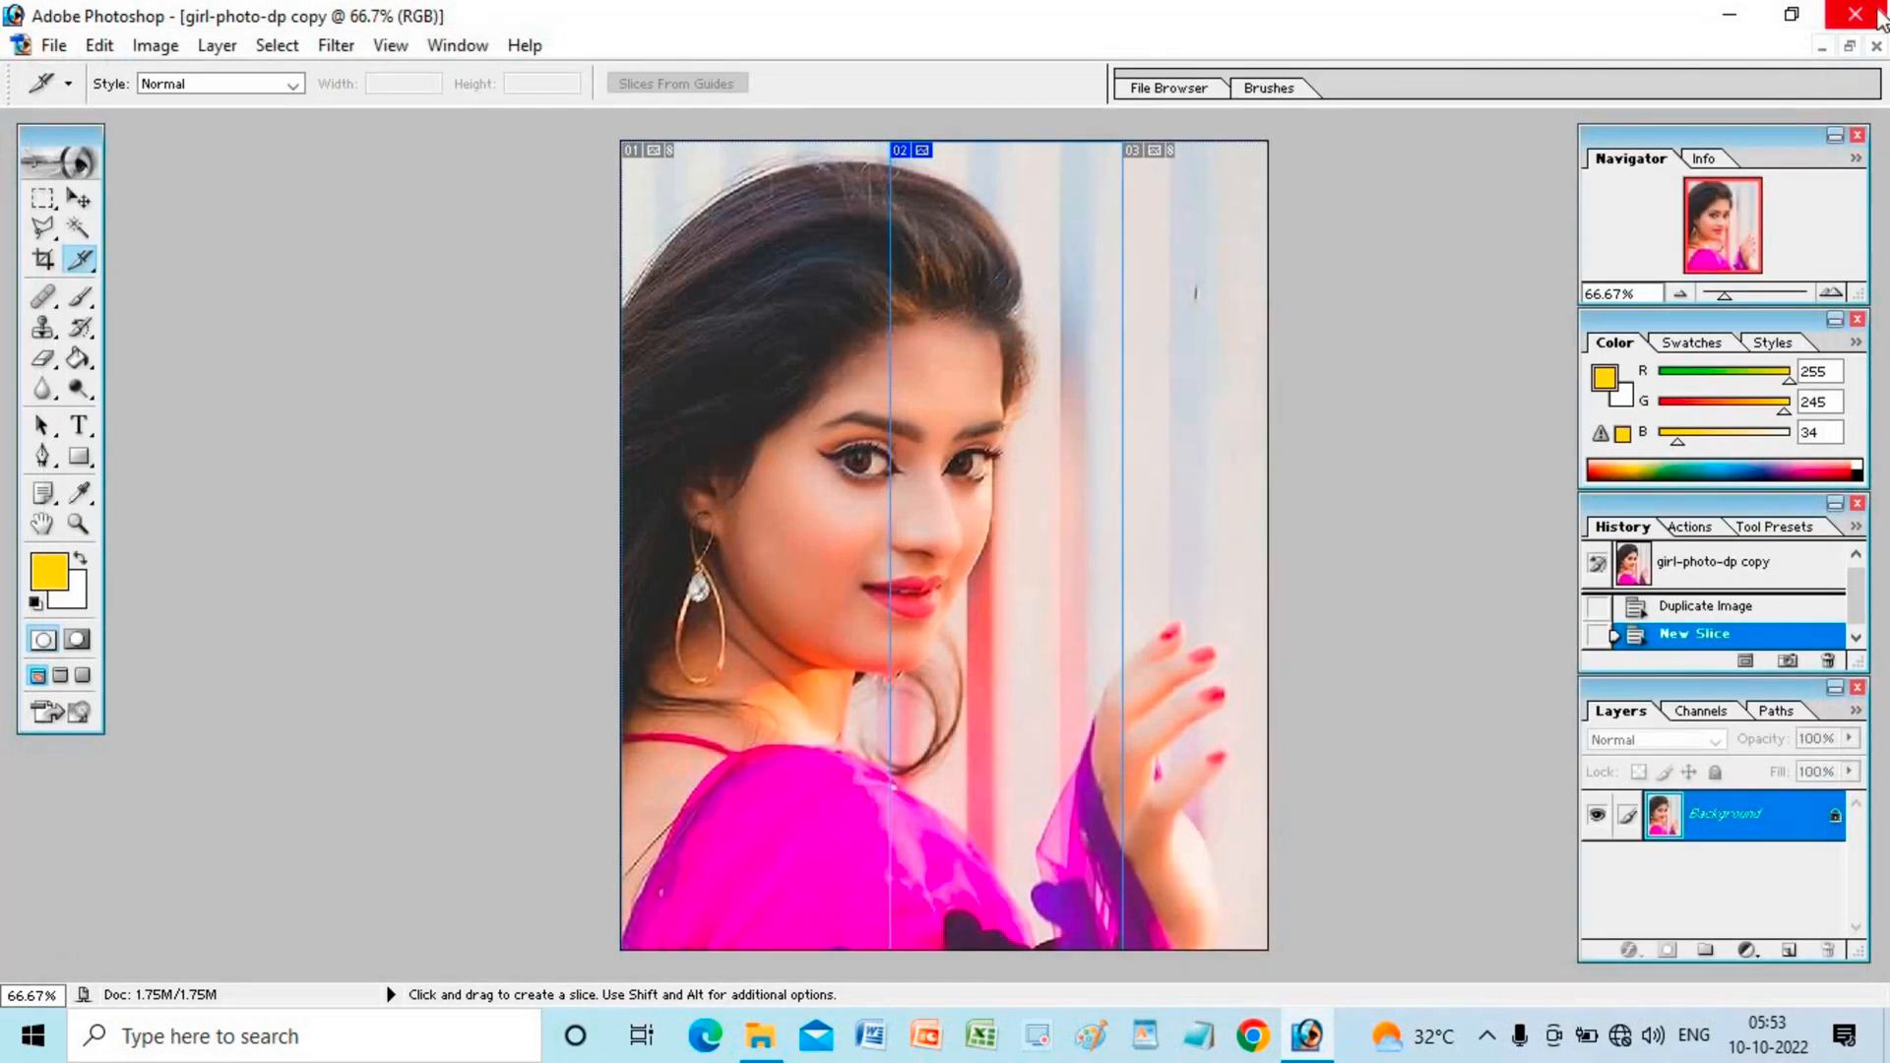
Step: Minimize Photoshop, refresh the desktop, and show the Downloads folder in a maximized File Explorer window
click(1735, 16)
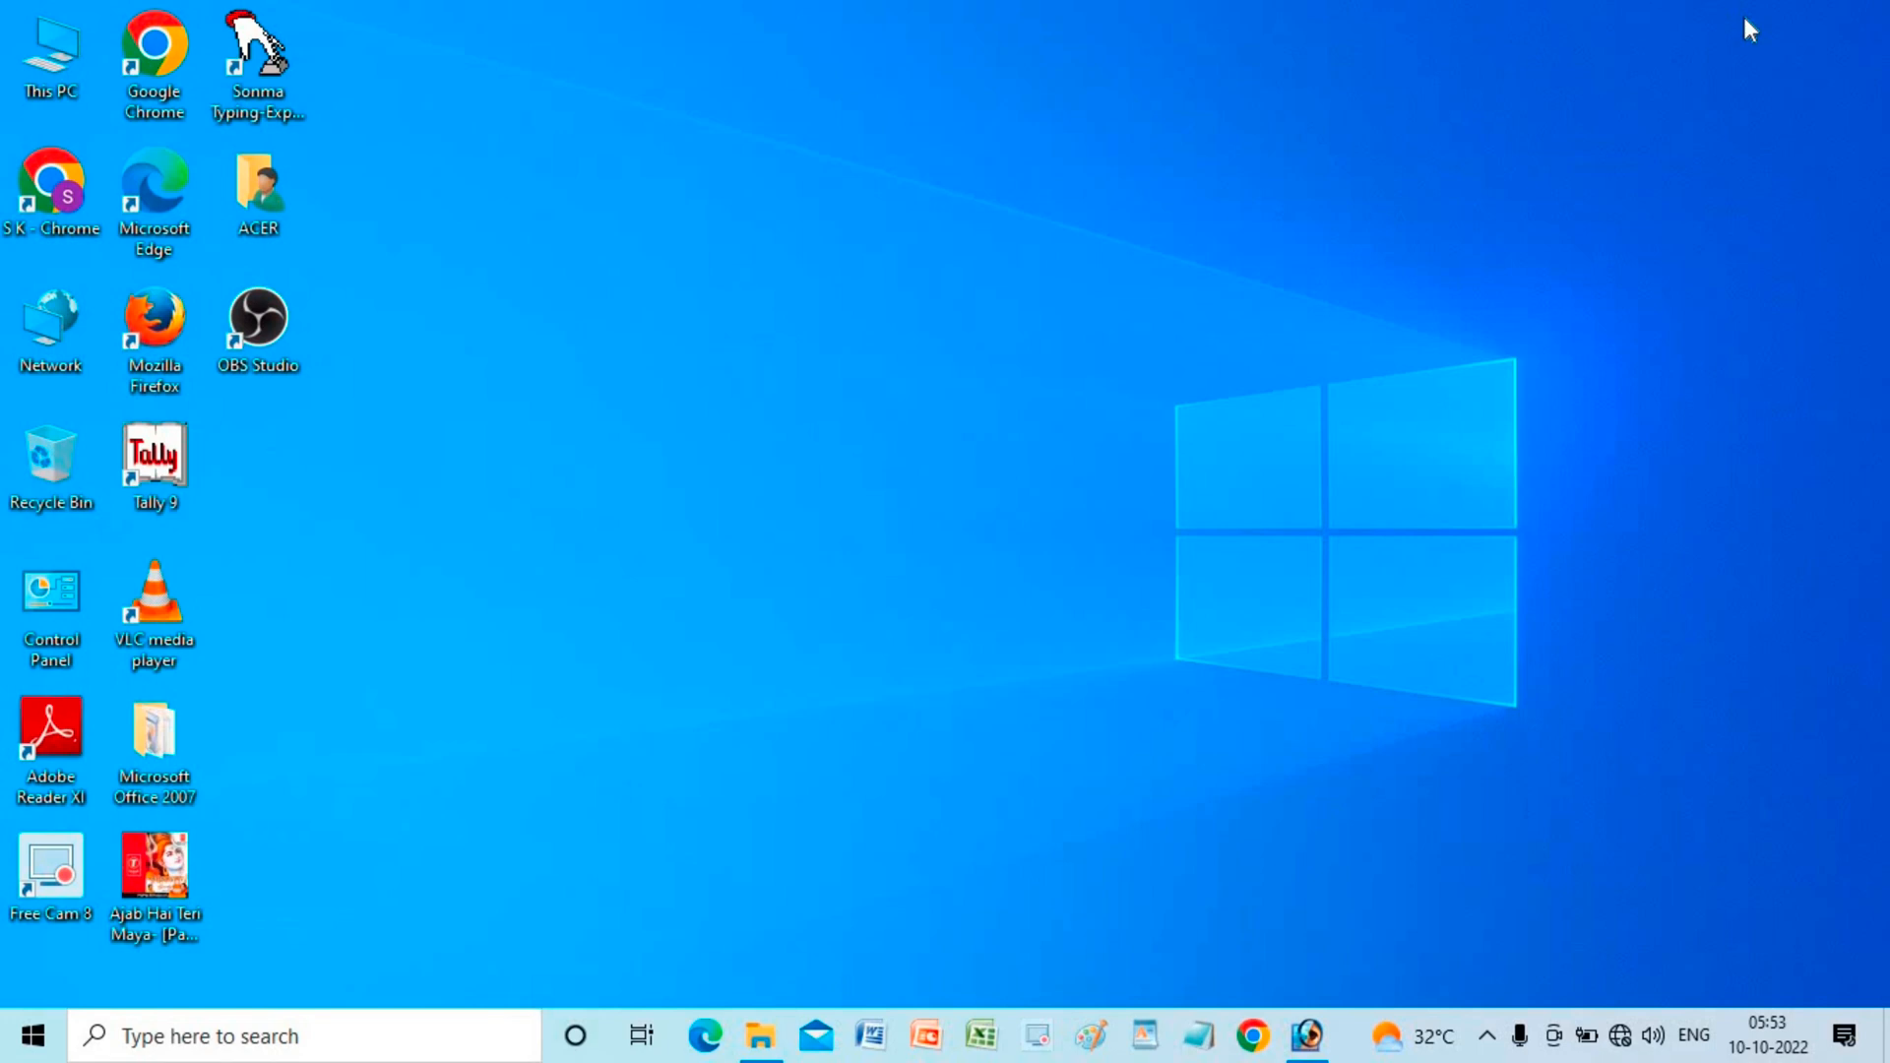
right_click(1357, 232)
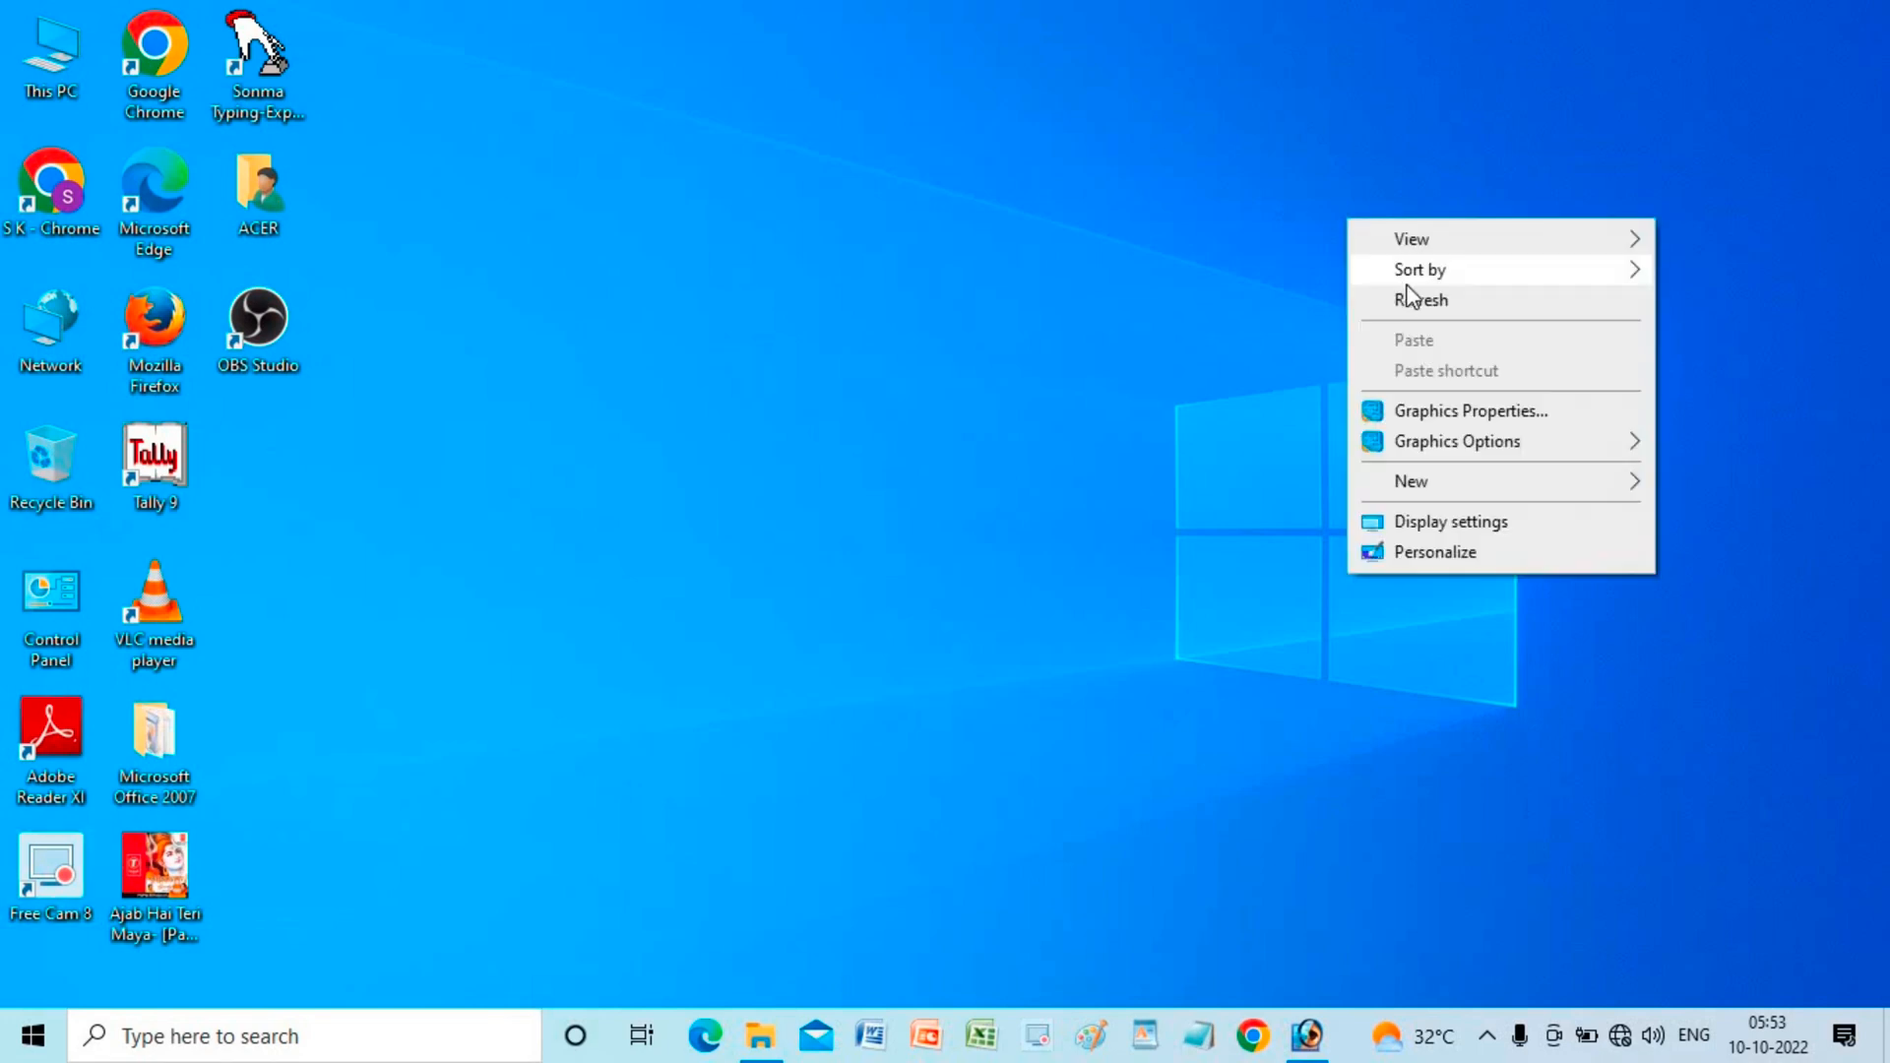
click(1408, 297)
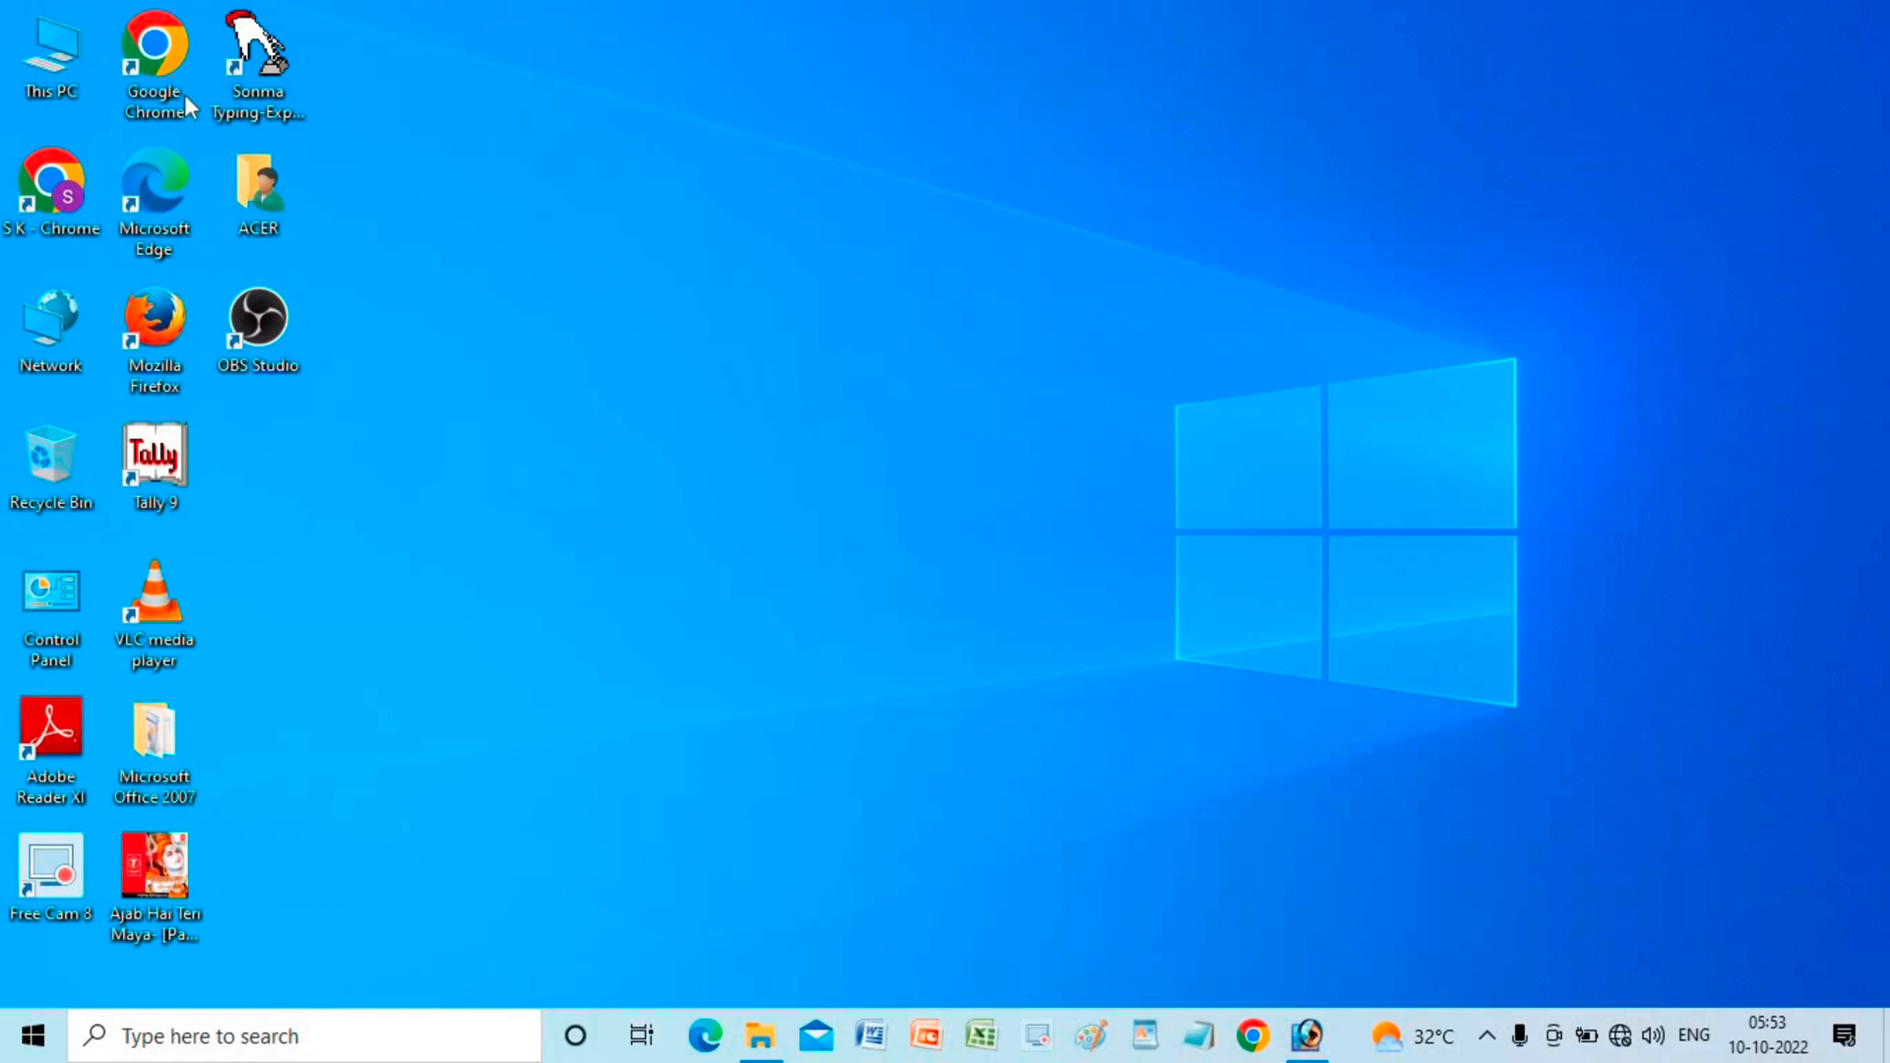
double_click(85, 61)
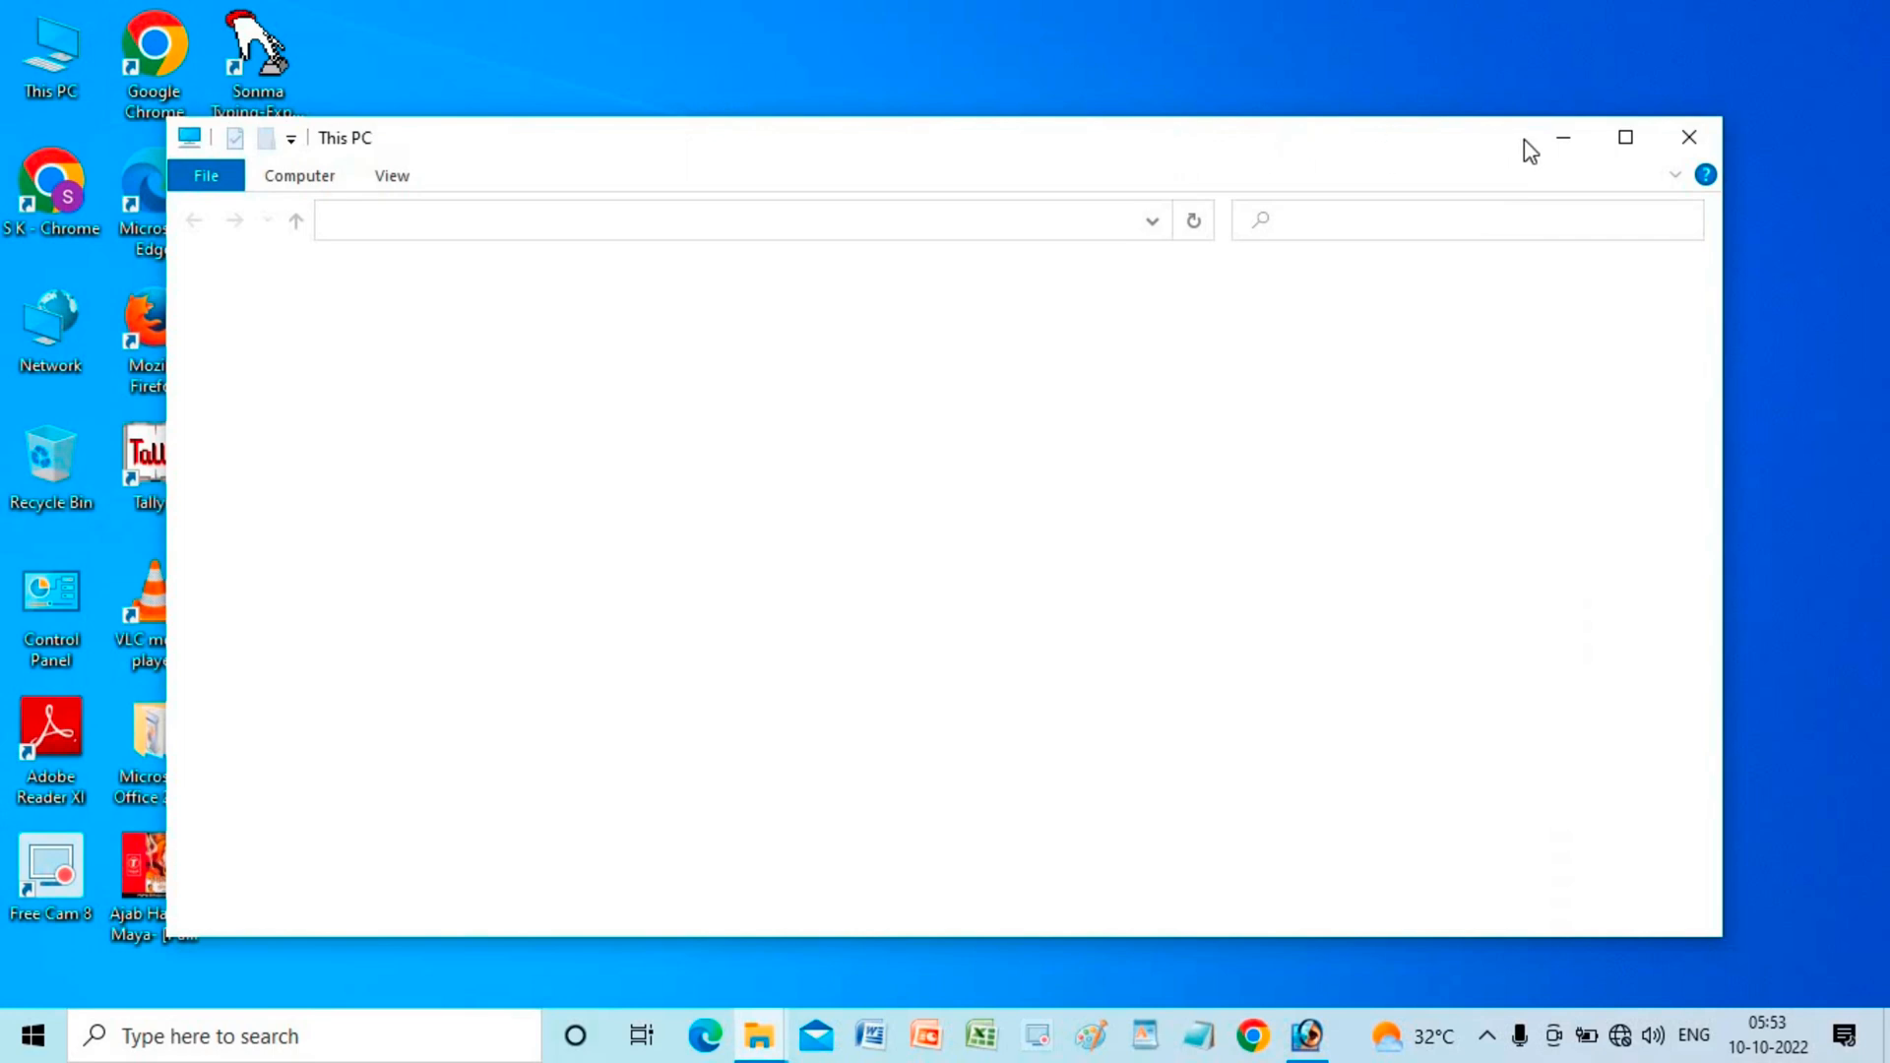
click(1627, 135)
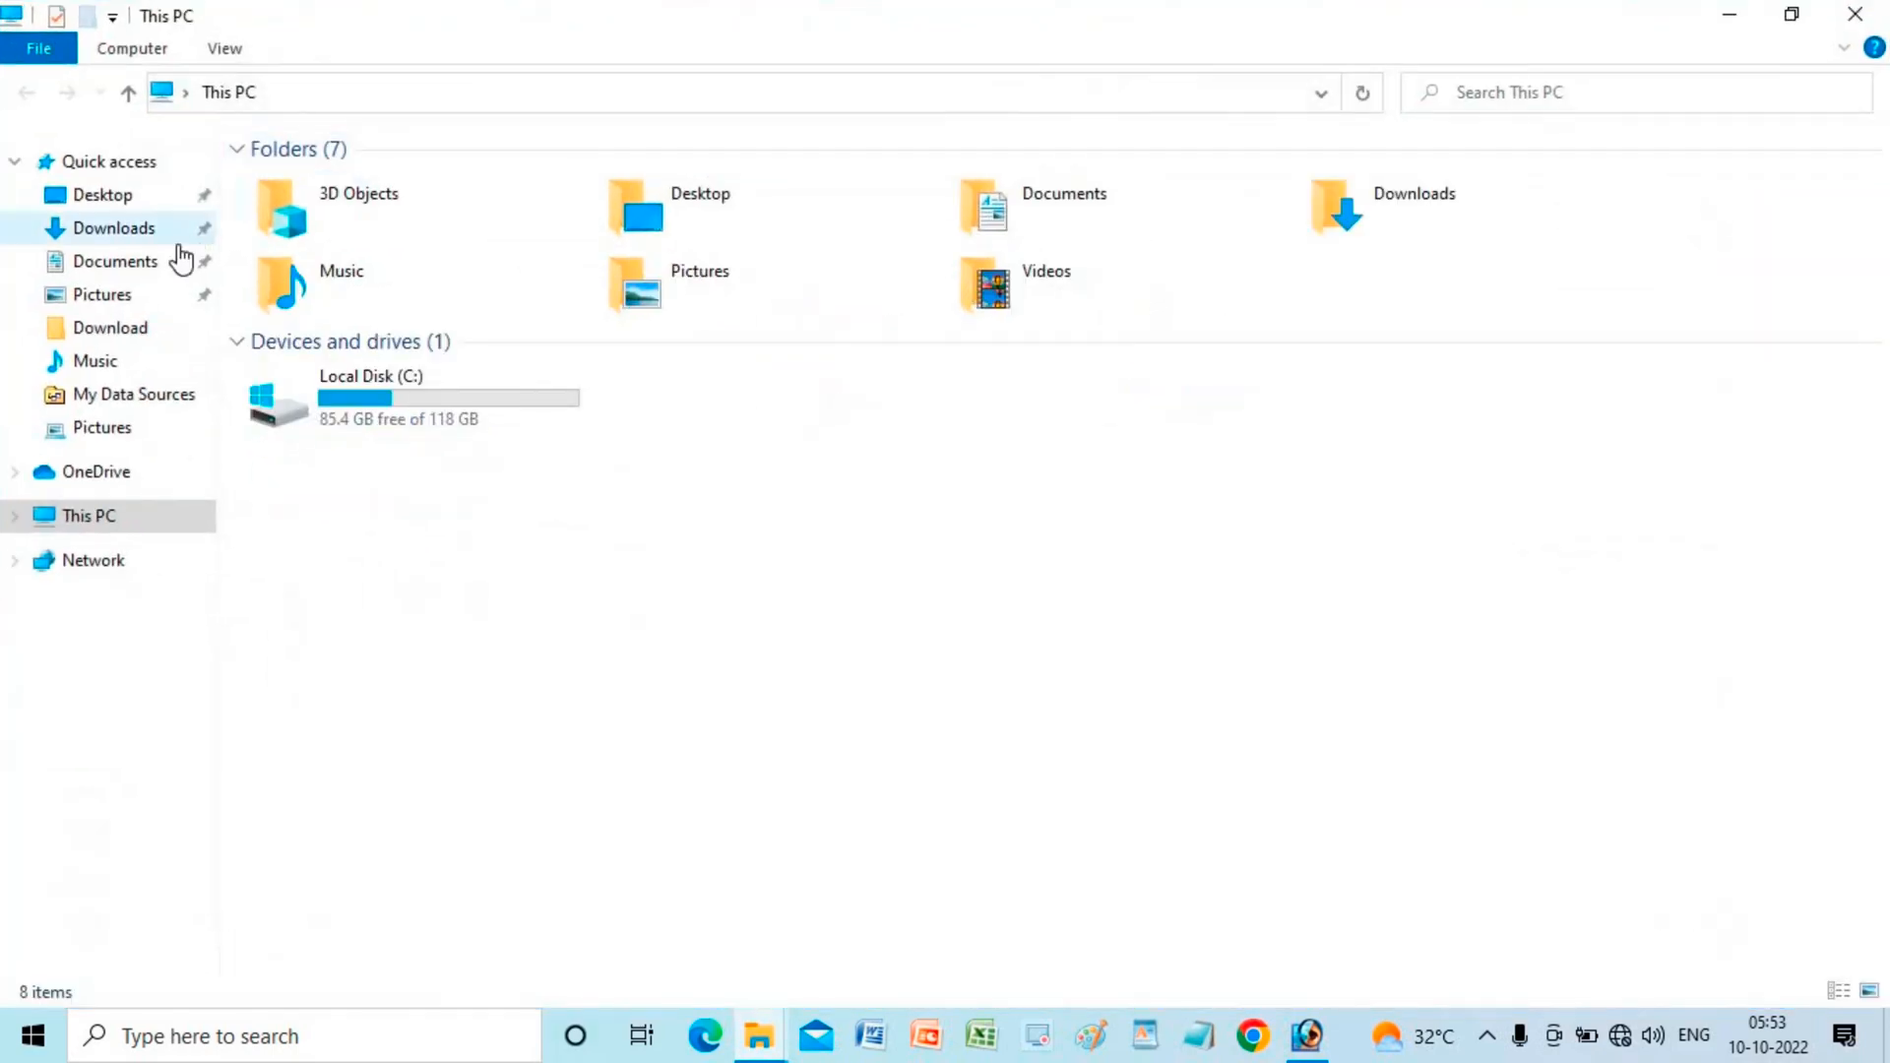
click(148, 233)
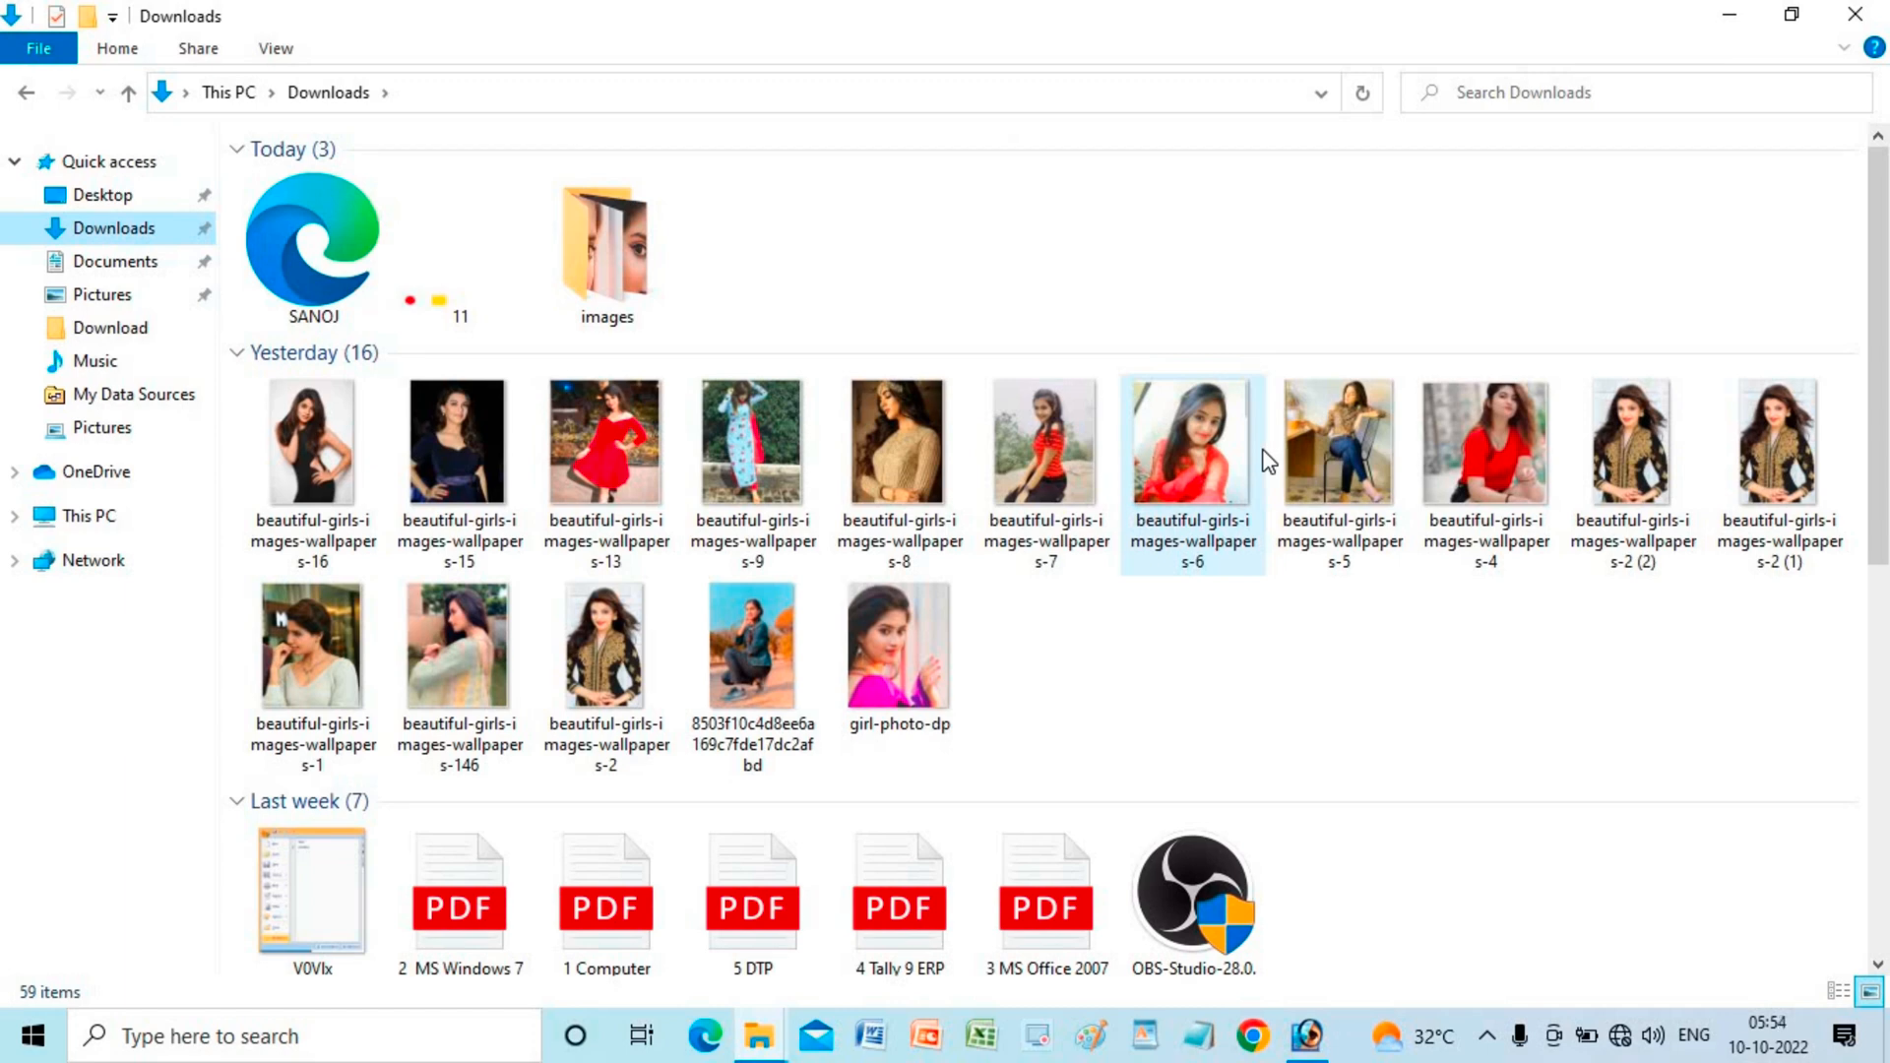
Step: Open the exported HTML page in Google Chrome, choosing to always use it for .html files
click(320, 286)
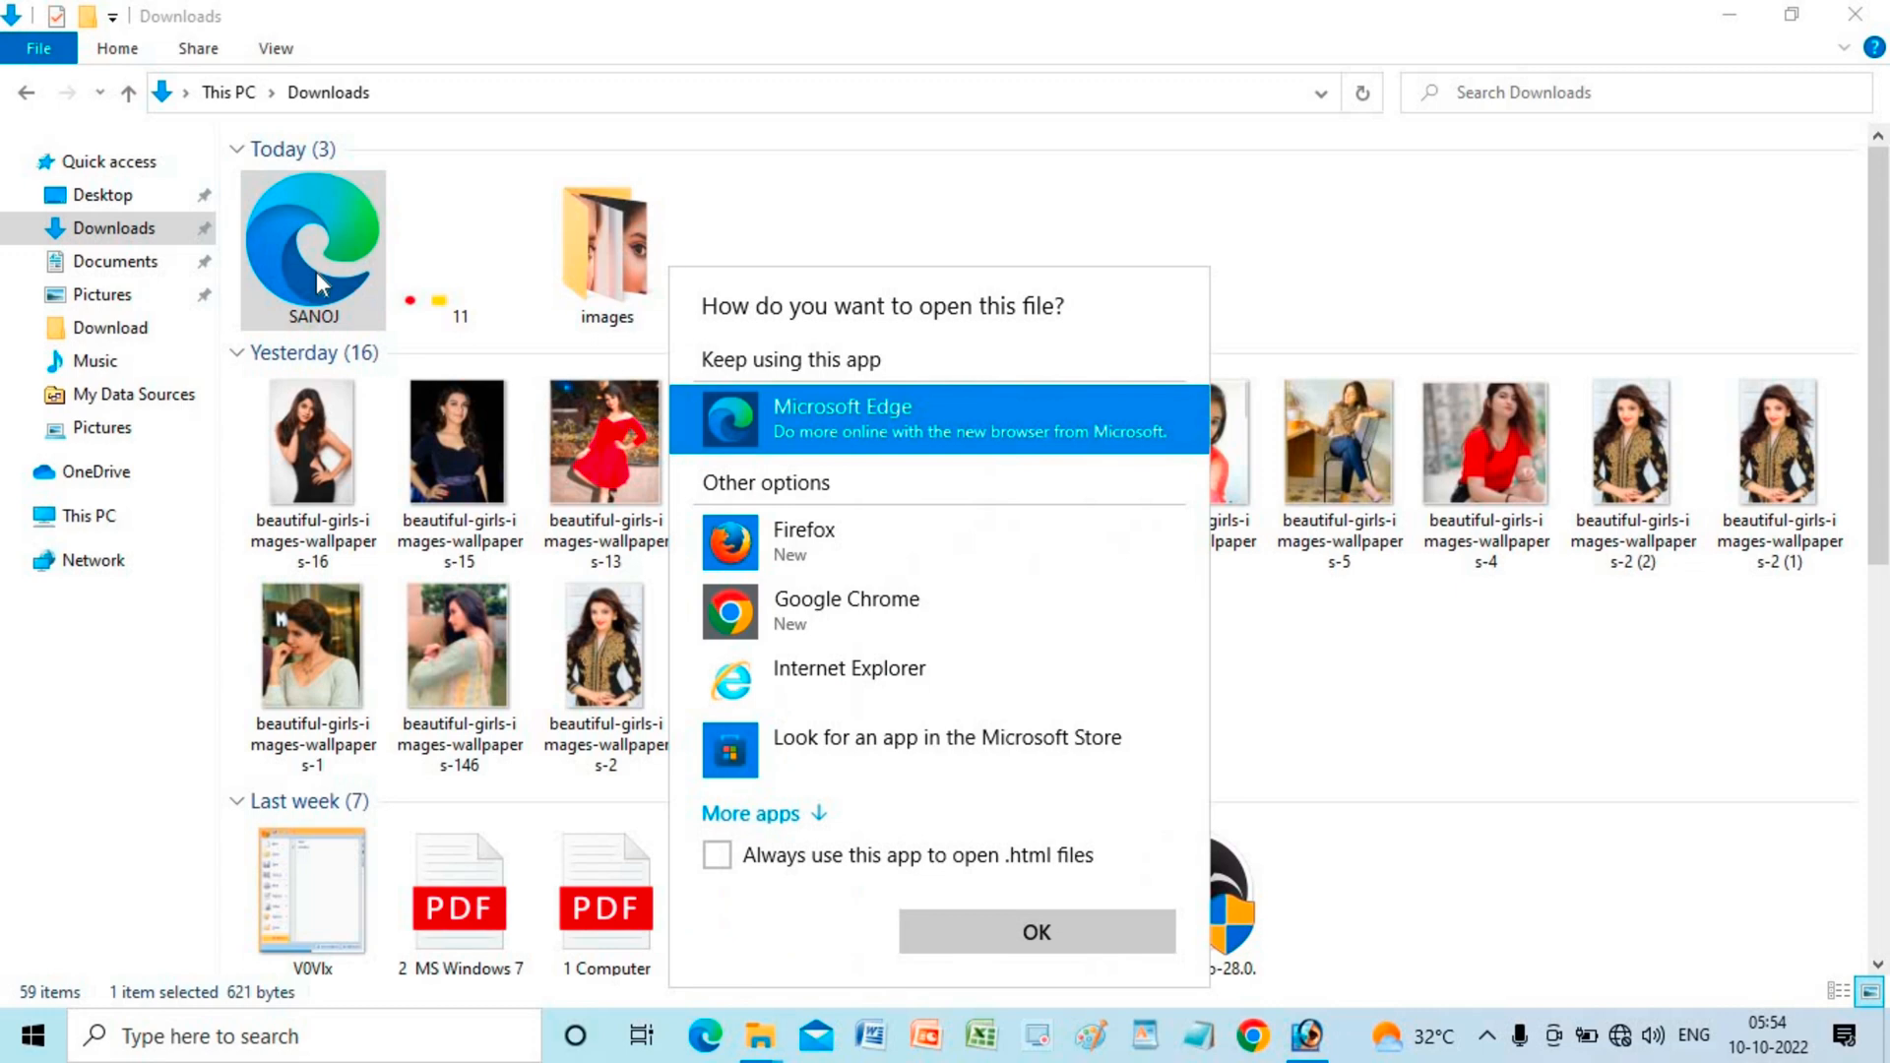
click(787, 611)
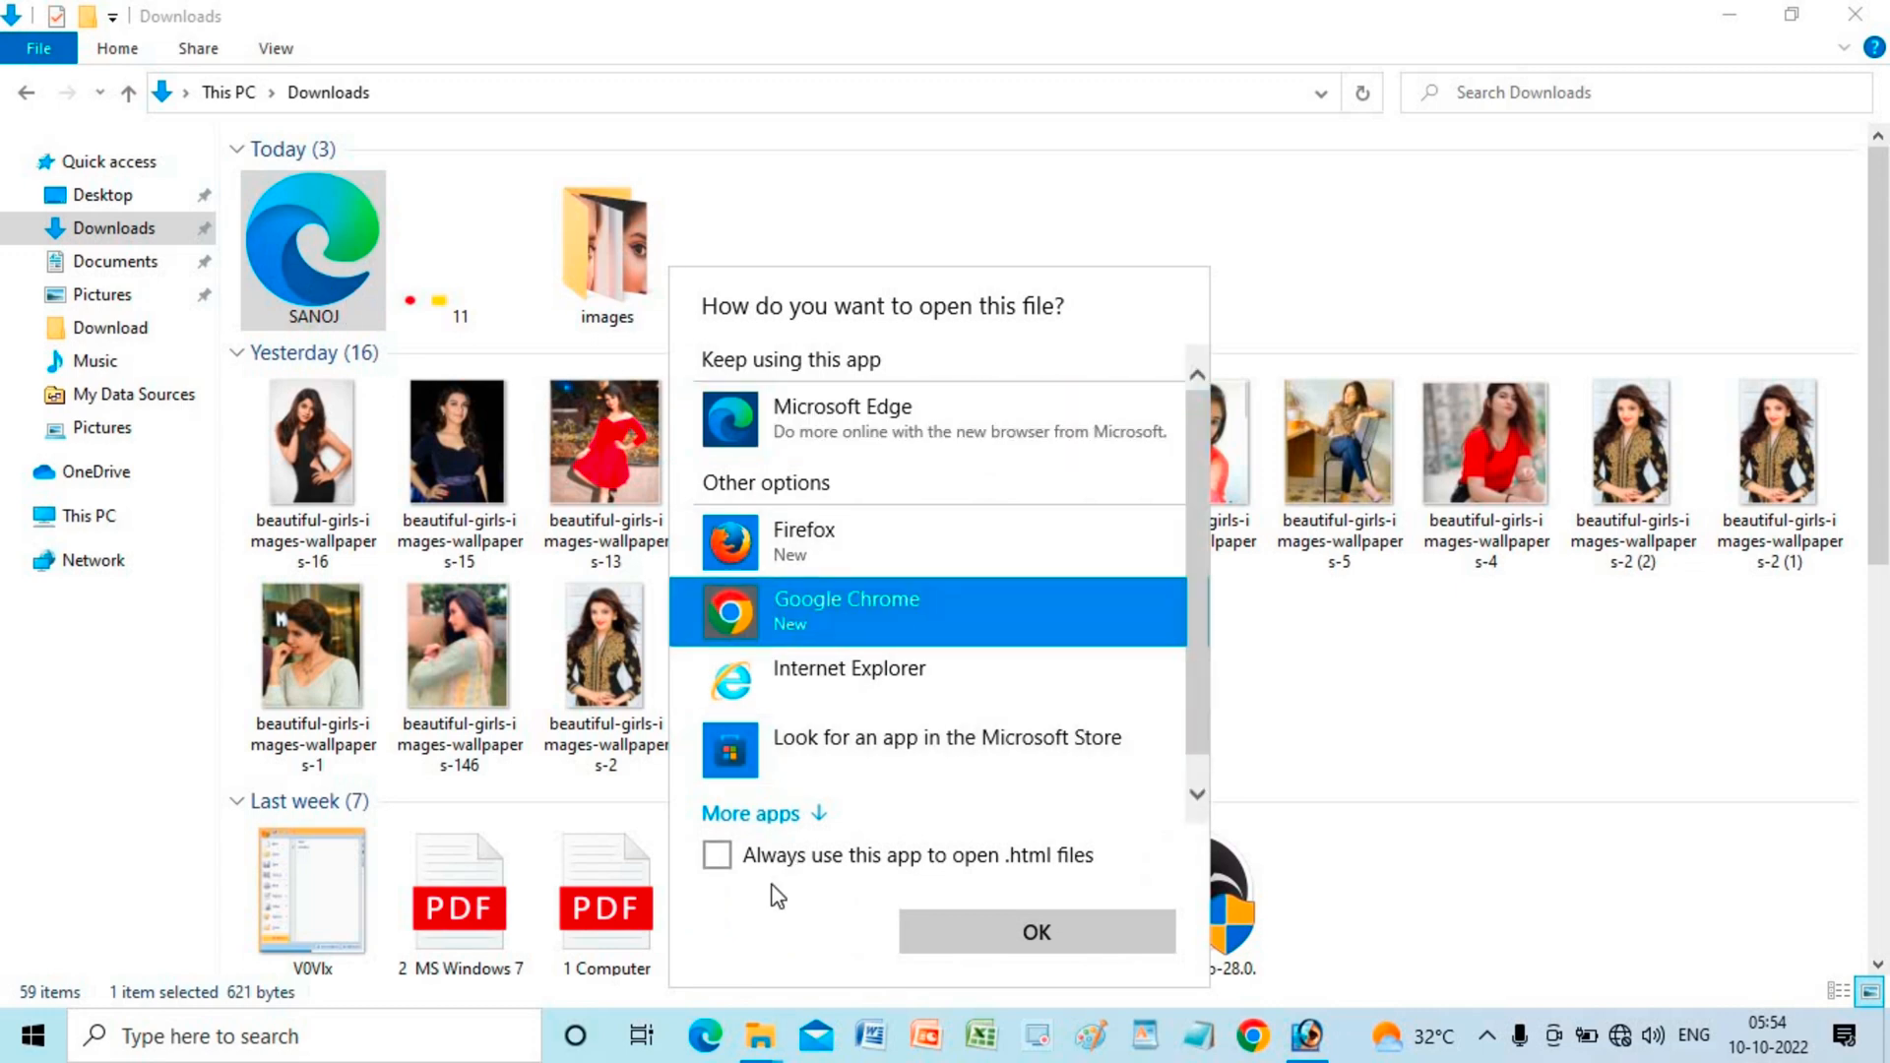
click(790, 859)
click(959, 942)
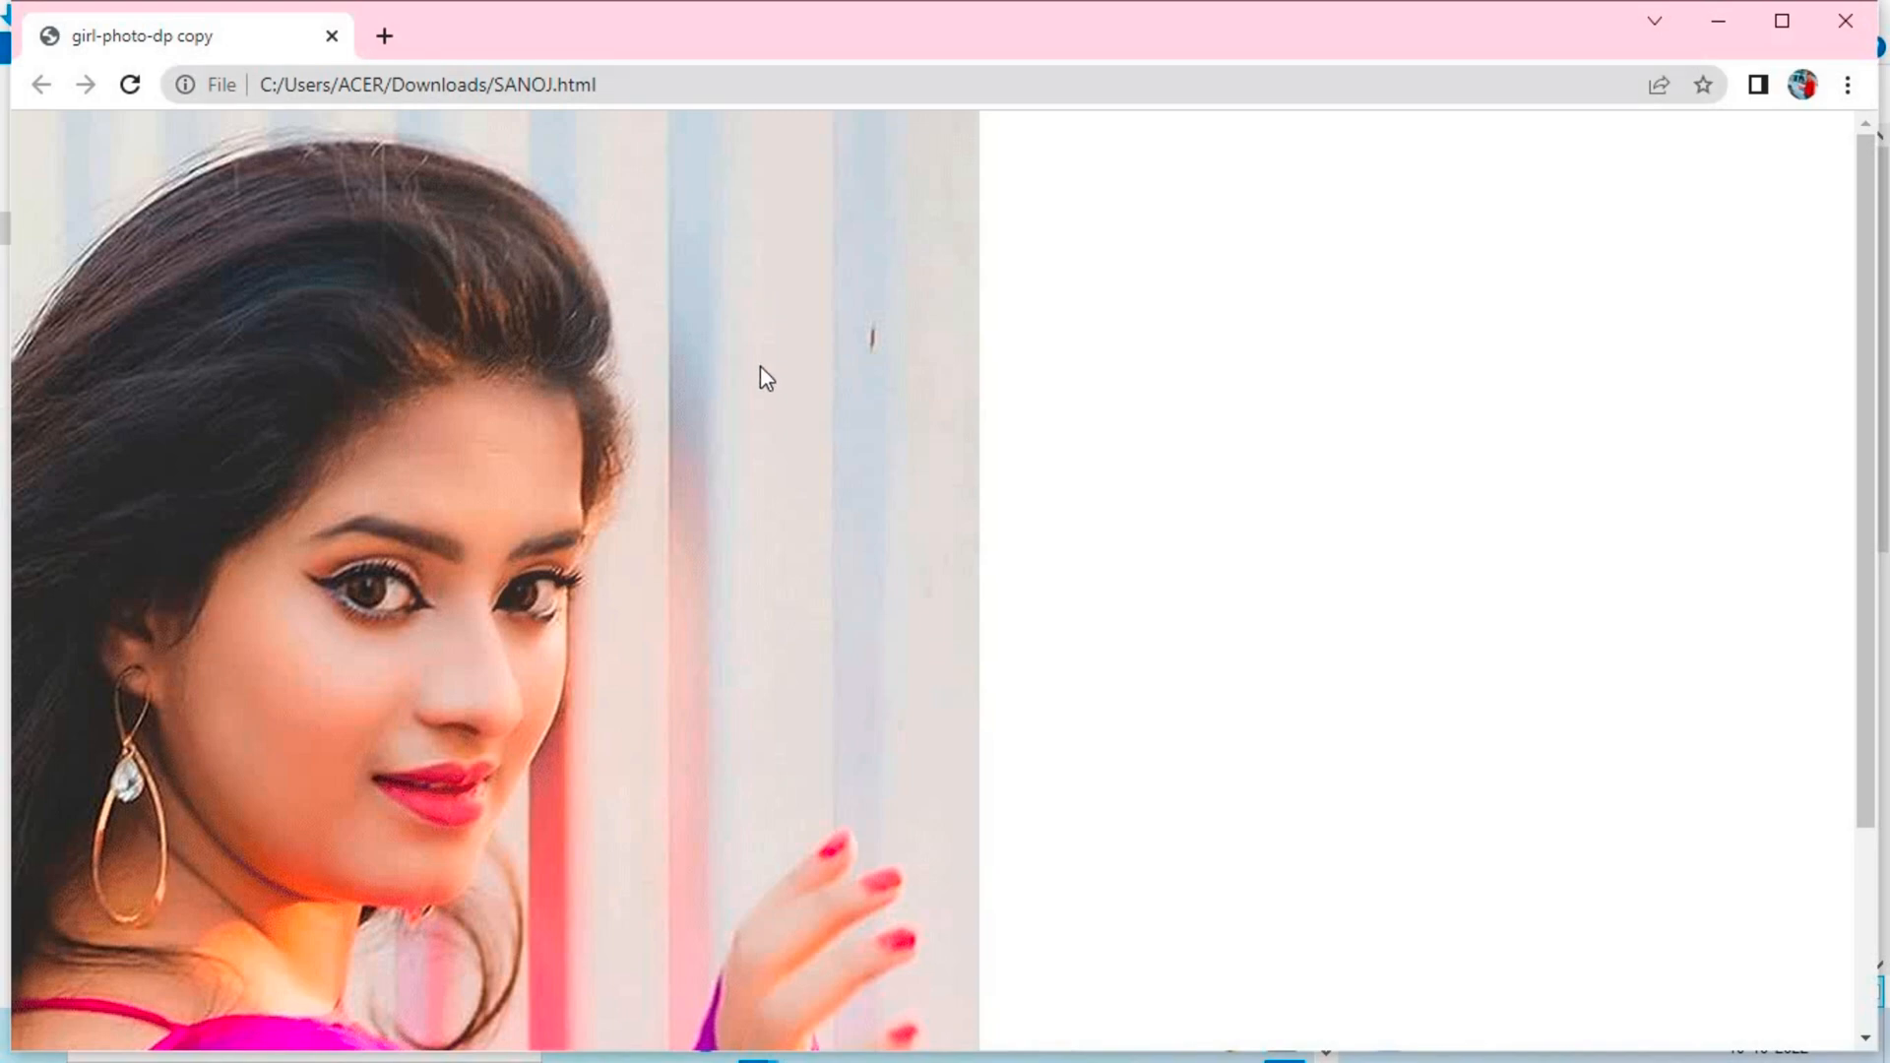
Step: Examine the exported HTML page down to its lower edge and back, and close the browser window
scroll(748, 424, down, 3)
scroll(740, 481, up, 3)
scroll(741, 479, down, 3)
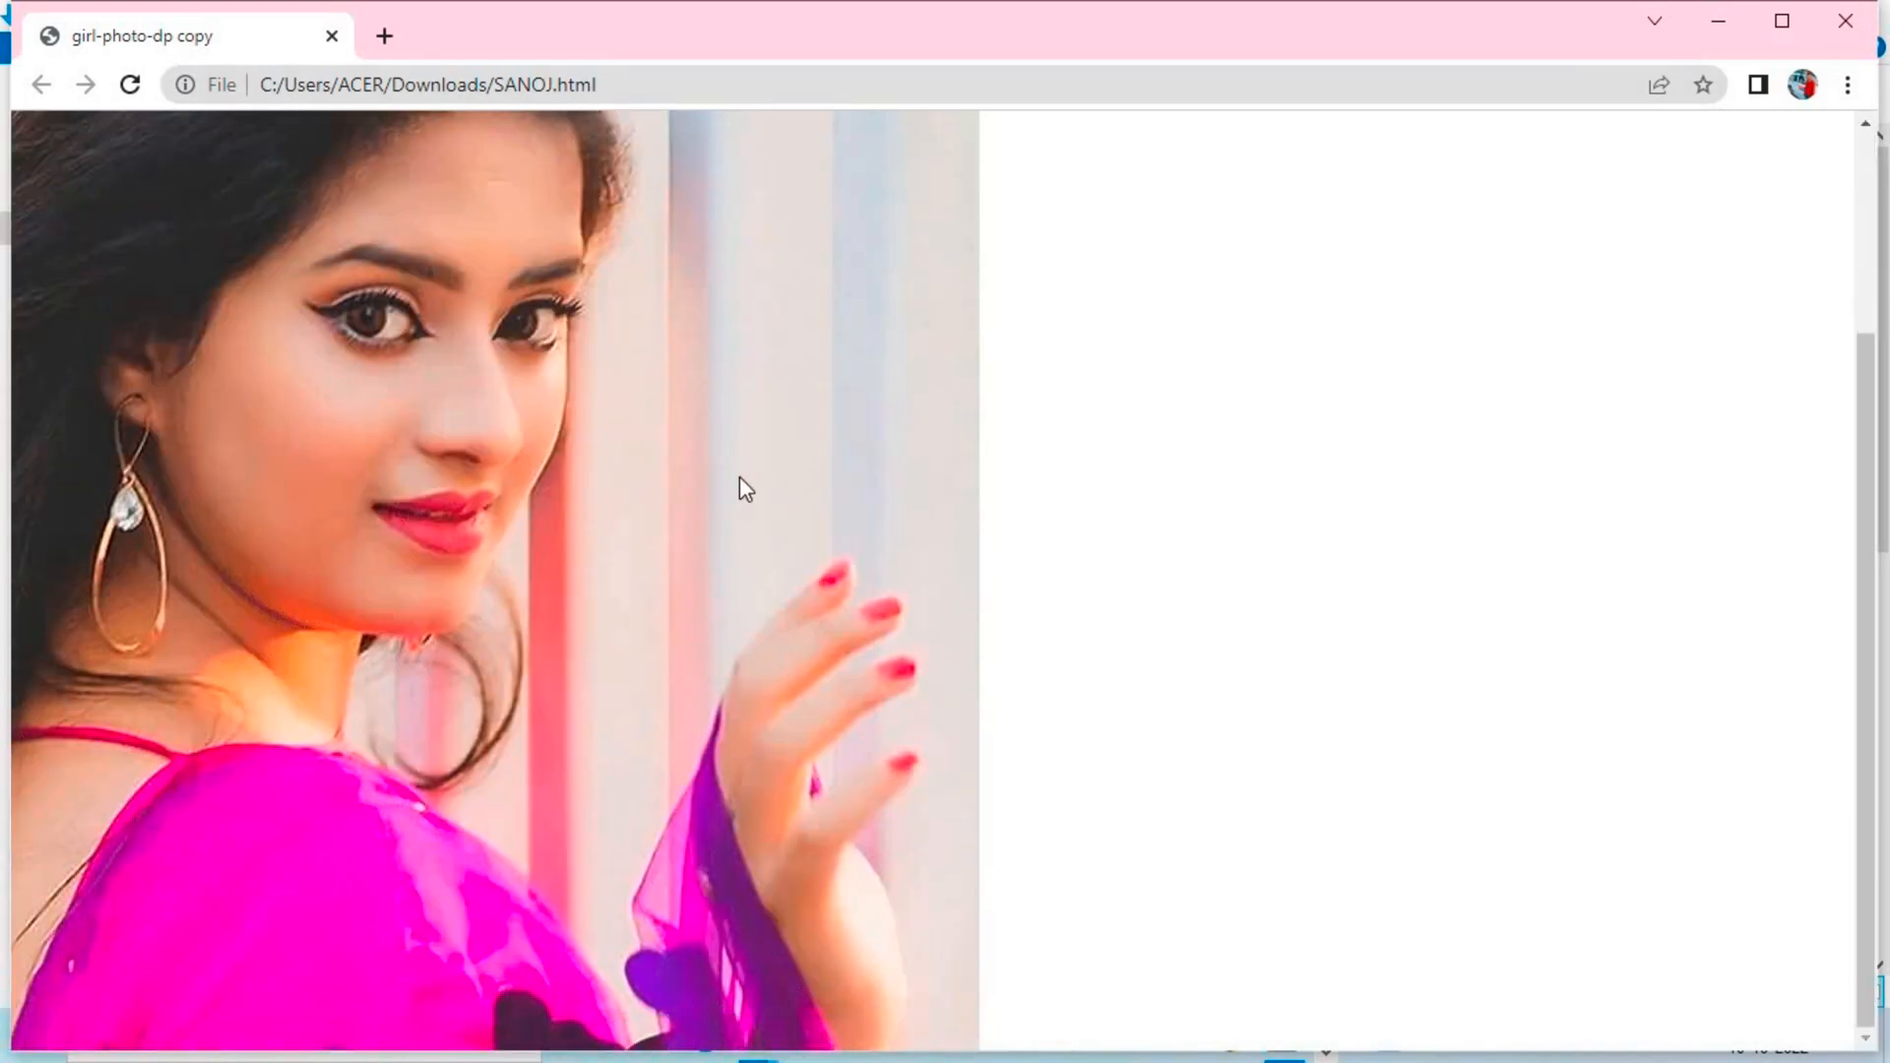
scroll(740, 478, up, 3)
scroll(740, 479, down, 3)
scroll(741, 478, up, 3)
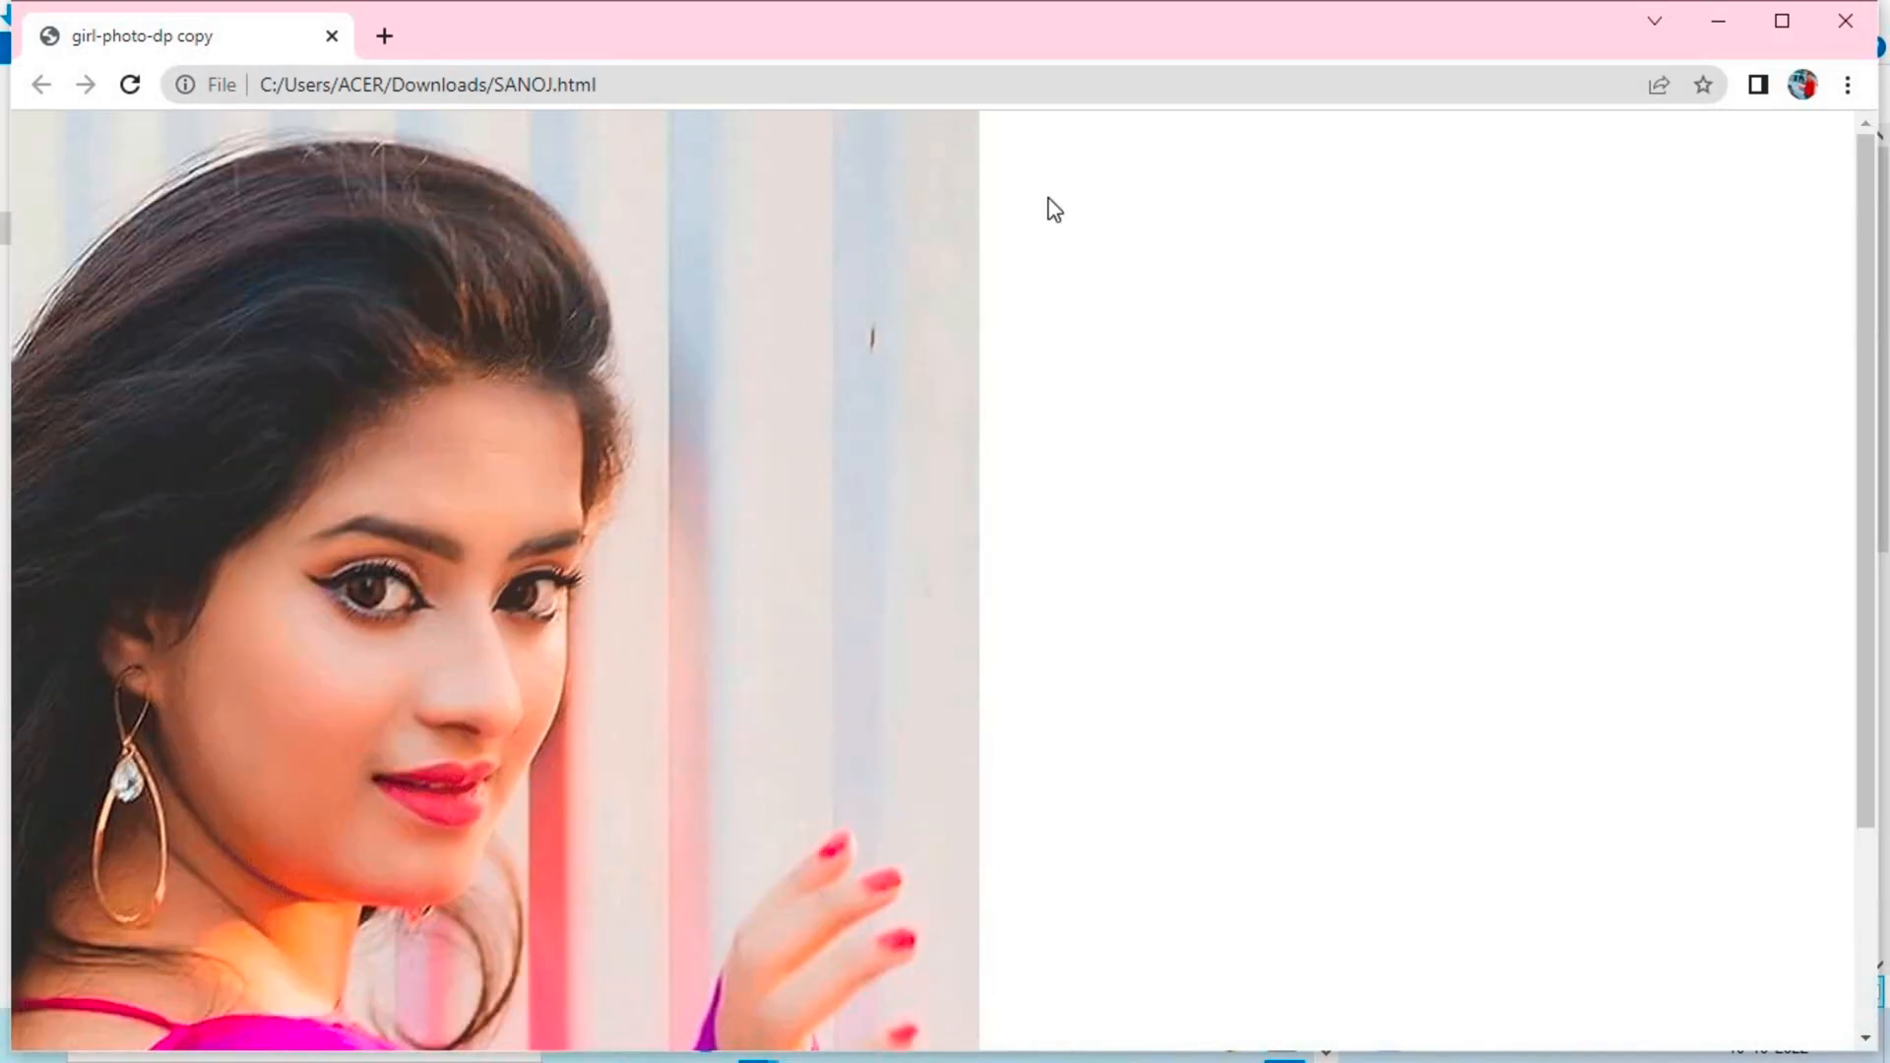
click(1842, 18)
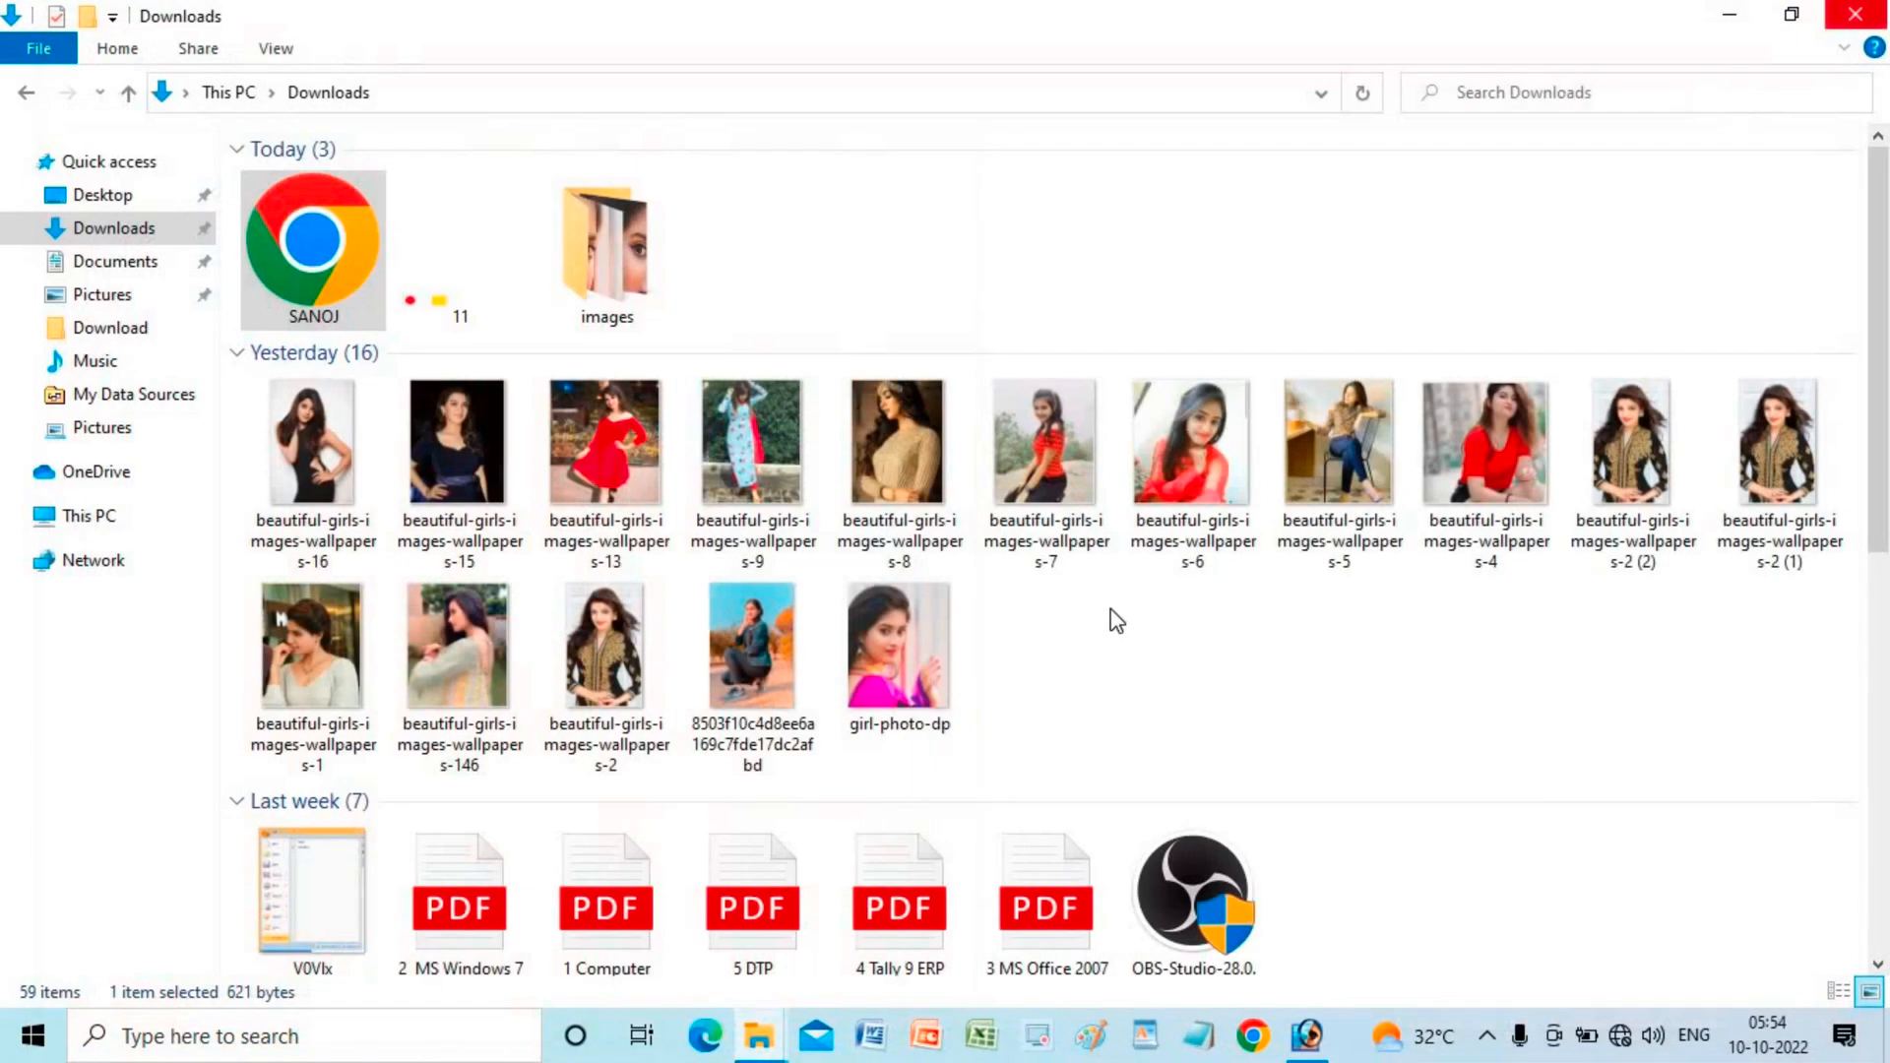
Step: Open the exported images folder, view each slice image full-window in Picture Manager, and close the viewer and the folder
click(575, 328)
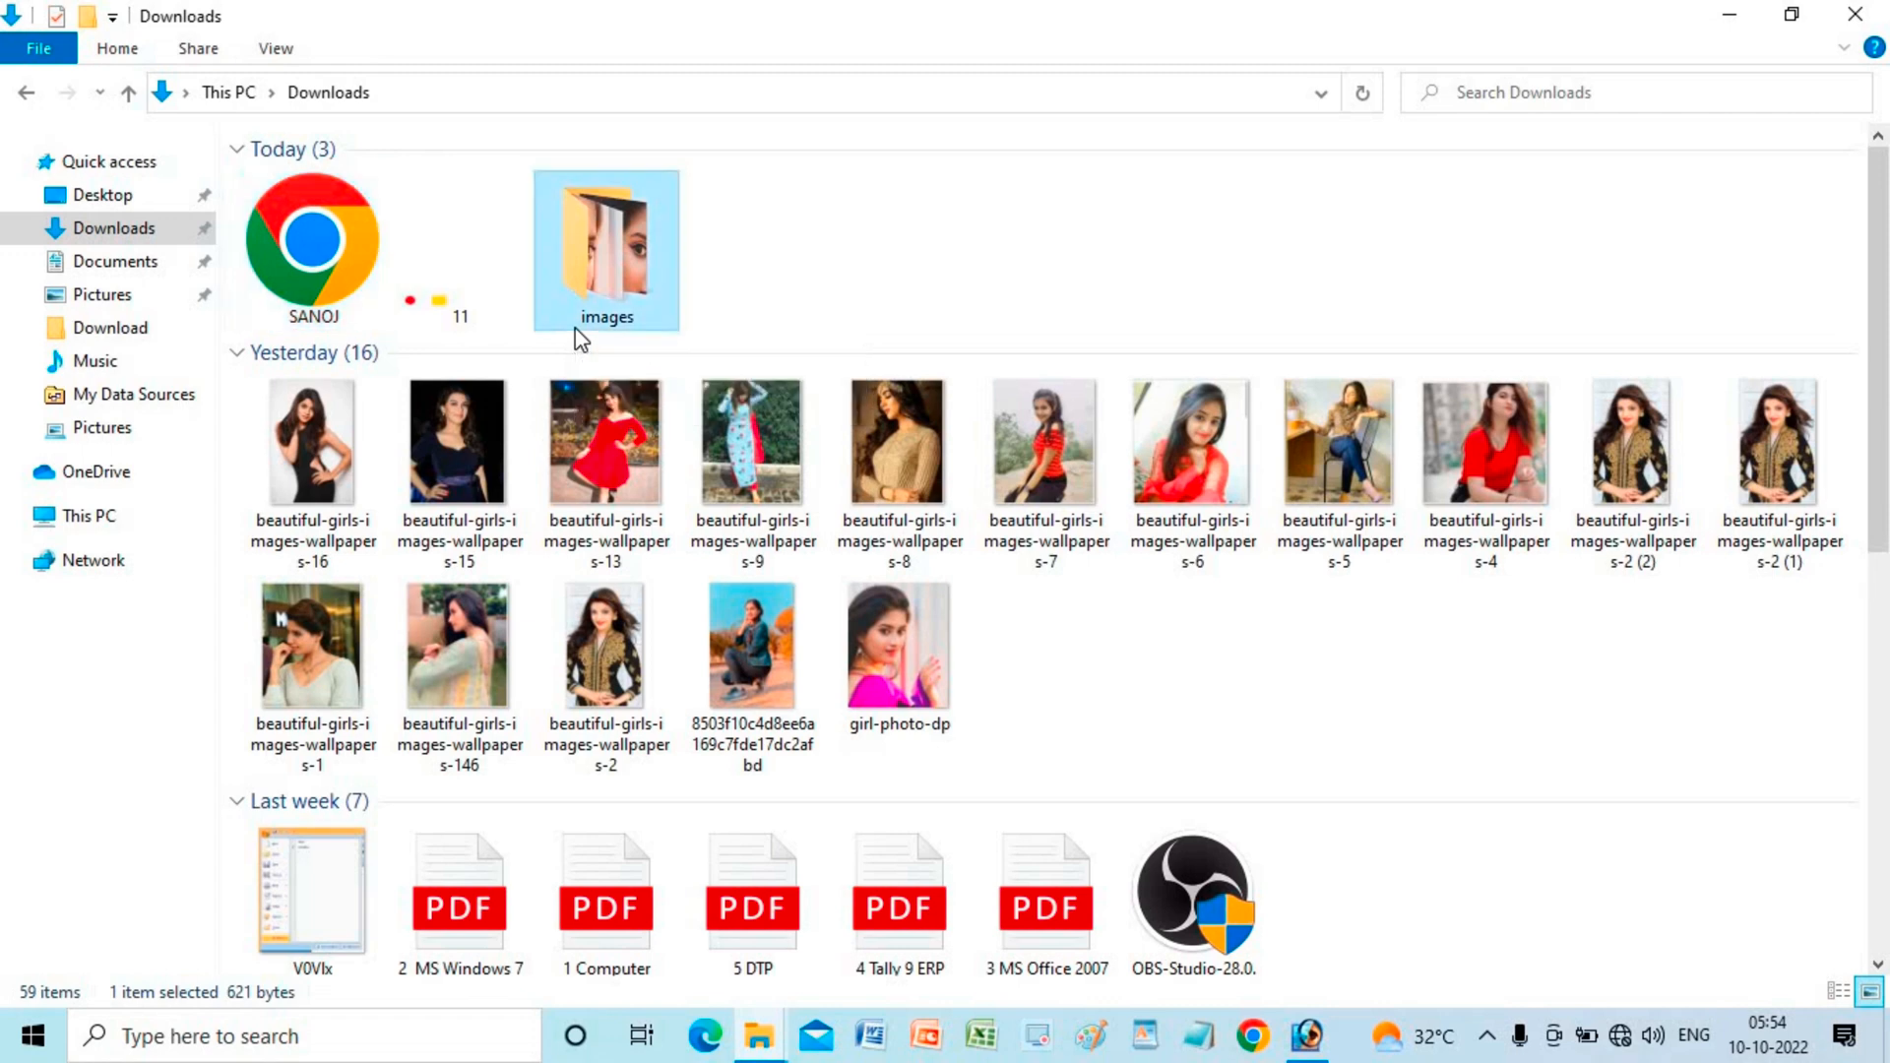
double_click(645, 331)
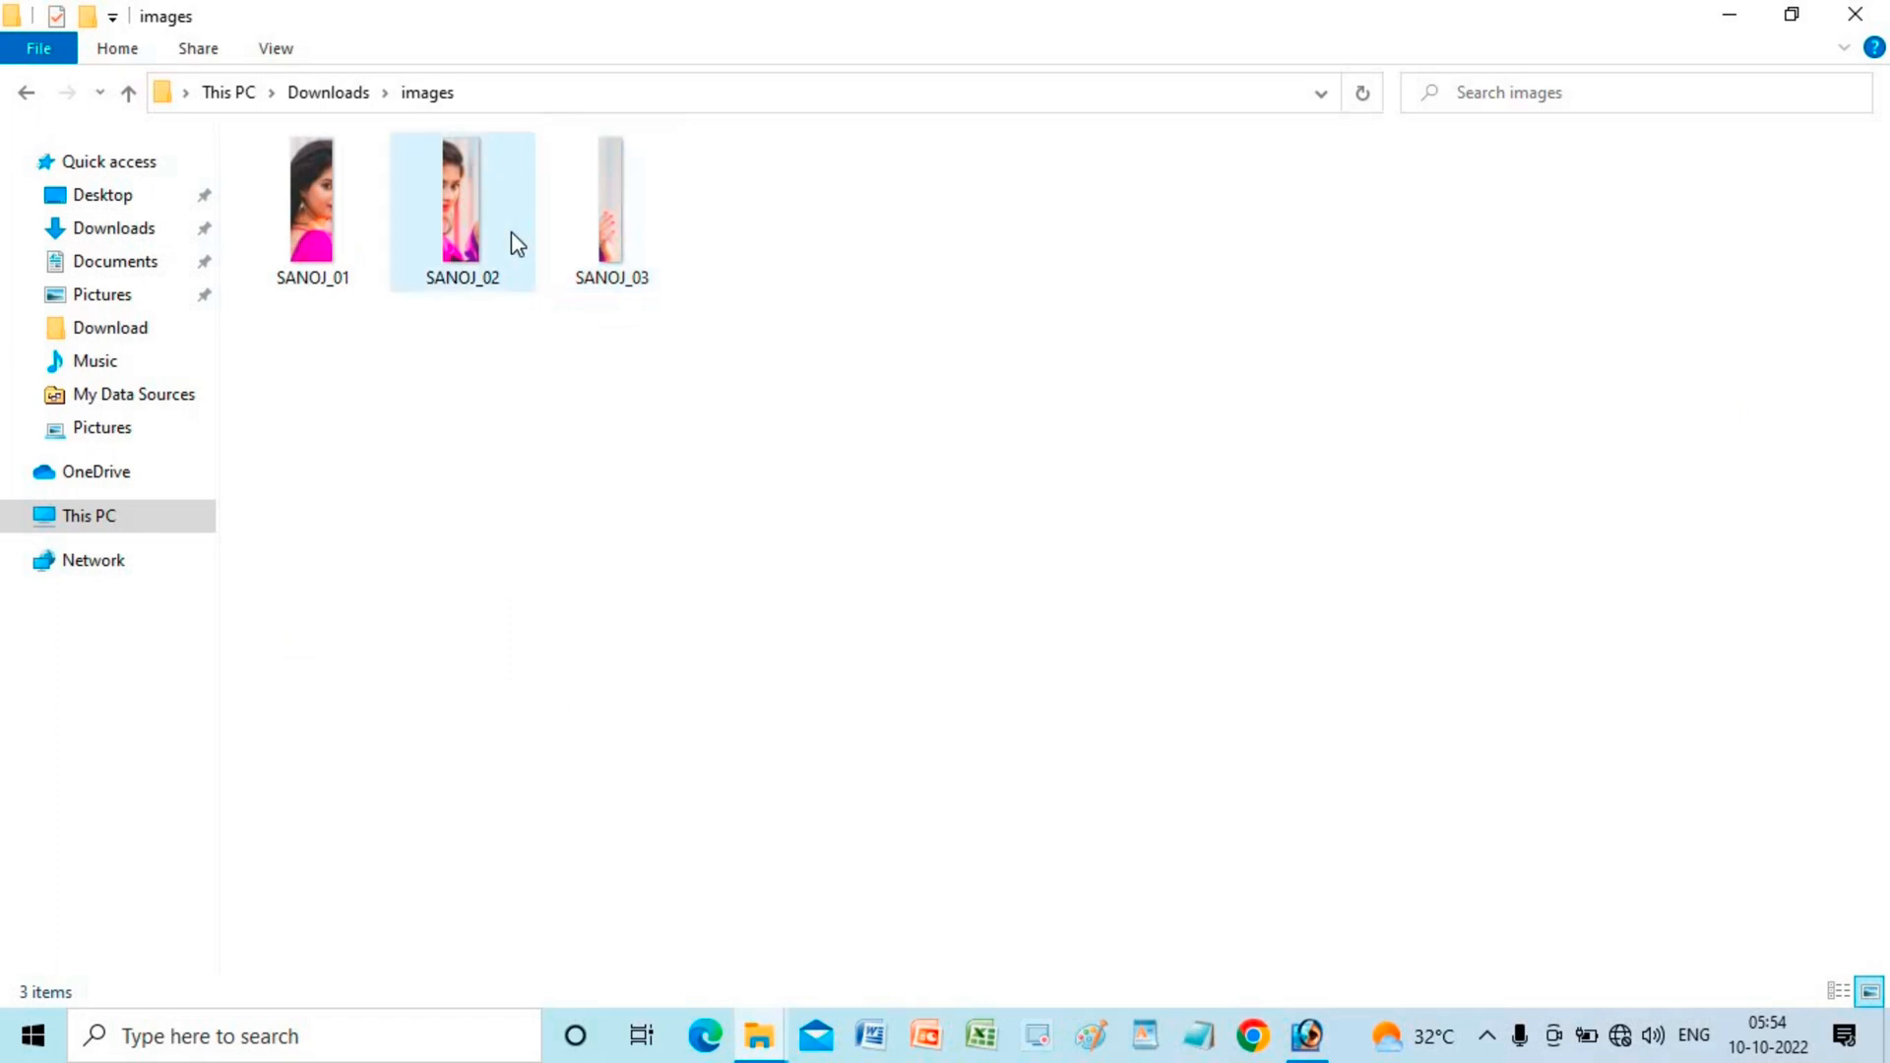
click(356, 236)
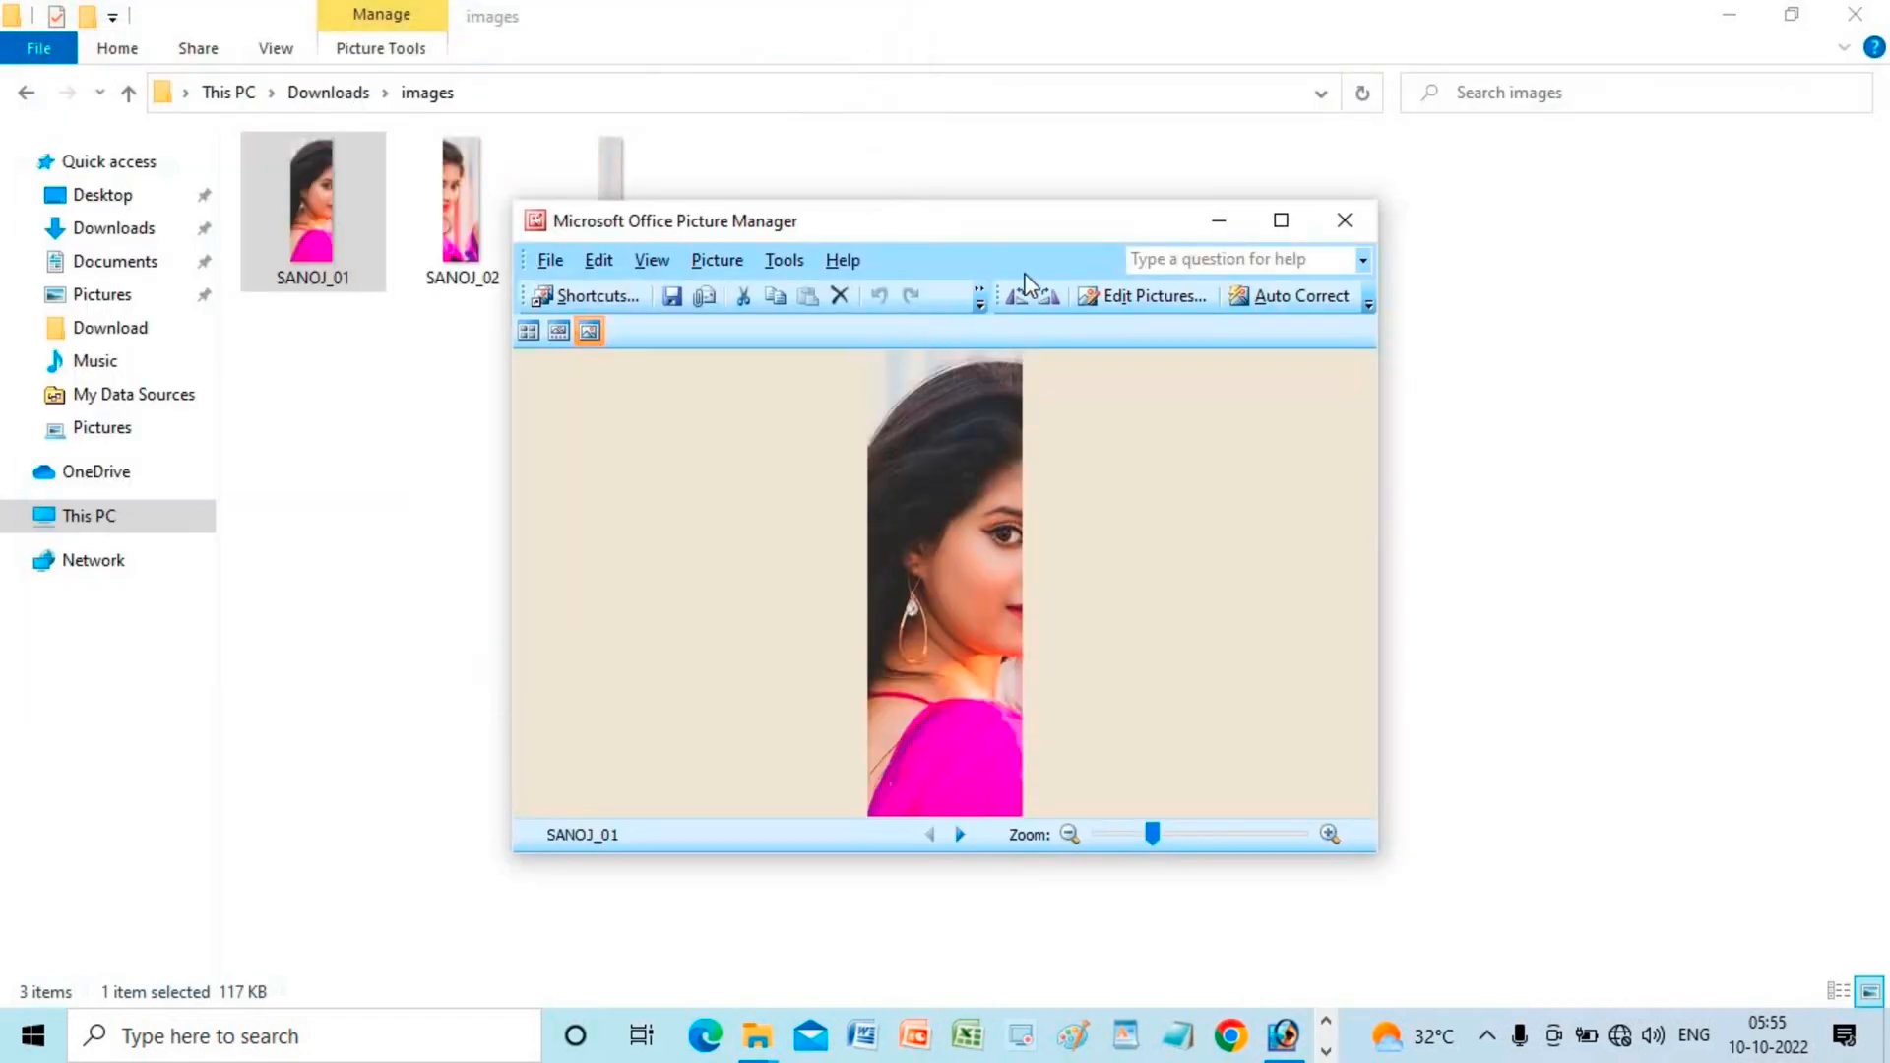
click(1281, 220)
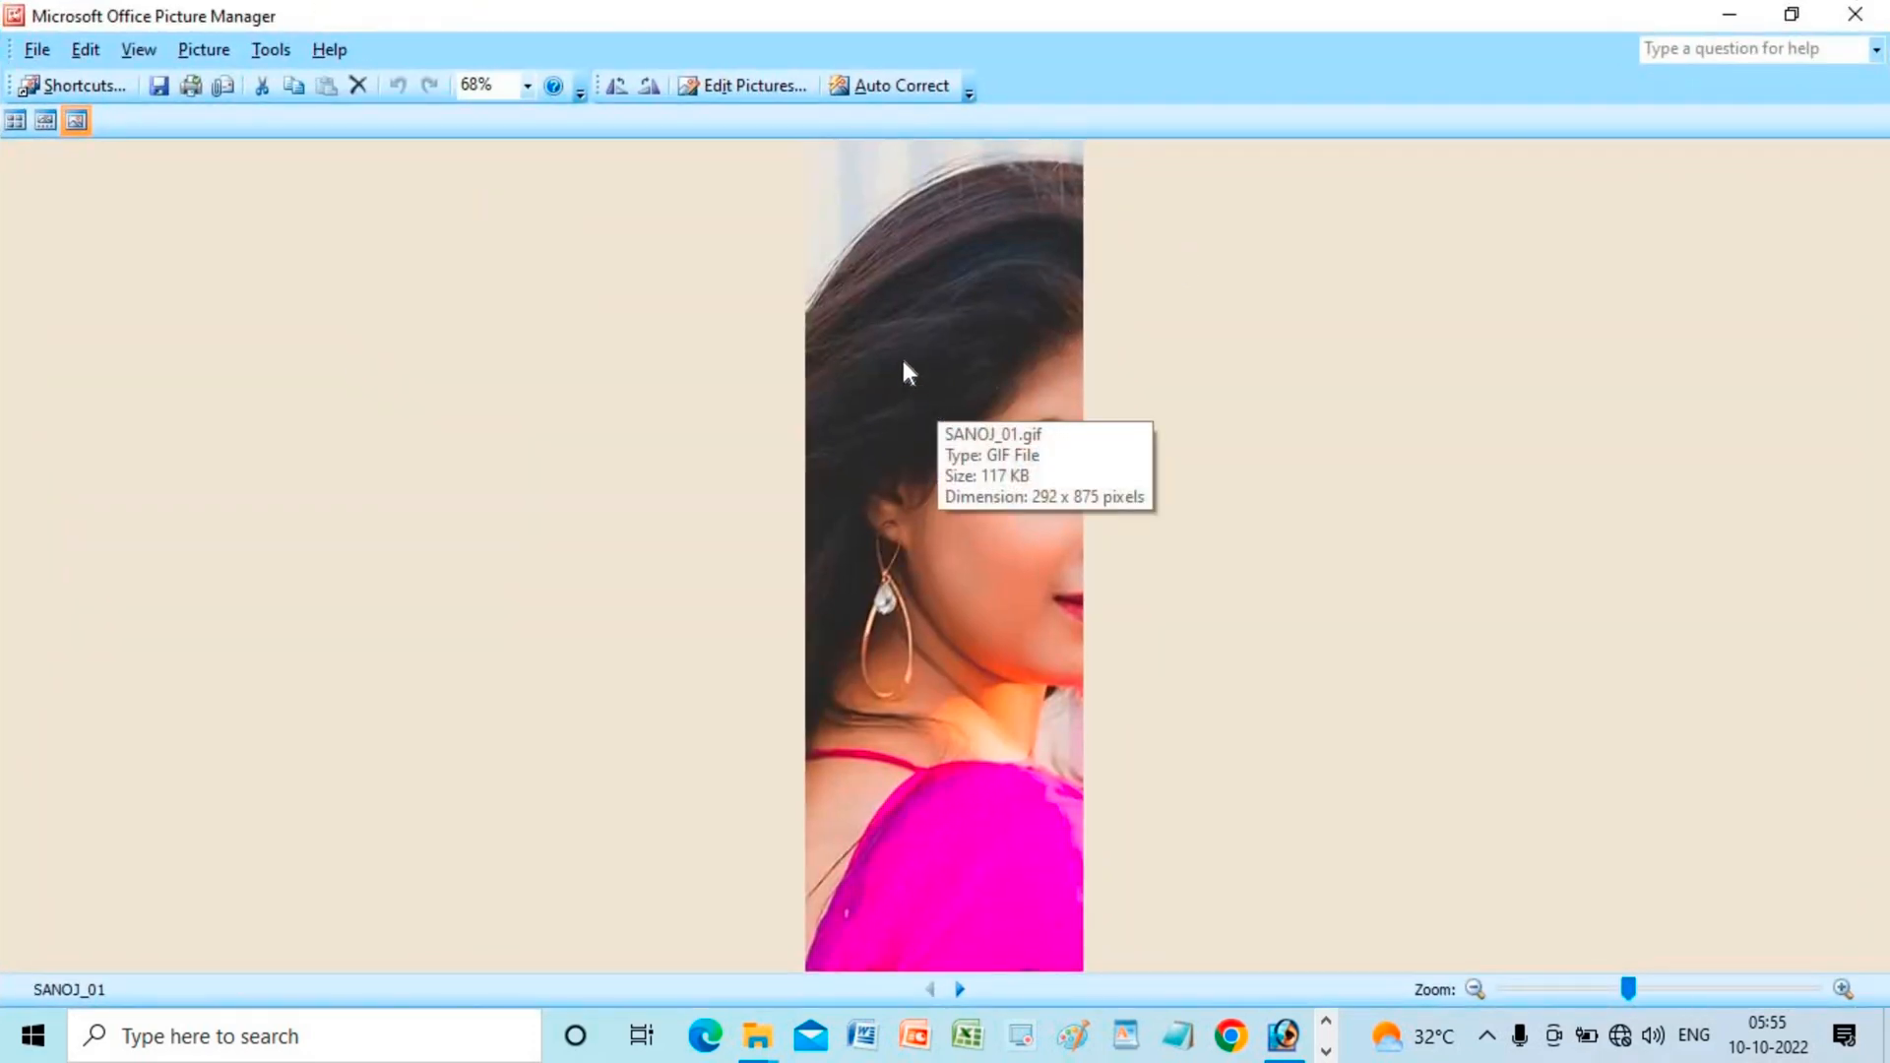
key(Right)
key(Right)
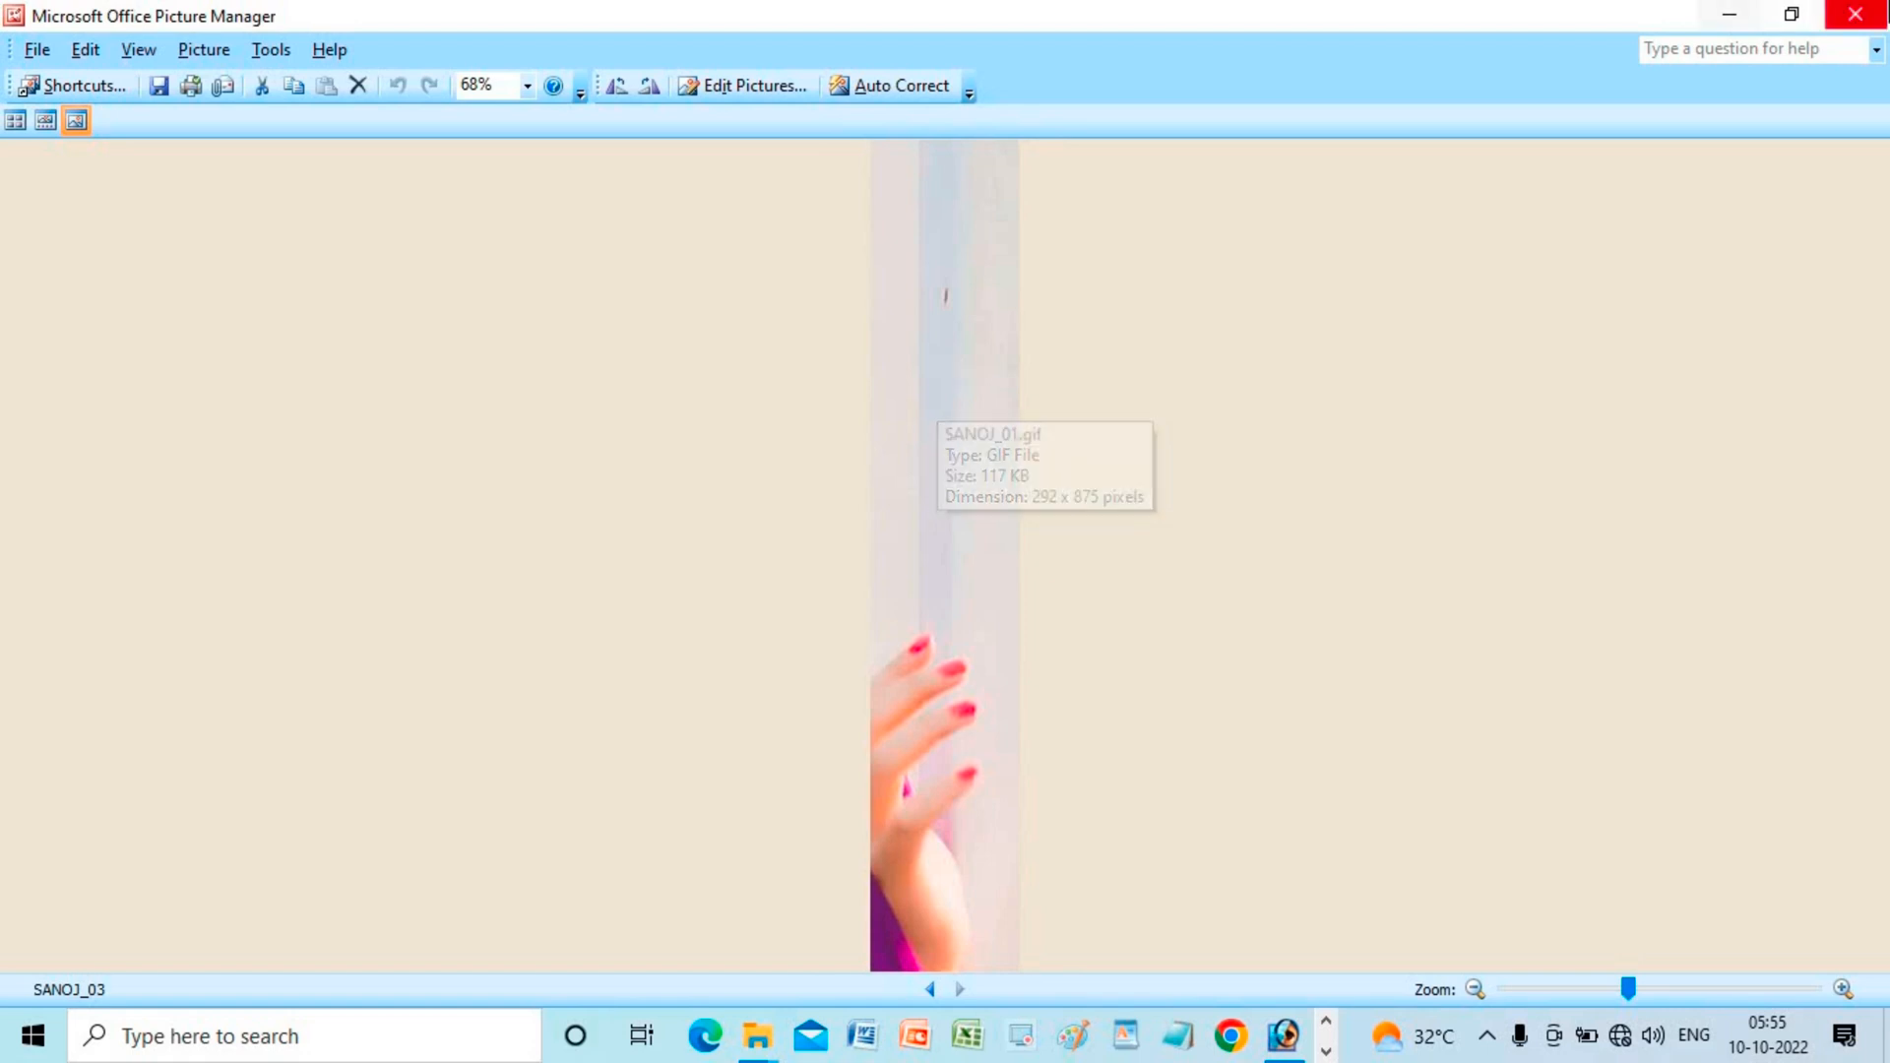
key(alt+F4)
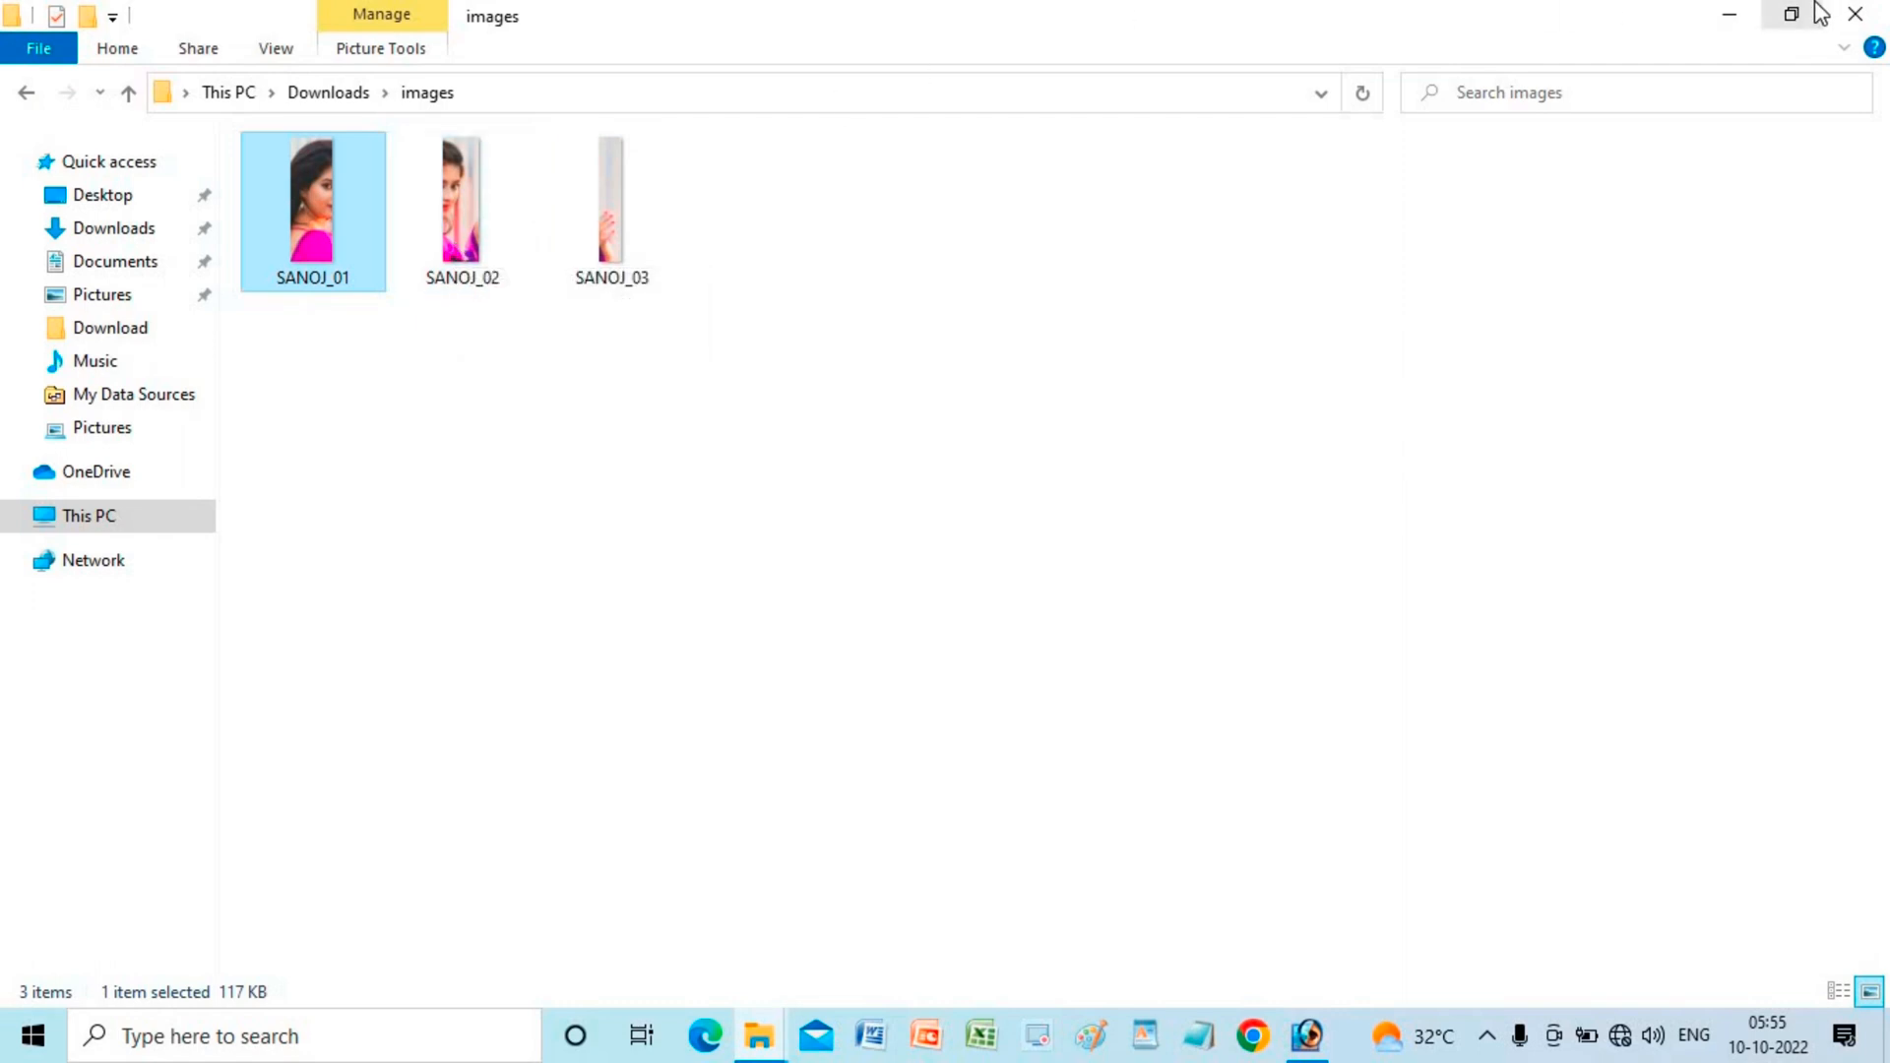
click(1856, 14)
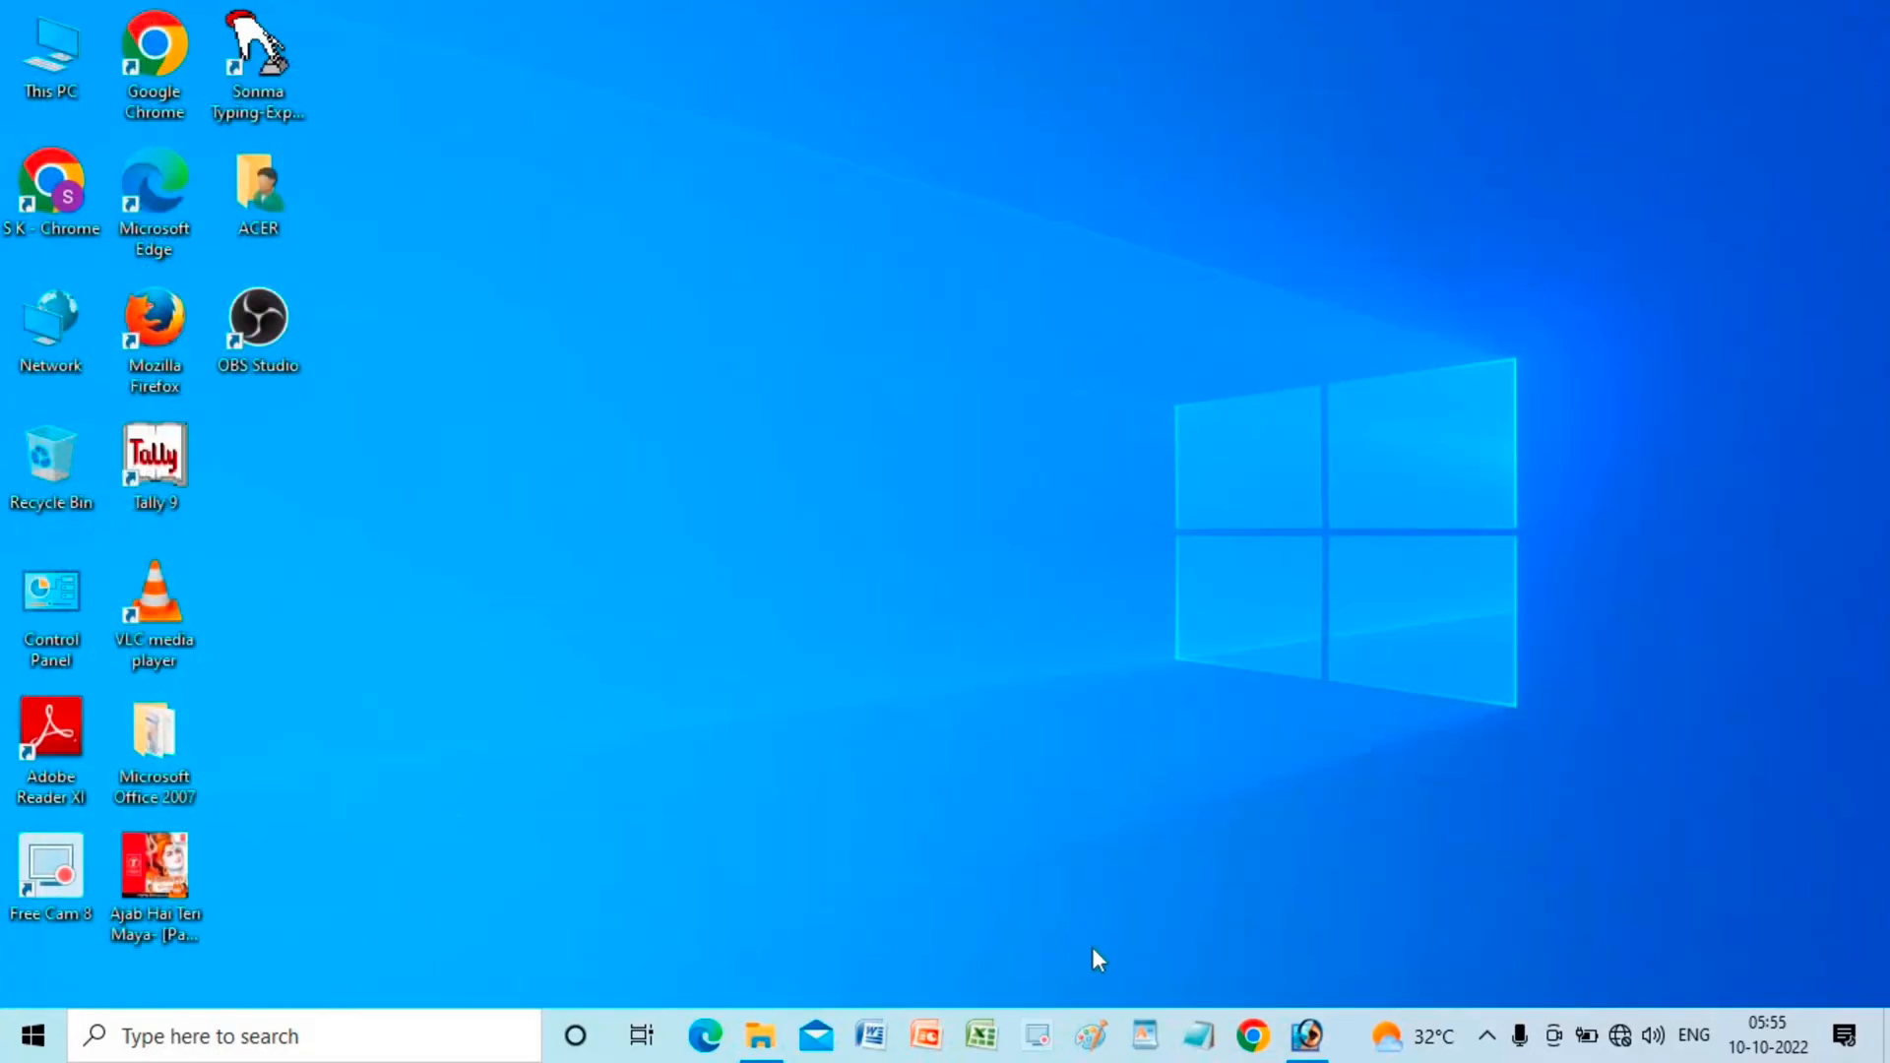
Step: Return to Photoshop and delete the full-height vertical slice across the middle of the photo
mouse_move(1308, 1034)
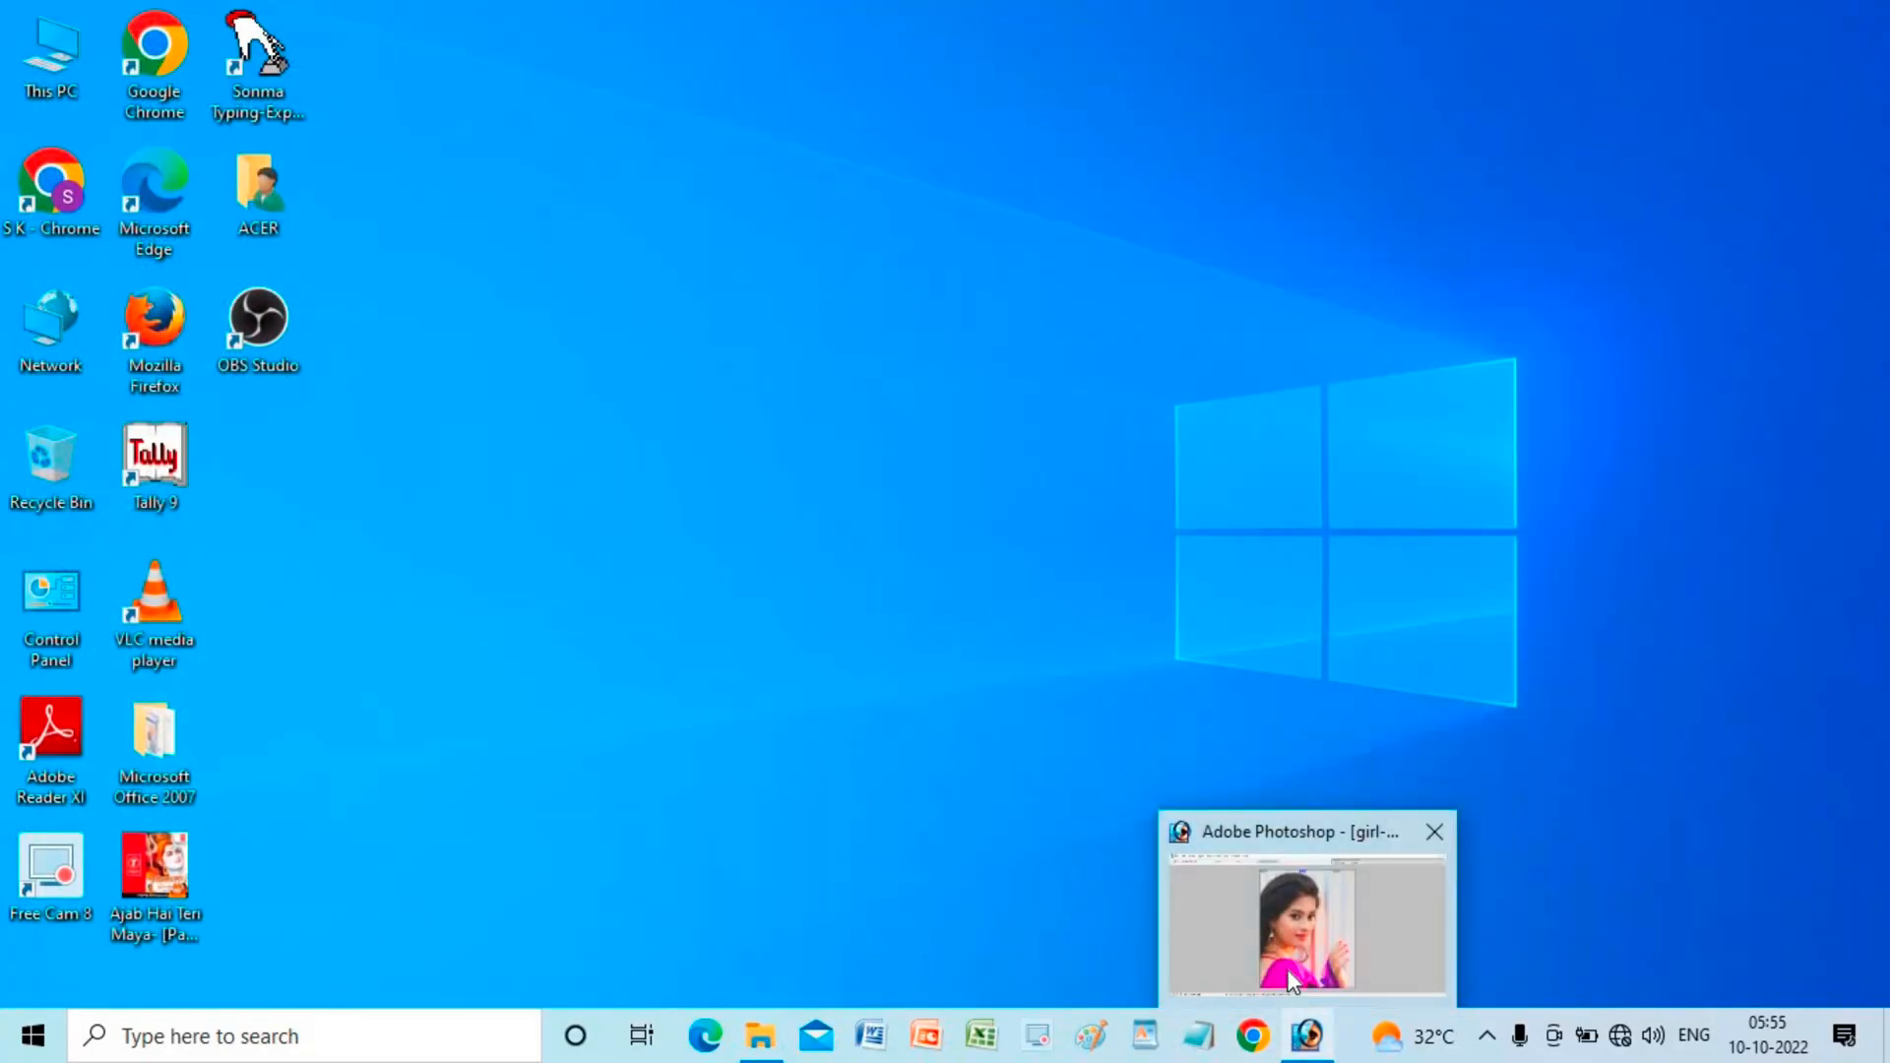
click(1293, 980)
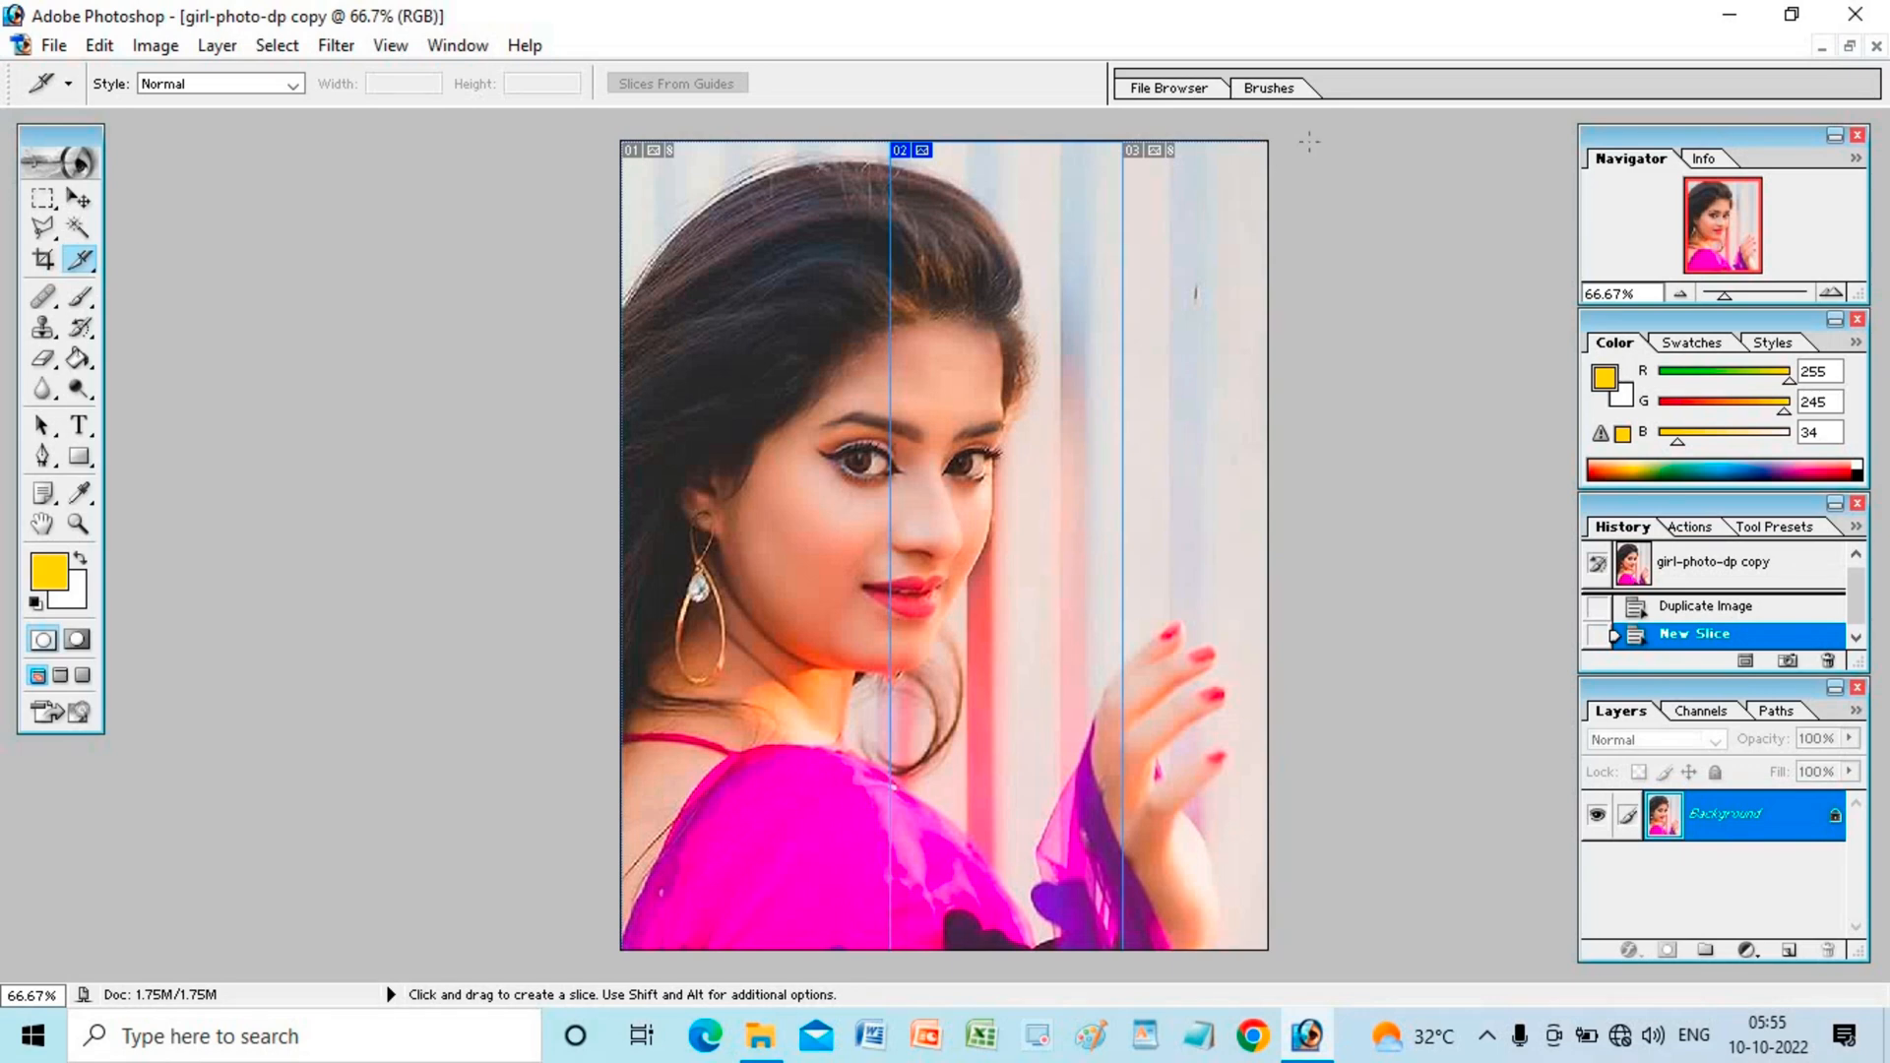
key(ctrl)
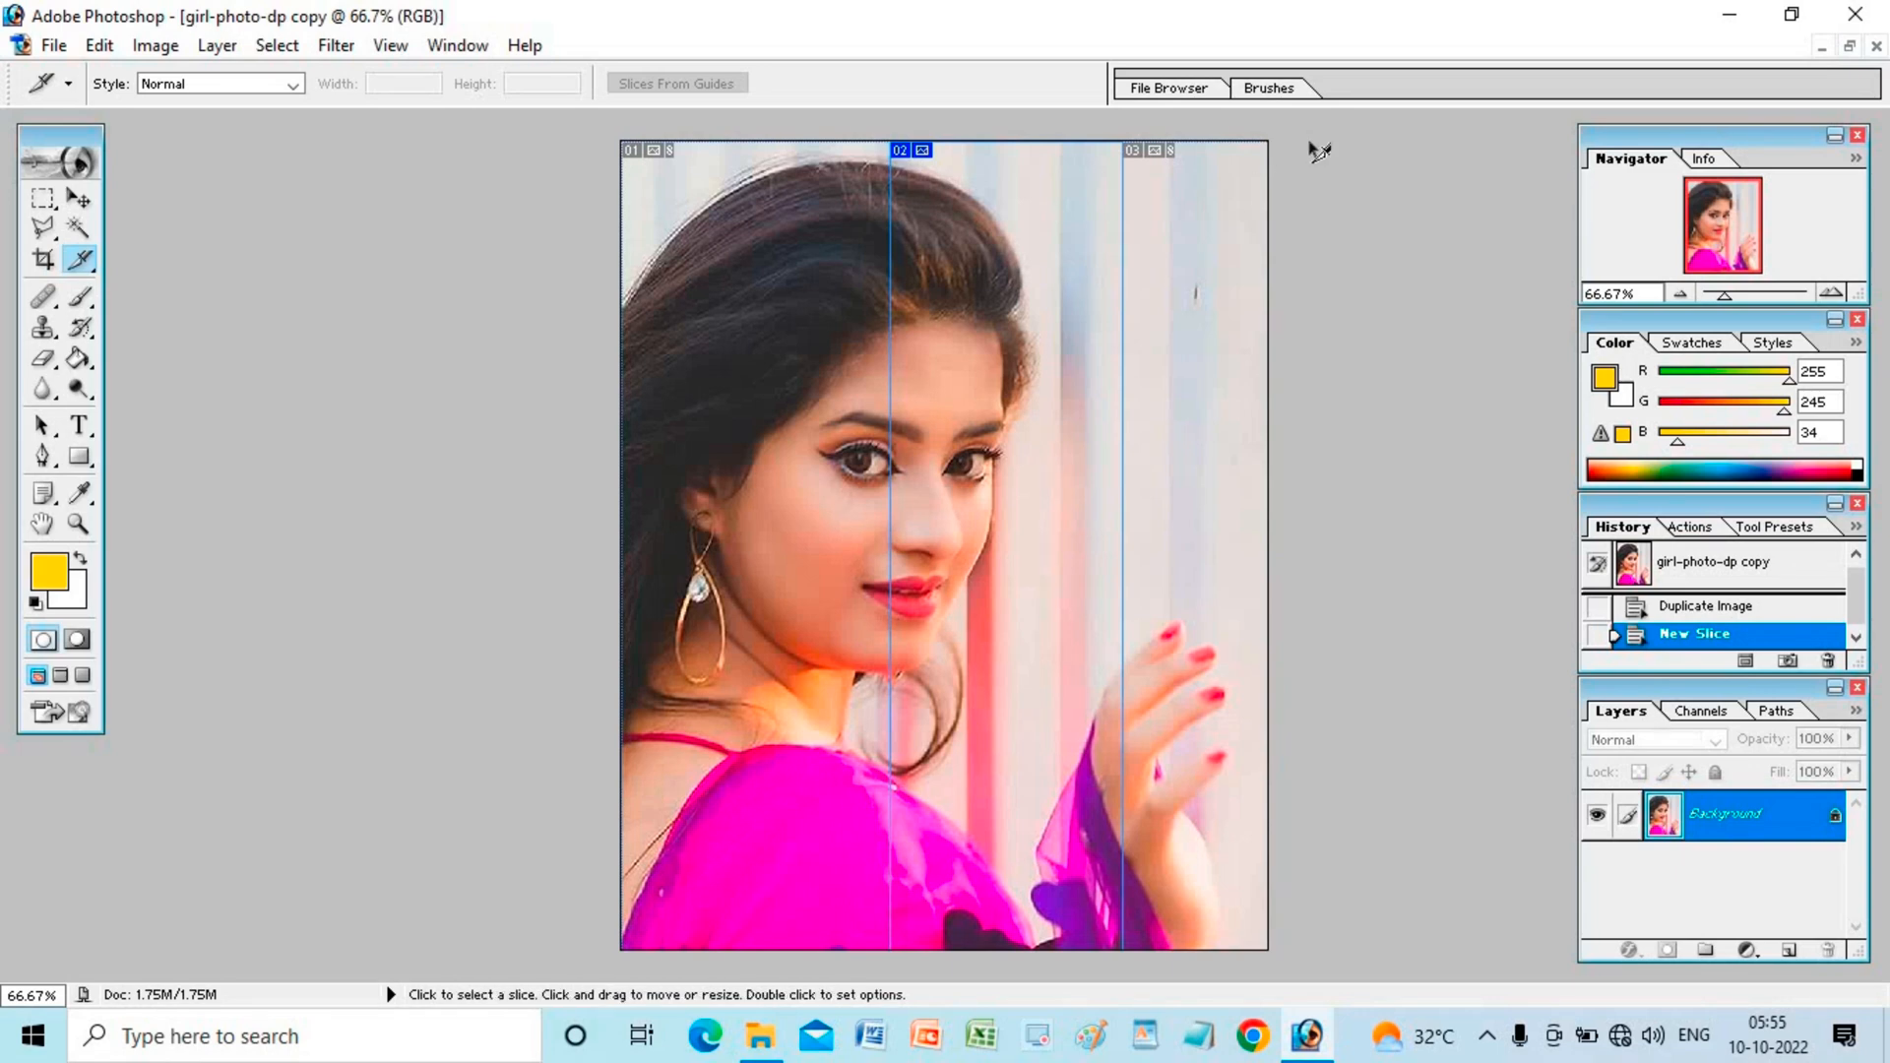
right_click(1109, 291)
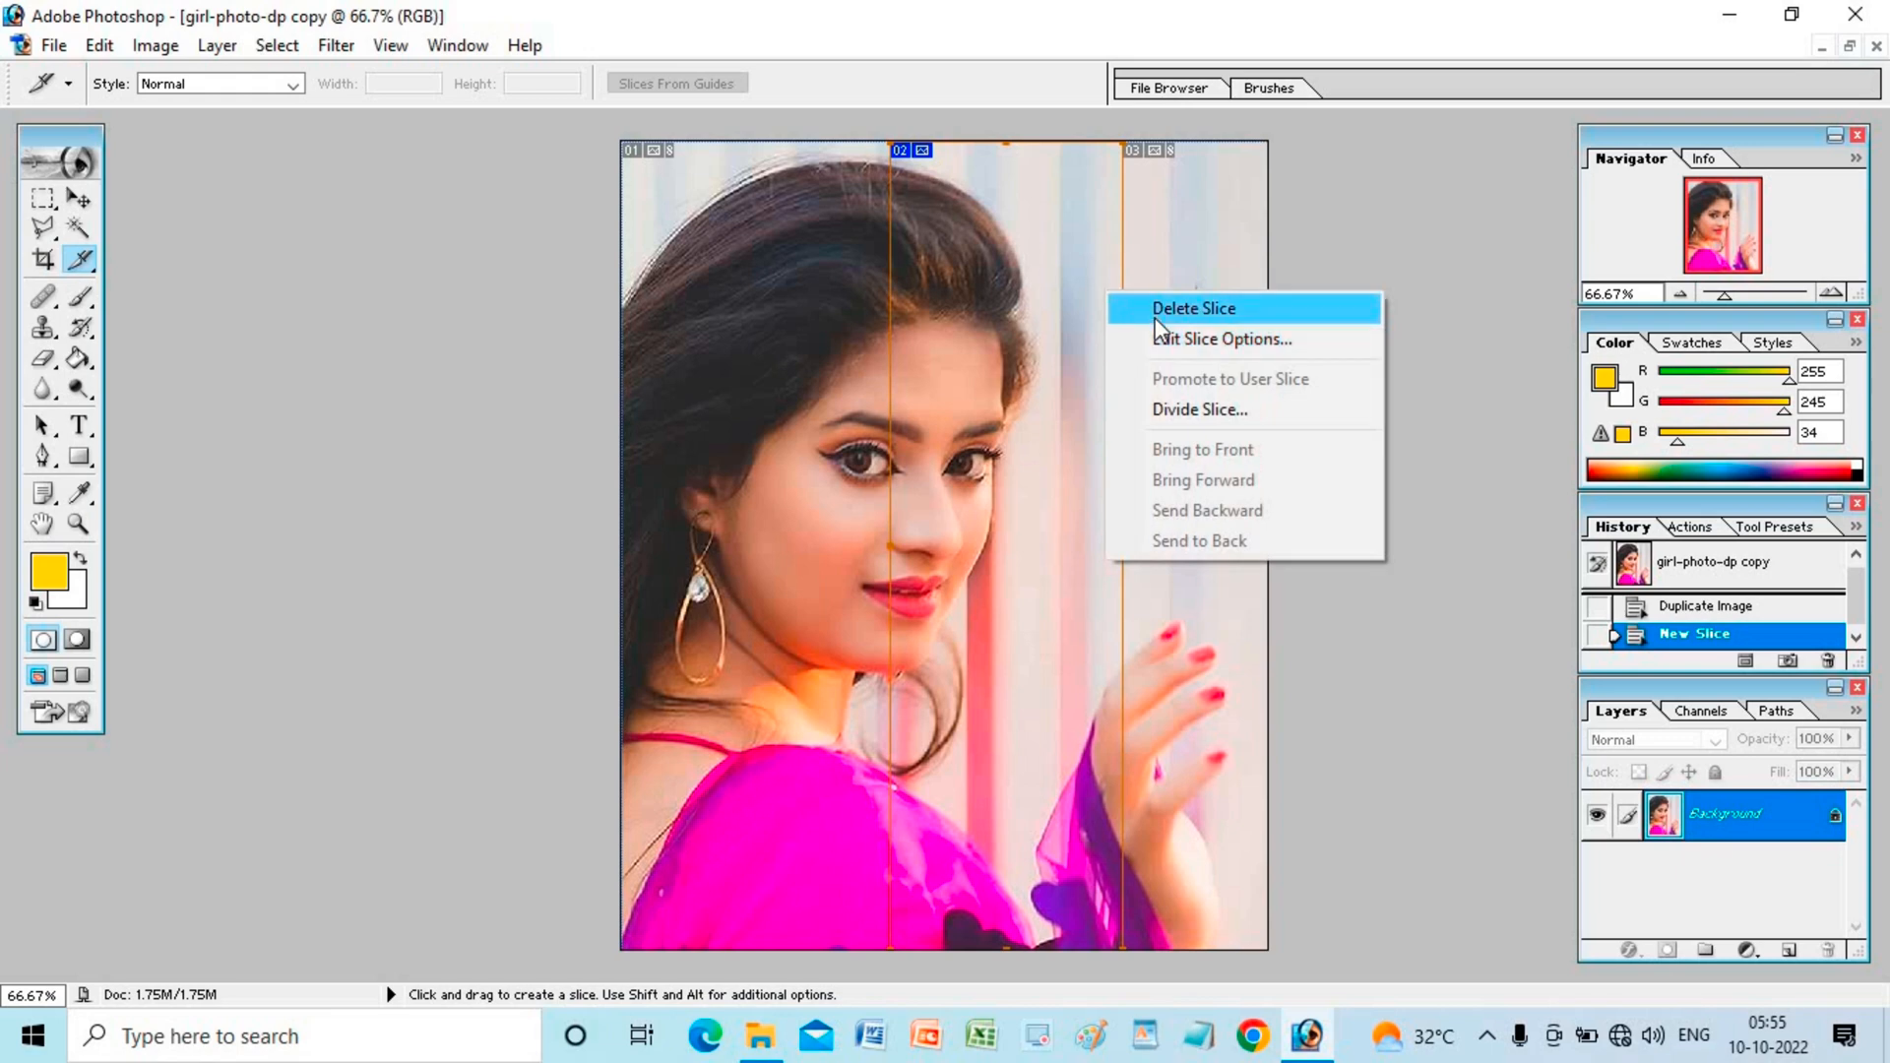
click(1155, 316)
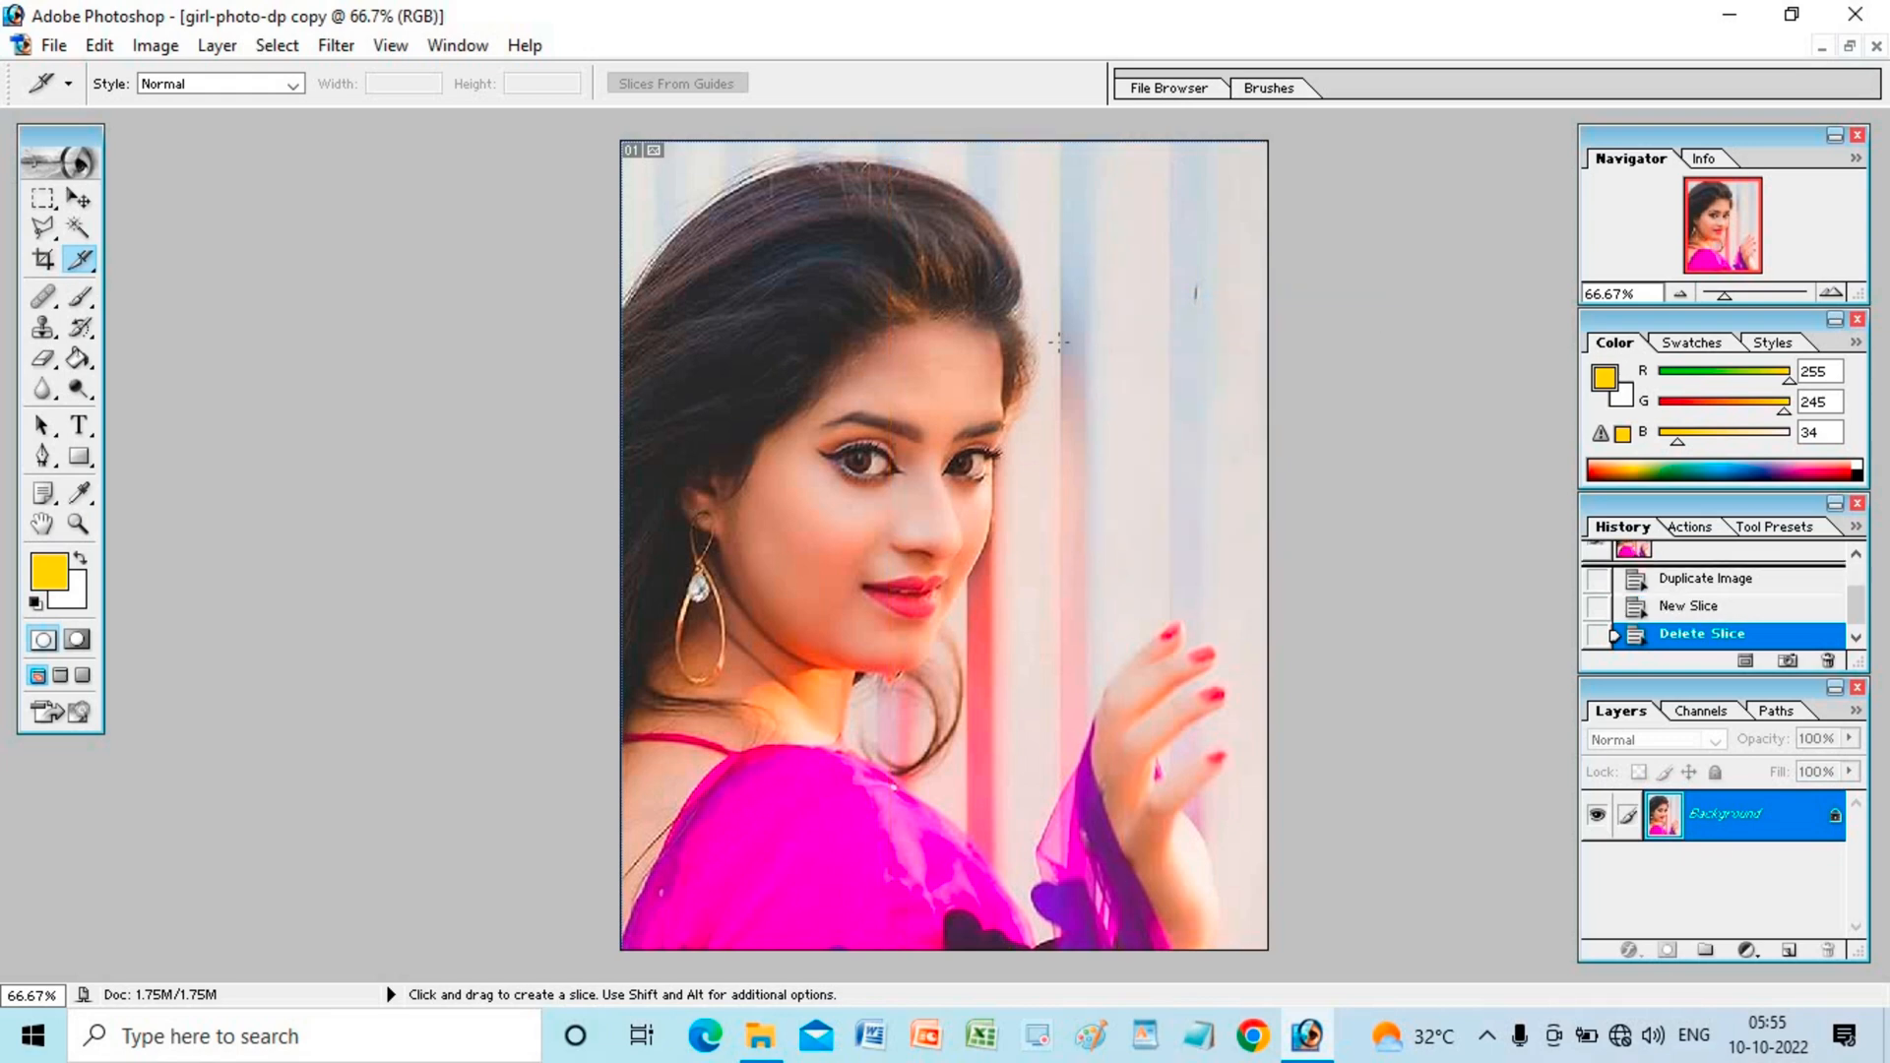
Step: Switch to the Slice Select tool, select the whole-photo slice, and draw a rectangular slice from the ear across the lower face and sari
click(80, 259)
click(177, 286)
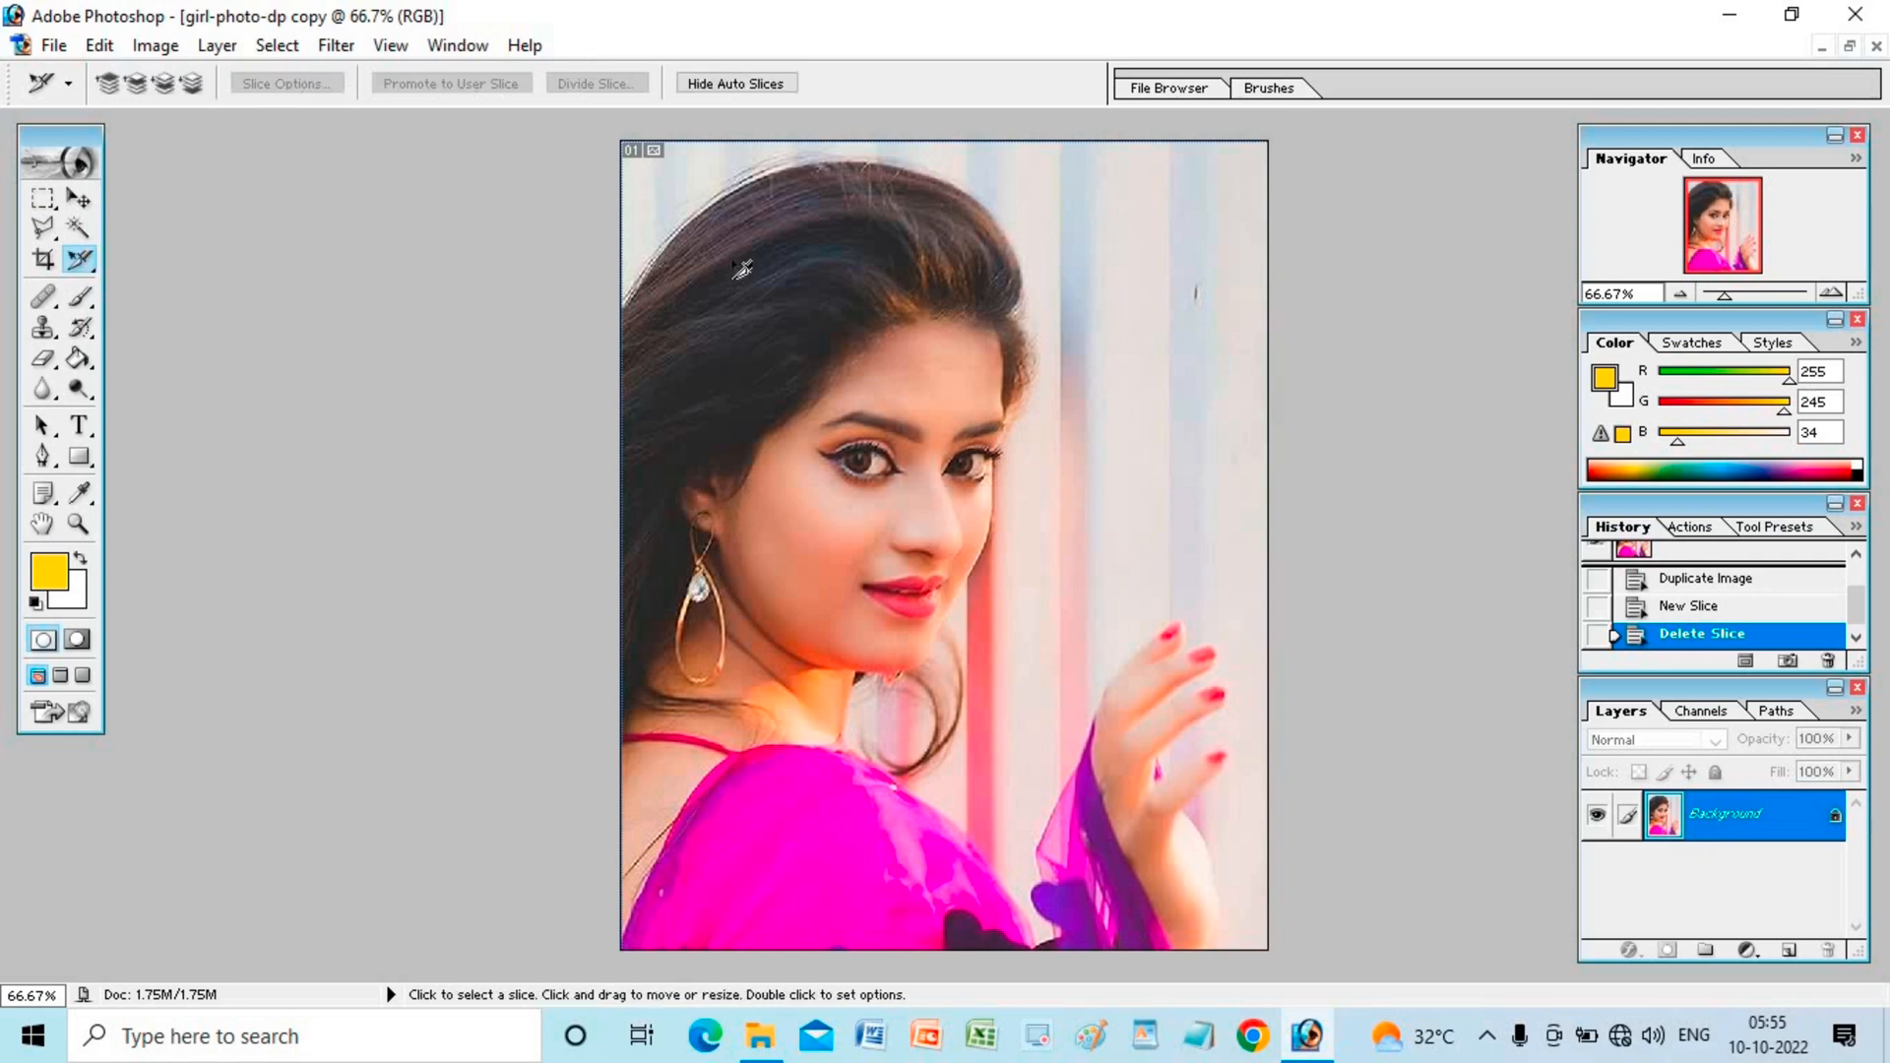
click(852, 154)
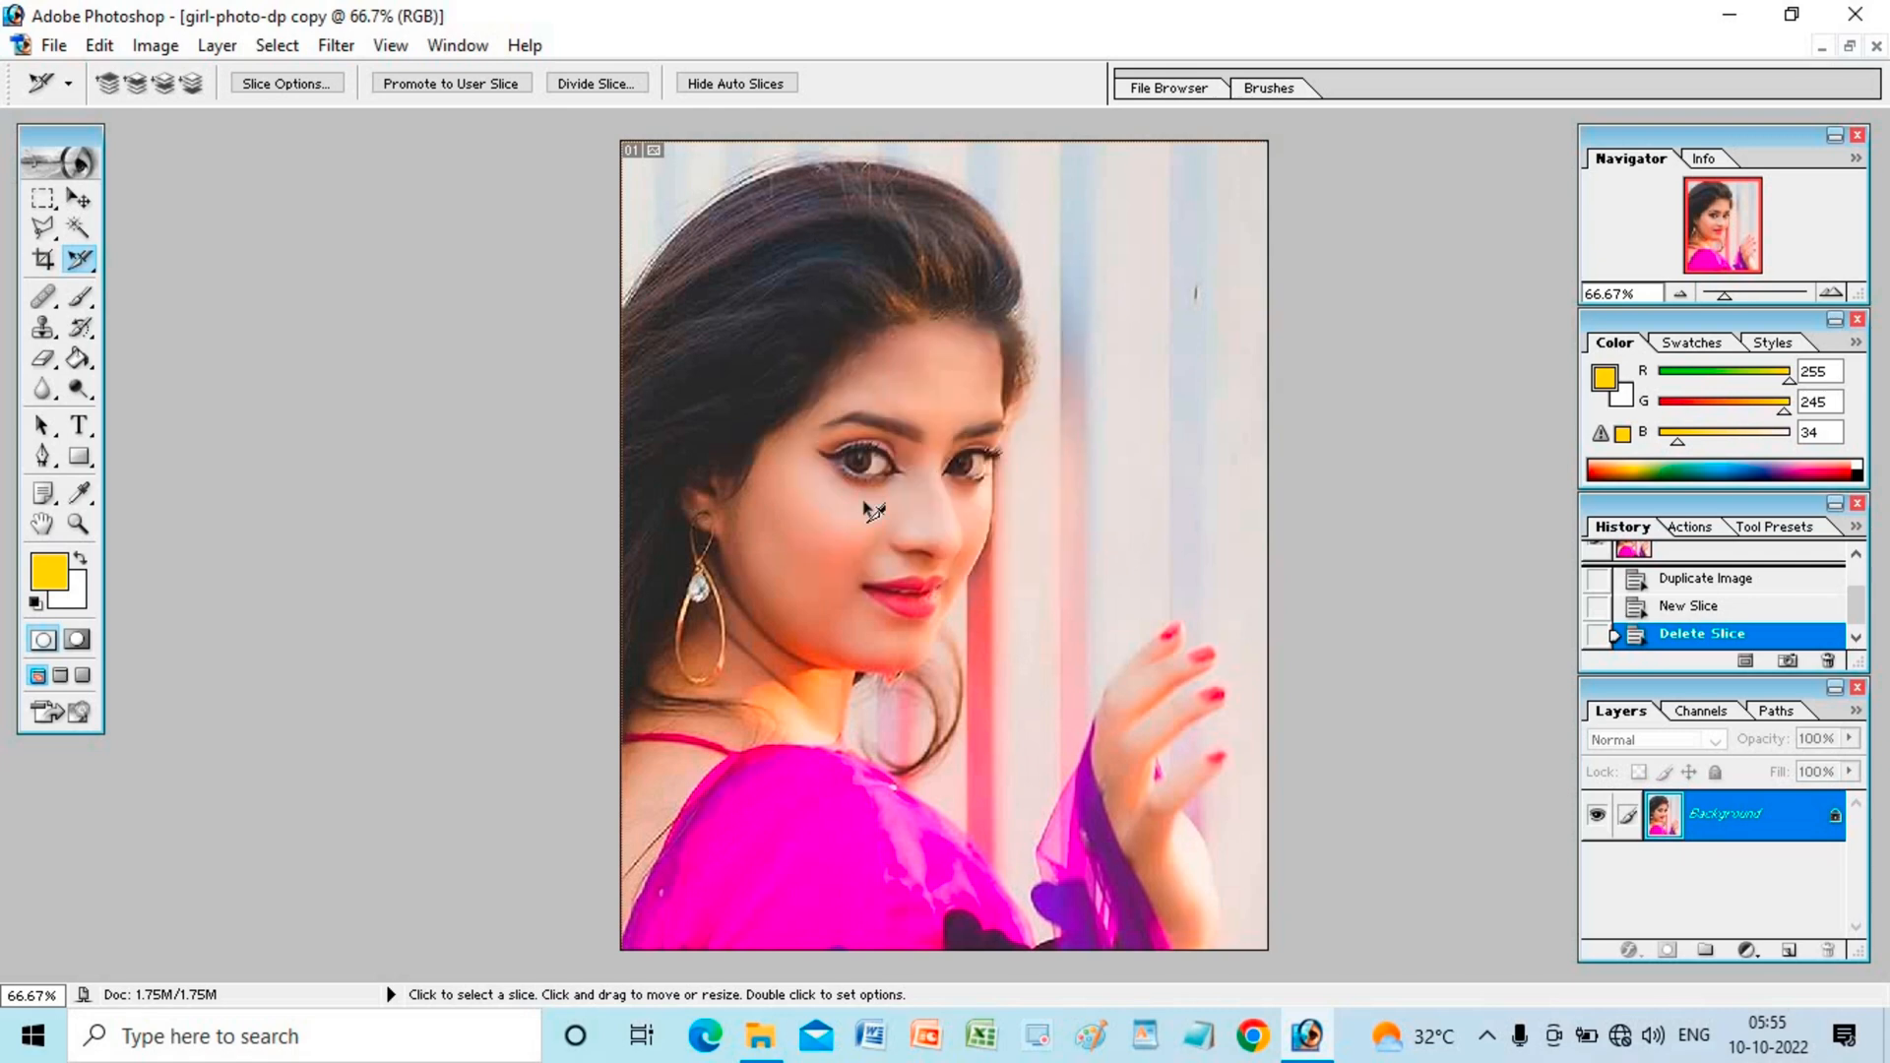
key(alt)
drag(701, 500, 1076, 866)
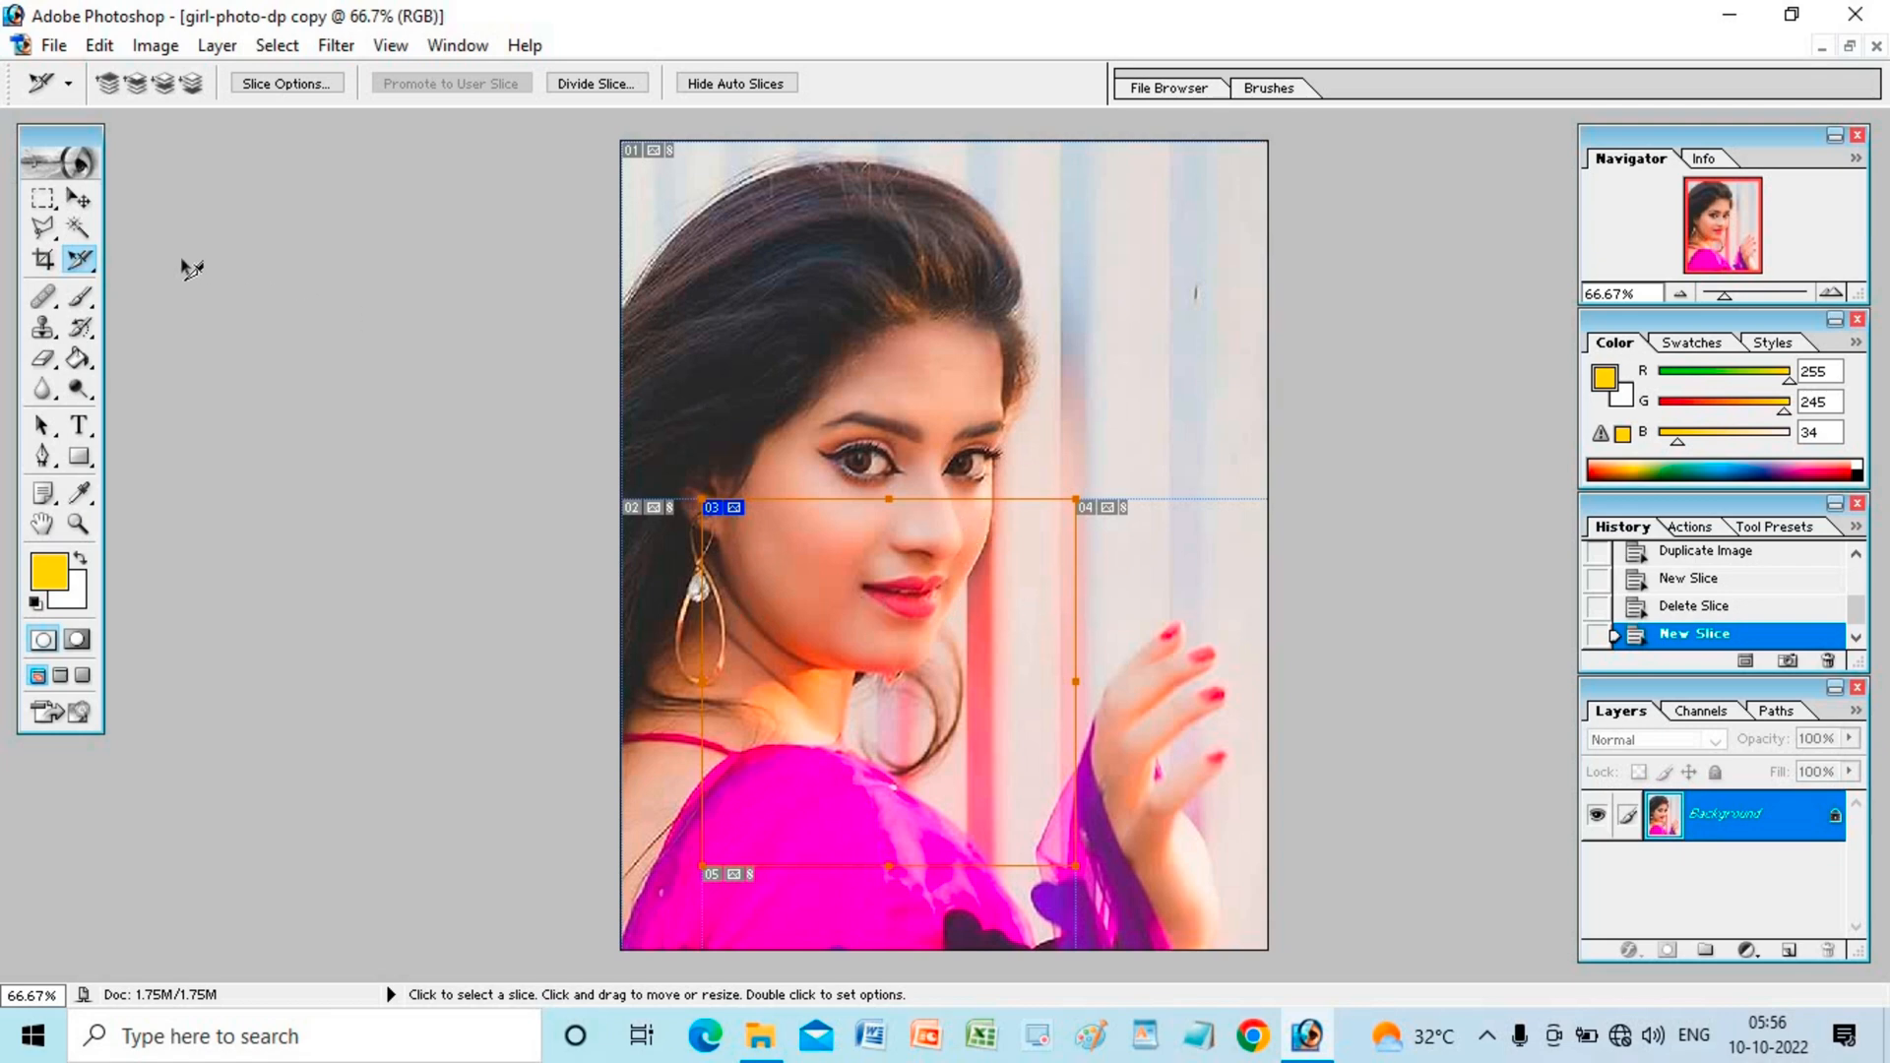
Step: Draw a second, smaller rectangular slice over the face from the forehead to the upper lip, overlapping the first one
click(80, 259)
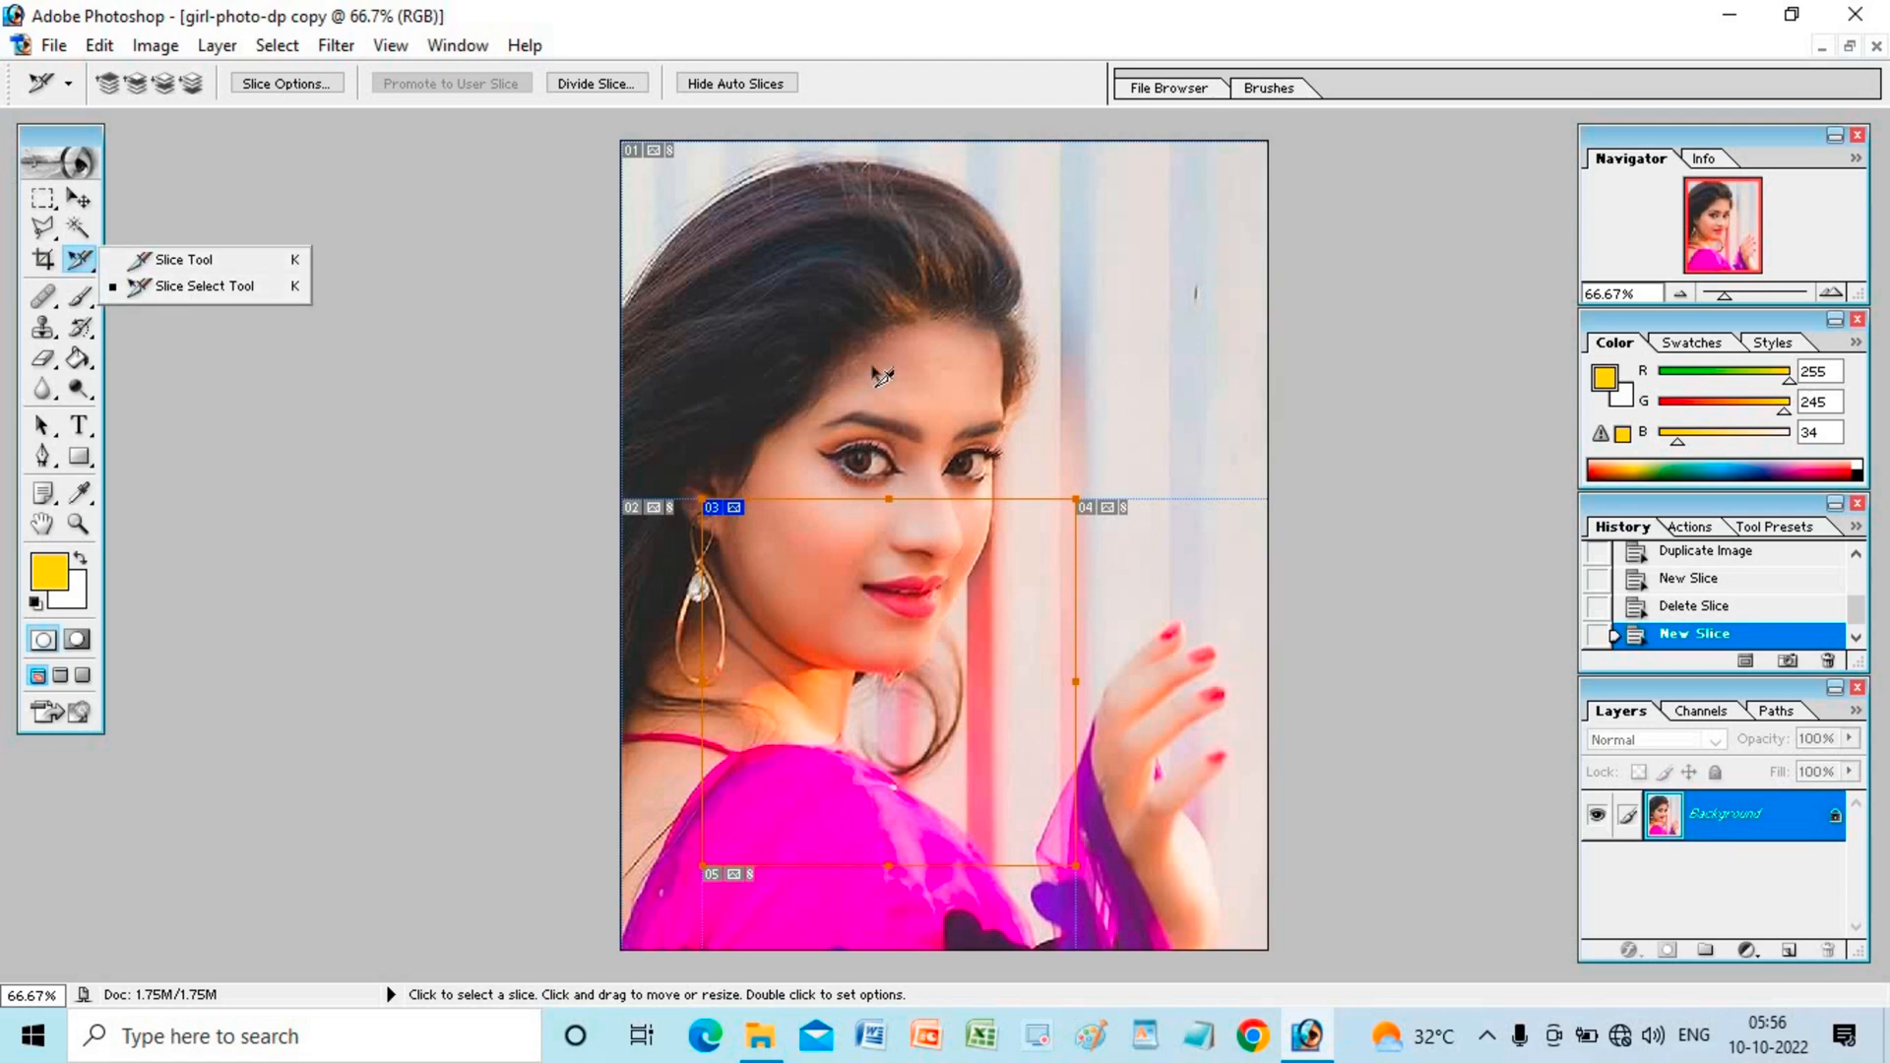
click(884, 311)
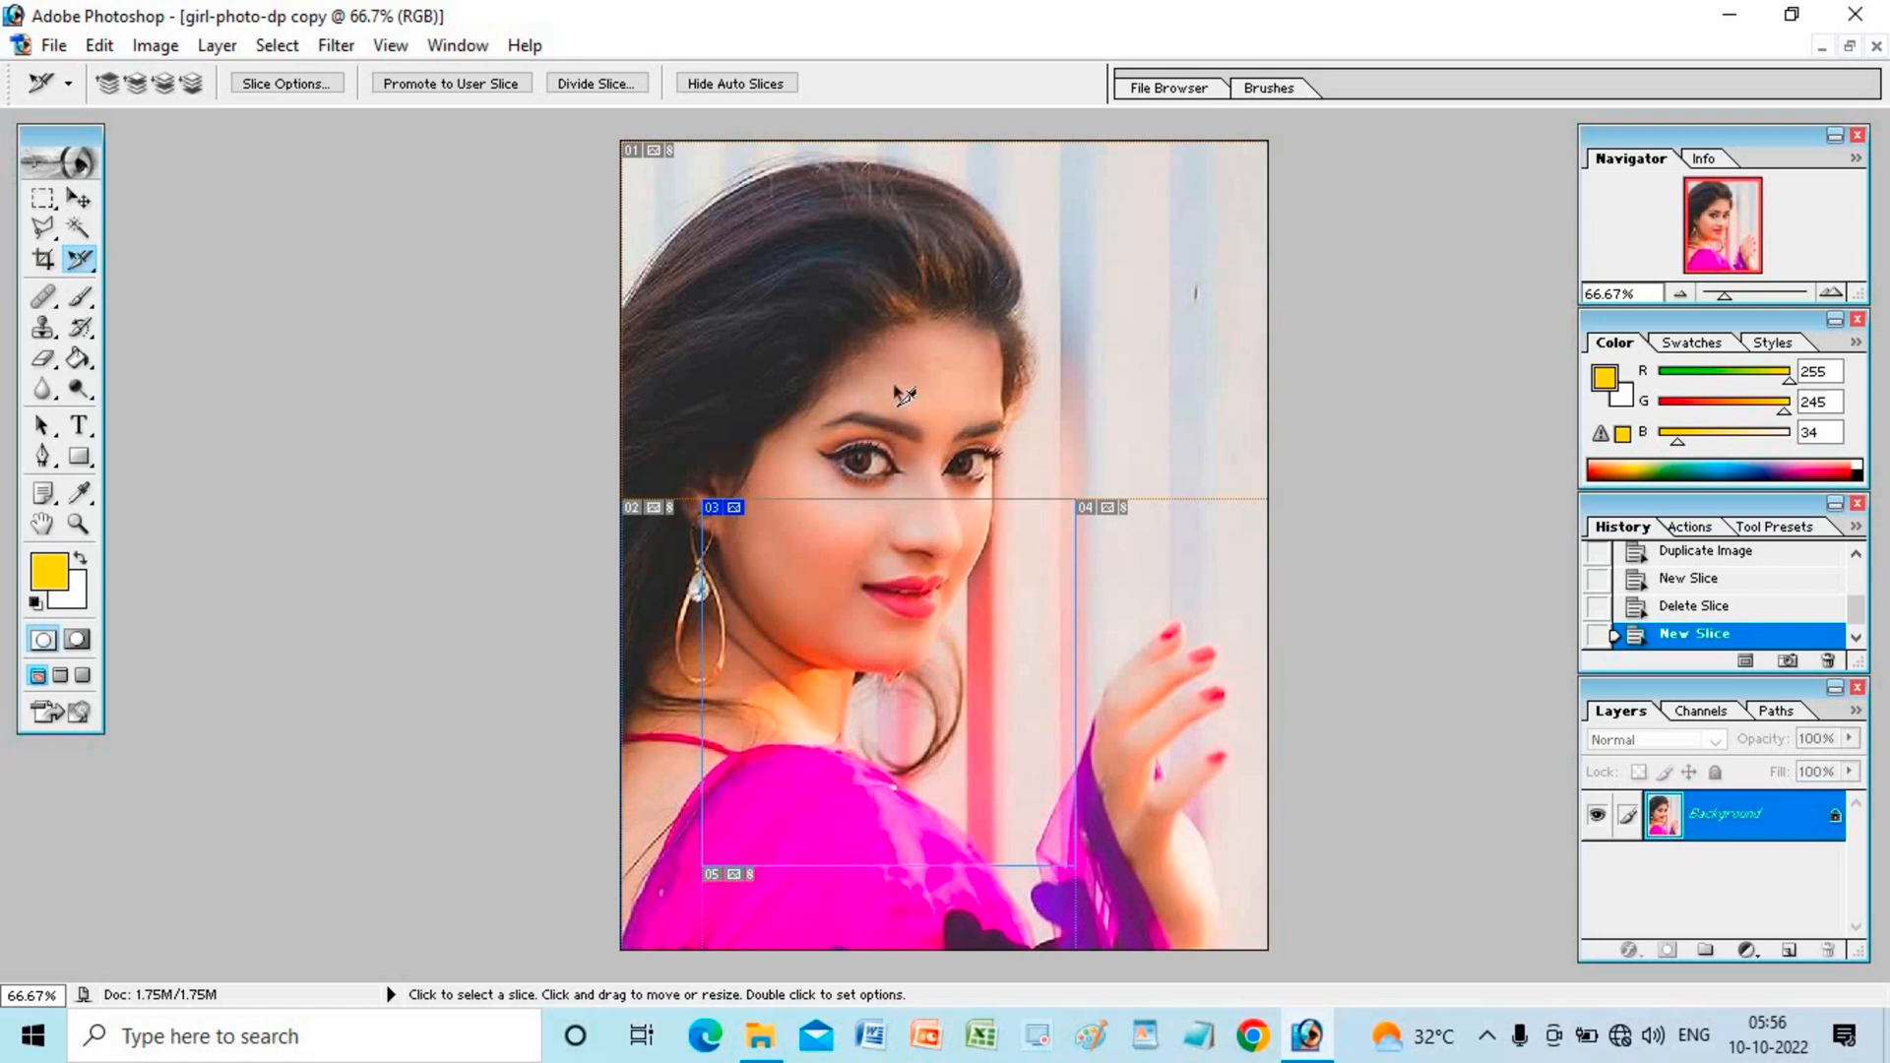
key(shift+k)
drag(884, 313, 1024, 581)
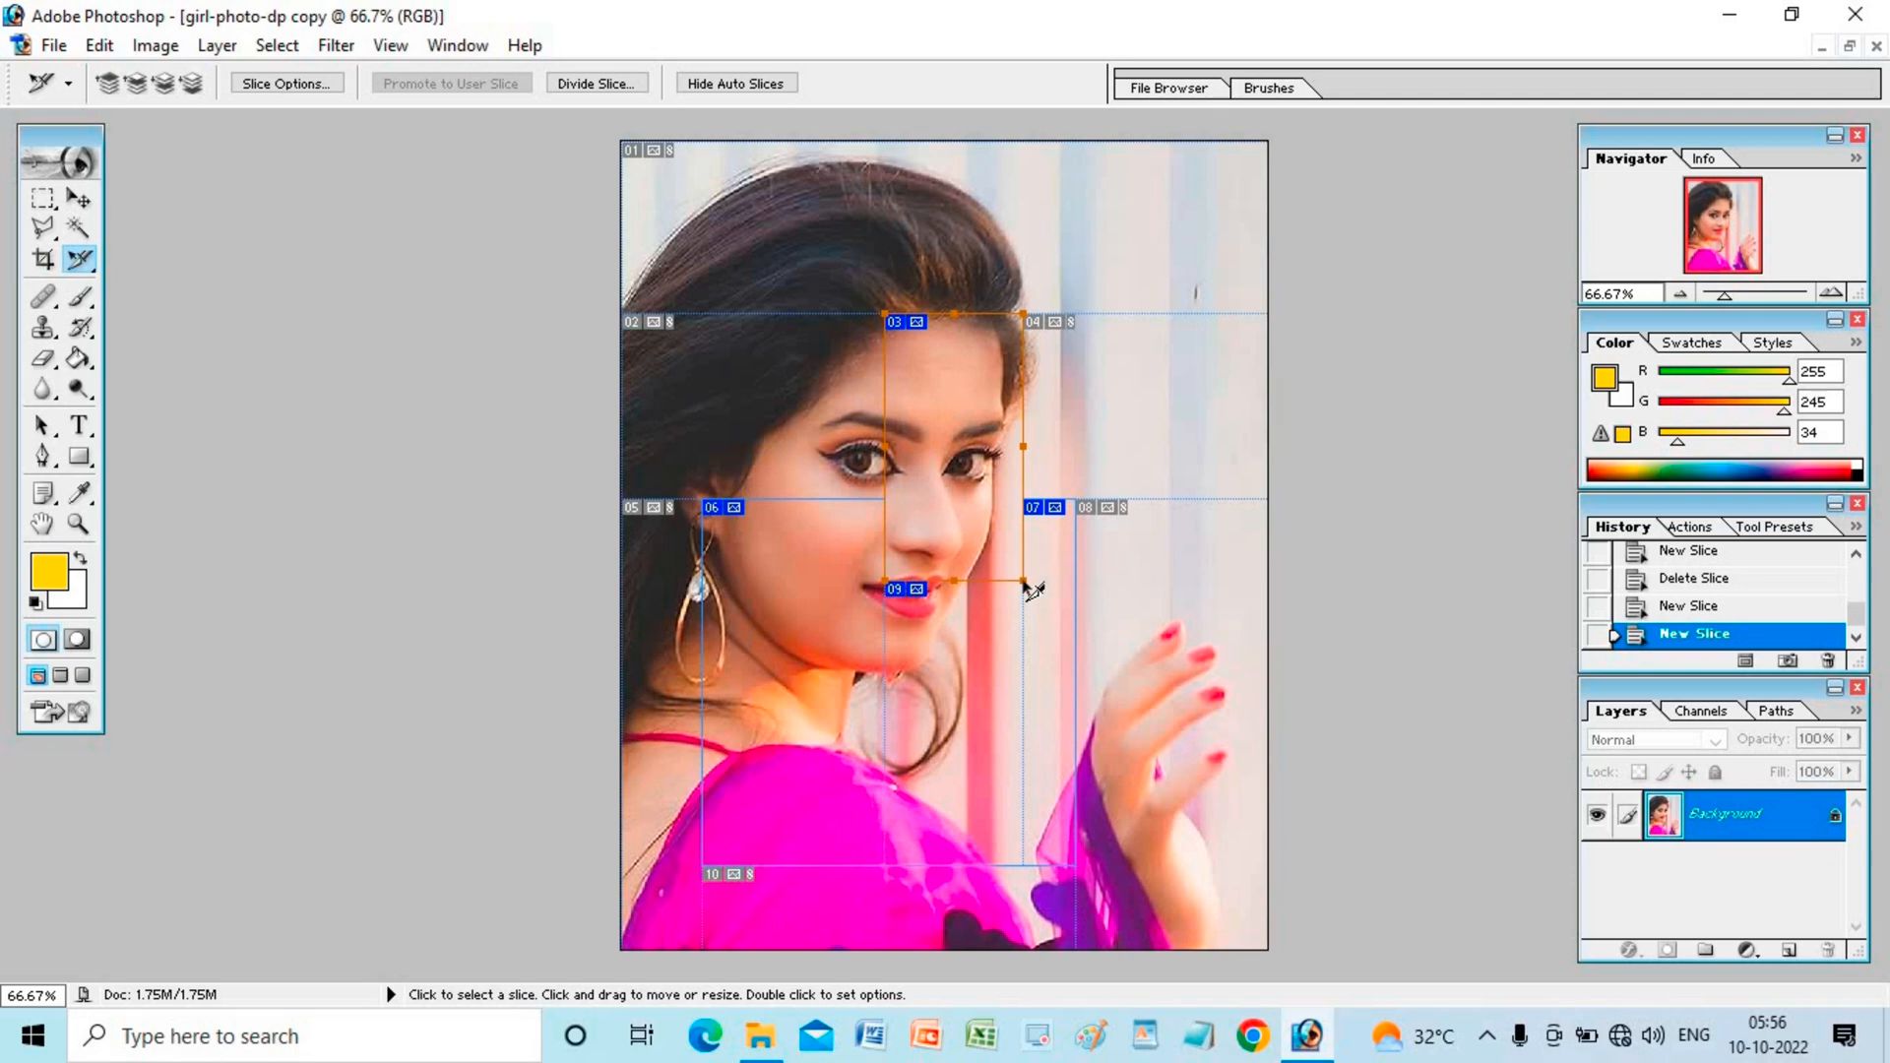
Step: Delete the small slice over the face and the larger rectangular slice beneath it
right_click(1017, 437)
click(1042, 453)
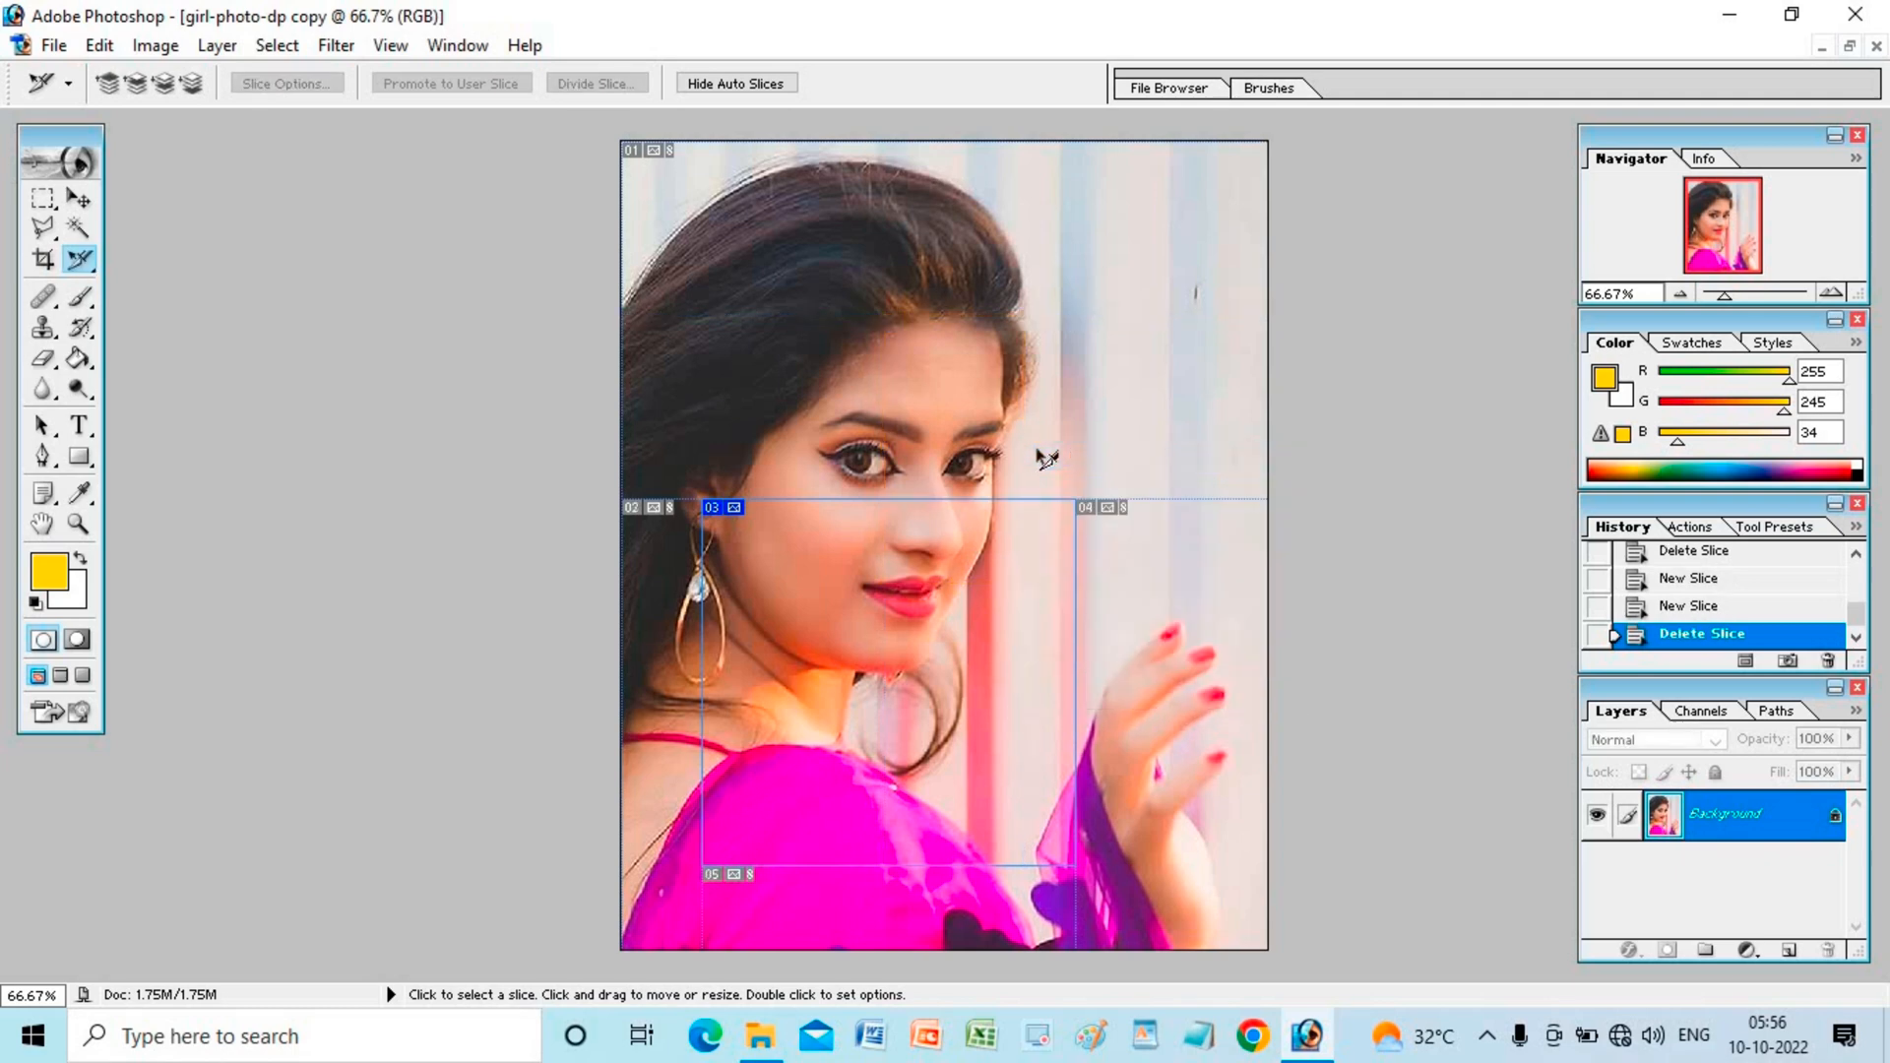
right_click(1018, 557)
click(1064, 578)
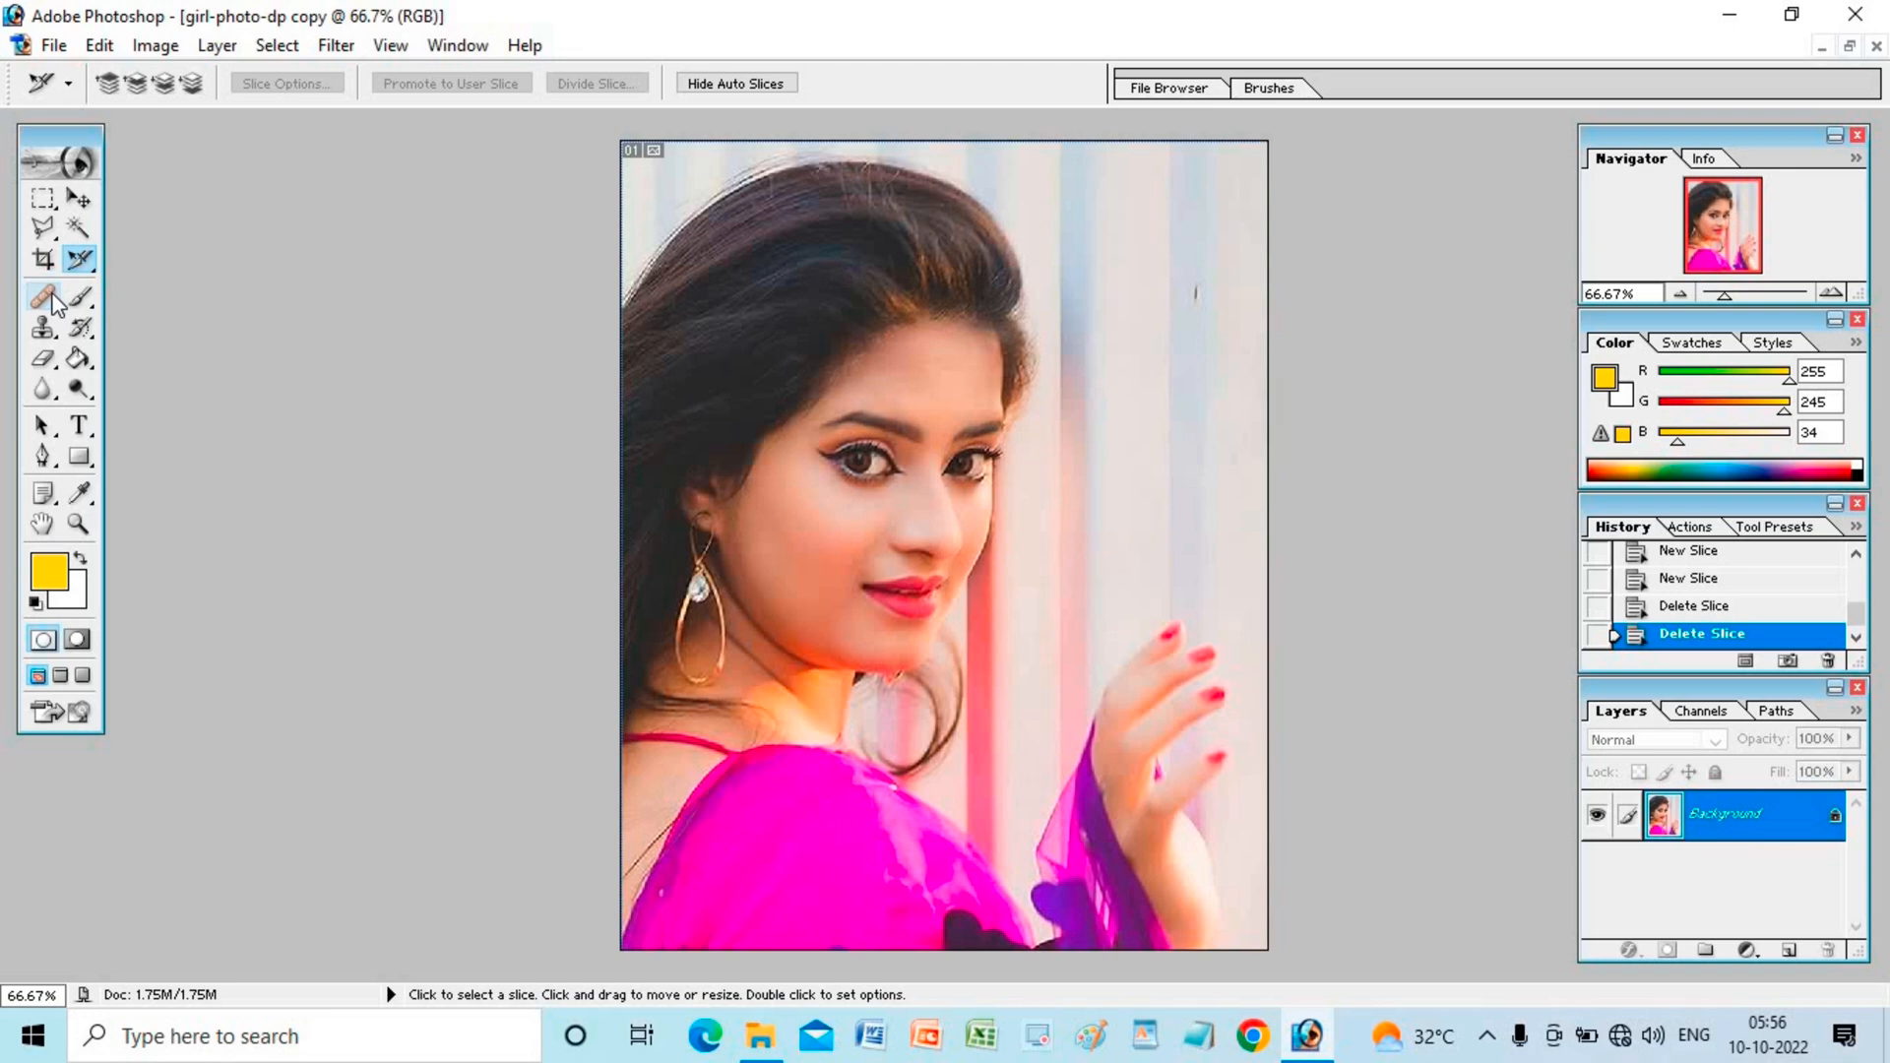
Step: With the Healing Brush tool, sample the face and paint a short stroke on the plain wall beside the hair
click(44, 298)
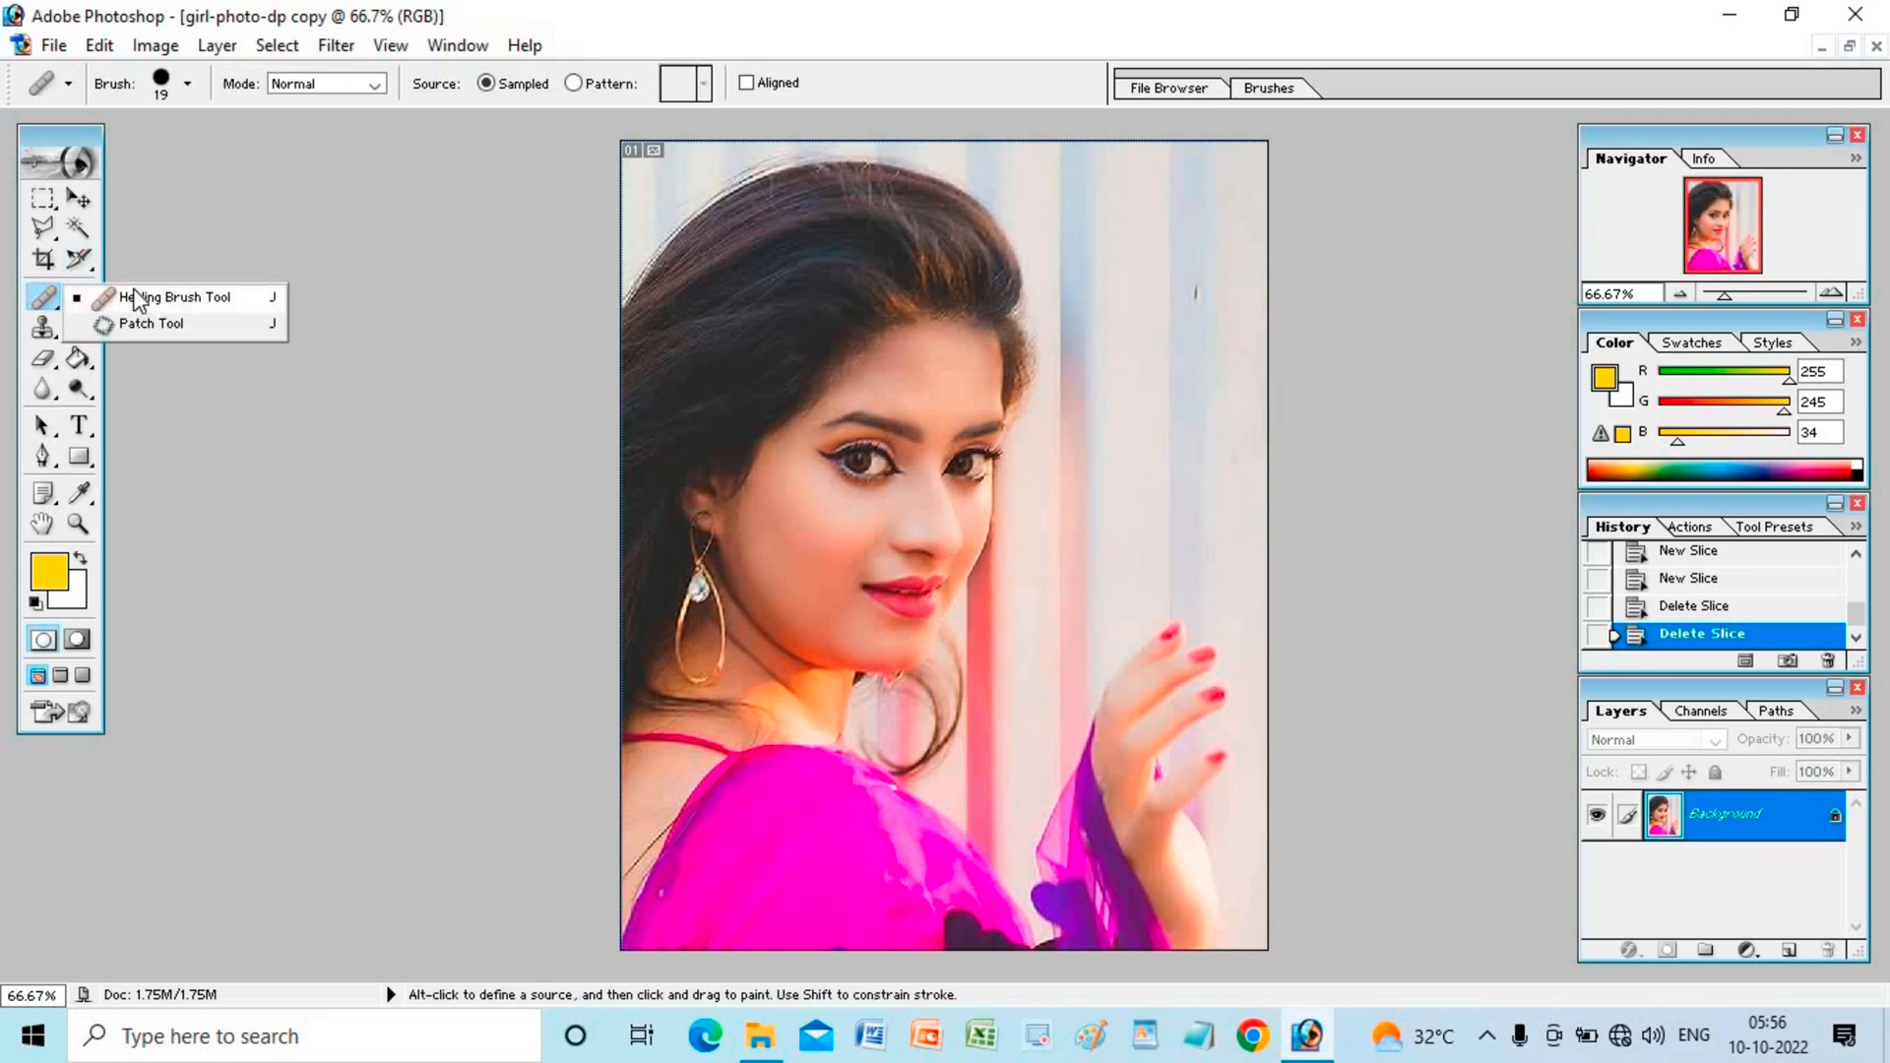
click(135, 296)
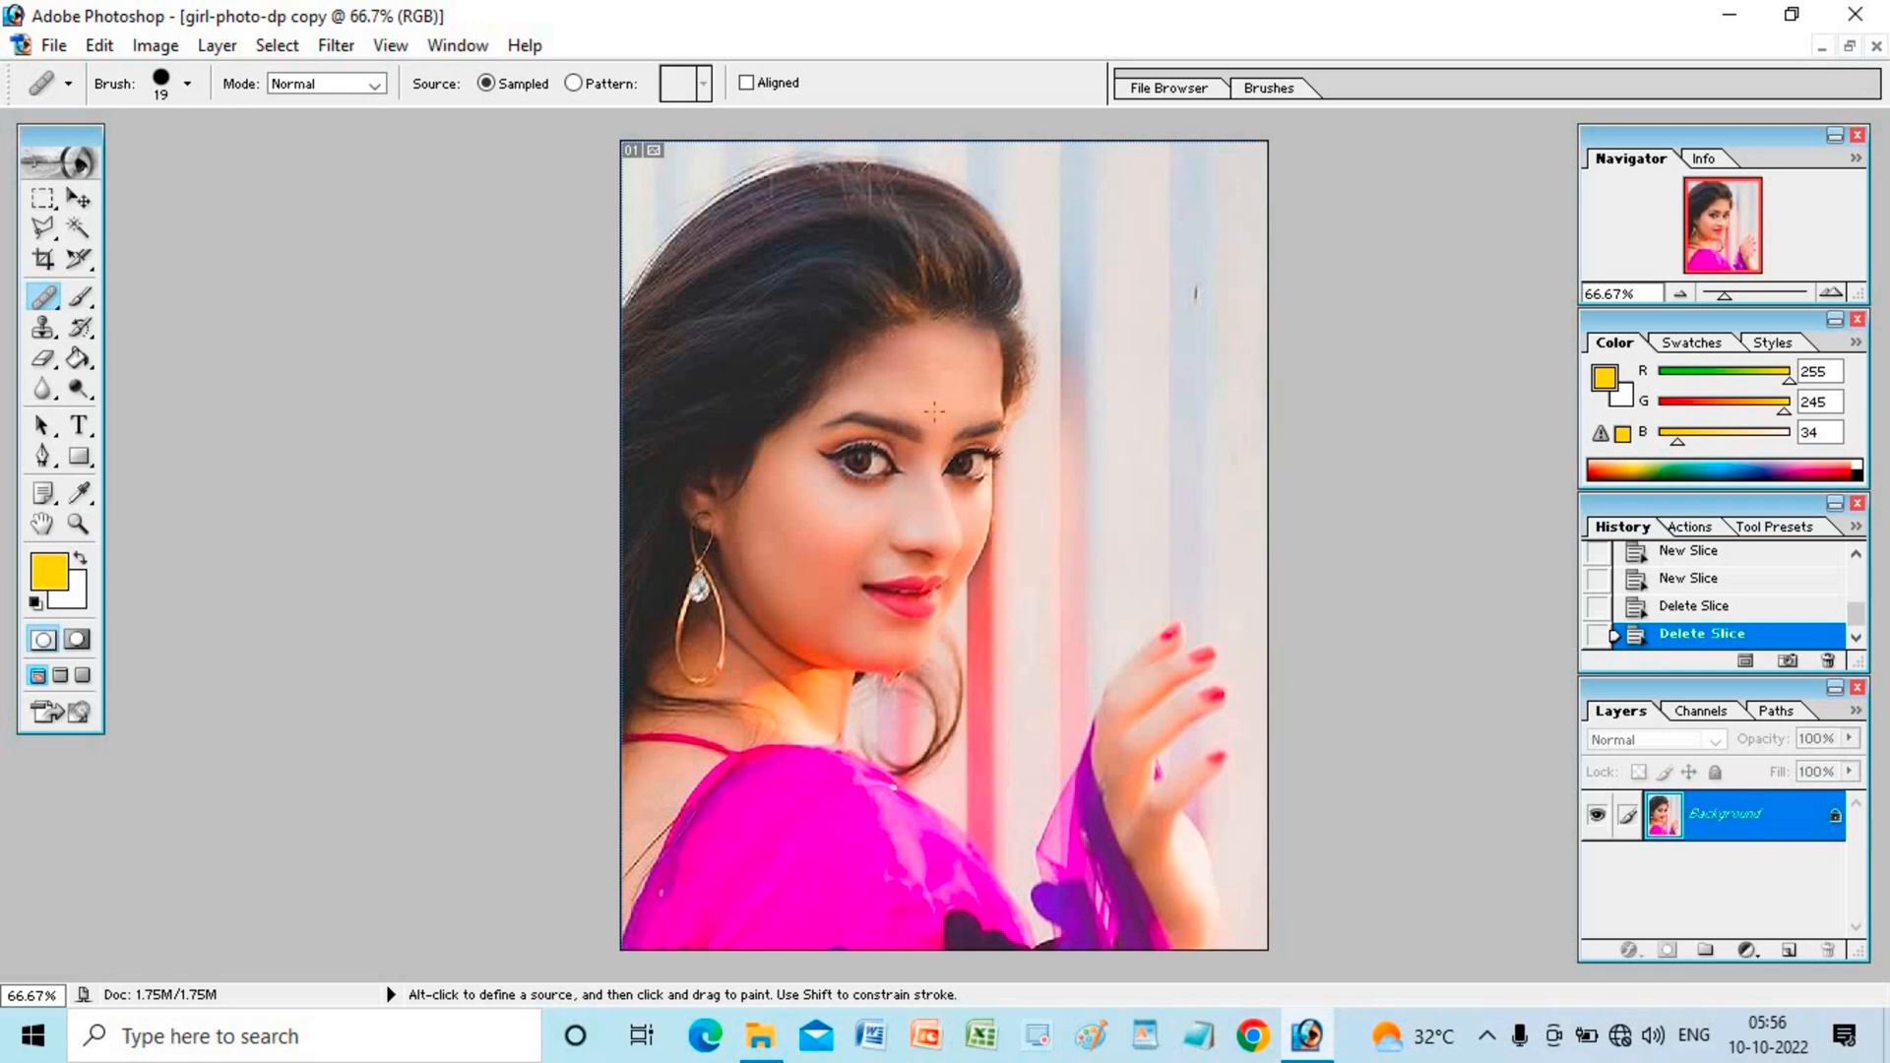
key(alt)
mouse_move(1142, 245)
mouse_down()
mouse_move(1120, 361)
mouse_move(1158, 336)
mouse_move(1167, 260)
mouse_move(1140, 328)
mouse_move(1161, 263)
mouse_move(1120, 327)
mouse_move(1142, 276)
mouse_up()
Step: Set the Healing Brush diameter to 92 px and paint a copy of the face on the wall above the raised hand
right_click(1122, 499)
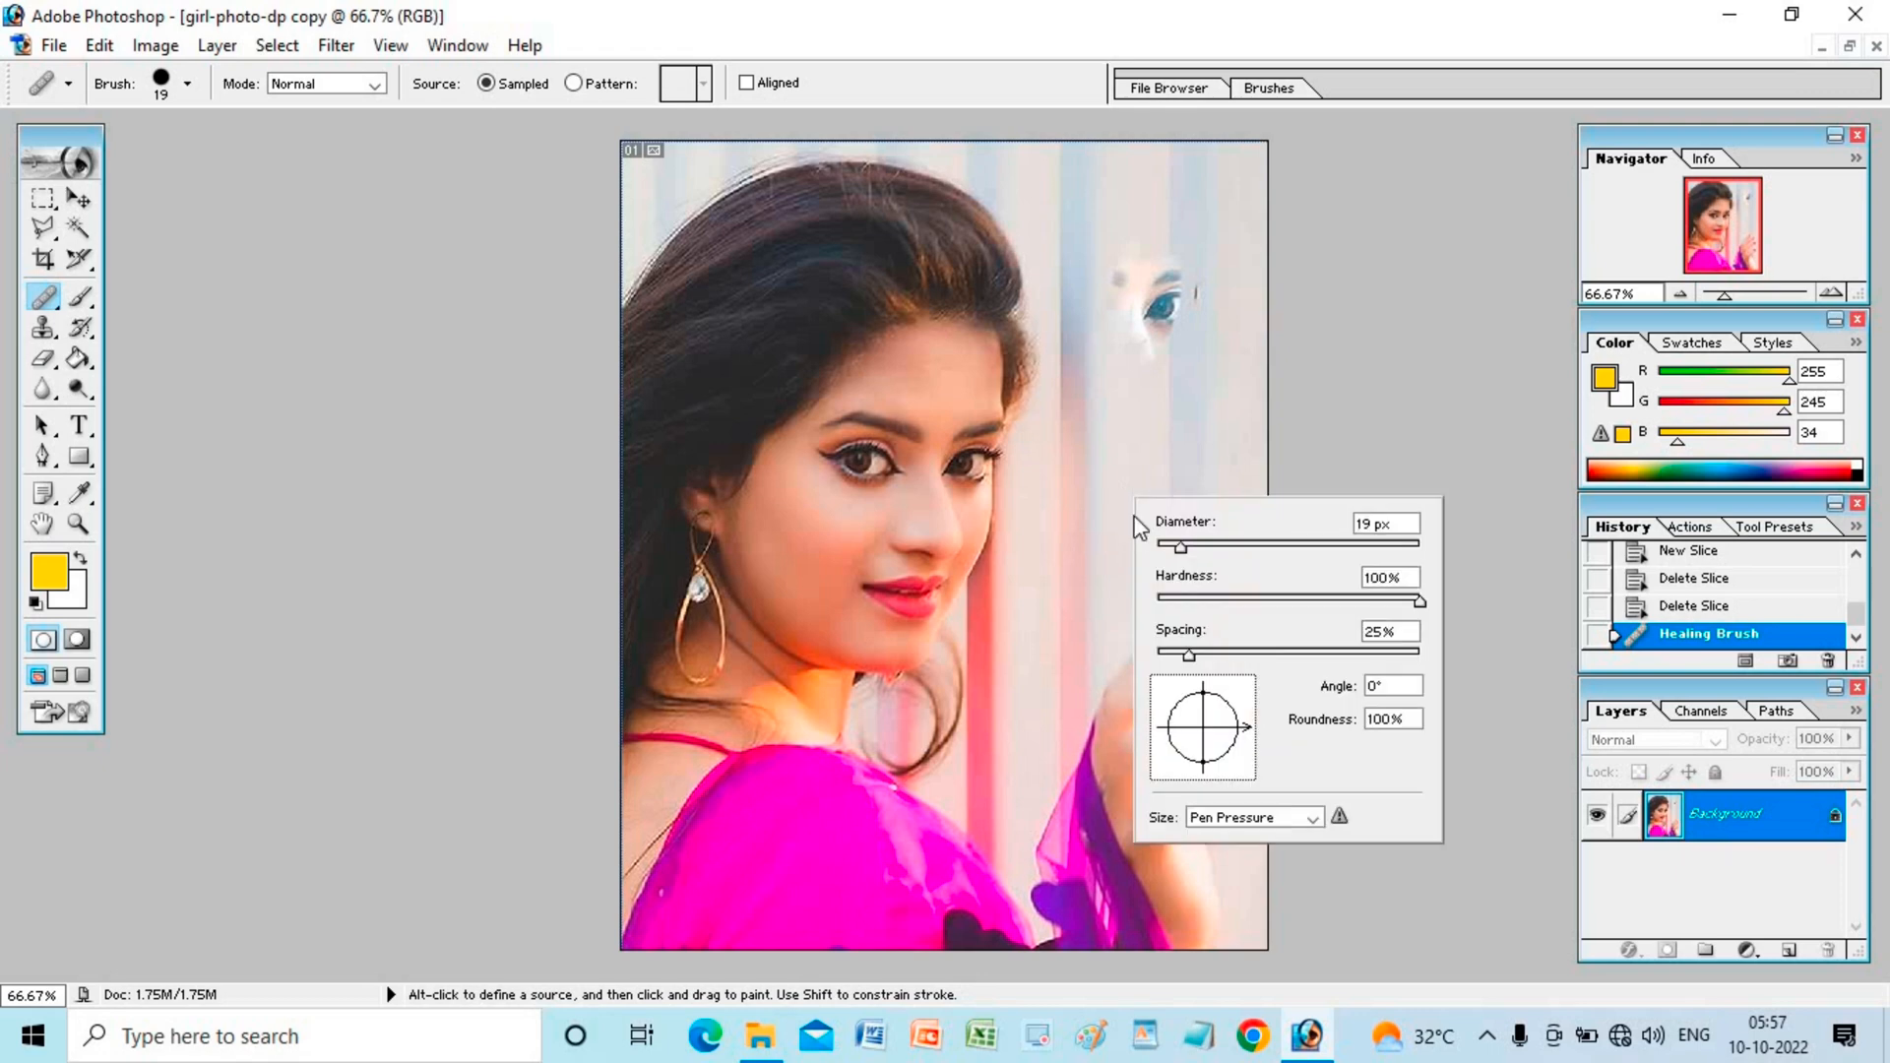
drag(1193, 545, 1280, 556)
mouse_move(1112, 443)
mouse_down()
mouse_move(1182, 556)
mouse_move(1071, 526)
mouse_move(1123, 610)
mouse_move(1197, 522)
mouse_move(1074, 512)
mouse_move(1125, 440)
mouse_move(1181, 488)
mouse_move(1206, 561)
mouse_move(1177, 606)
mouse_move(1046, 603)
mouse_move(1024, 563)
mouse_move(1014, 526)
mouse_move(1074, 460)
mouse_move(1142, 460)
mouse_move(1167, 567)
mouse_up()
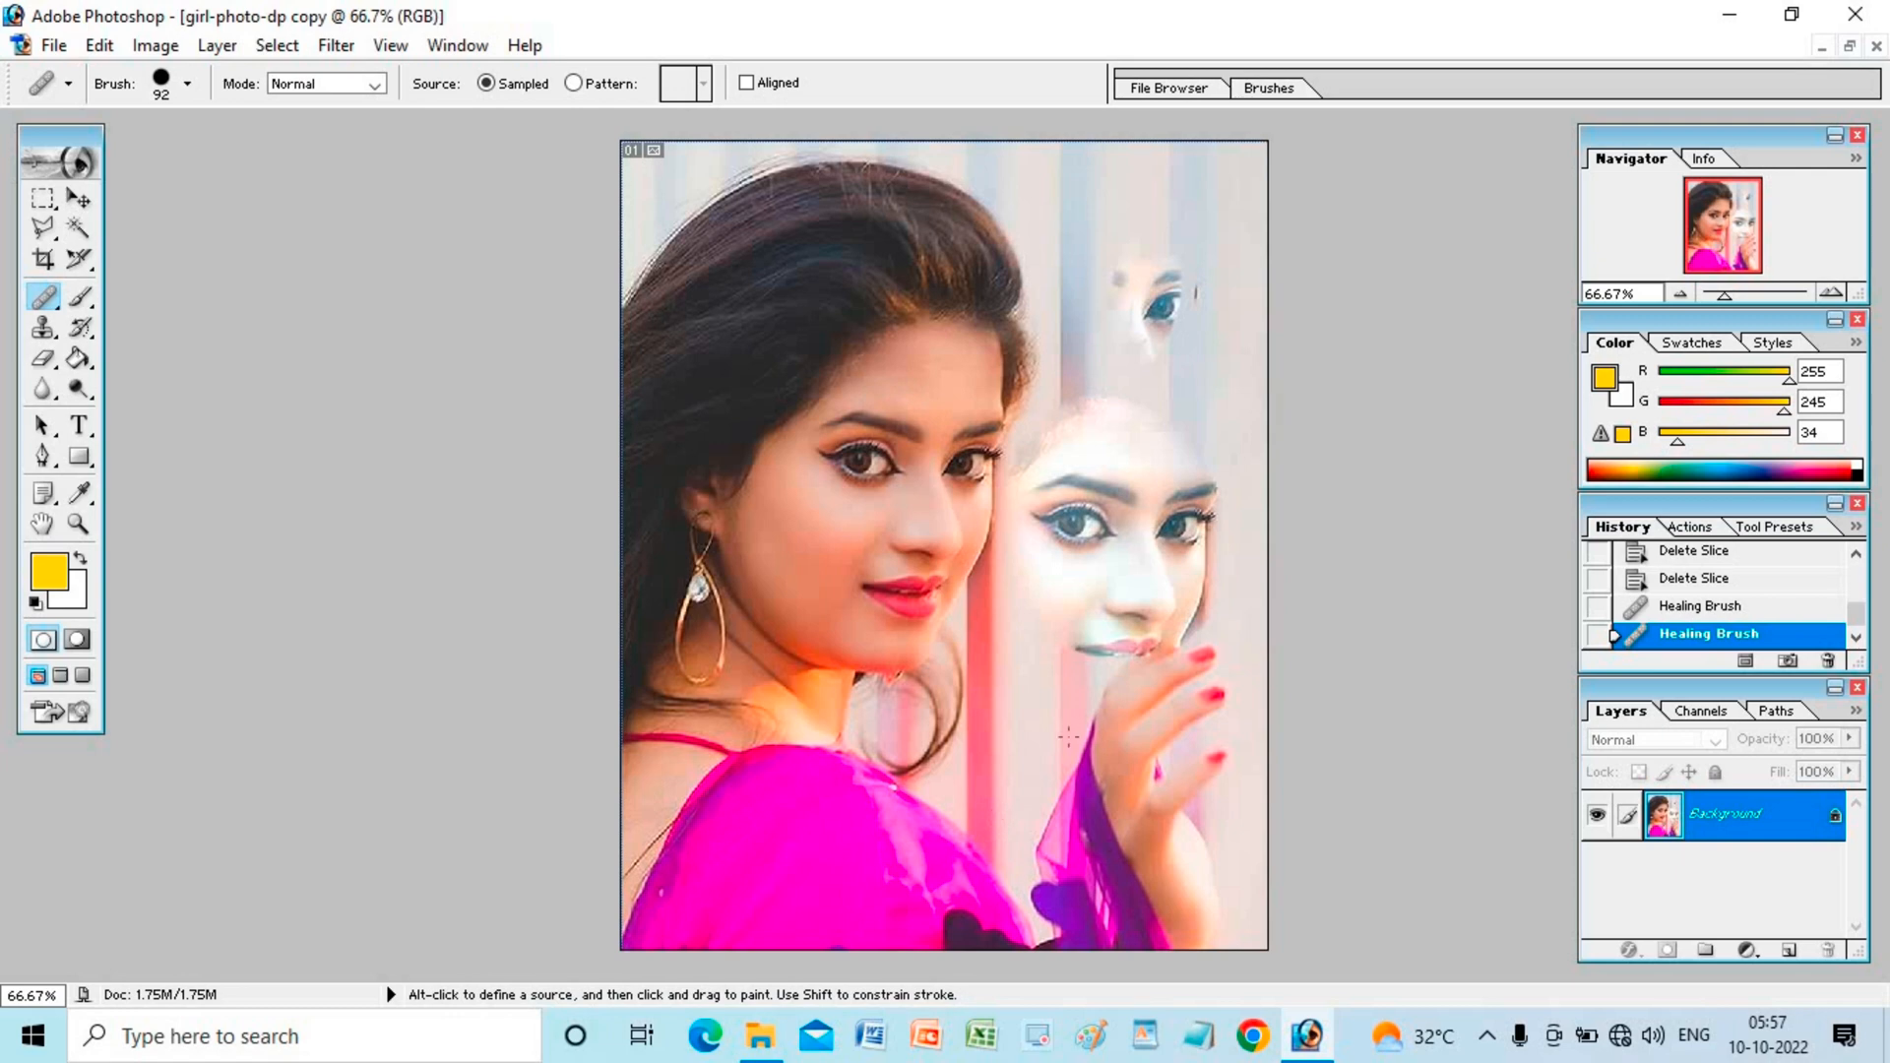
mouse_move(1131, 483)
mouse_down()
mouse_move(1088, 551)
mouse_move(1108, 630)
mouse_move(1186, 492)
mouse_move(1196, 600)
mouse_move(1137, 645)
mouse_move(1083, 645)
mouse_move(1029, 522)
mouse_move(1061, 458)
mouse_move(1118, 465)
mouse_move(1044, 431)
mouse_move(1112, 404)
mouse_move(1184, 469)
mouse_move(1233, 527)
mouse_move(1238, 602)
mouse_move(1172, 672)
mouse_up()
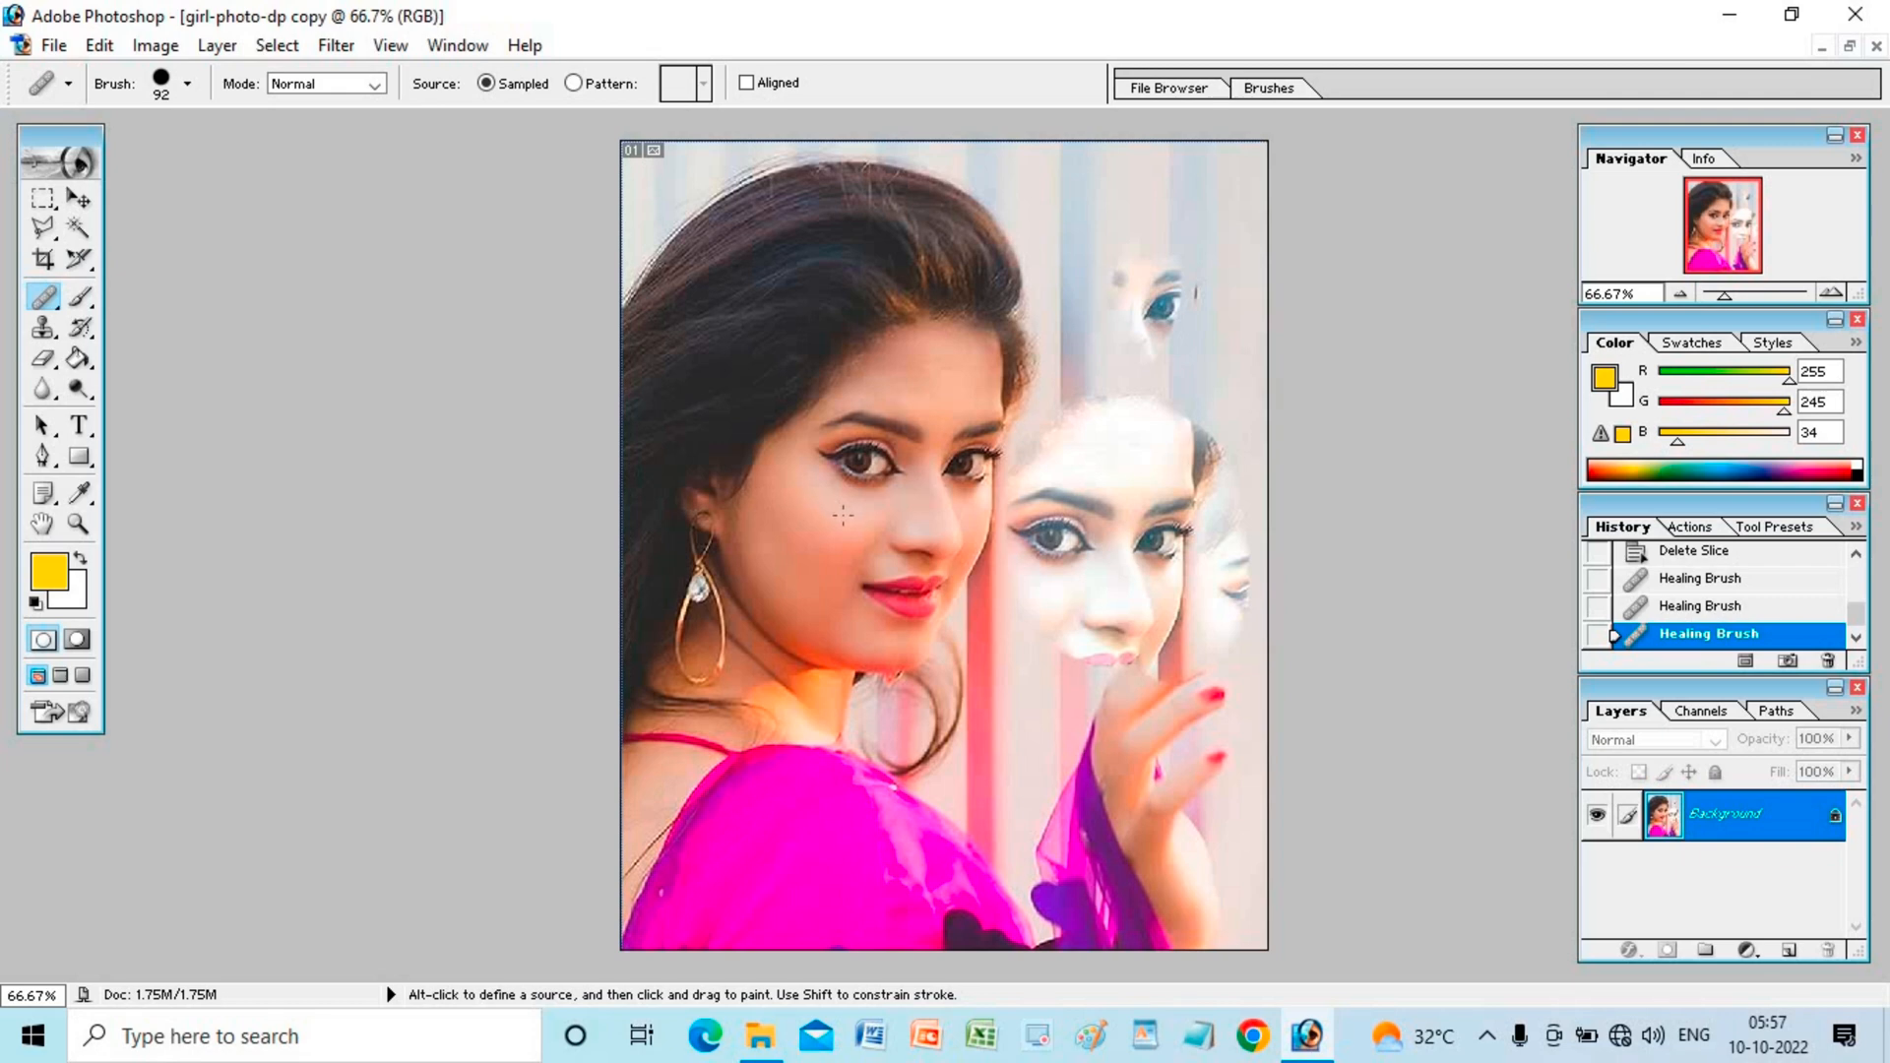
Step: Try healing the cheek edge beside the earring with a sample from the cheek, inspect it at 200% zoom, and undo it
key(alt)
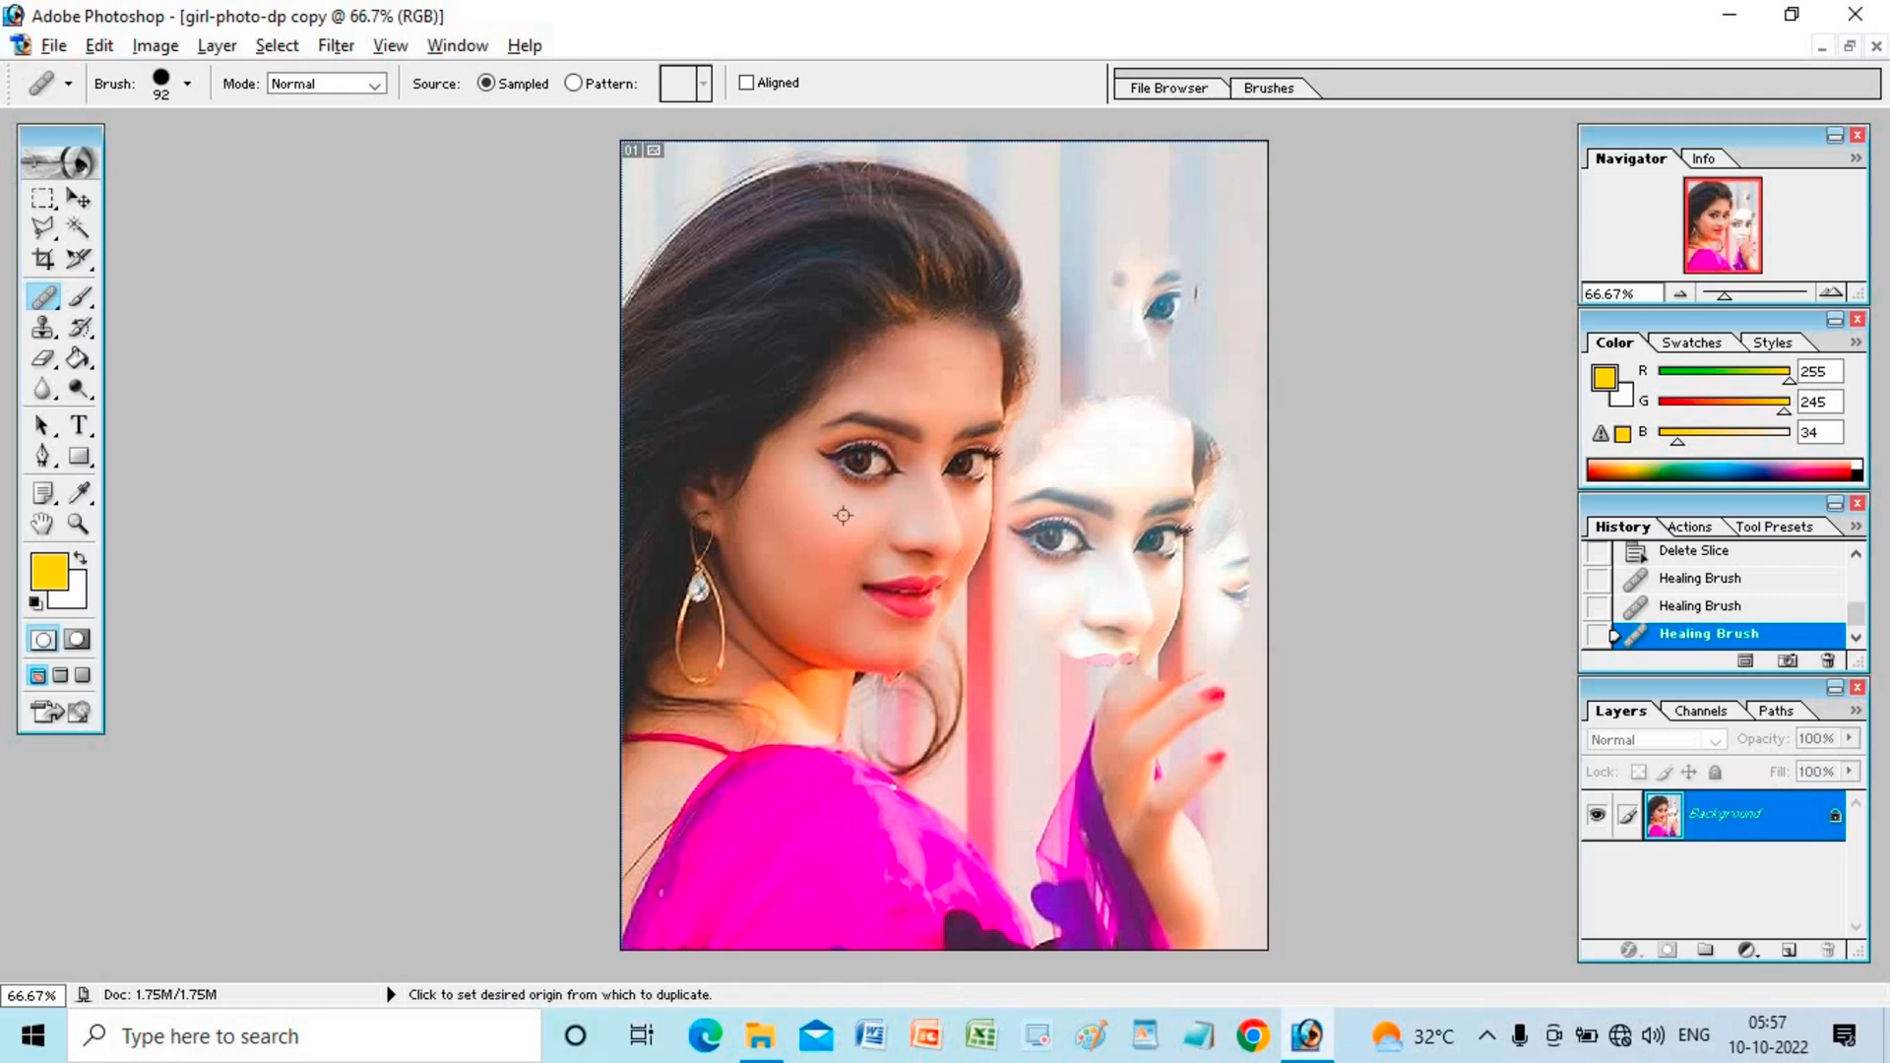
alt+click(842, 515)
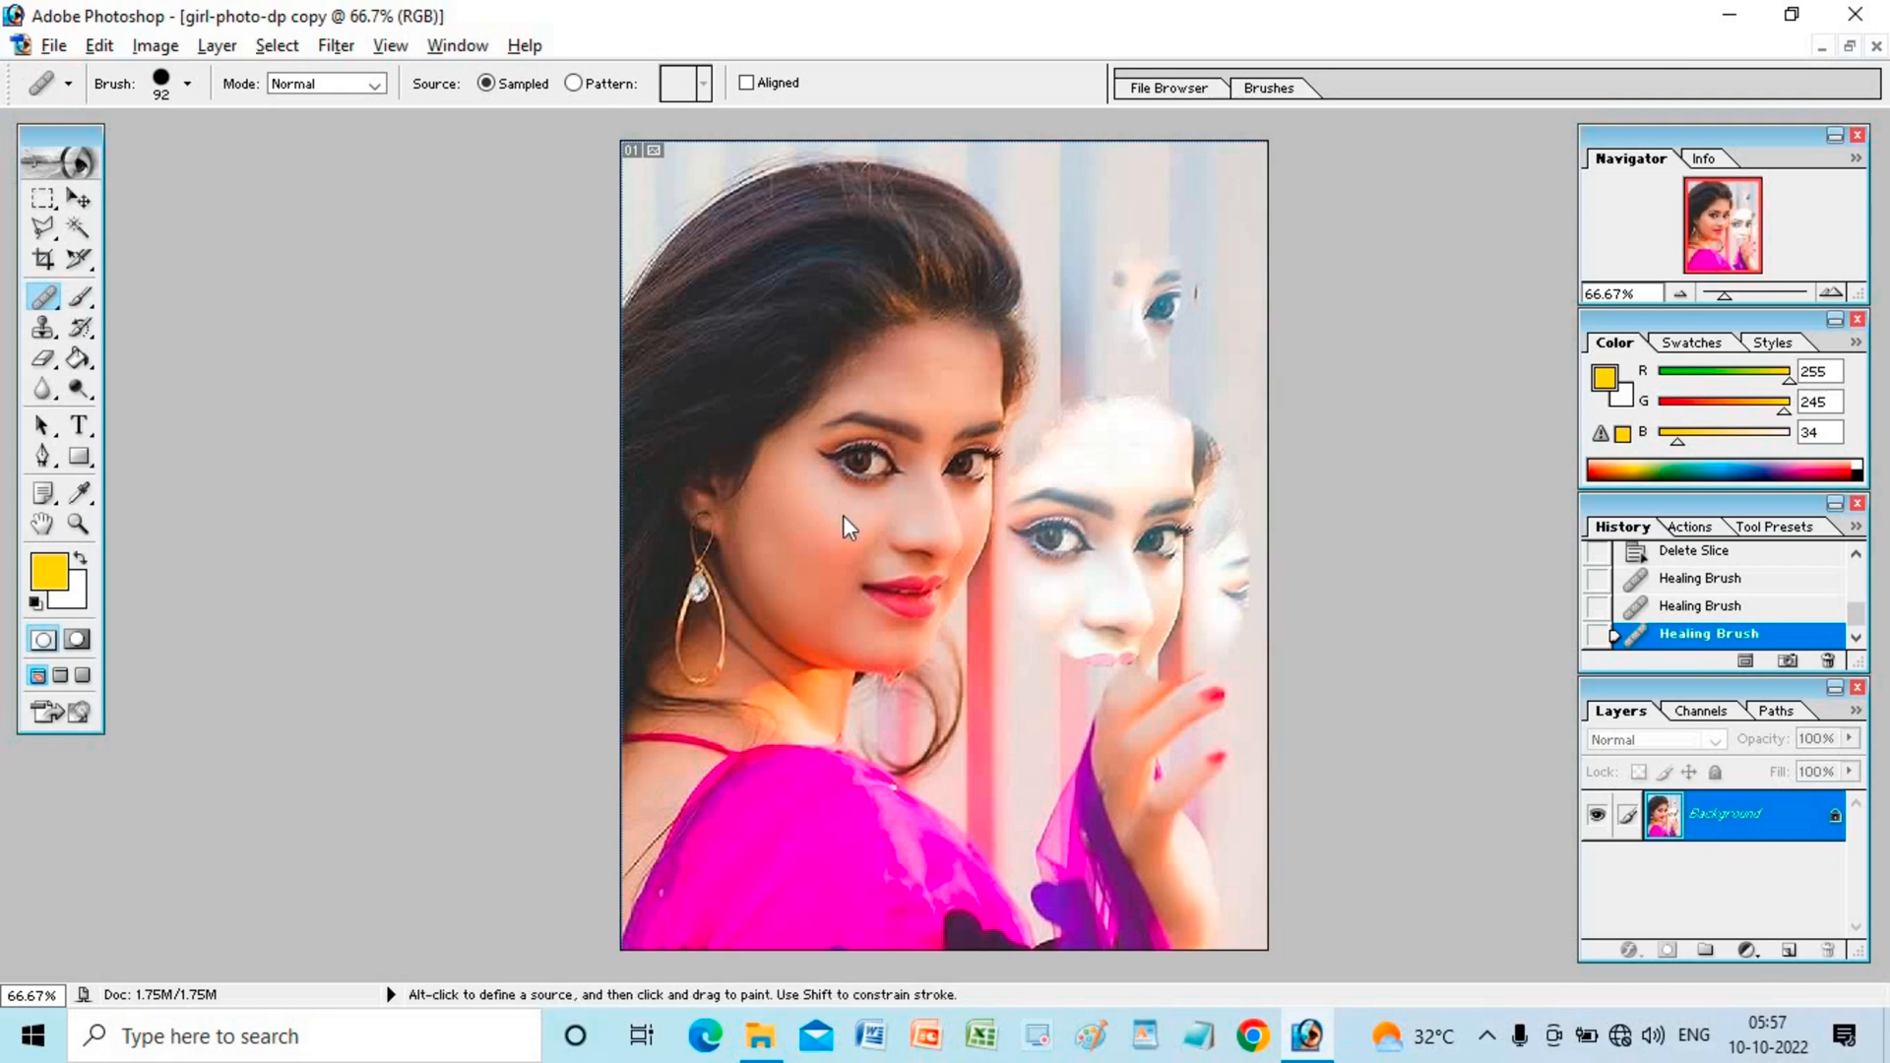
click(741, 563)
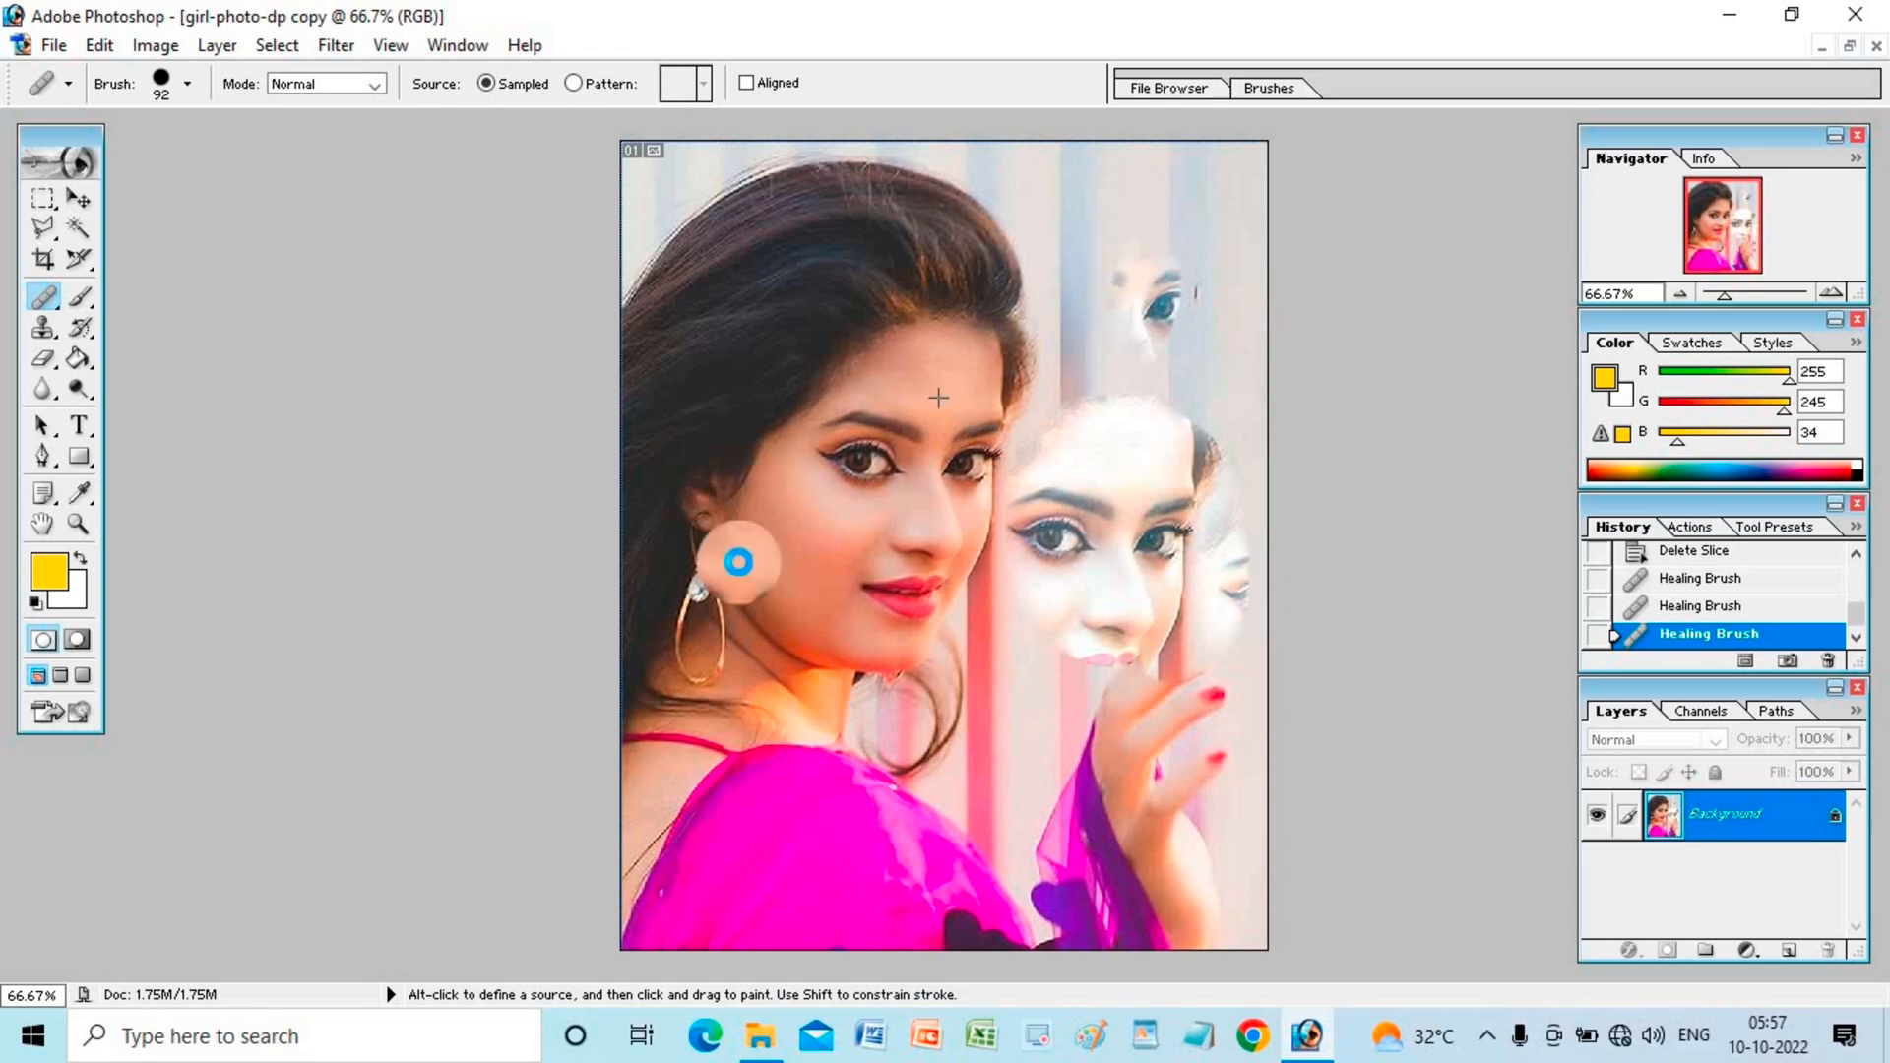
key(ctrl)
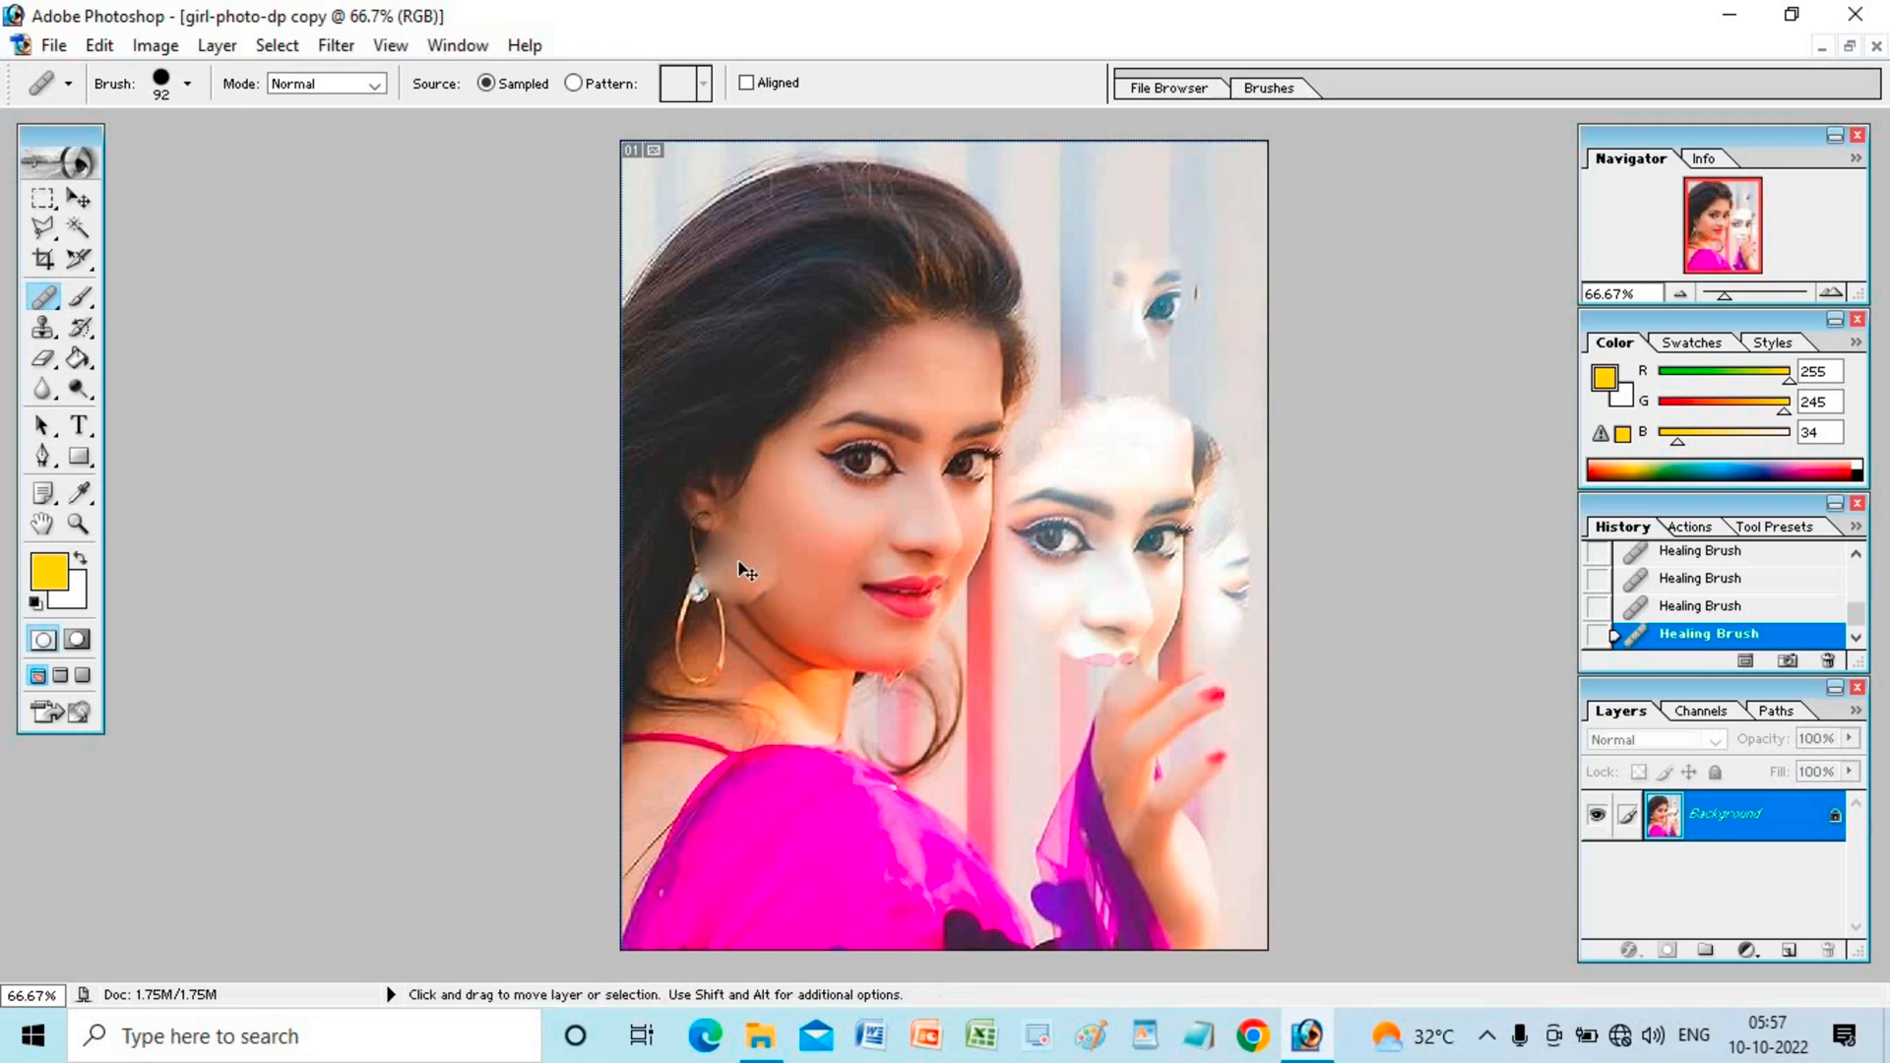
key(ctrl+plus)
key(ctrl+plus)
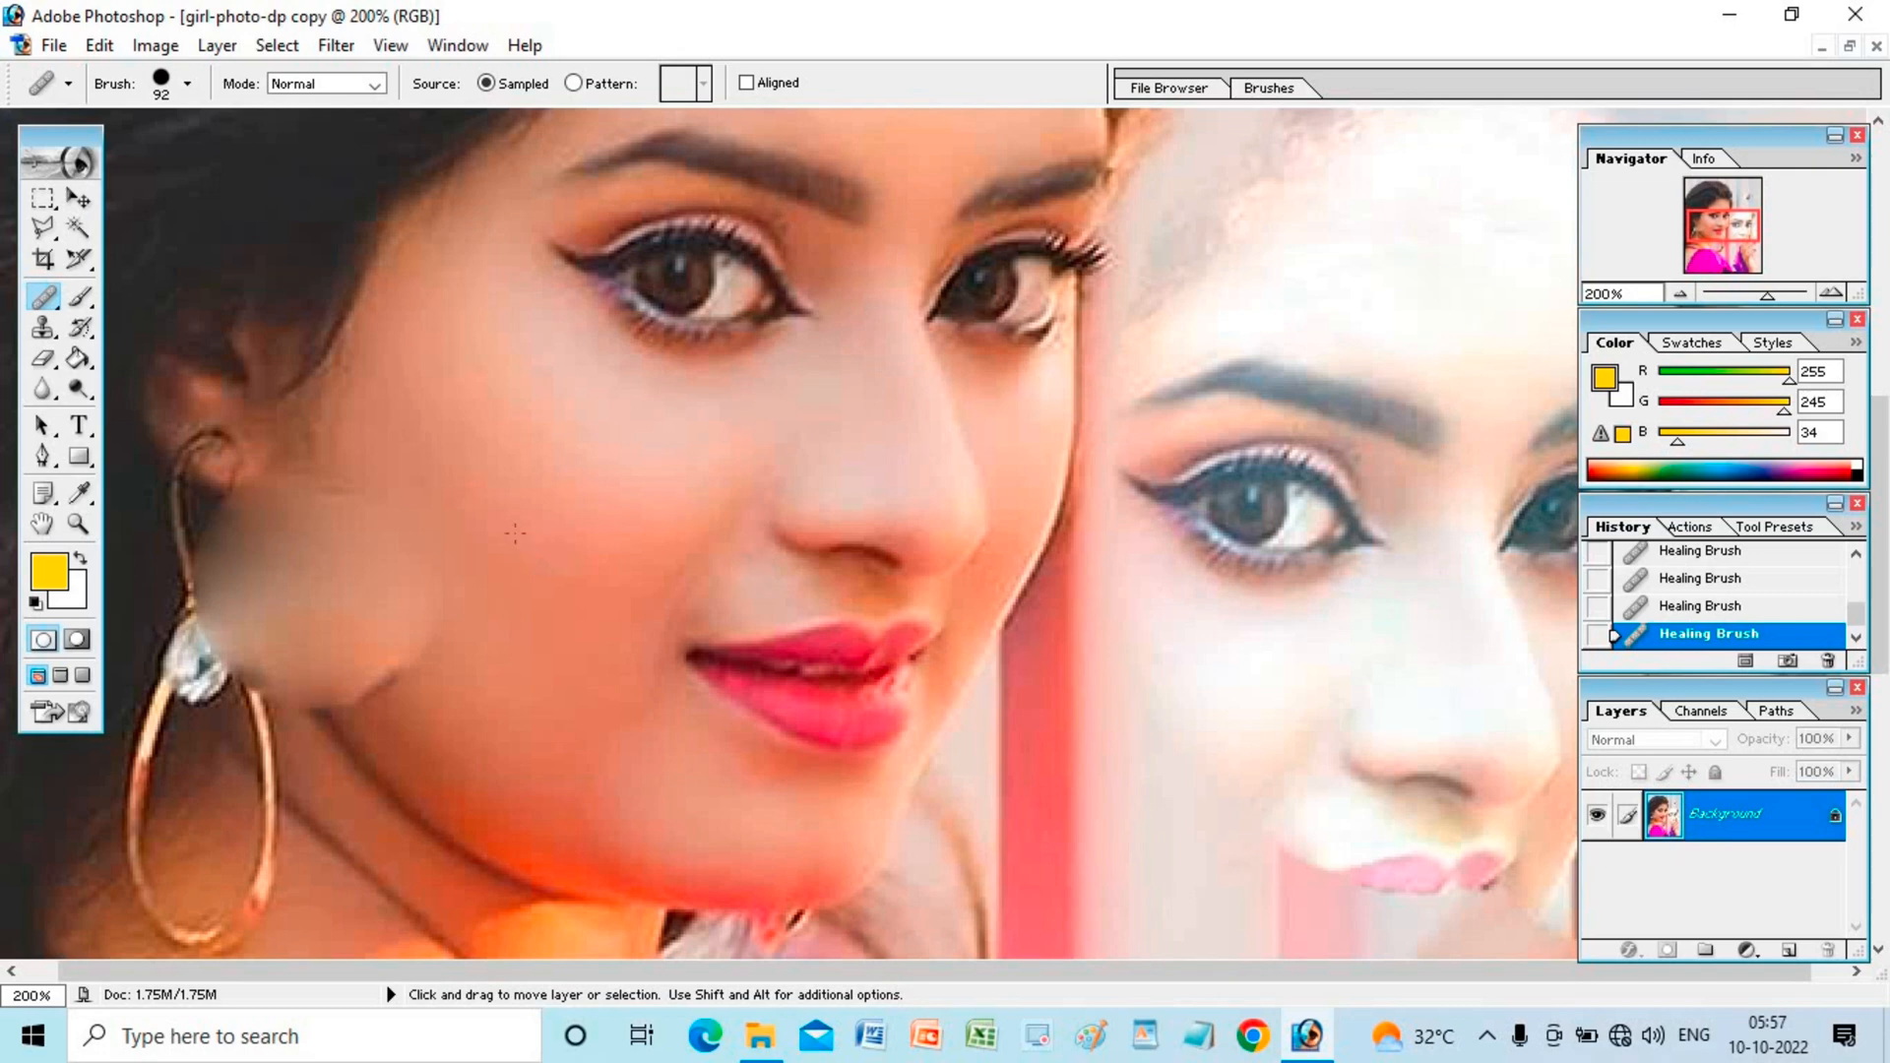
key(ctrl+z)
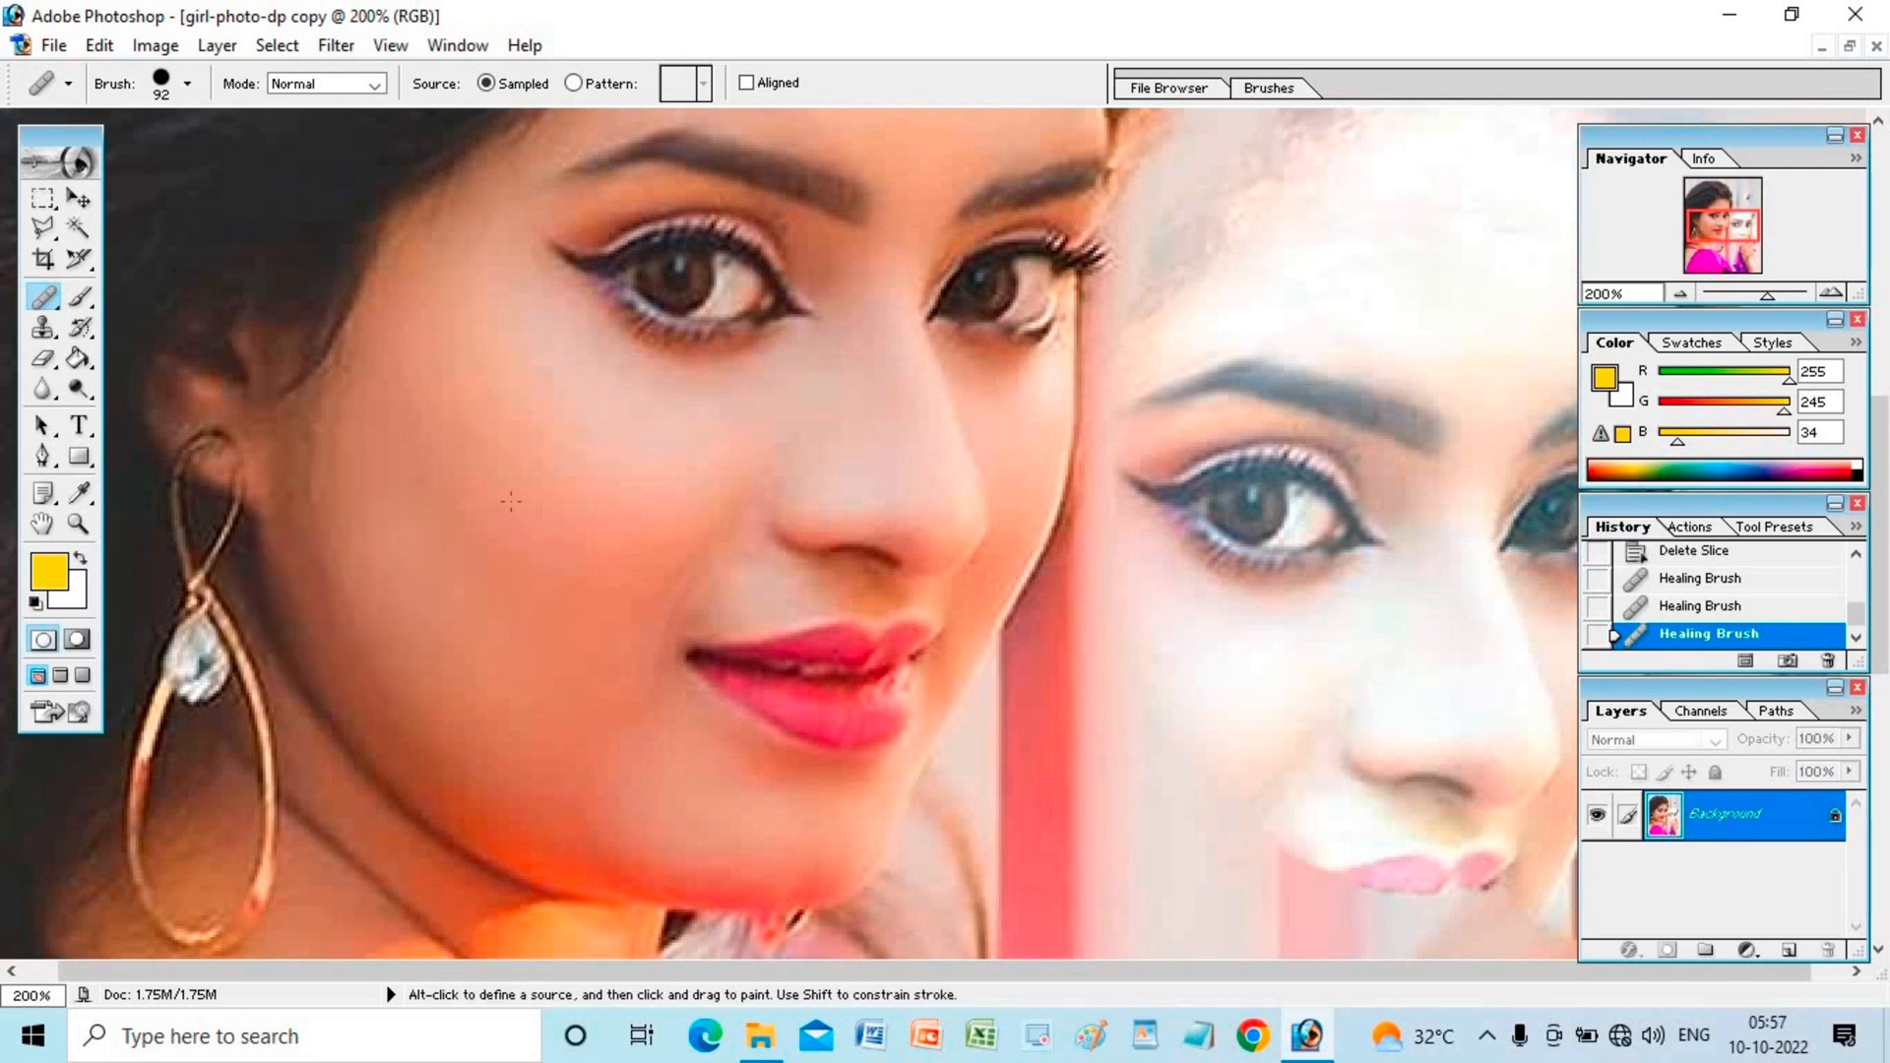
key(ctrl+plus)
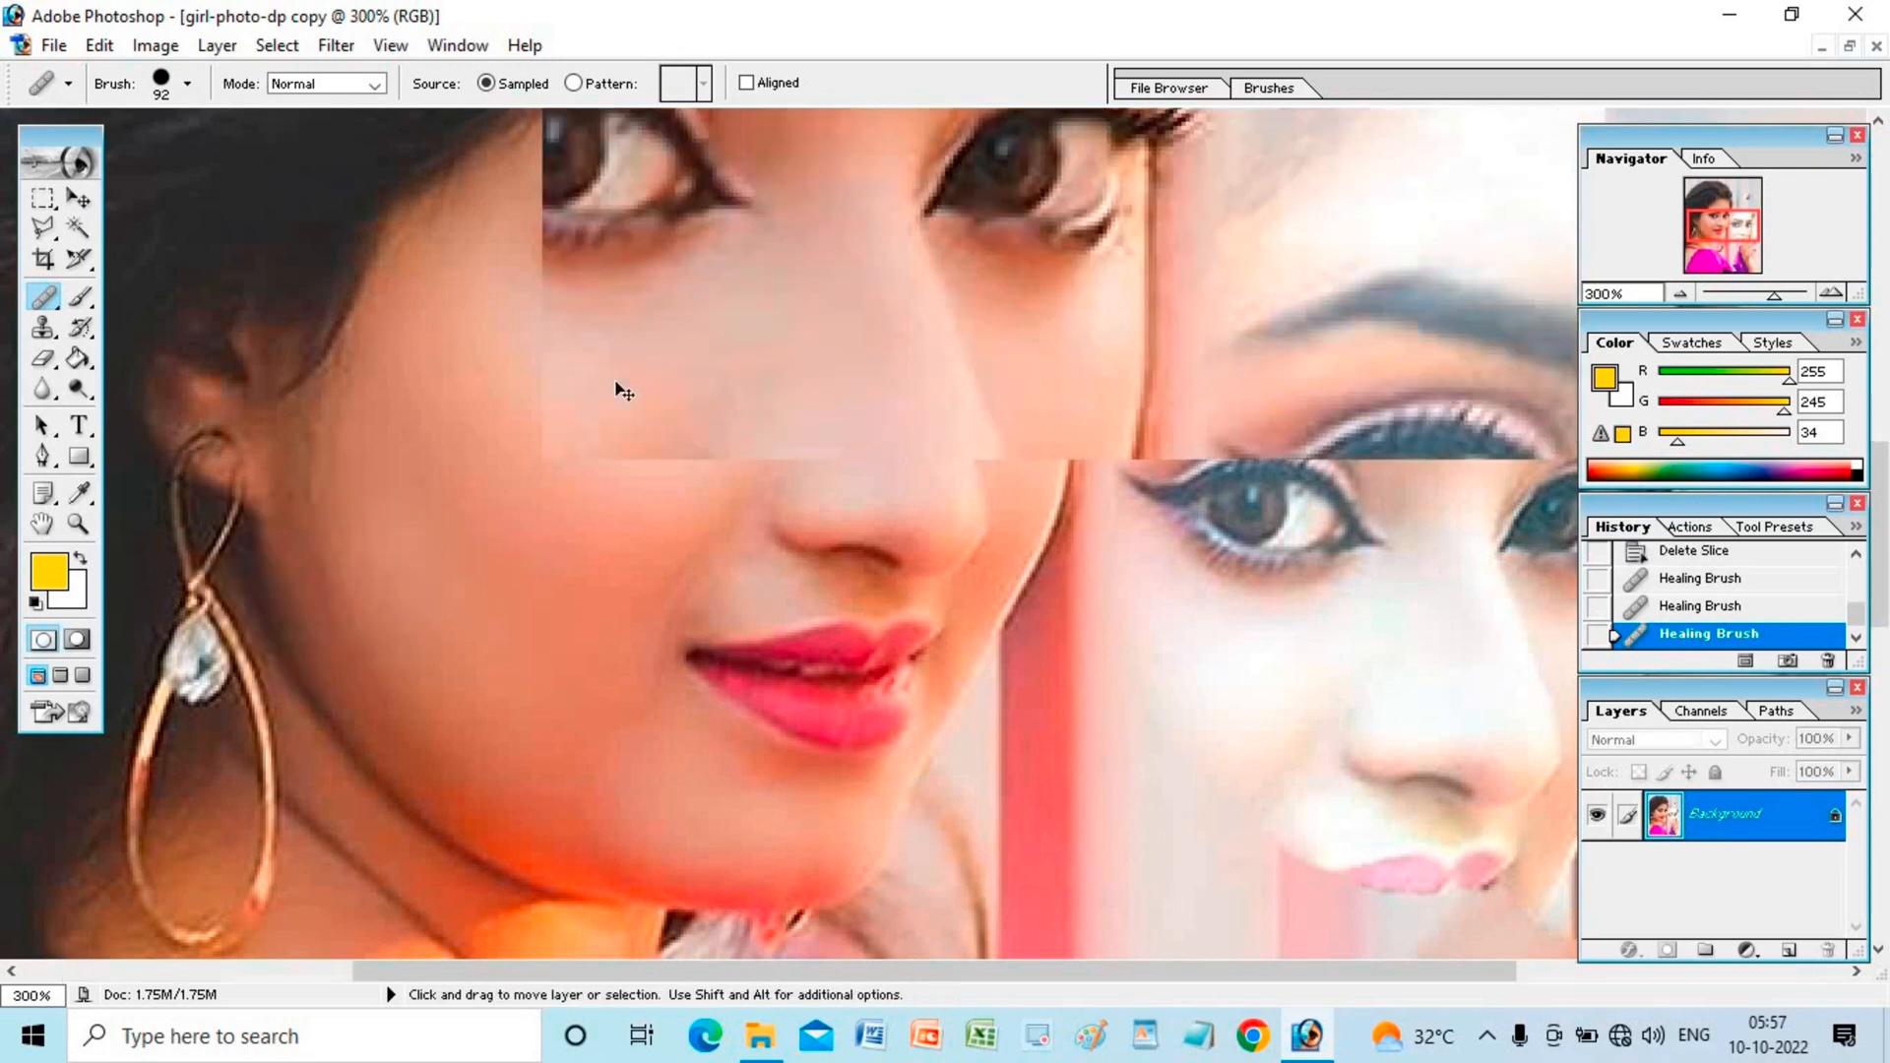
Step: Try healing the nose with the 92 px brush using a sample from the forehead, and undo the stroke
scroll(601, 513, up, 3)
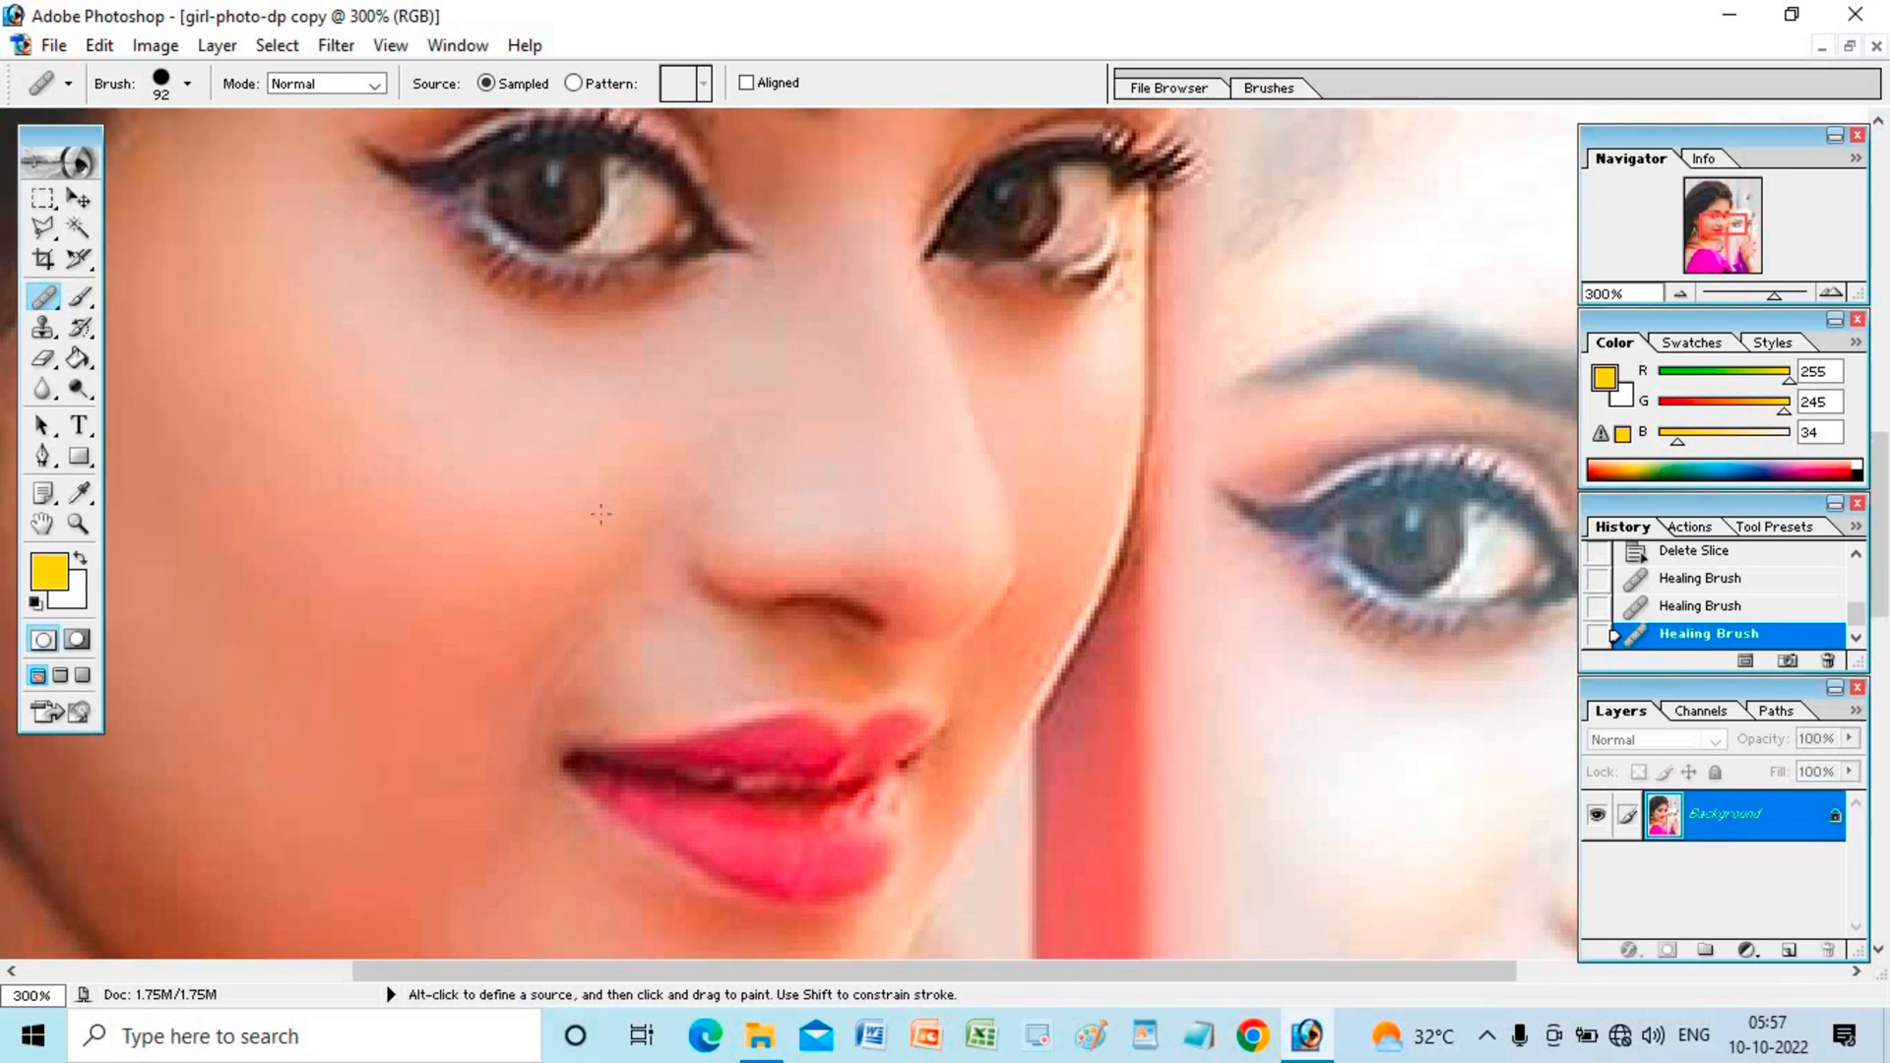
scroll(573, 596, up, 6)
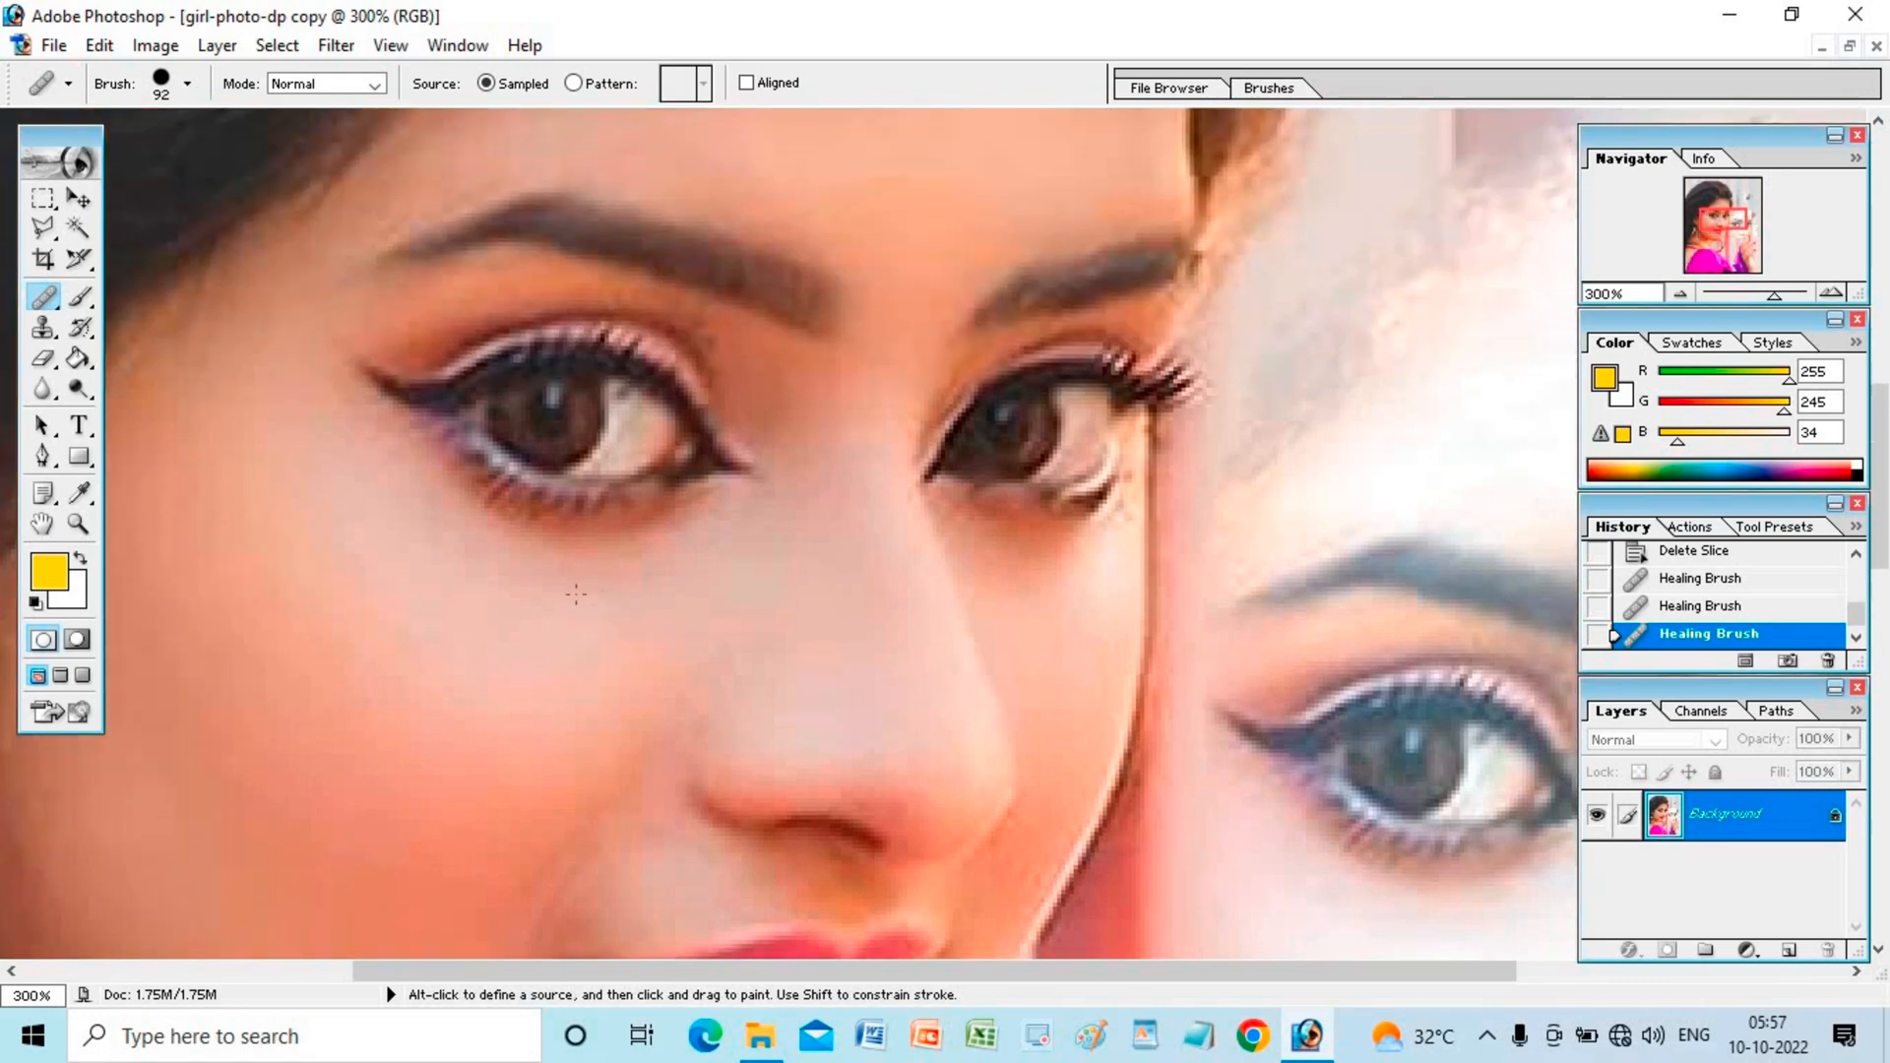
scroll(617, 653, up, 2)
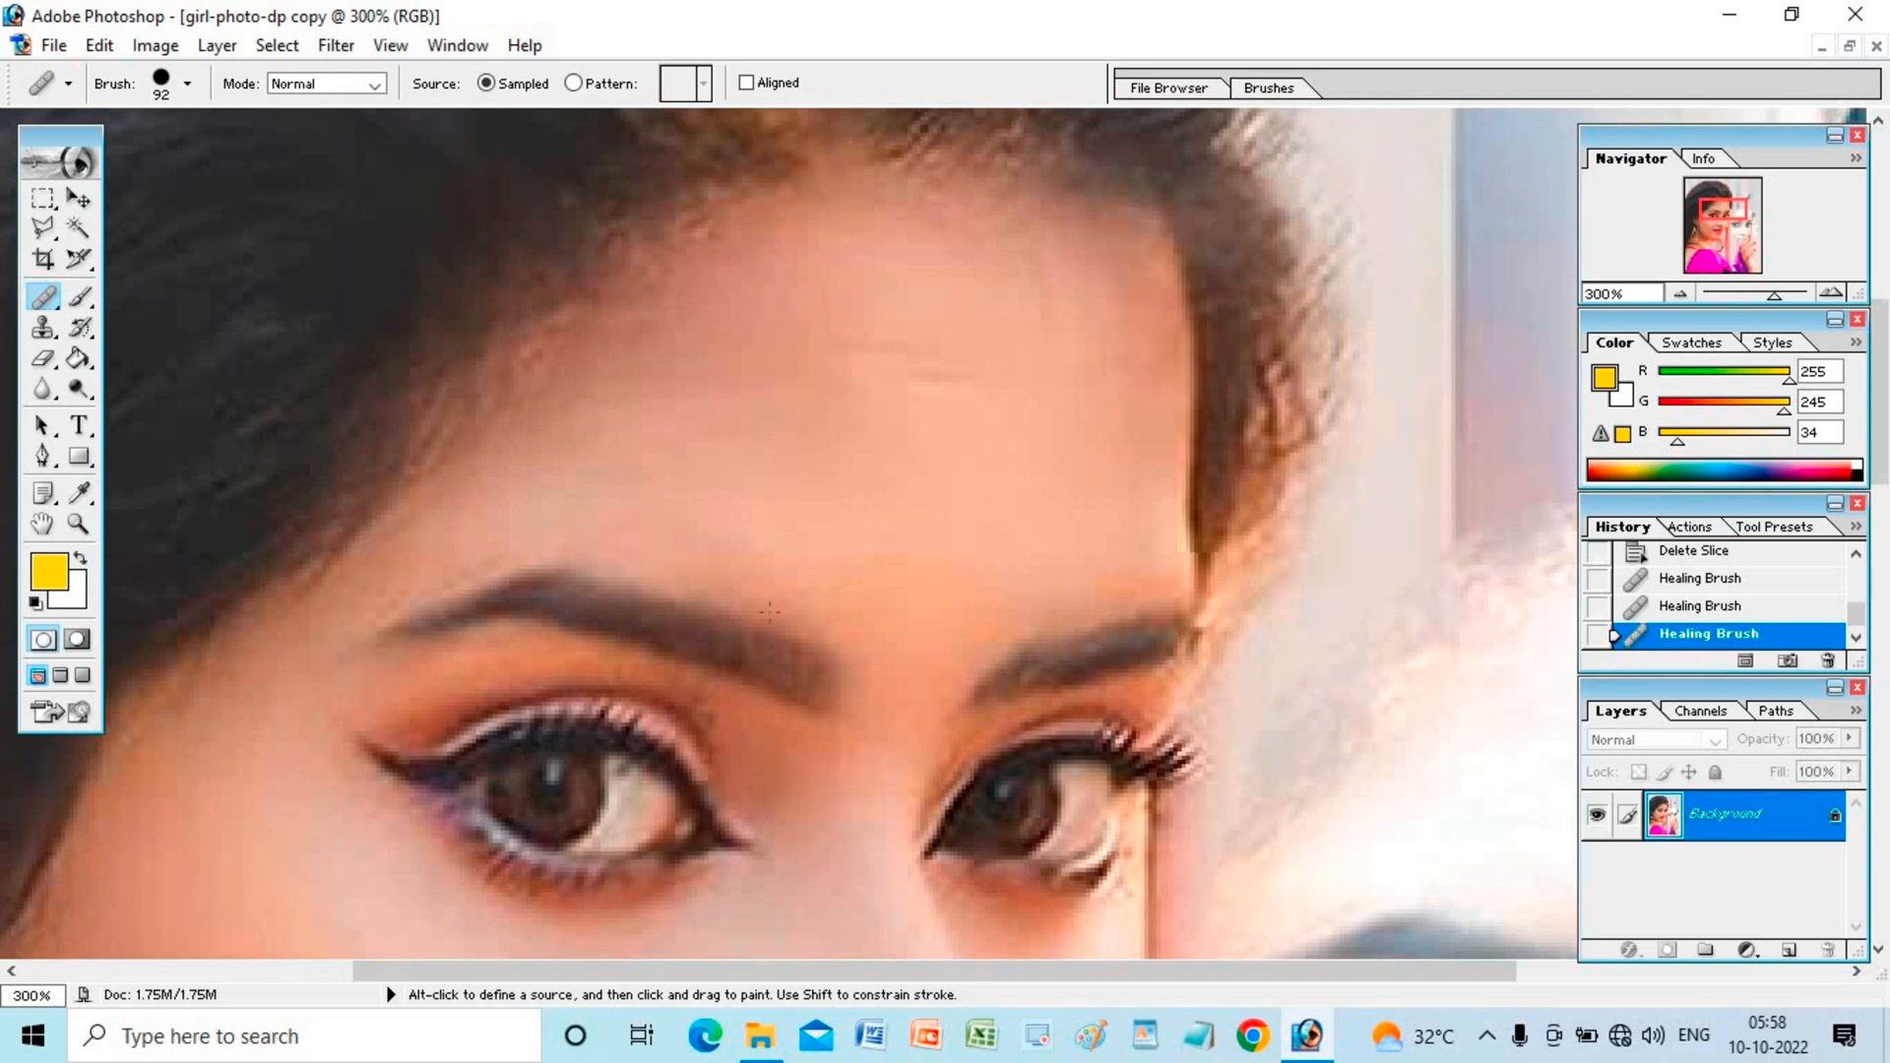
scroll(750, 777, down, 7)
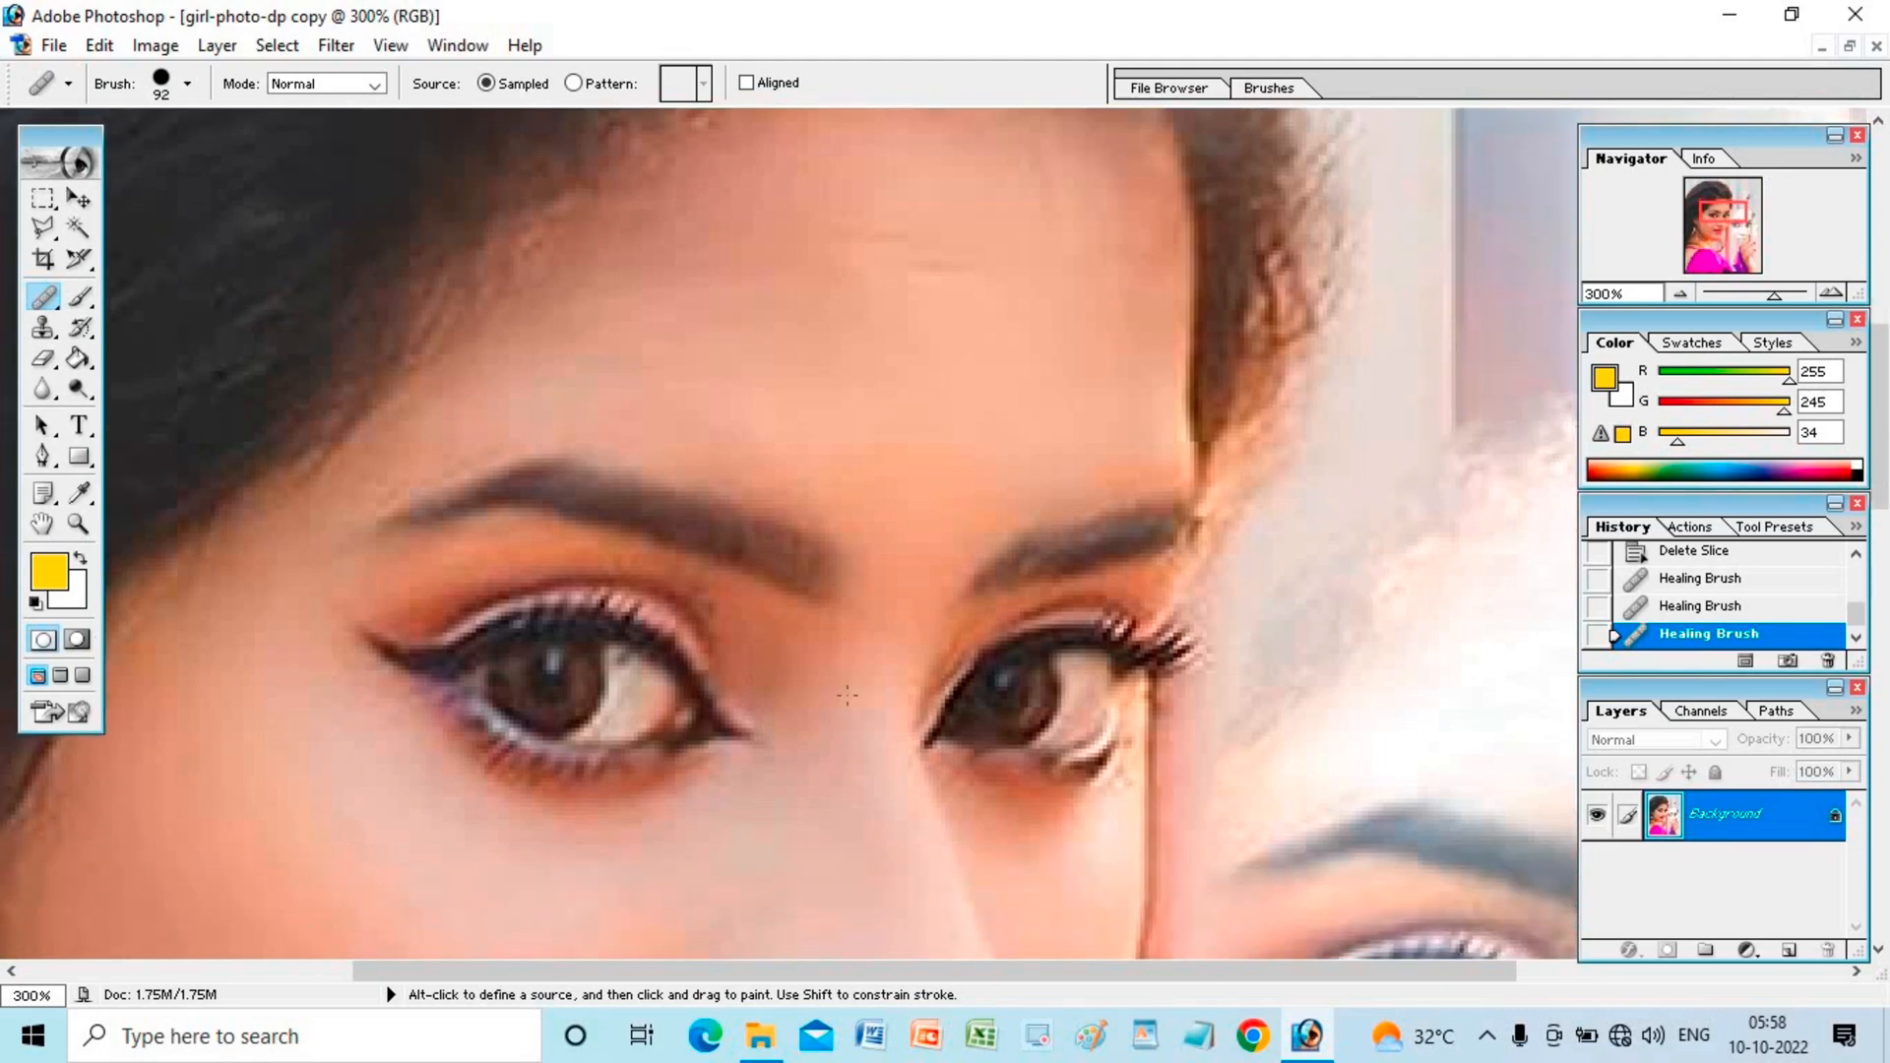
scroll(849, 694, up, 1)
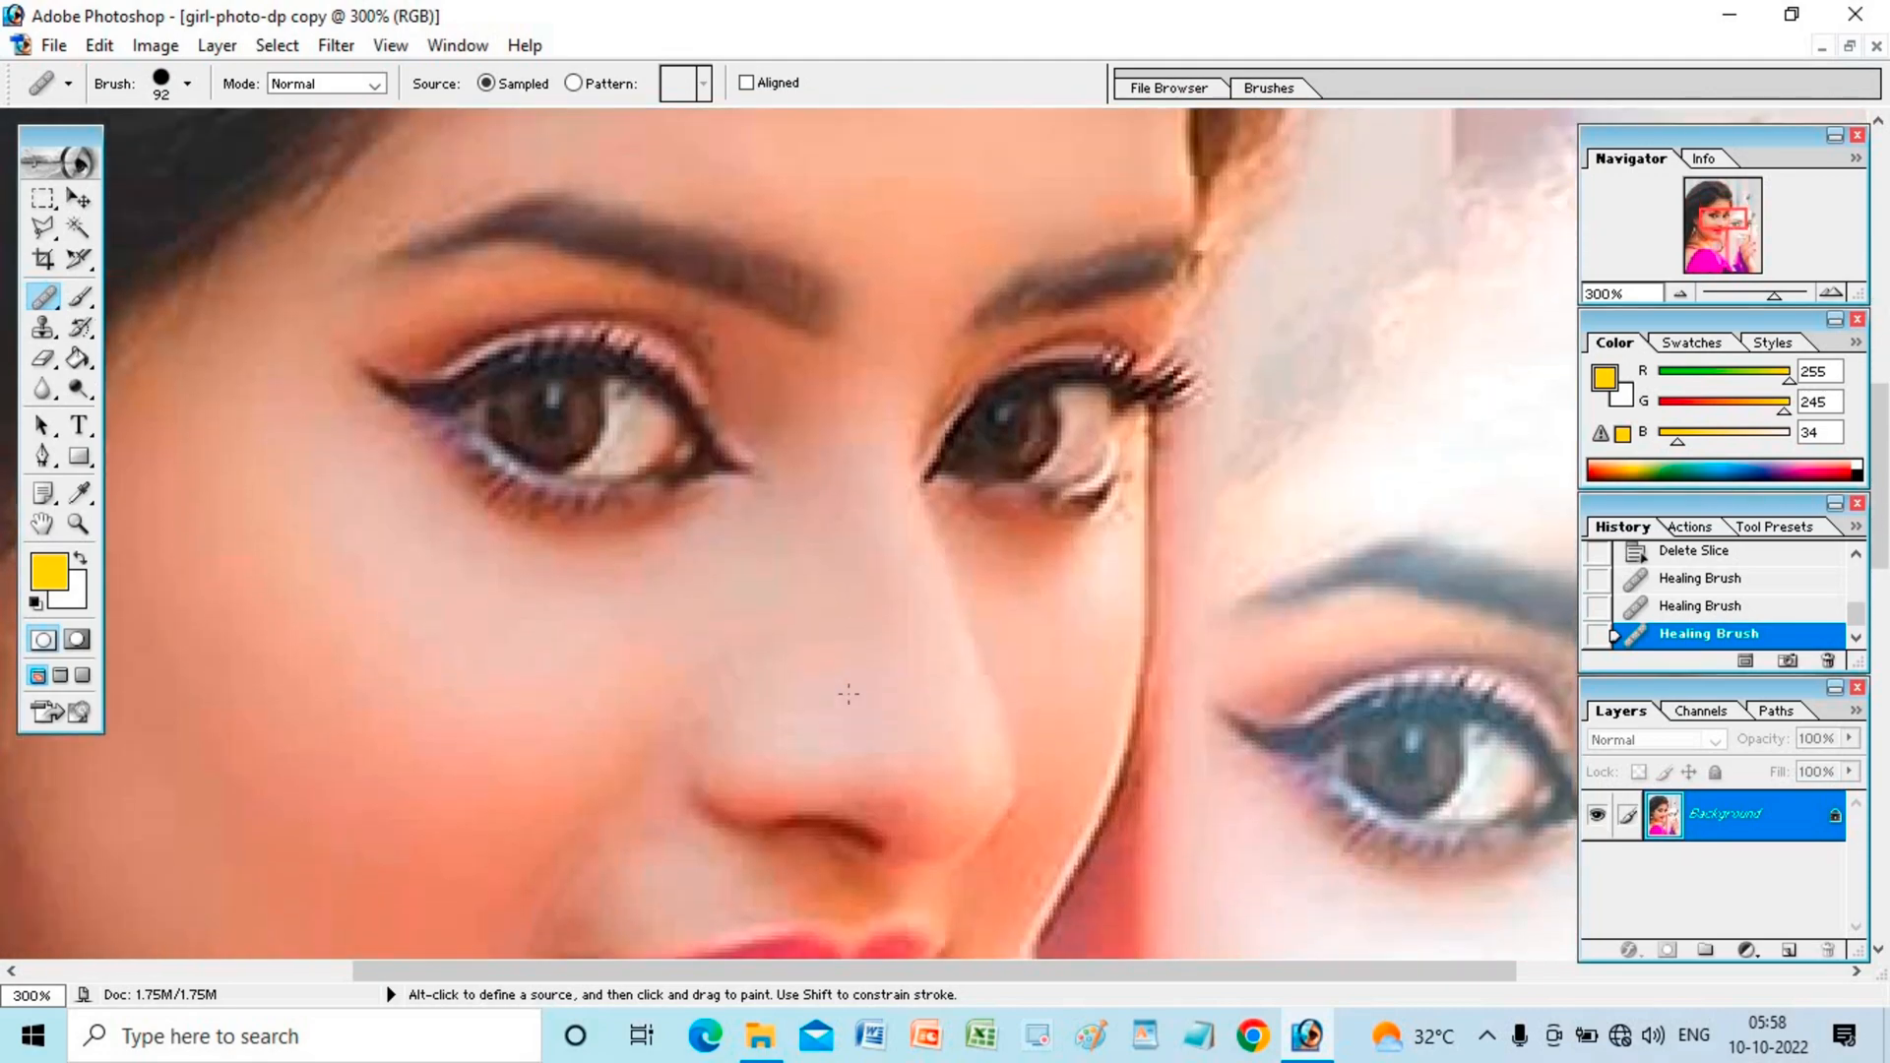
scroll(849, 691, up, 1)
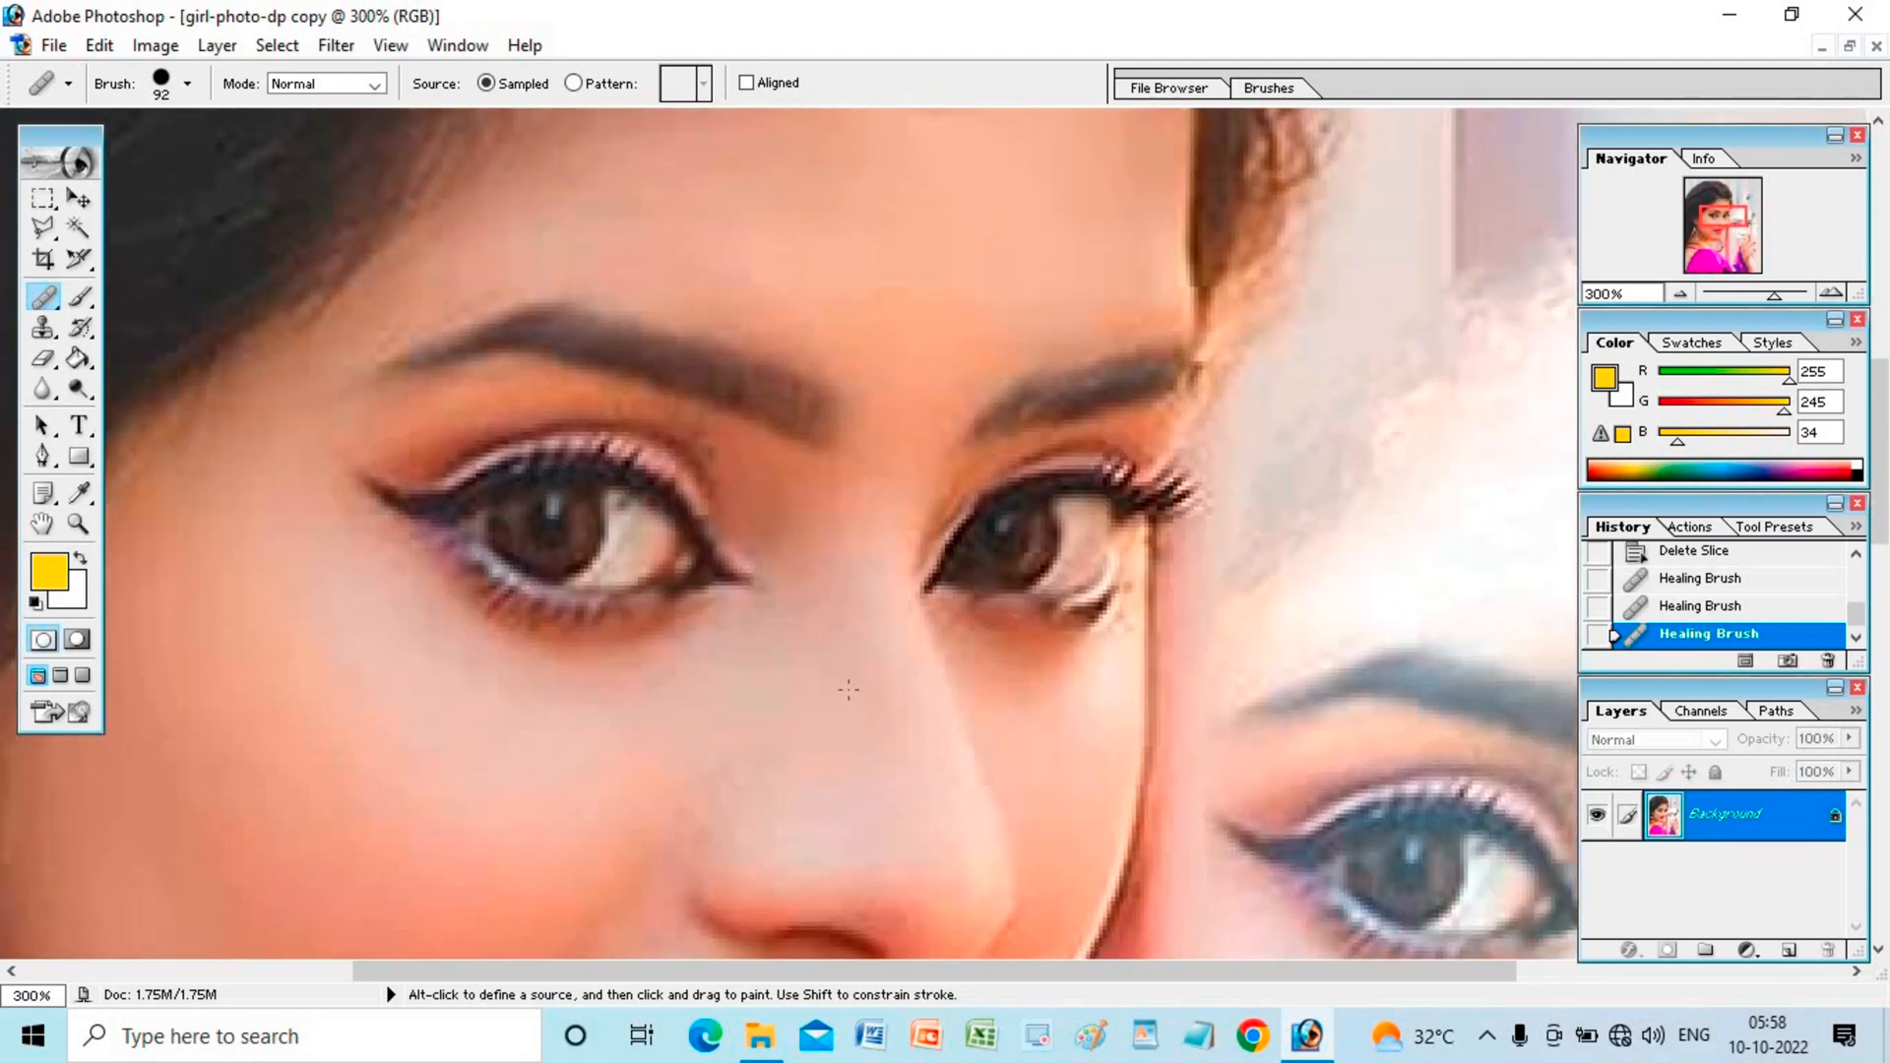
scroll(896, 680, up, 1)
scroll(934, 769, down, 1)
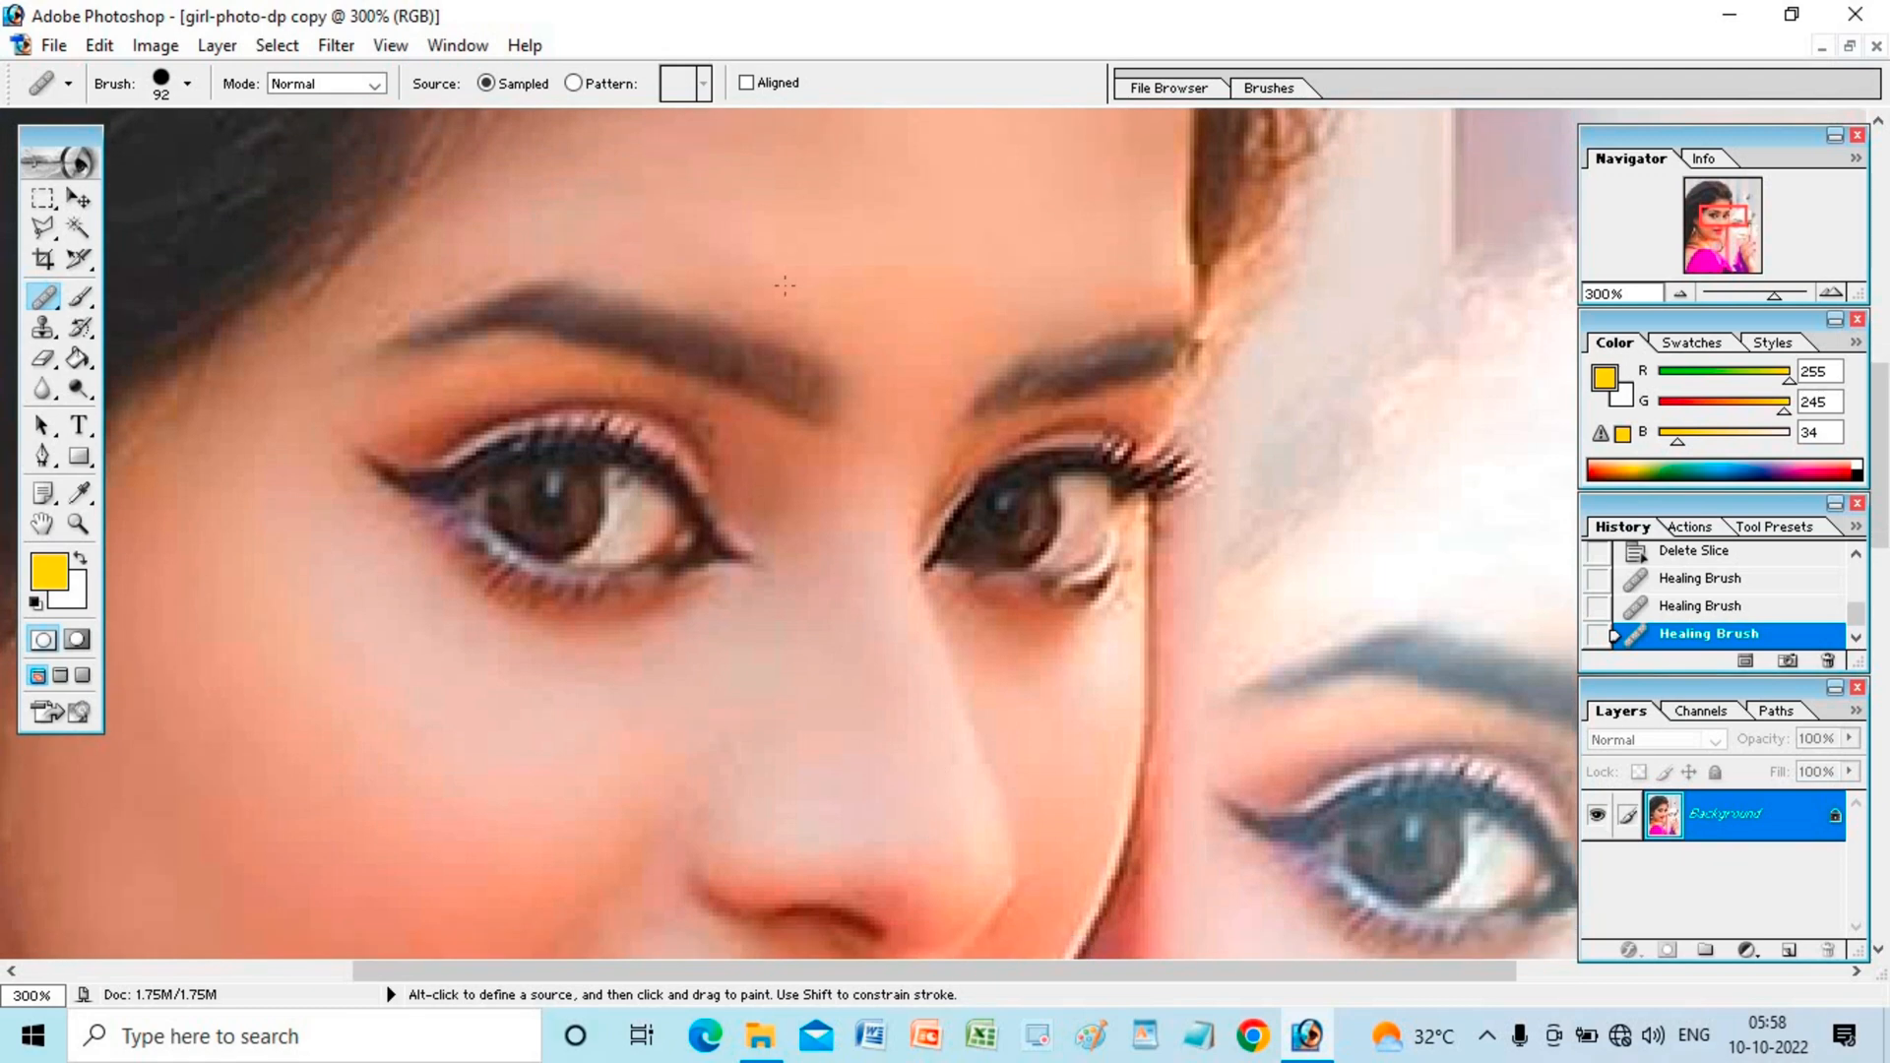
key(alt)
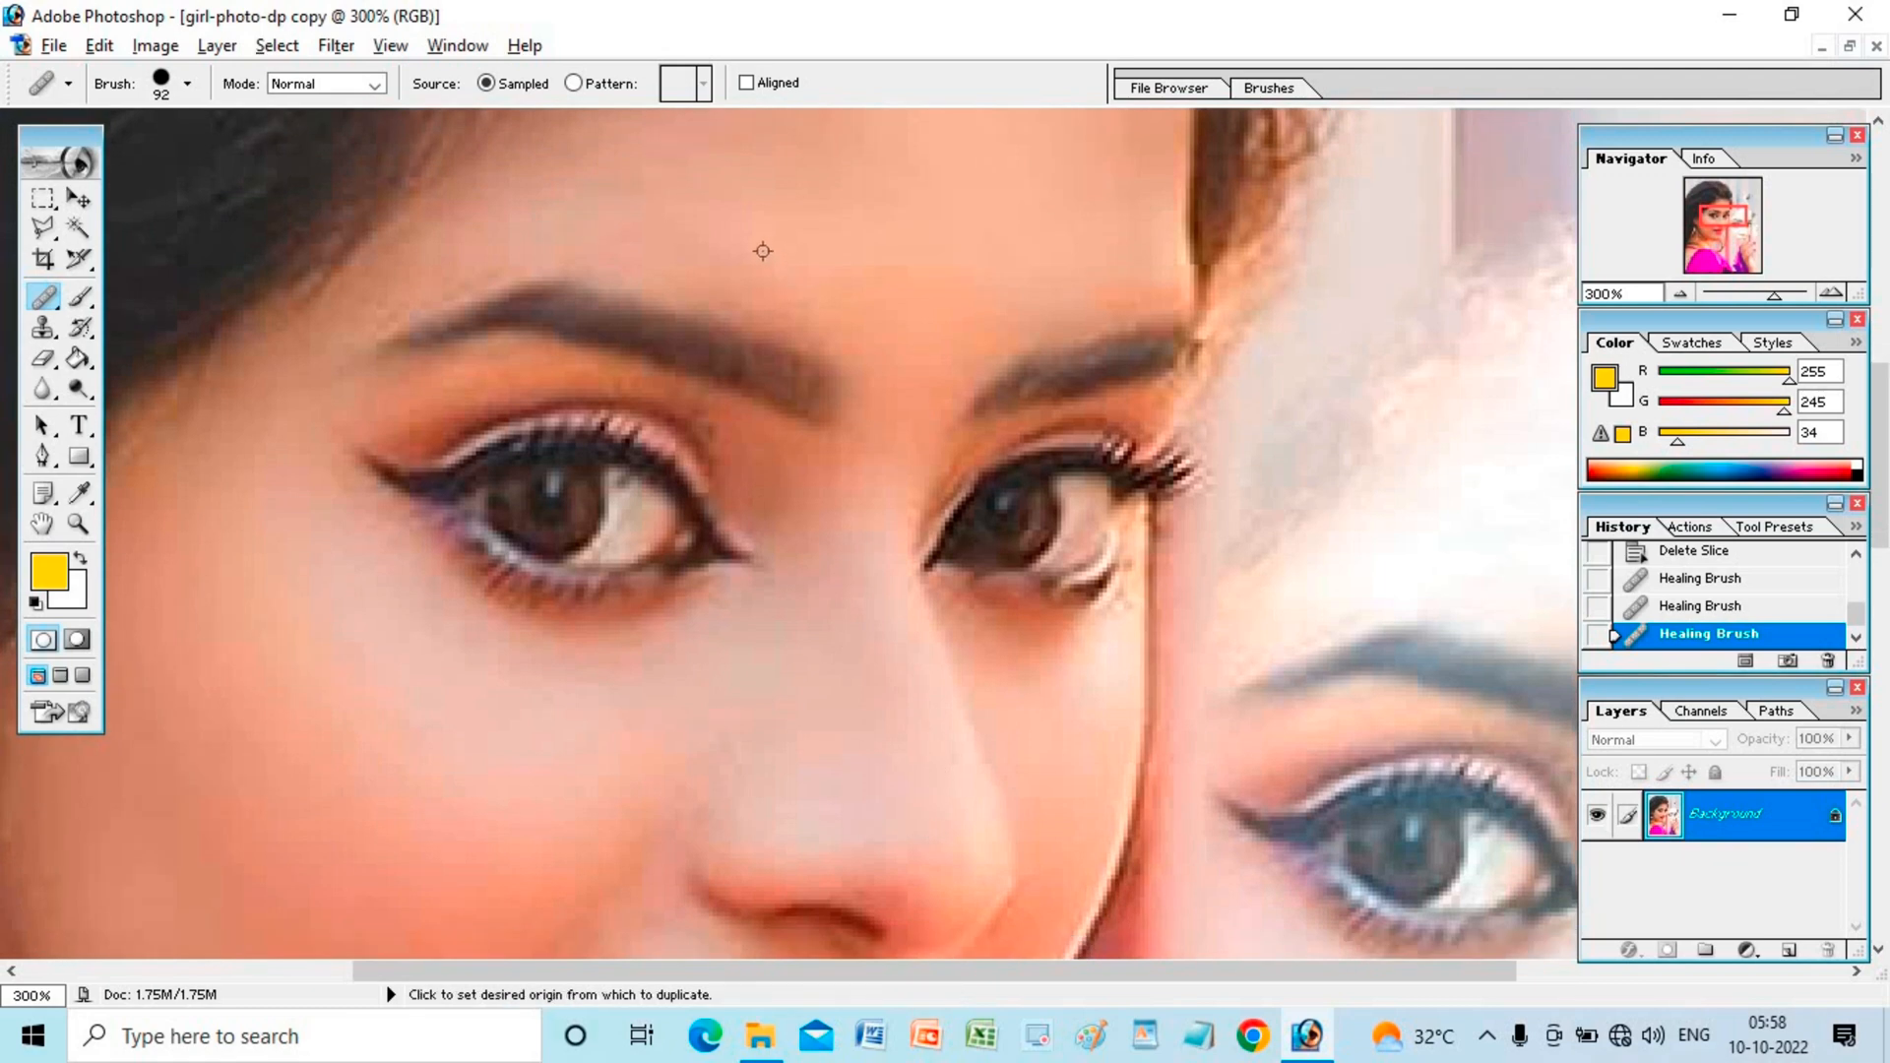
alt+click(763, 257)
click(904, 790)
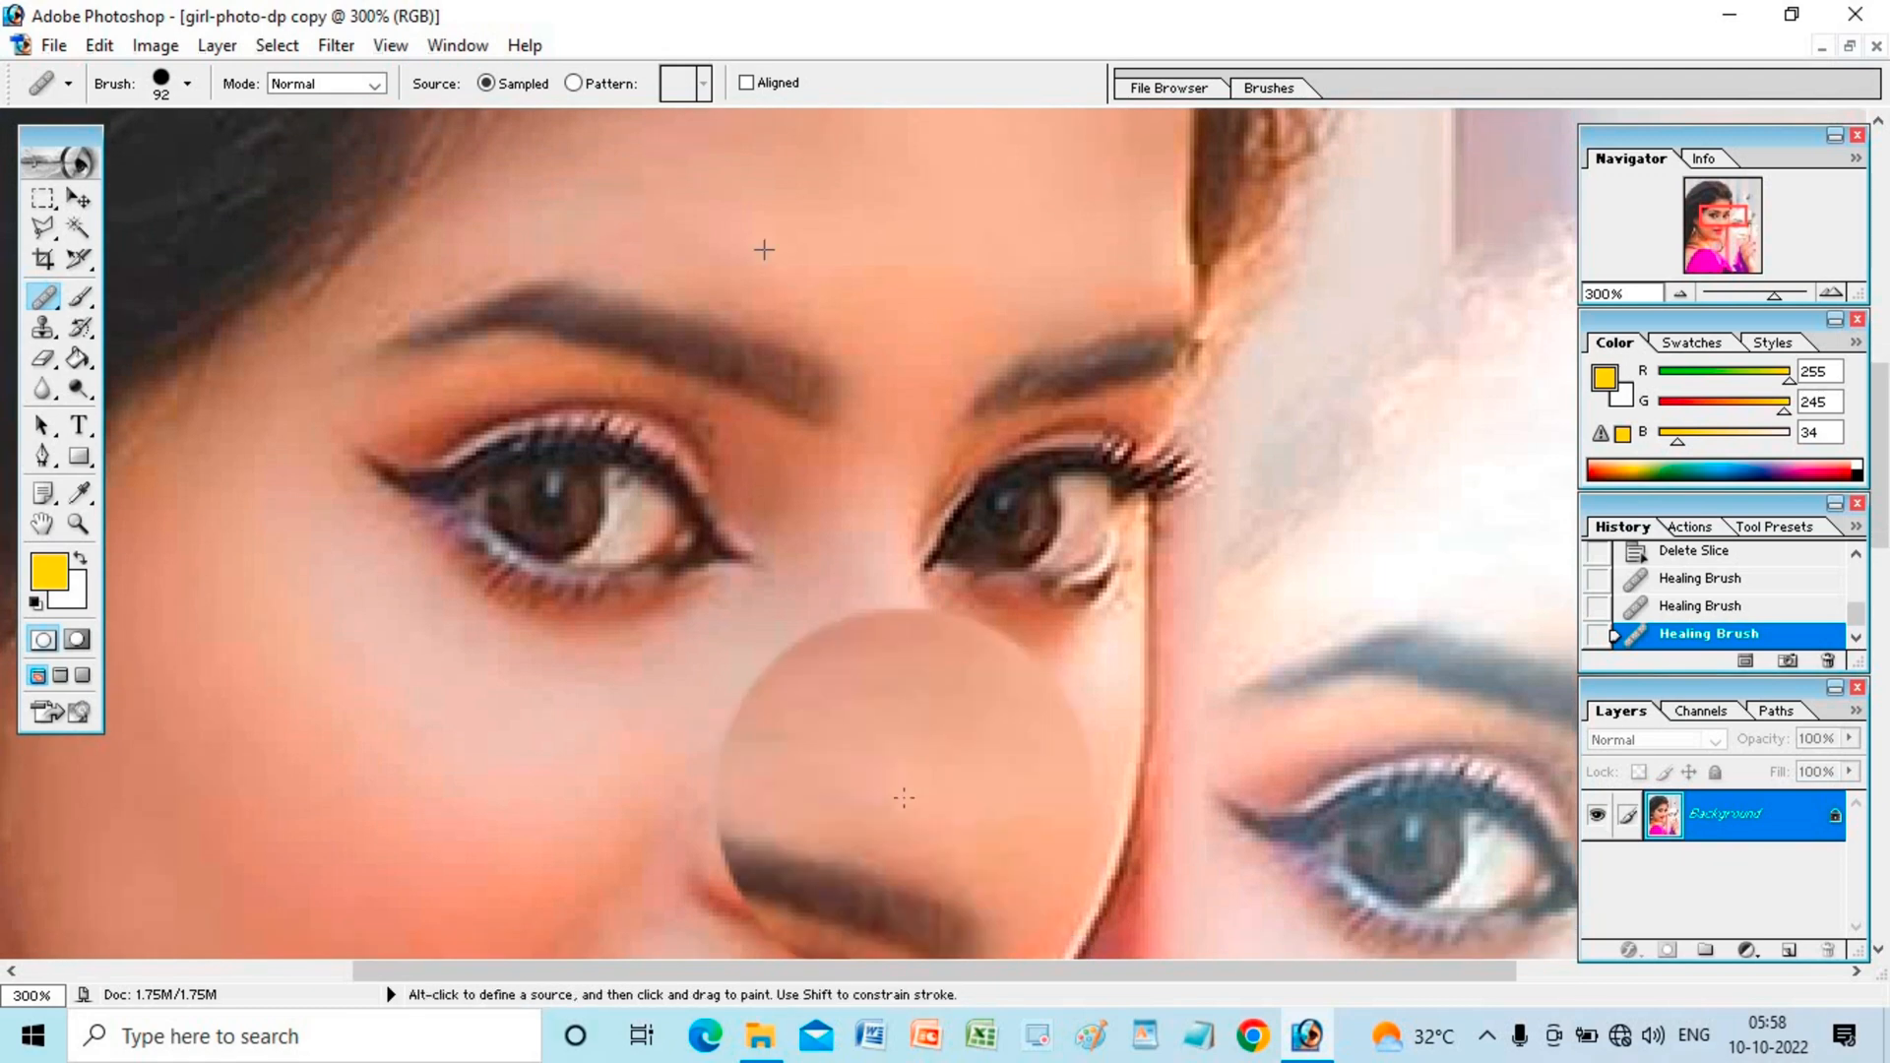
scroll(938, 587, down, 3)
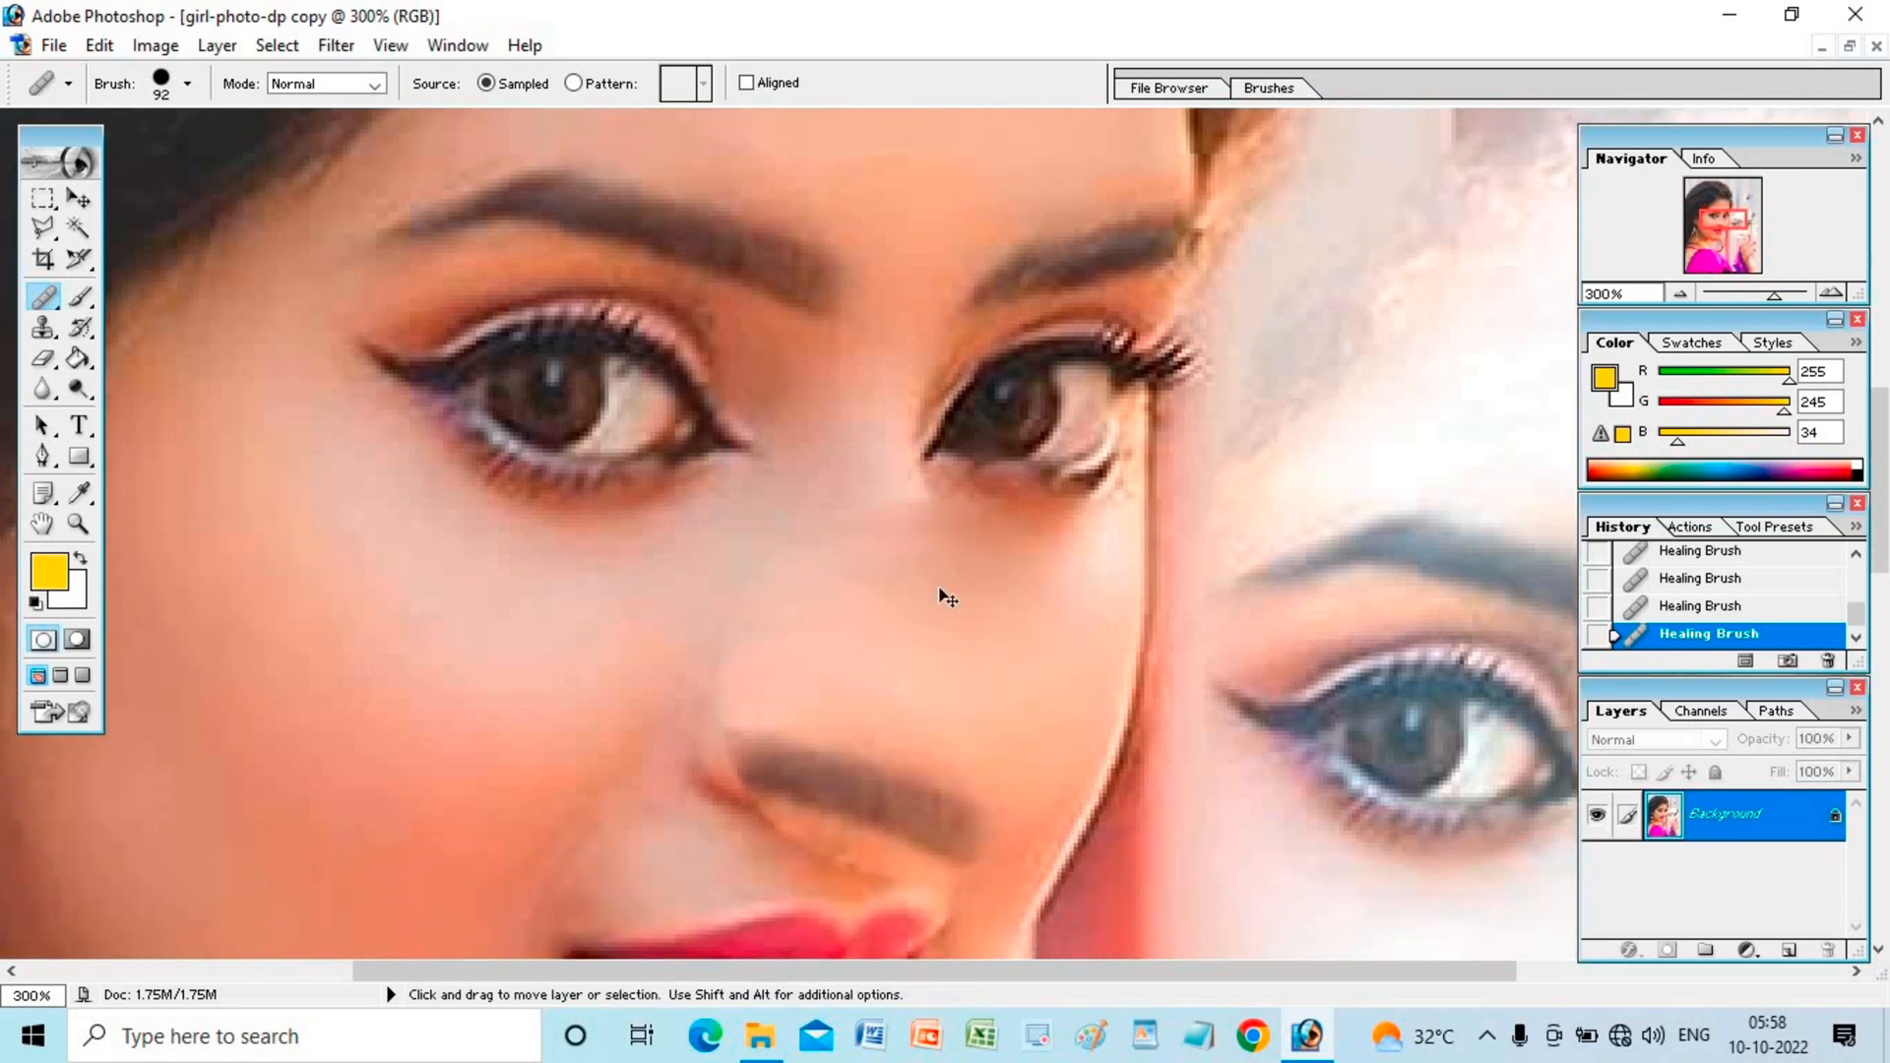
key(ctrl+alt+z)
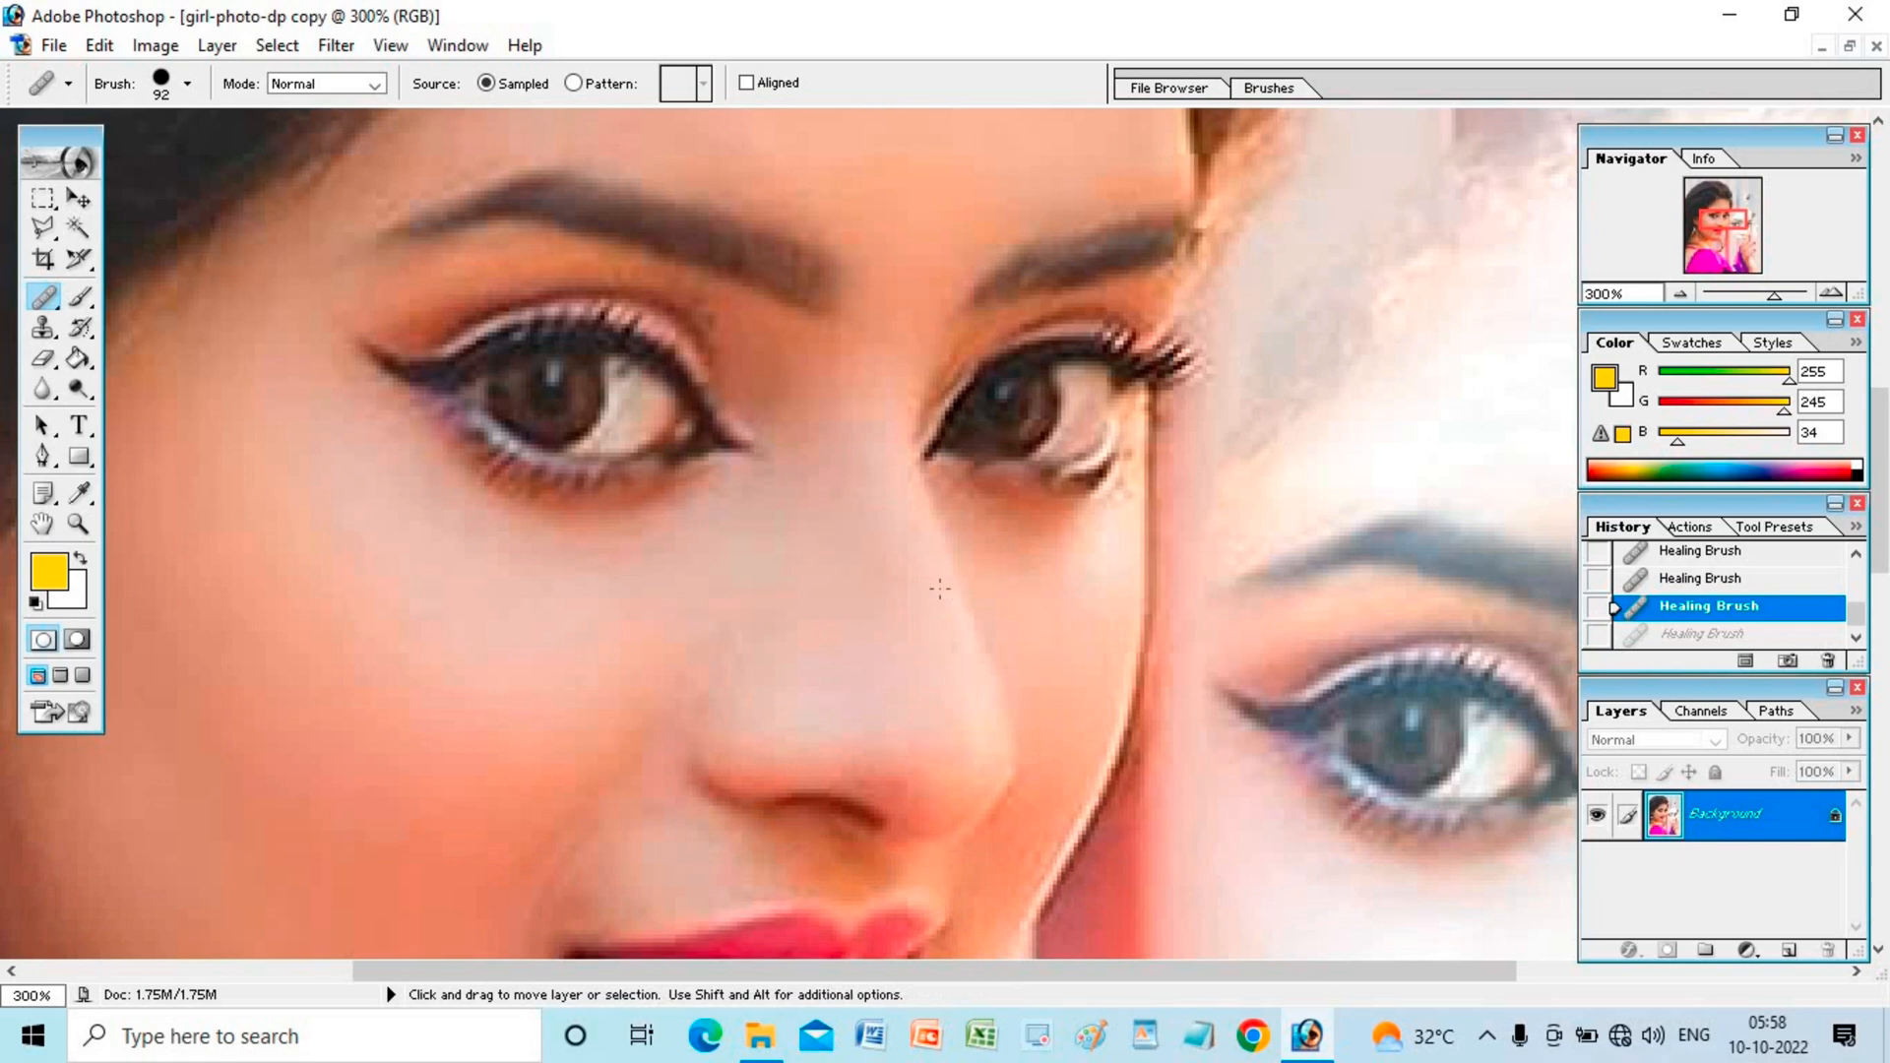
Step: Set the Healing Brush diameter to 26 px, and retouch a spot on the nose and a short stretch of sampled cheek skin
right_click(940, 593)
click(1007, 630)
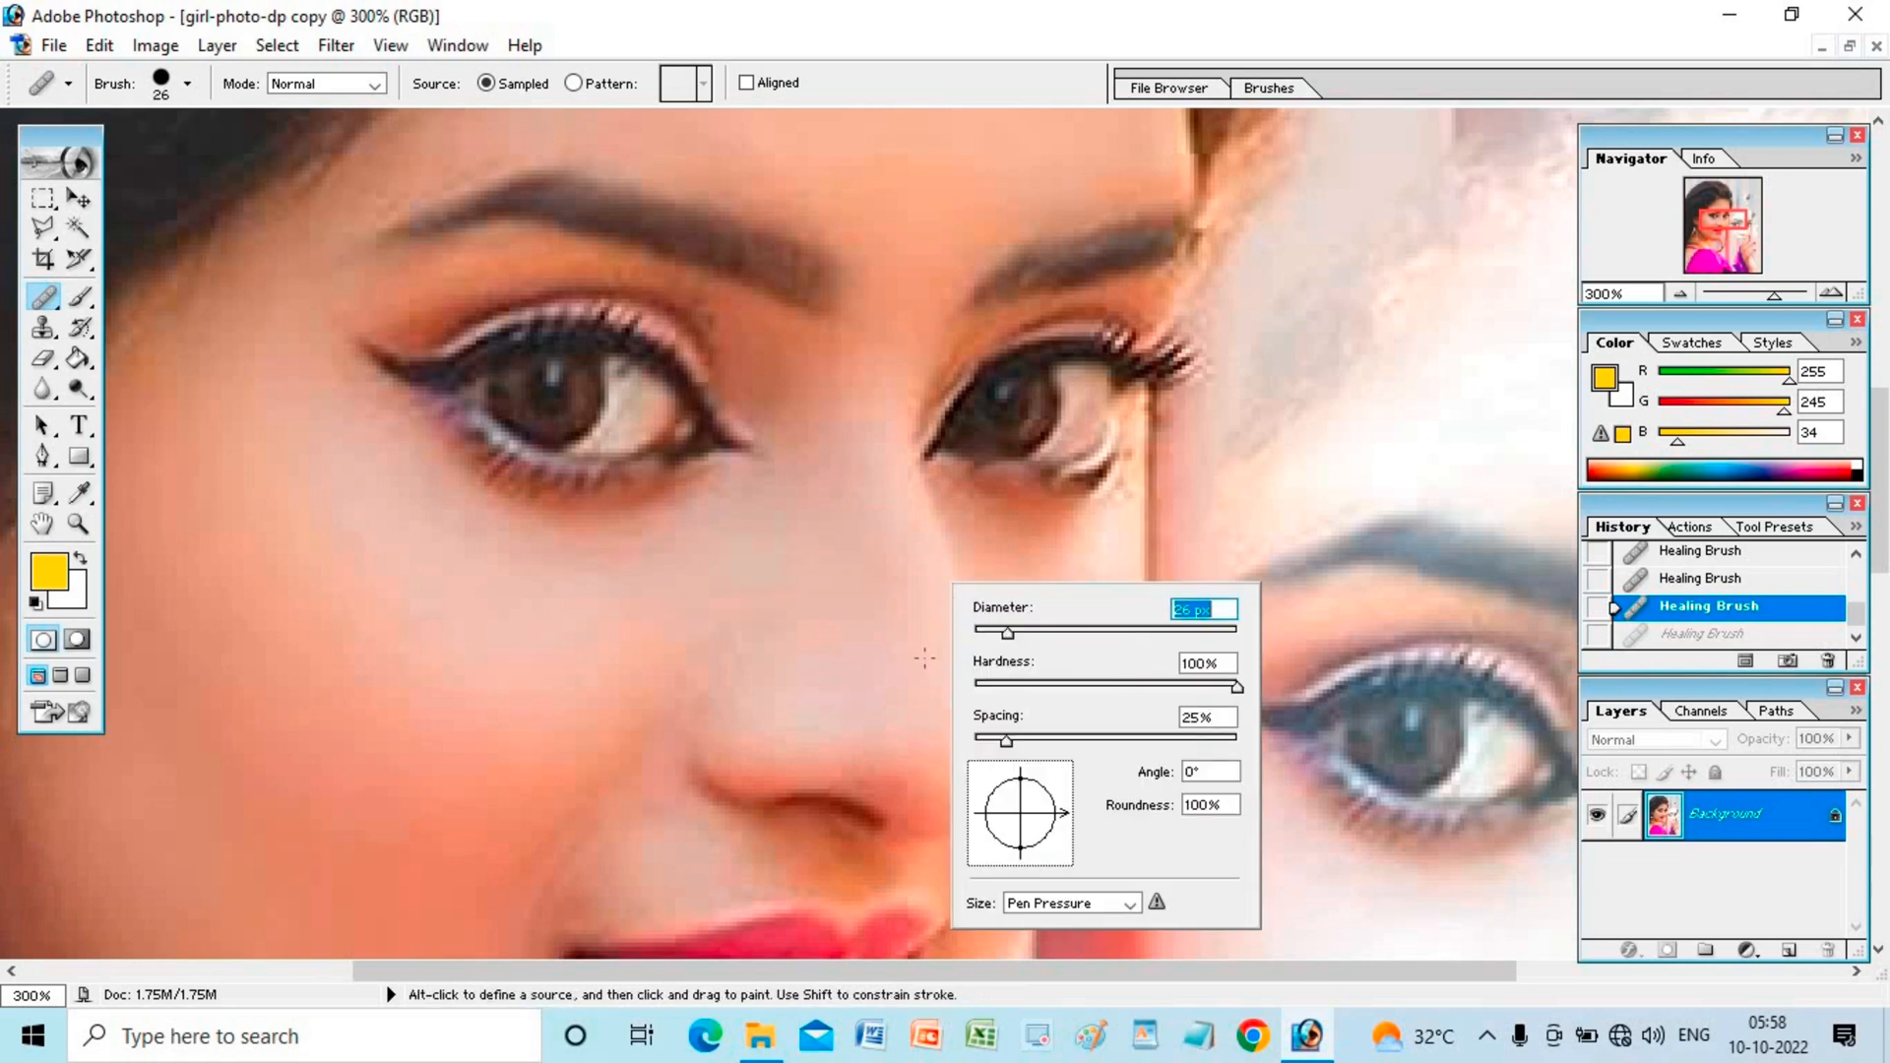
key(Return)
click(899, 675)
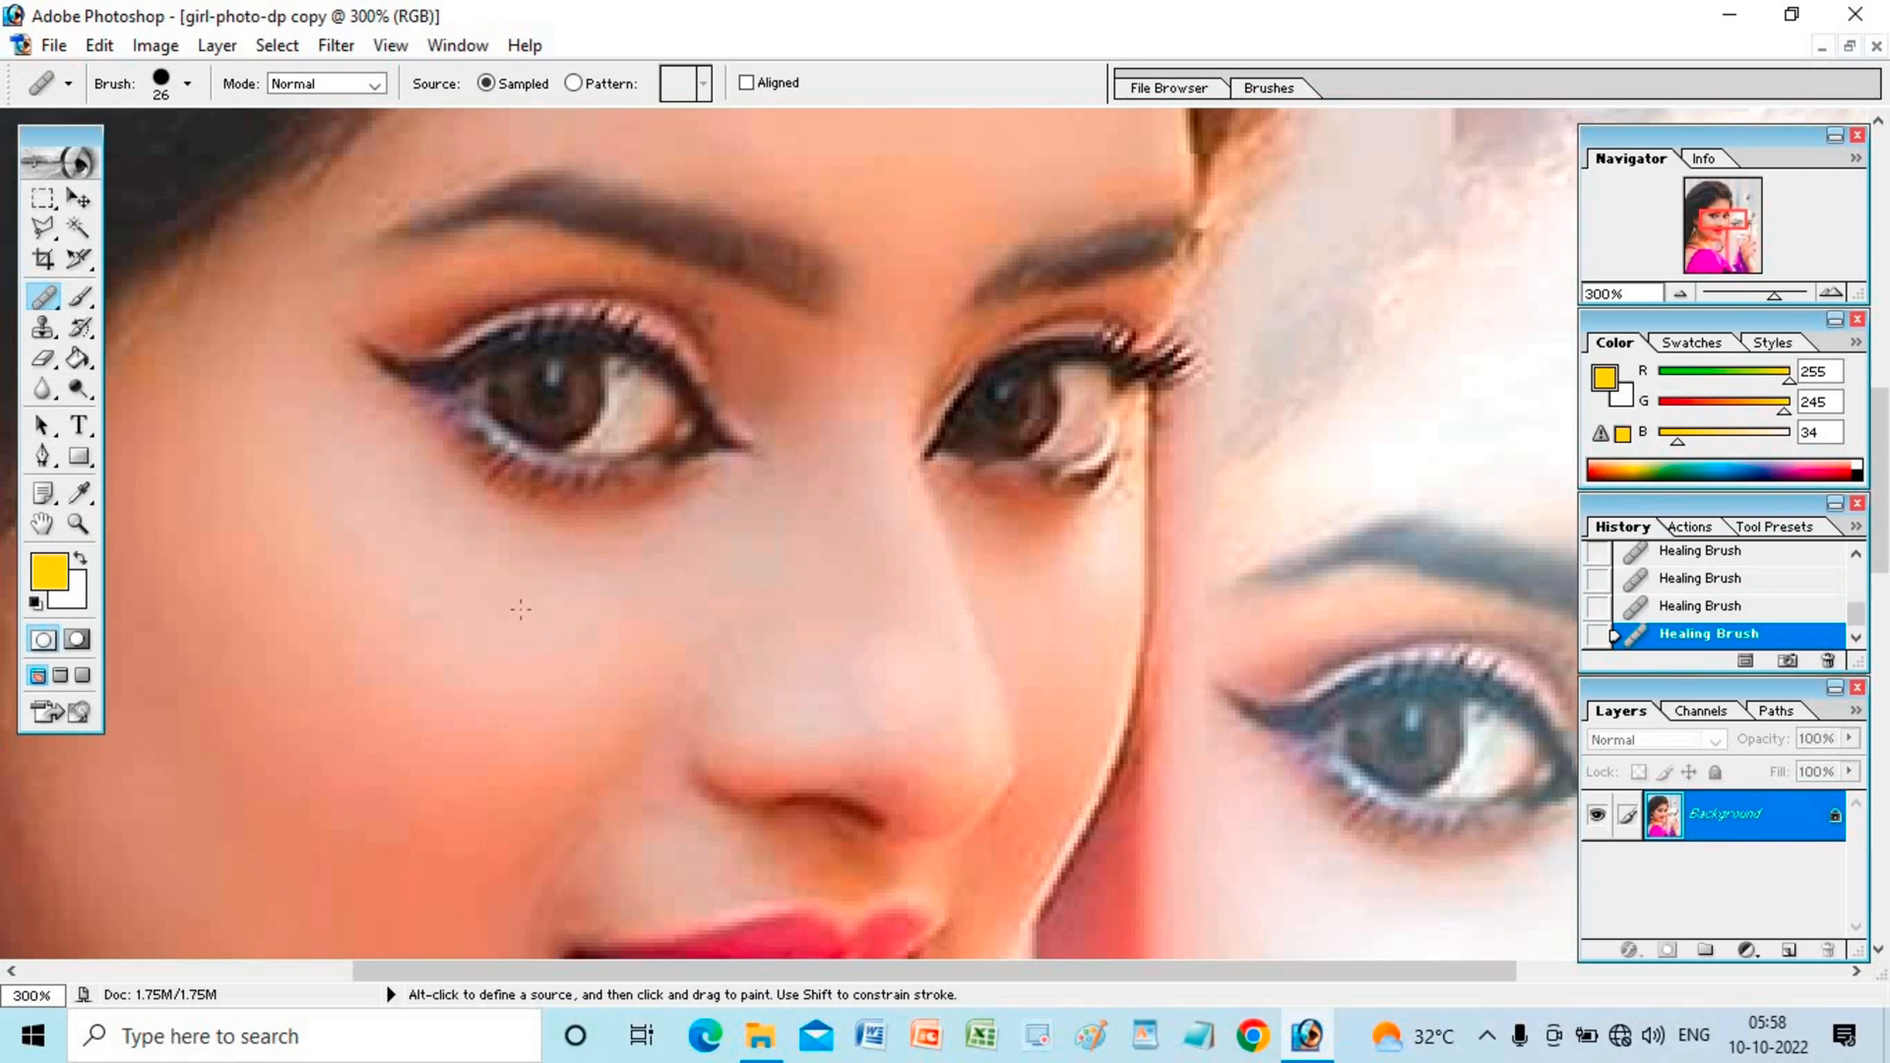
alt+click(321, 705)
mouse_move(321, 719)
mouse_down()
mouse_move(373, 759)
mouse_move(409, 728)
mouse_up()
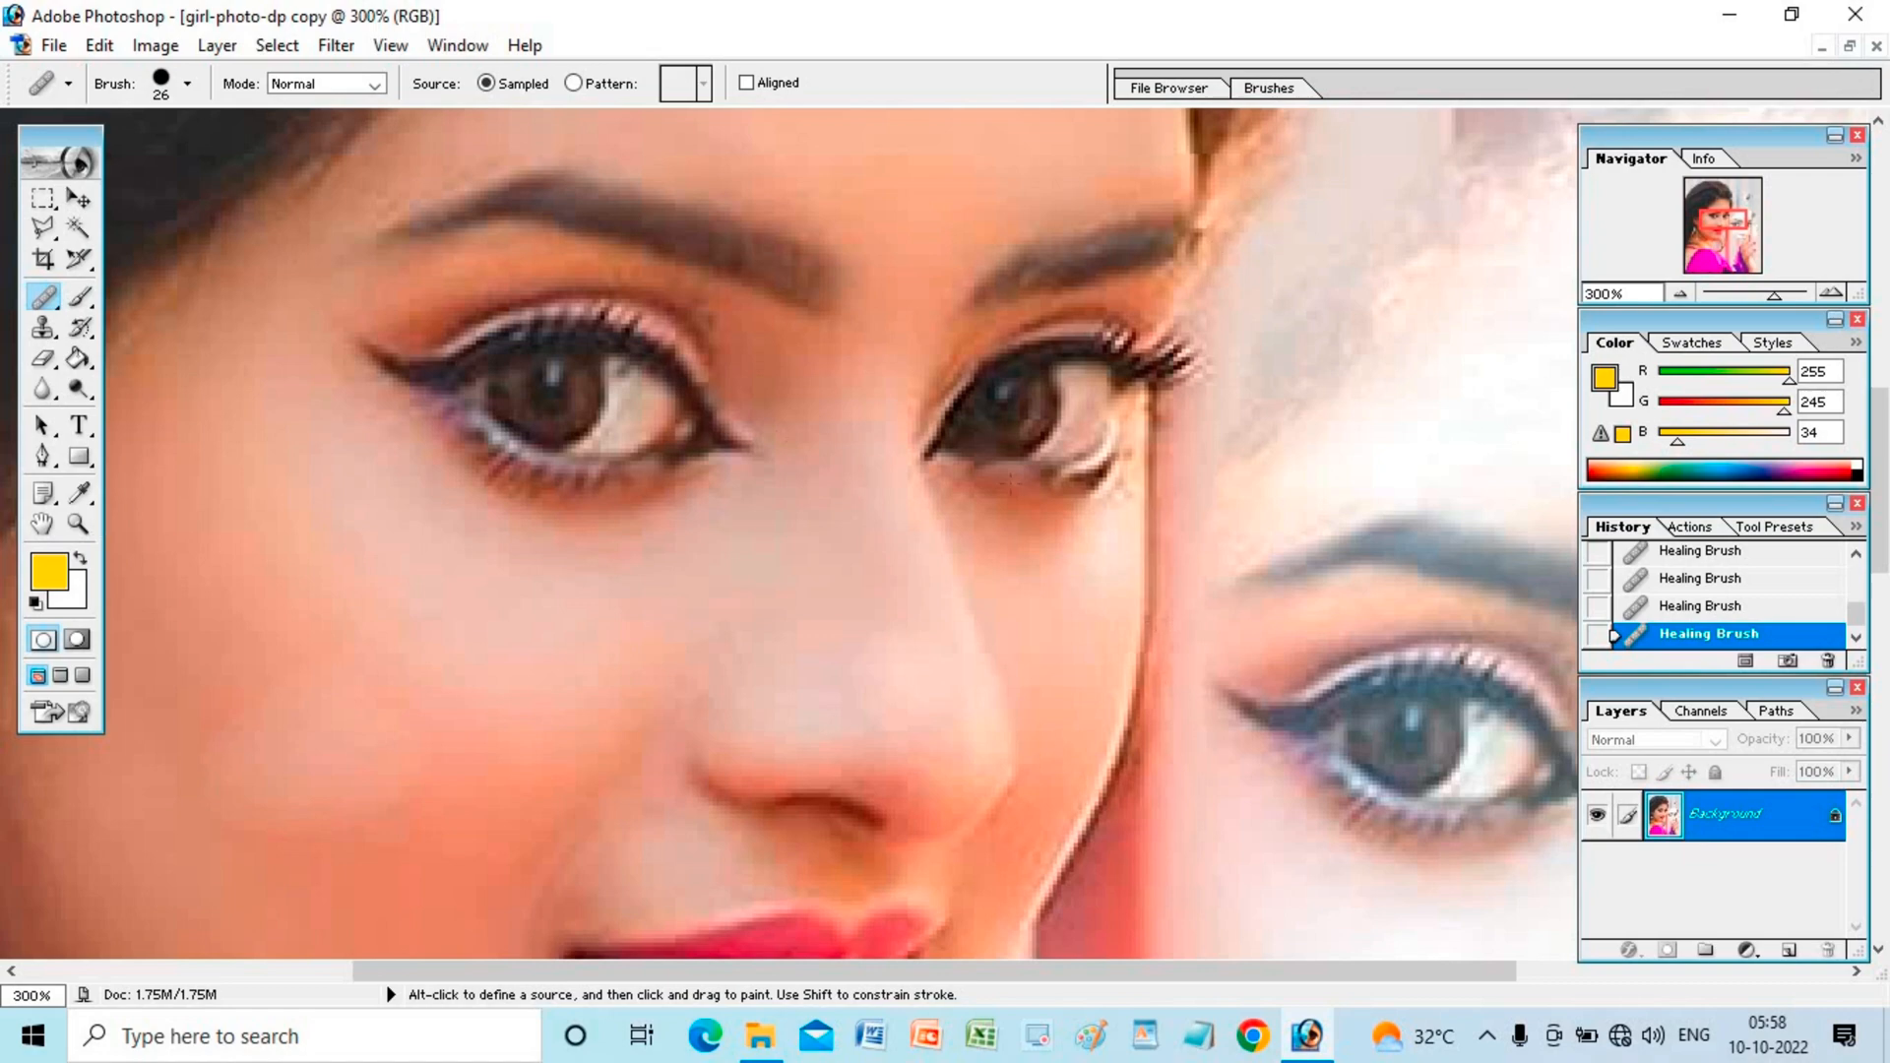
Step: Undo all the healing strokes and slice edits, going back to the Duplicate Image history state
key(ctrl+minus)
key(ctrl+minus)
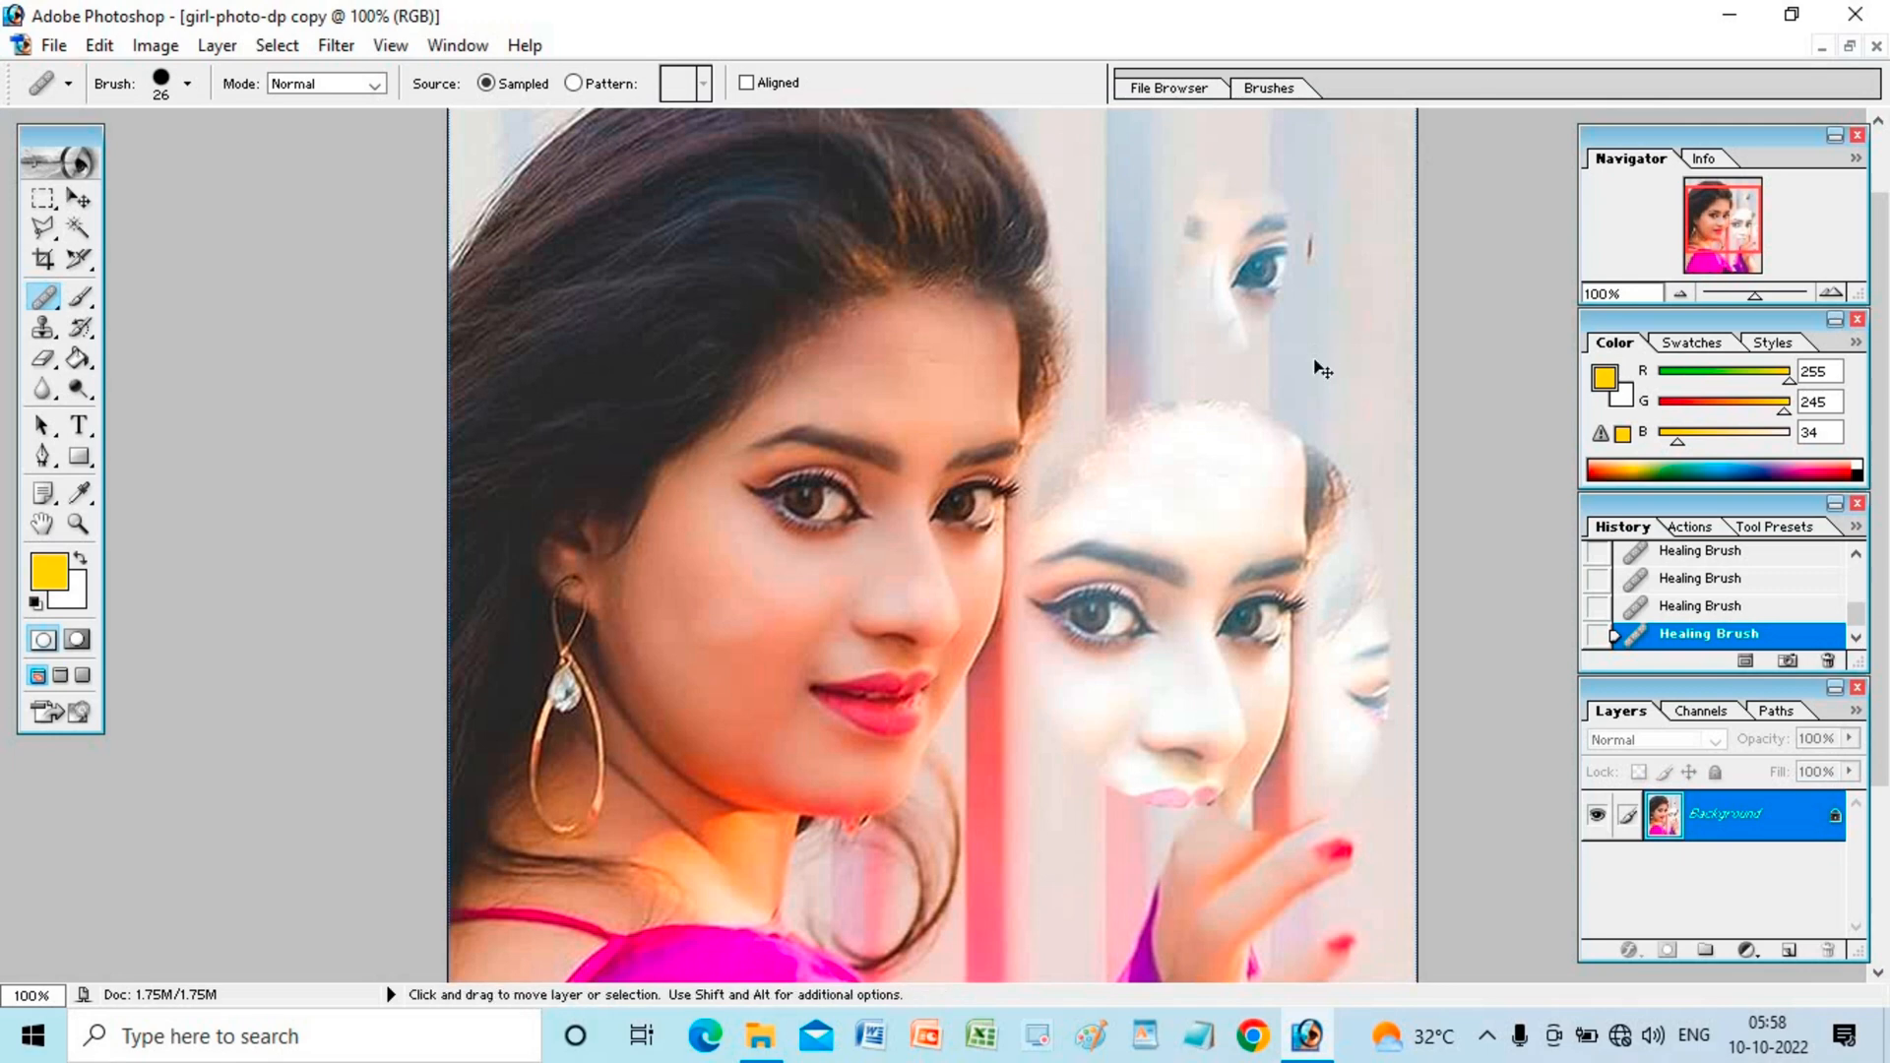
key(ctrl+alt+z)
key(ctrl+alt+z)
key(ctrl+alt+z)
key(ctrl+alt+z)
key(ctrl+alt+z)
key(ctrl+alt+z)
key(ctrl+alt+z)
key(ctrl+alt+z)
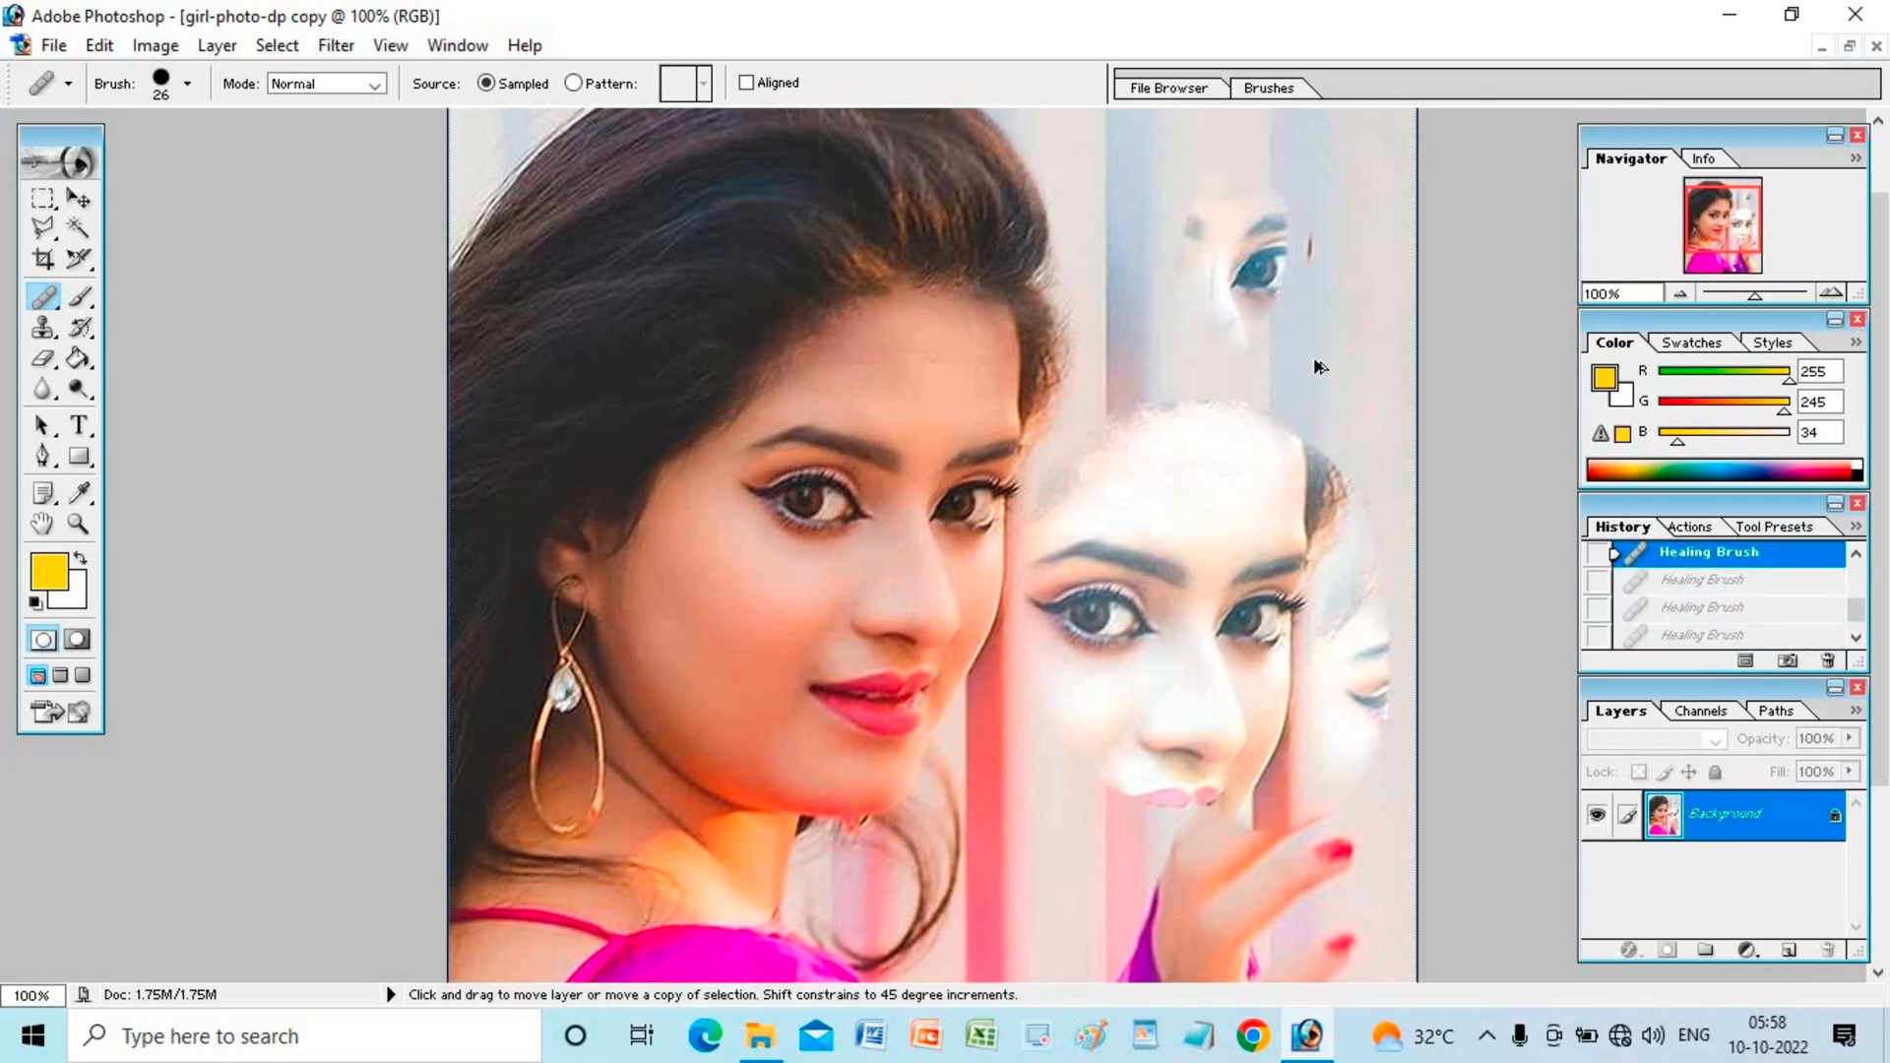
key(ctrl+alt+z)
key(ctrl+alt+z)
key(ctrl+alt+z)
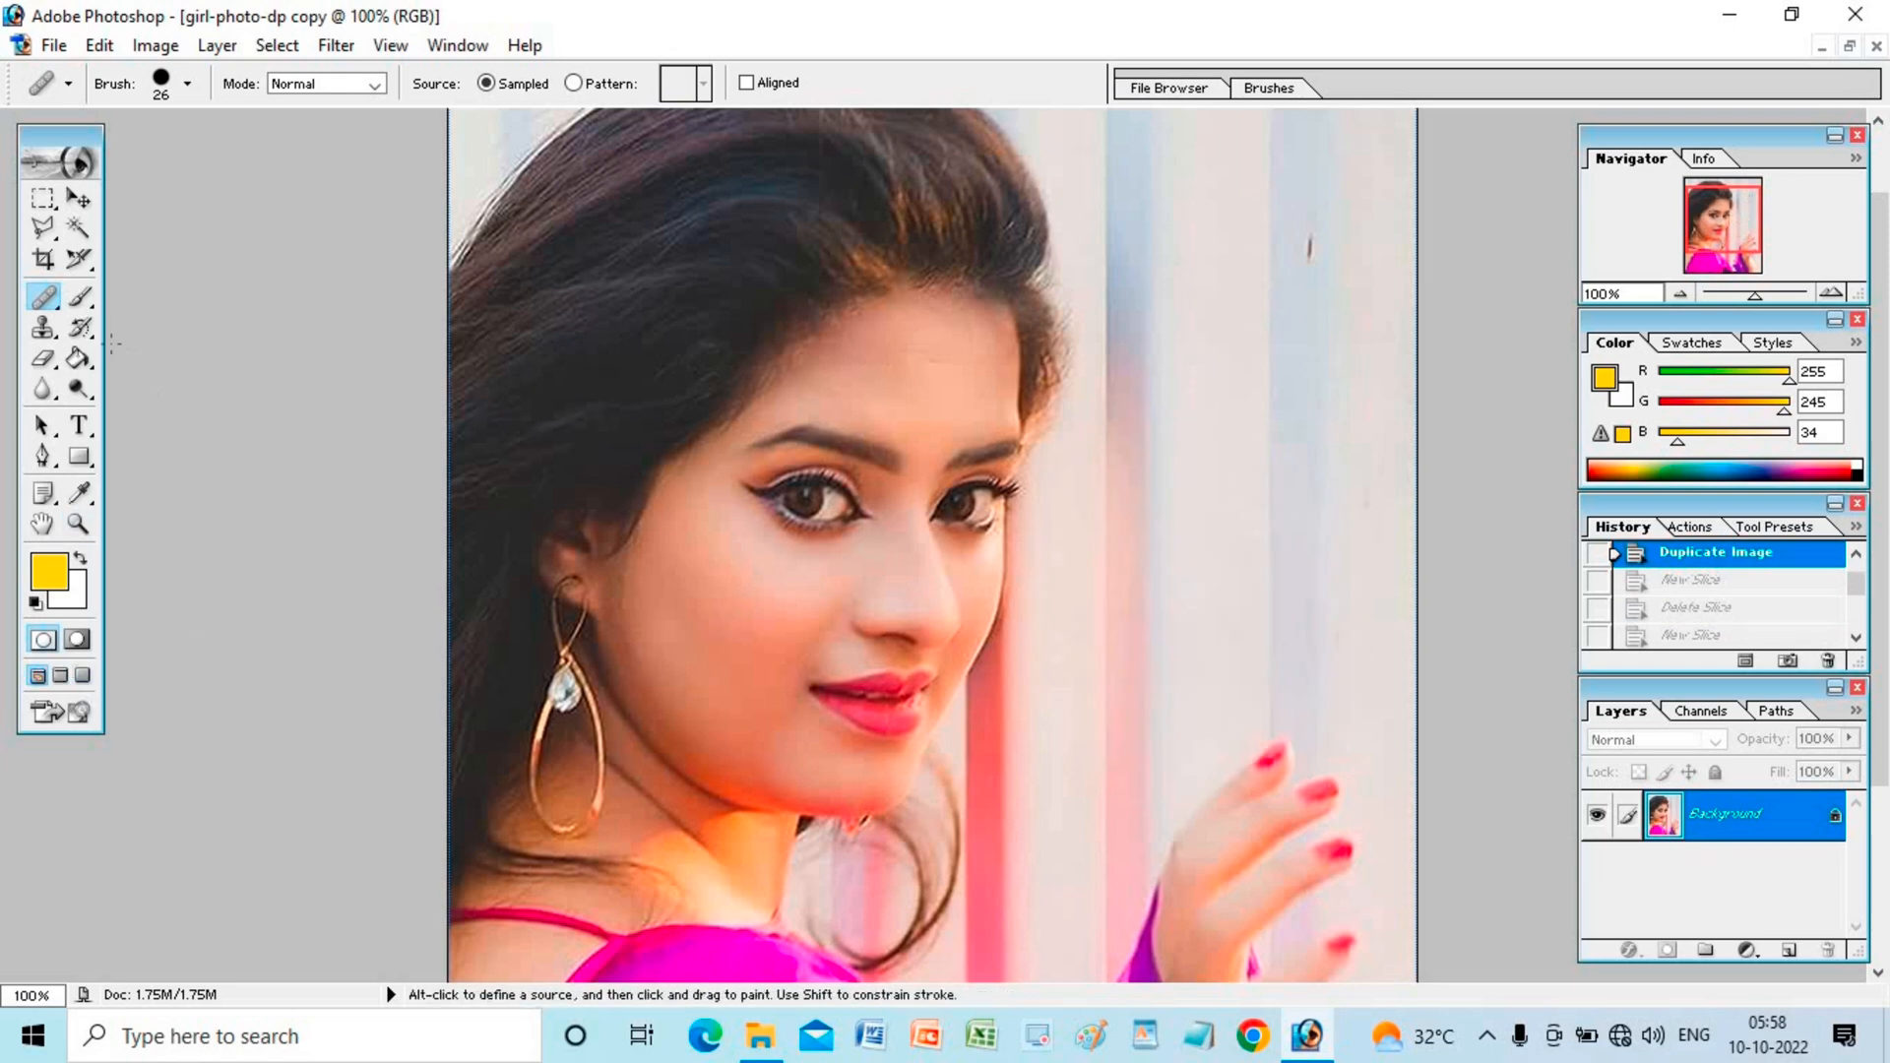
Step: With the Patch tool, outline a small freeform area on the forehead just above the inner eyebrow
right_click(36, 307)
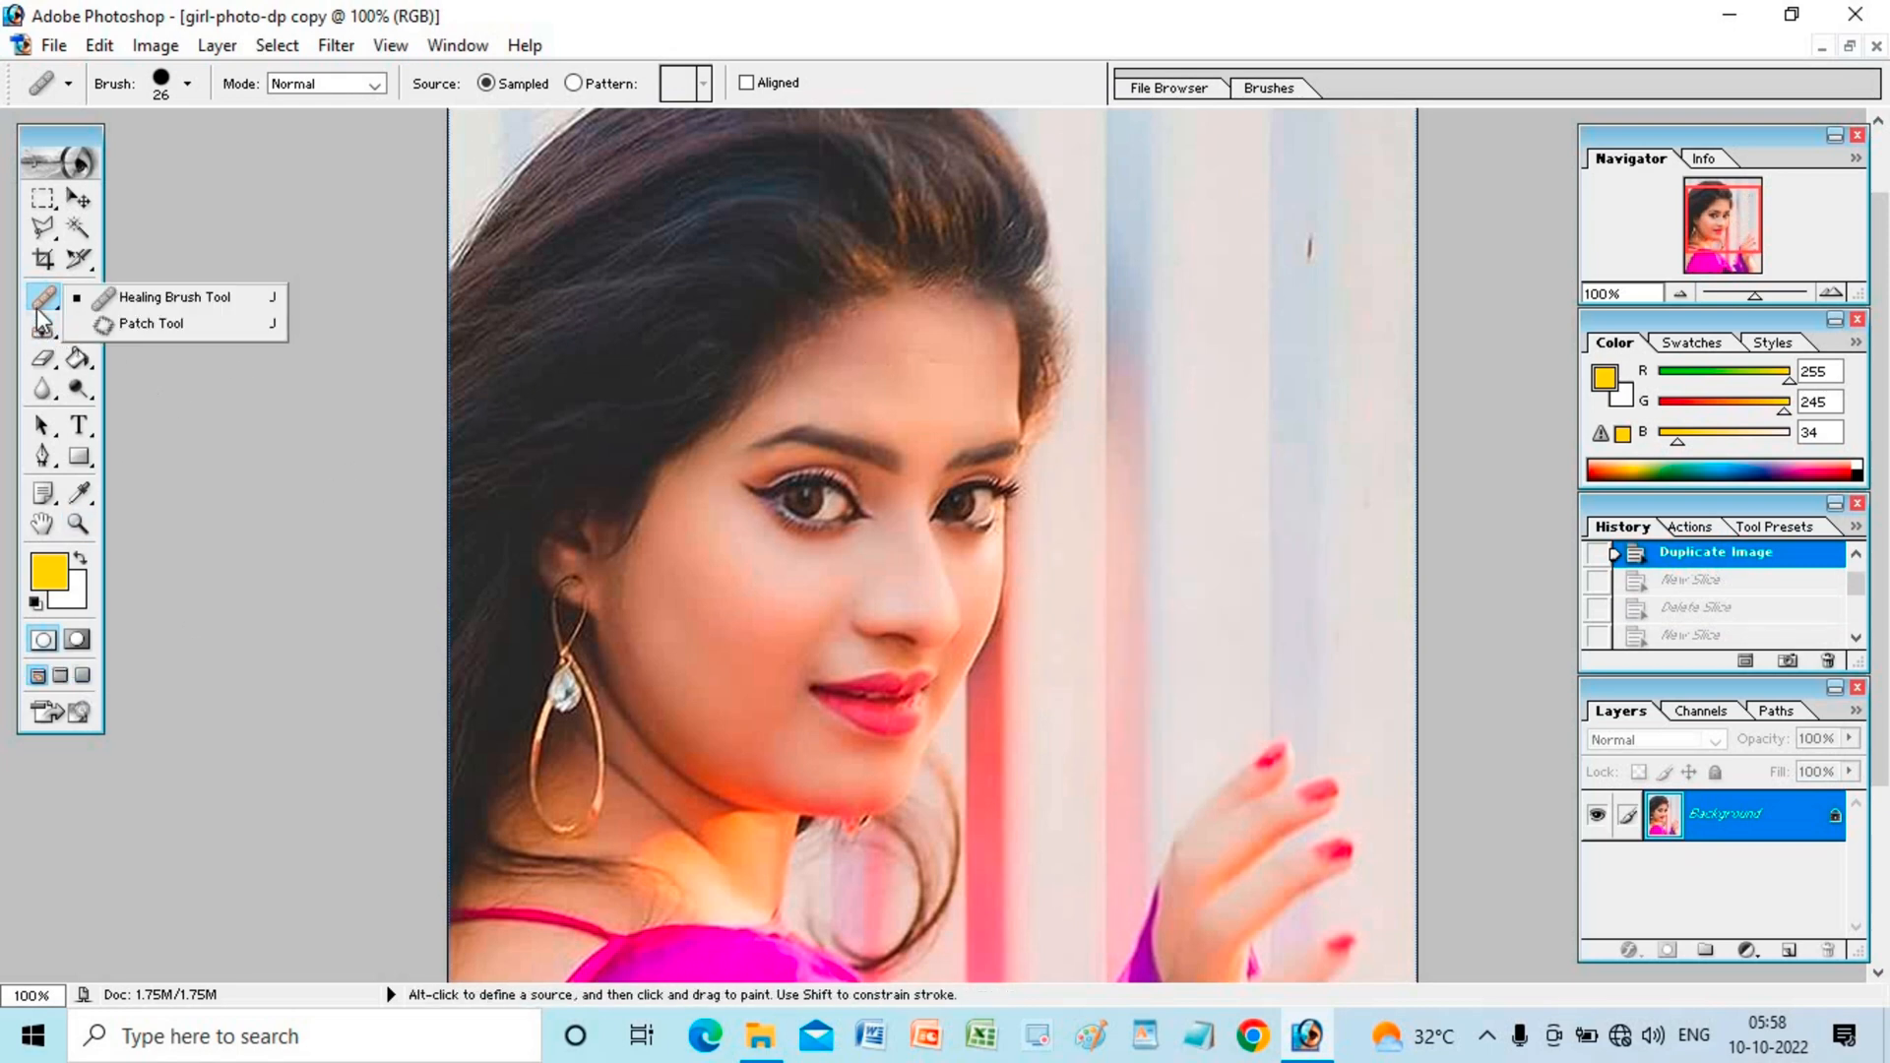
click(115, 330)
mouse_move(865, 344)
mouse_down()
mouse_move(866, 444)
mouse_move(918, 449)
mouse_move(938, 411)
mouse_move(866, 352)
mouse_up()
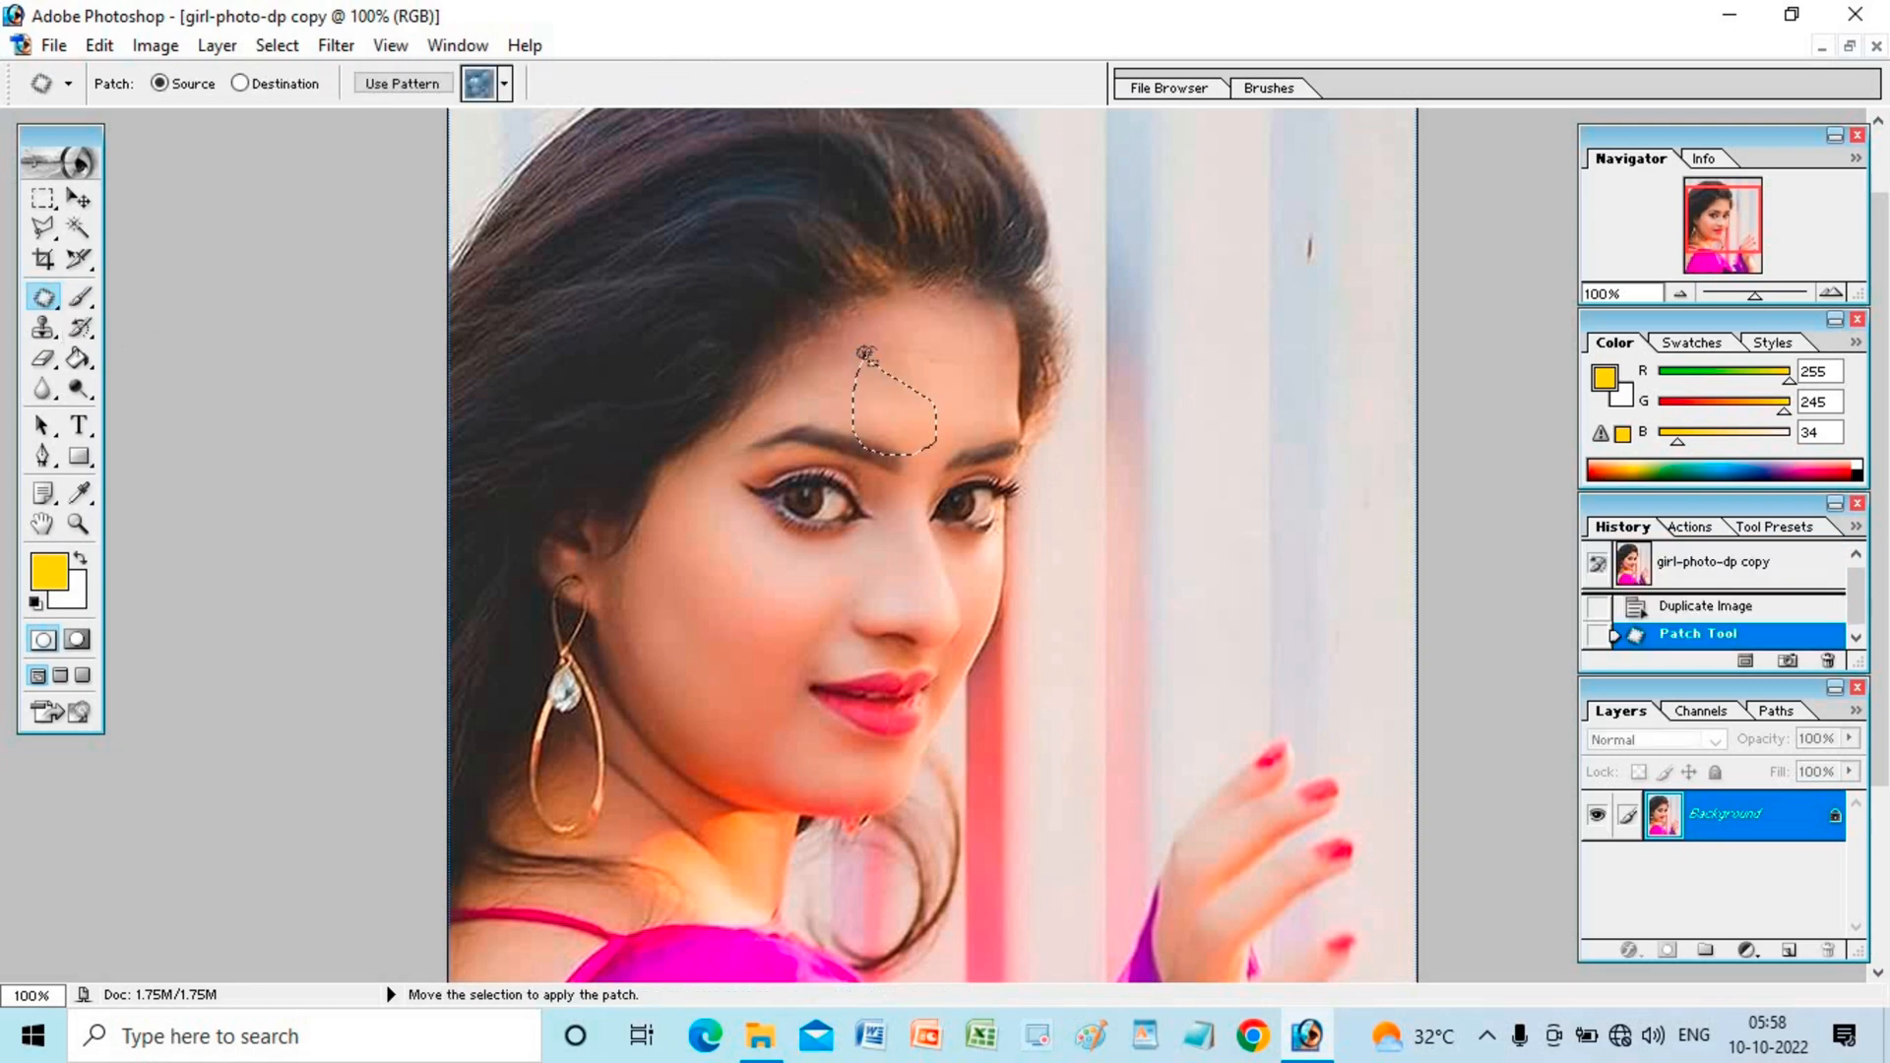
Step: Clear the outlined forehead area and fill it first with the white background color, then with the yellow foreground color
key(Delete)
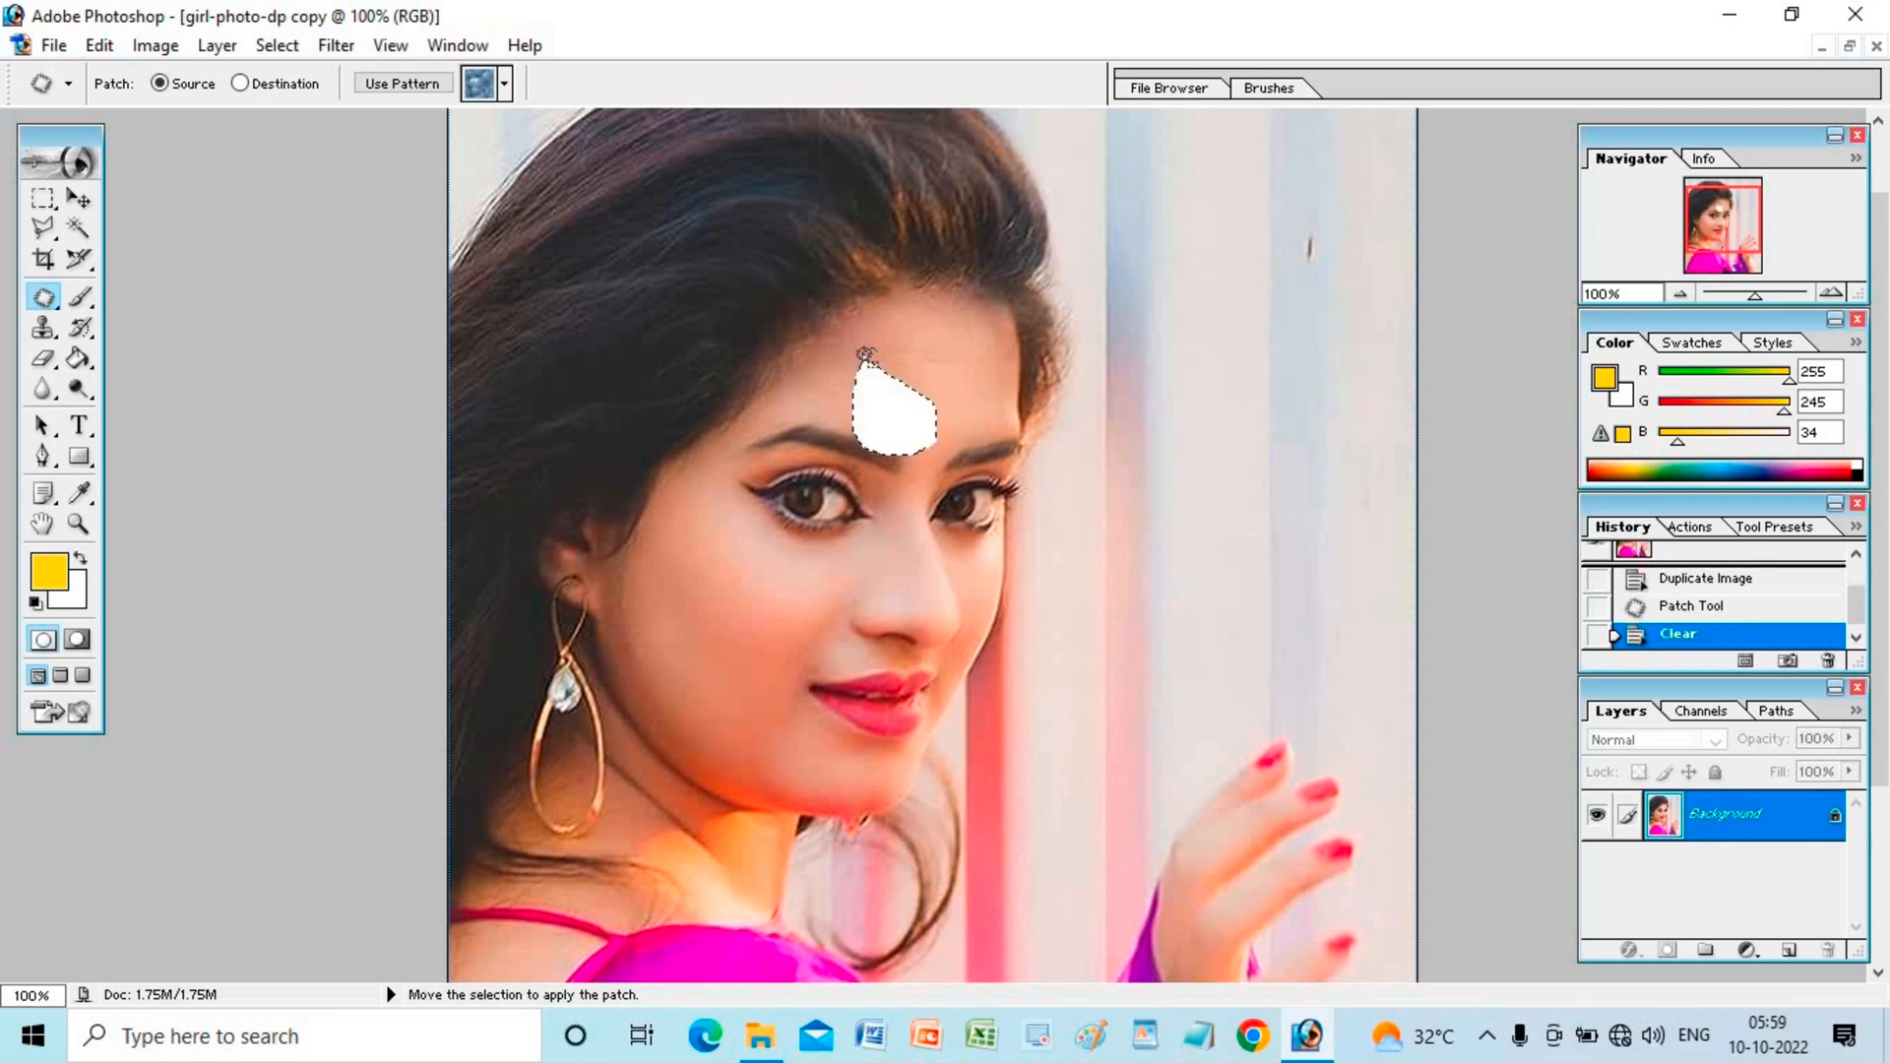
key(ctrl+BackSpace)
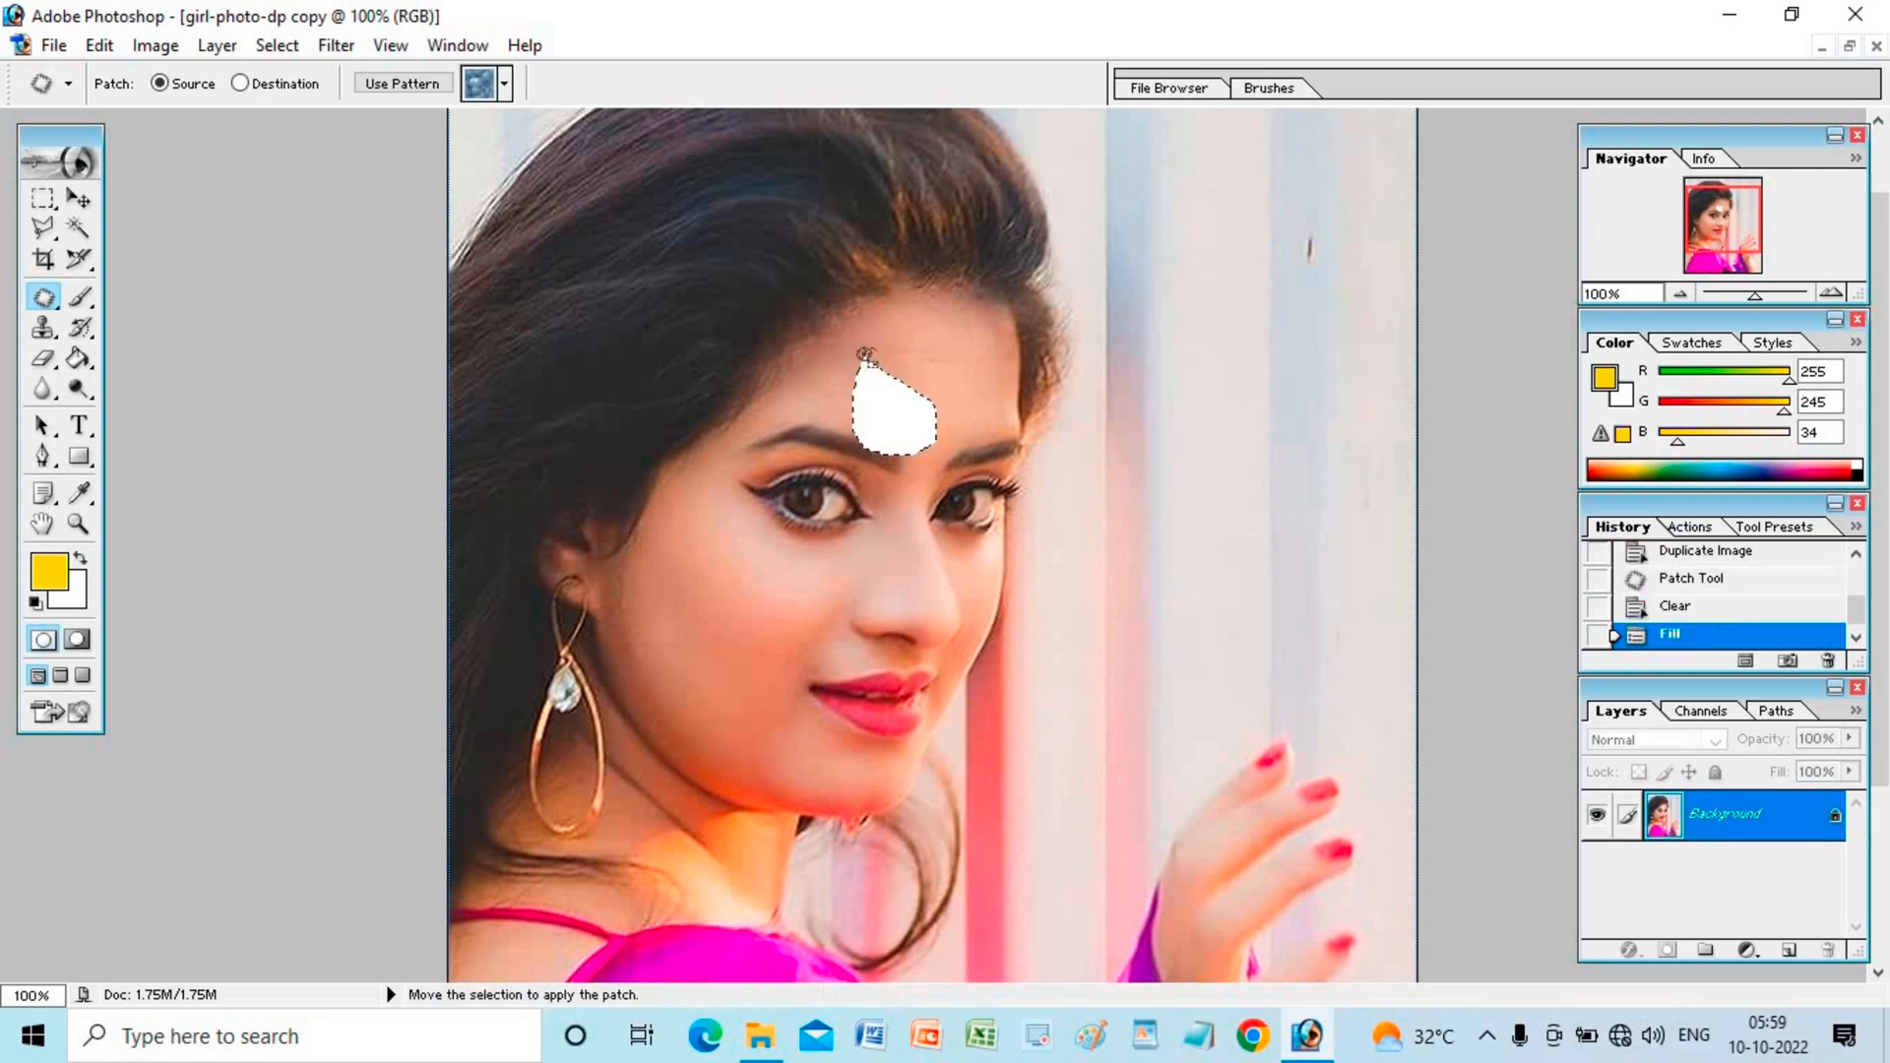
key(alt+BackSpace)
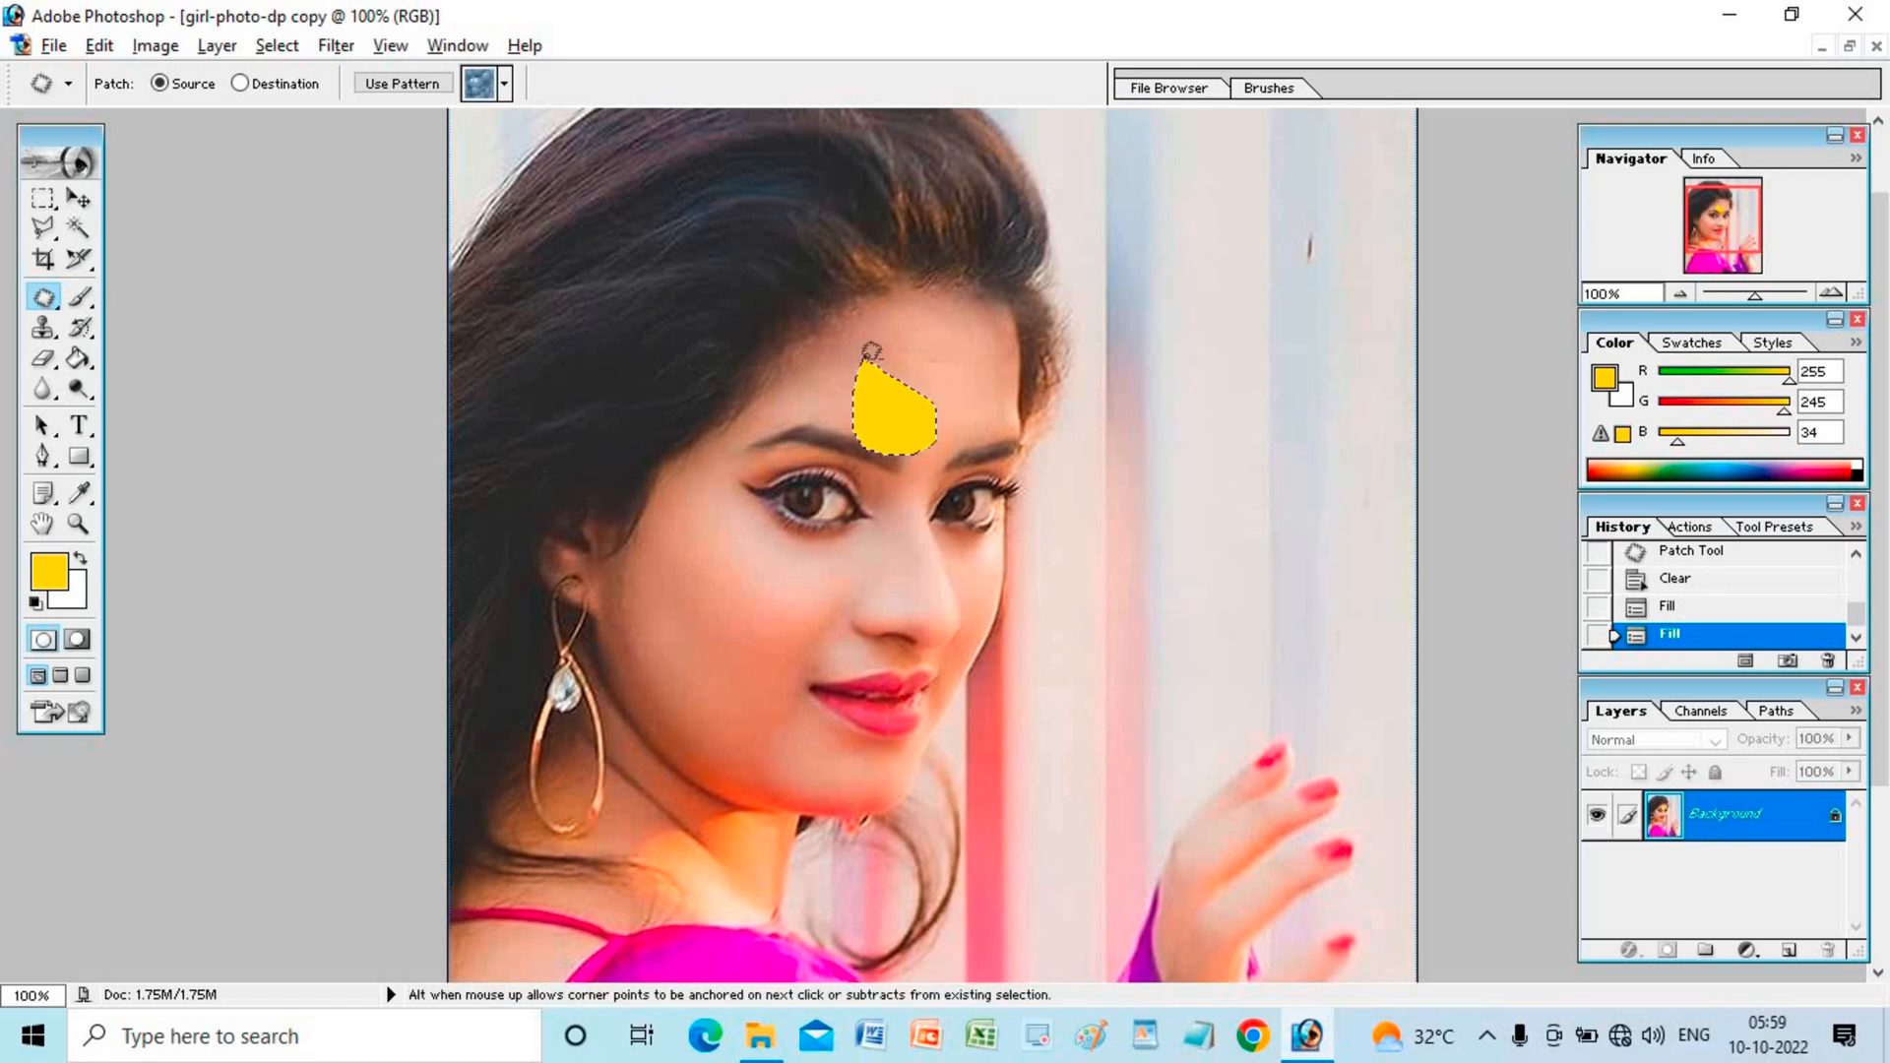
key(alt+BackSpace)
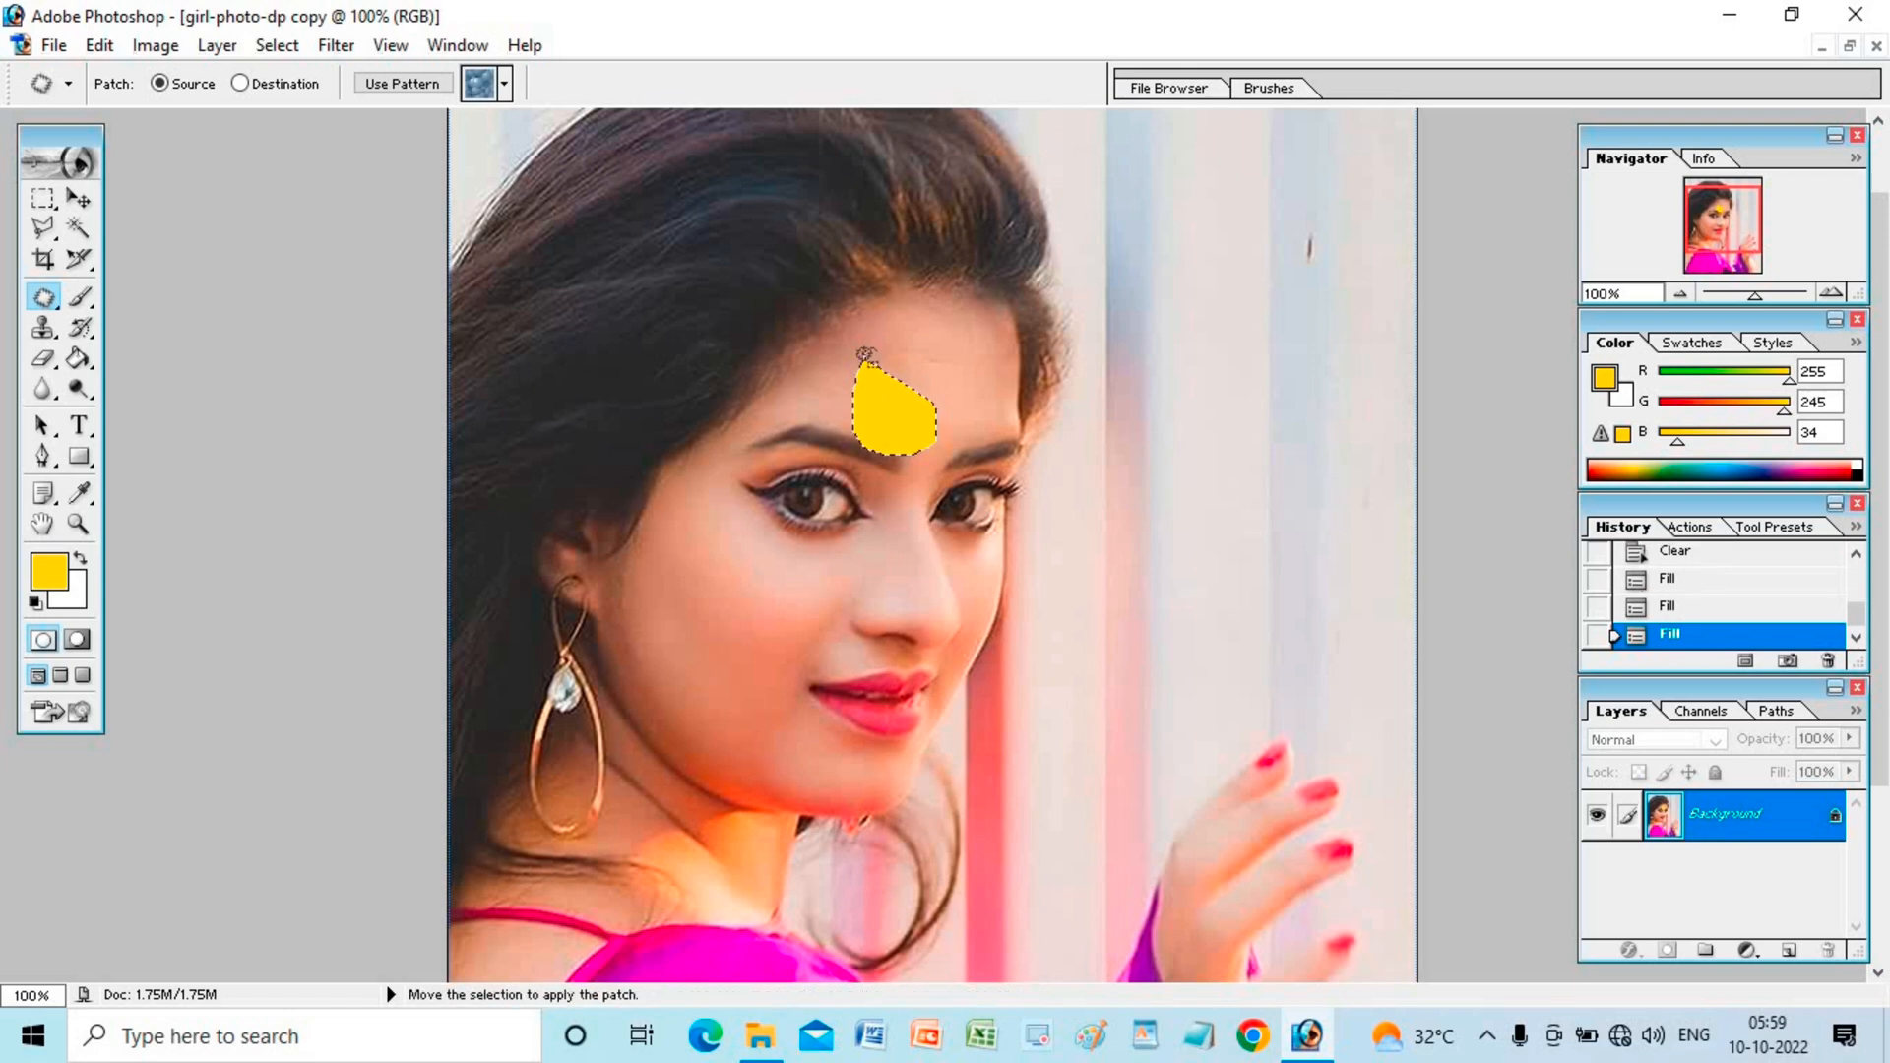
Step: Clear the forehead patch again, refill it with white and finally with yellow, and deselect it
key(Delete)
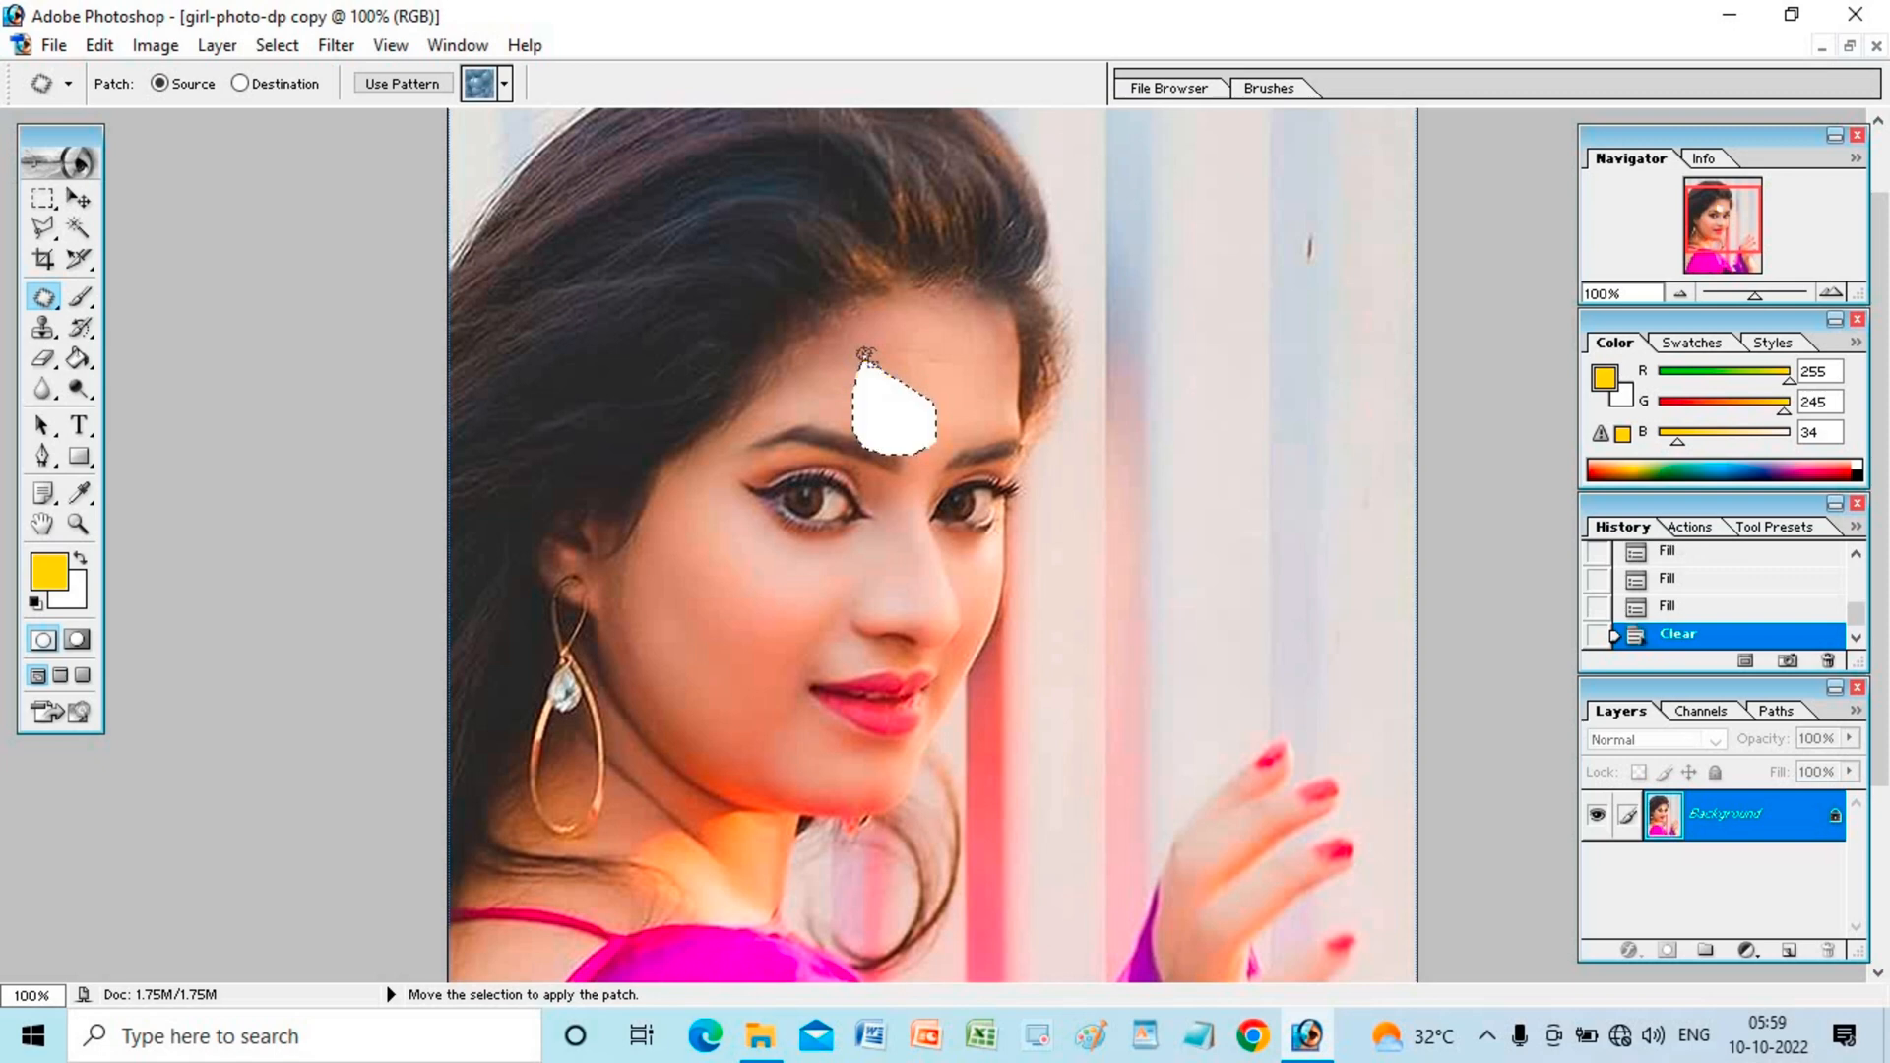
key(ctrl+BackSpace)
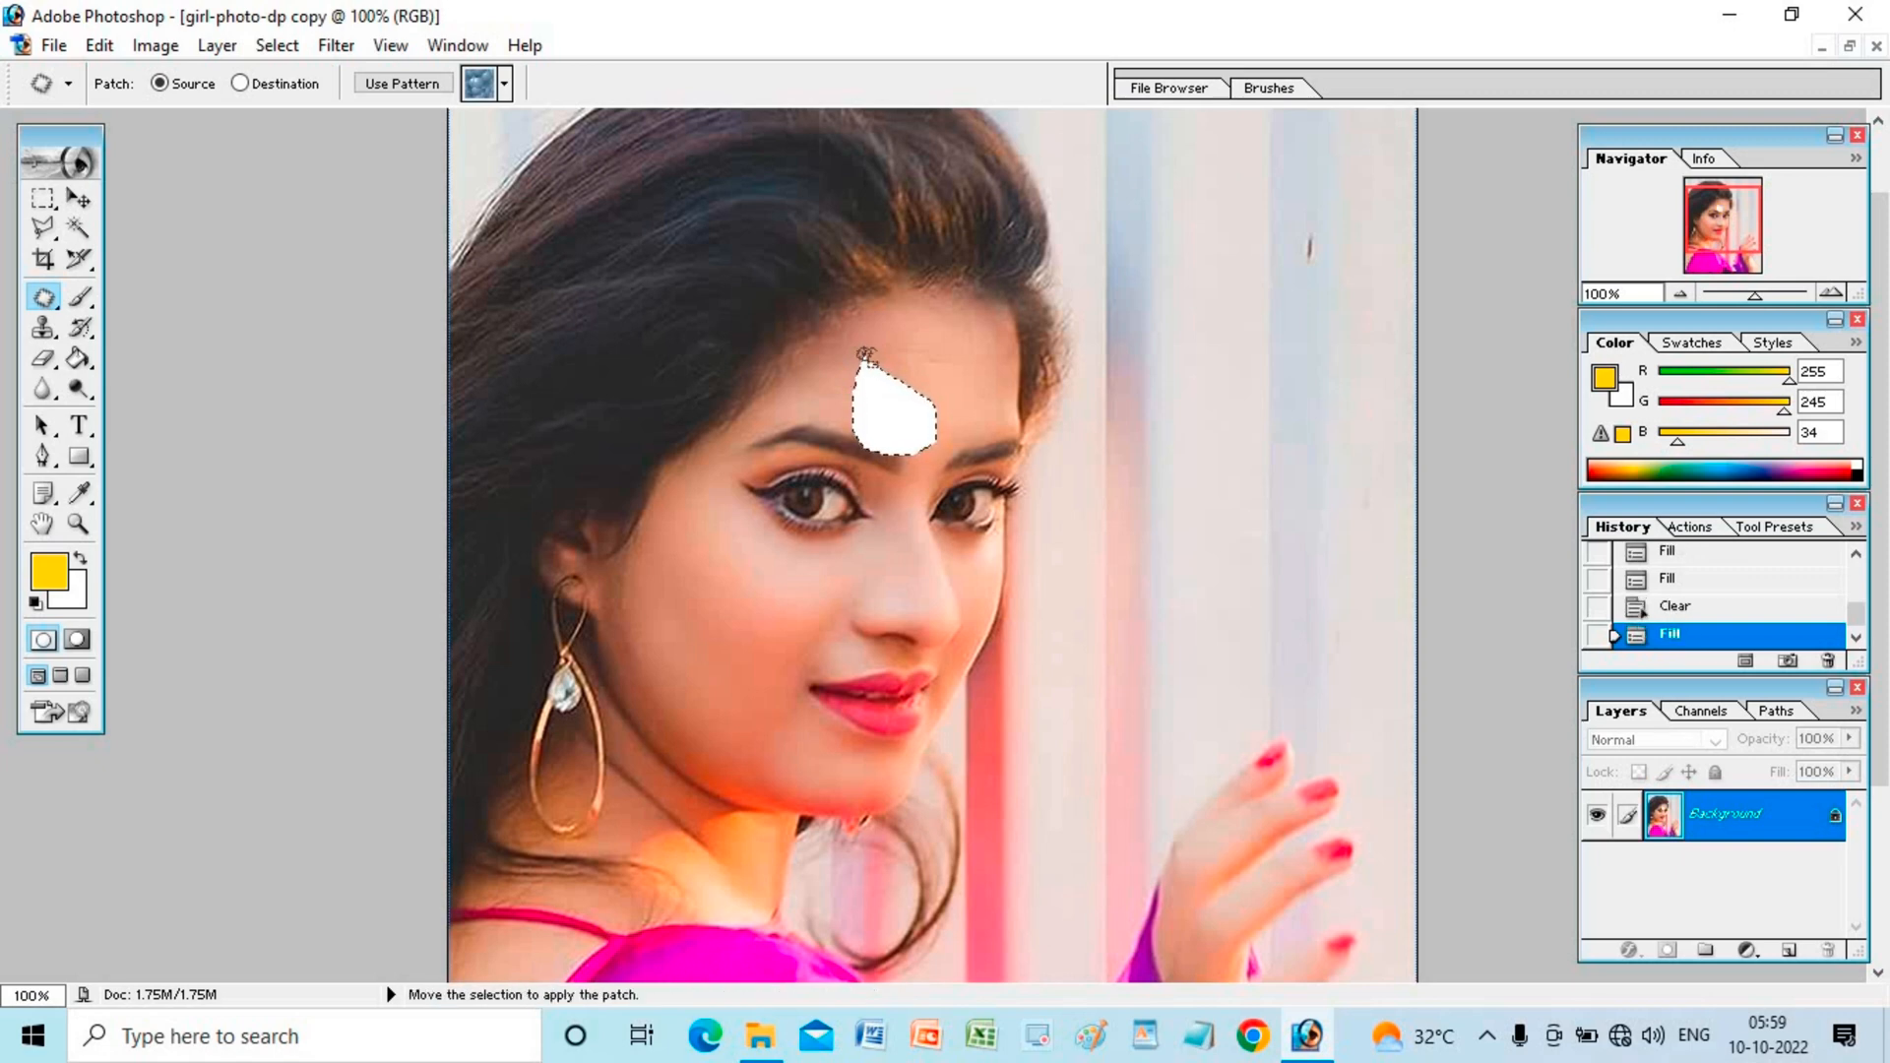
key(alt+BackSpace)
key(alt+BackSpace)
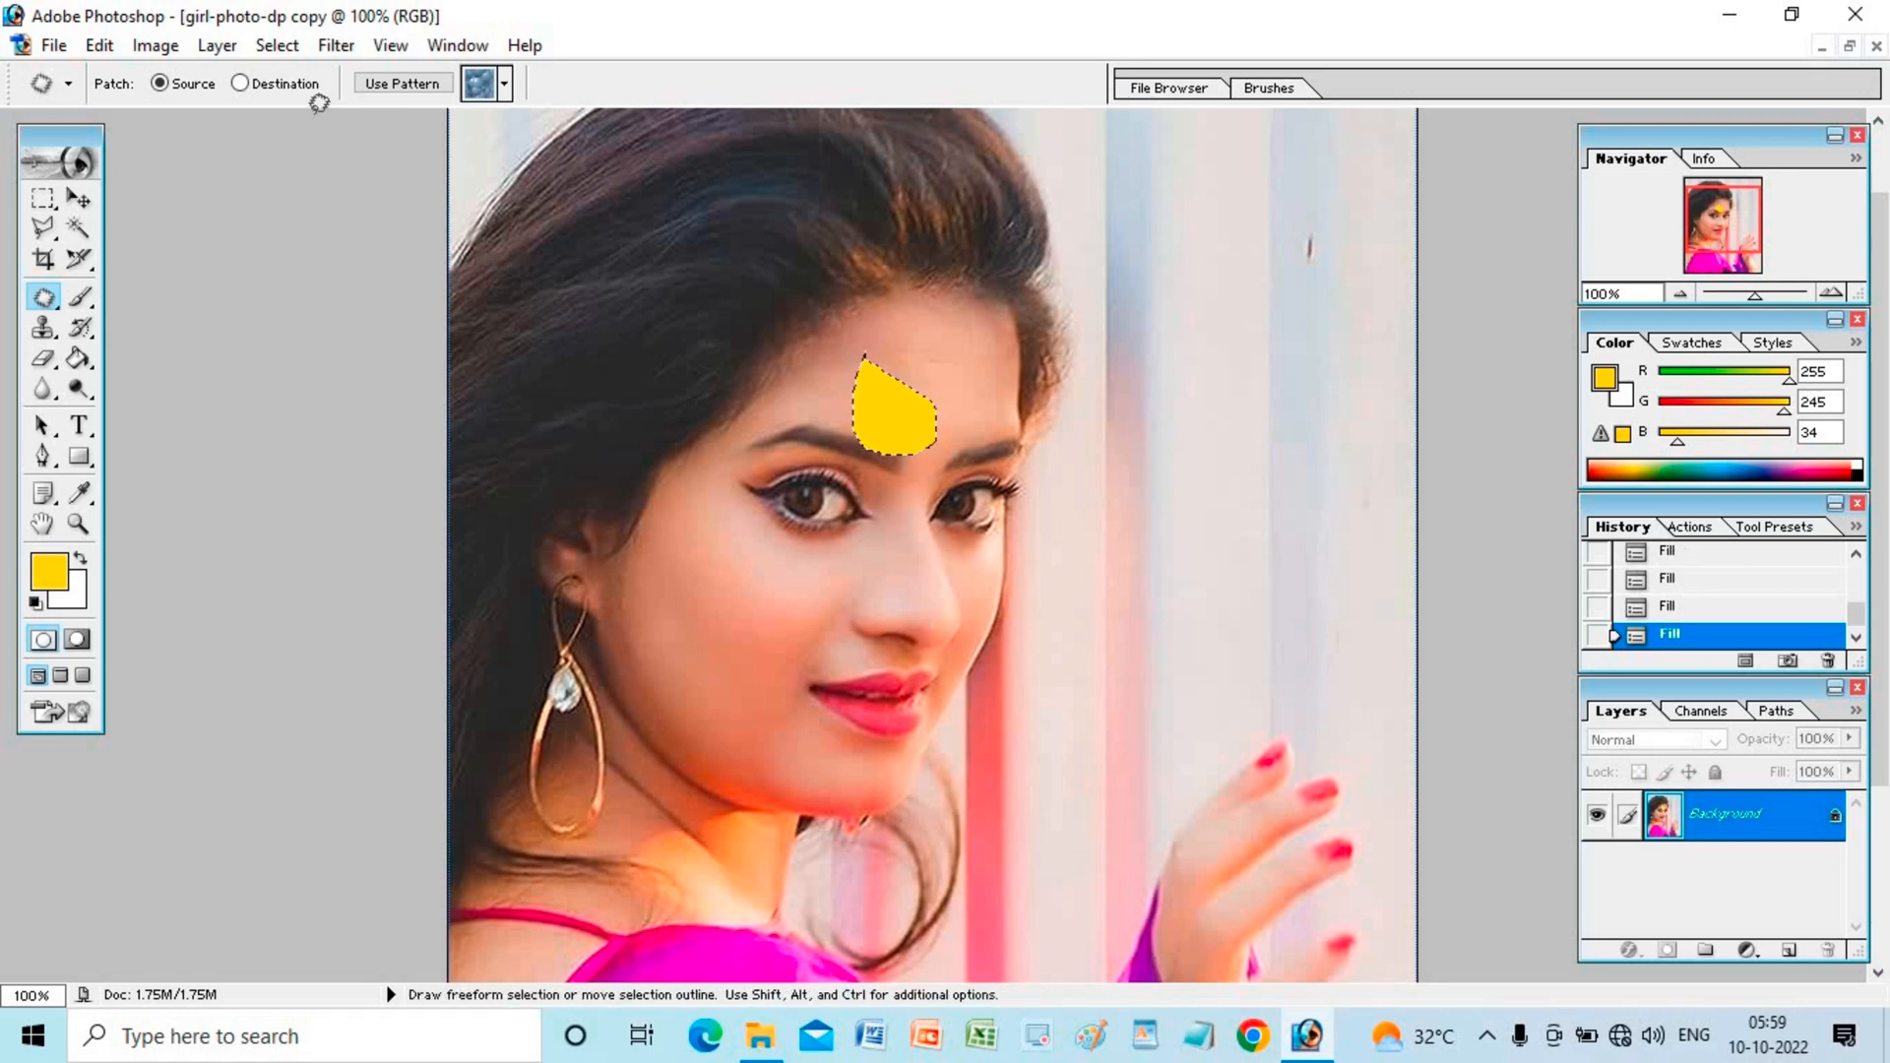
key(ctrl+d)
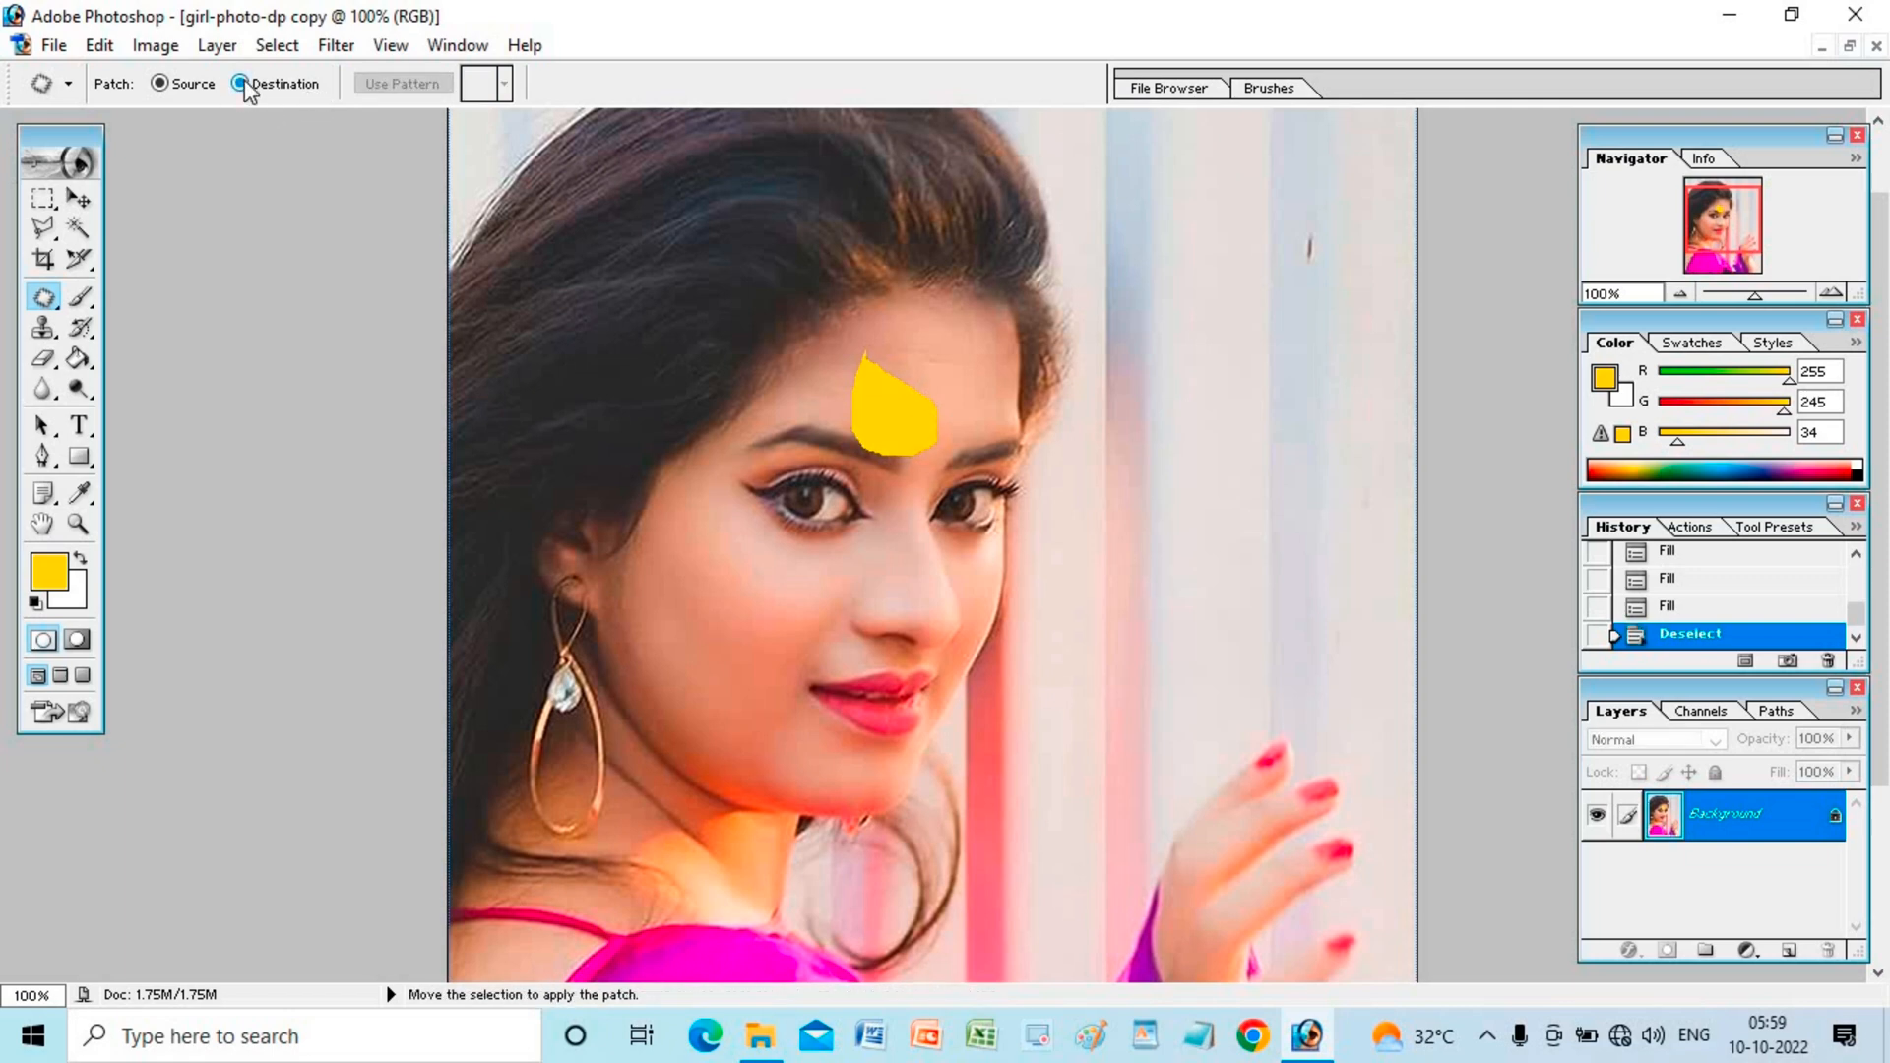
Step: Set the patch mode to Destination, outline a large area across the hair, forehead and eye, and choose the last gray textured pattern
click(241, 85)
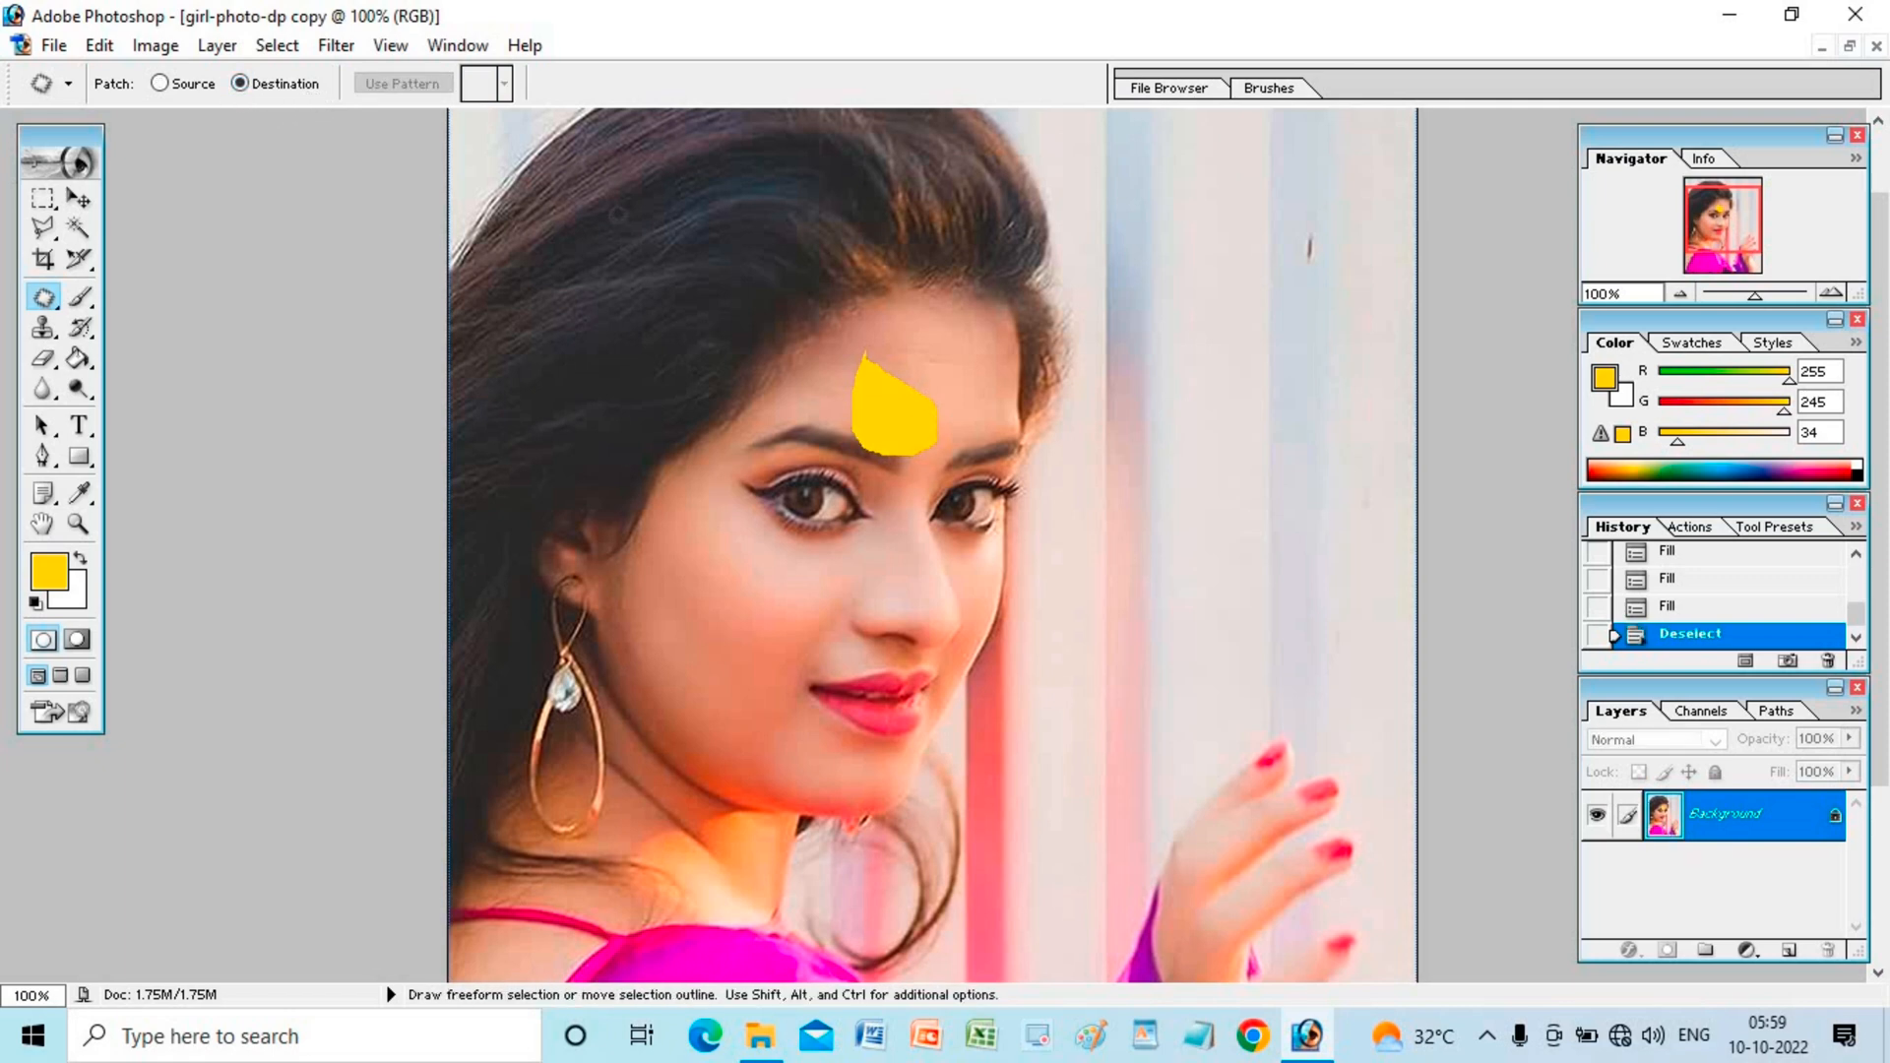
mouse_move(669, 209)
mouse_down()
mouse_move(785, 542)
mouse_move(669, 208)
mouse_up()
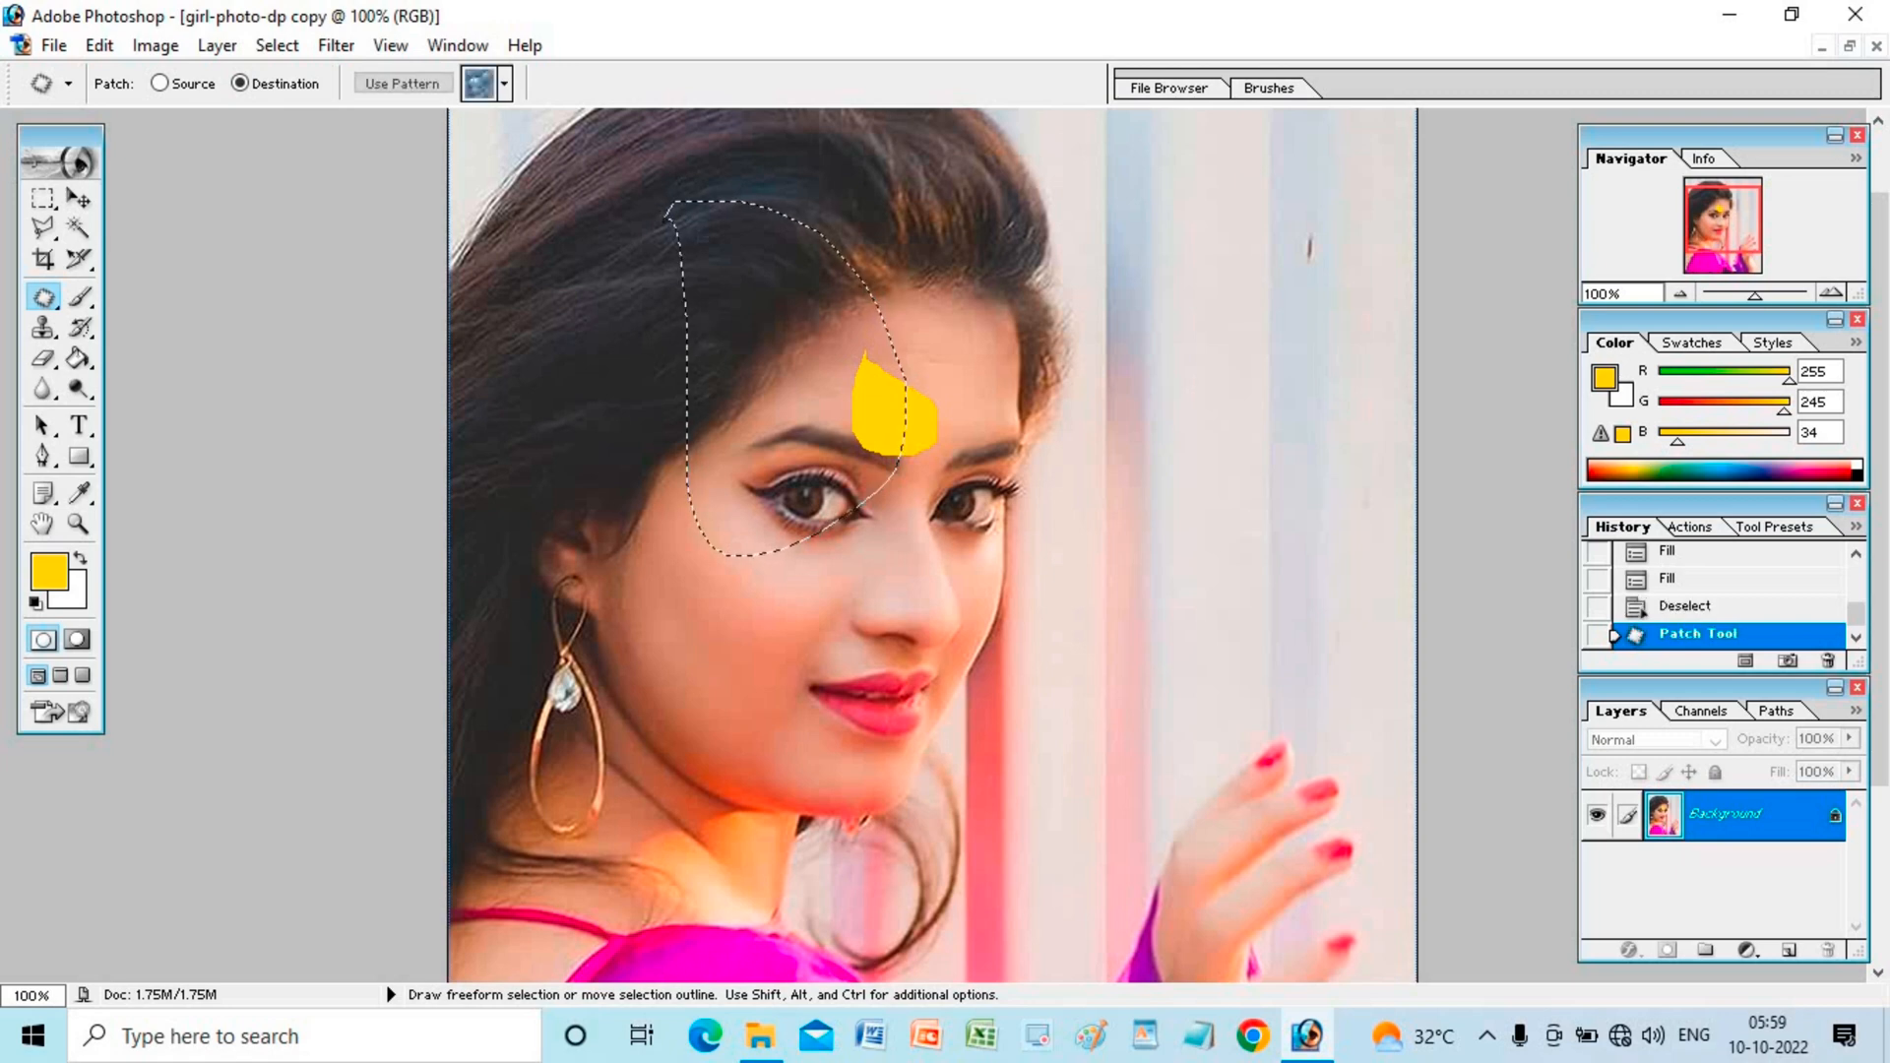
click(477, 87)
click(576, 196)
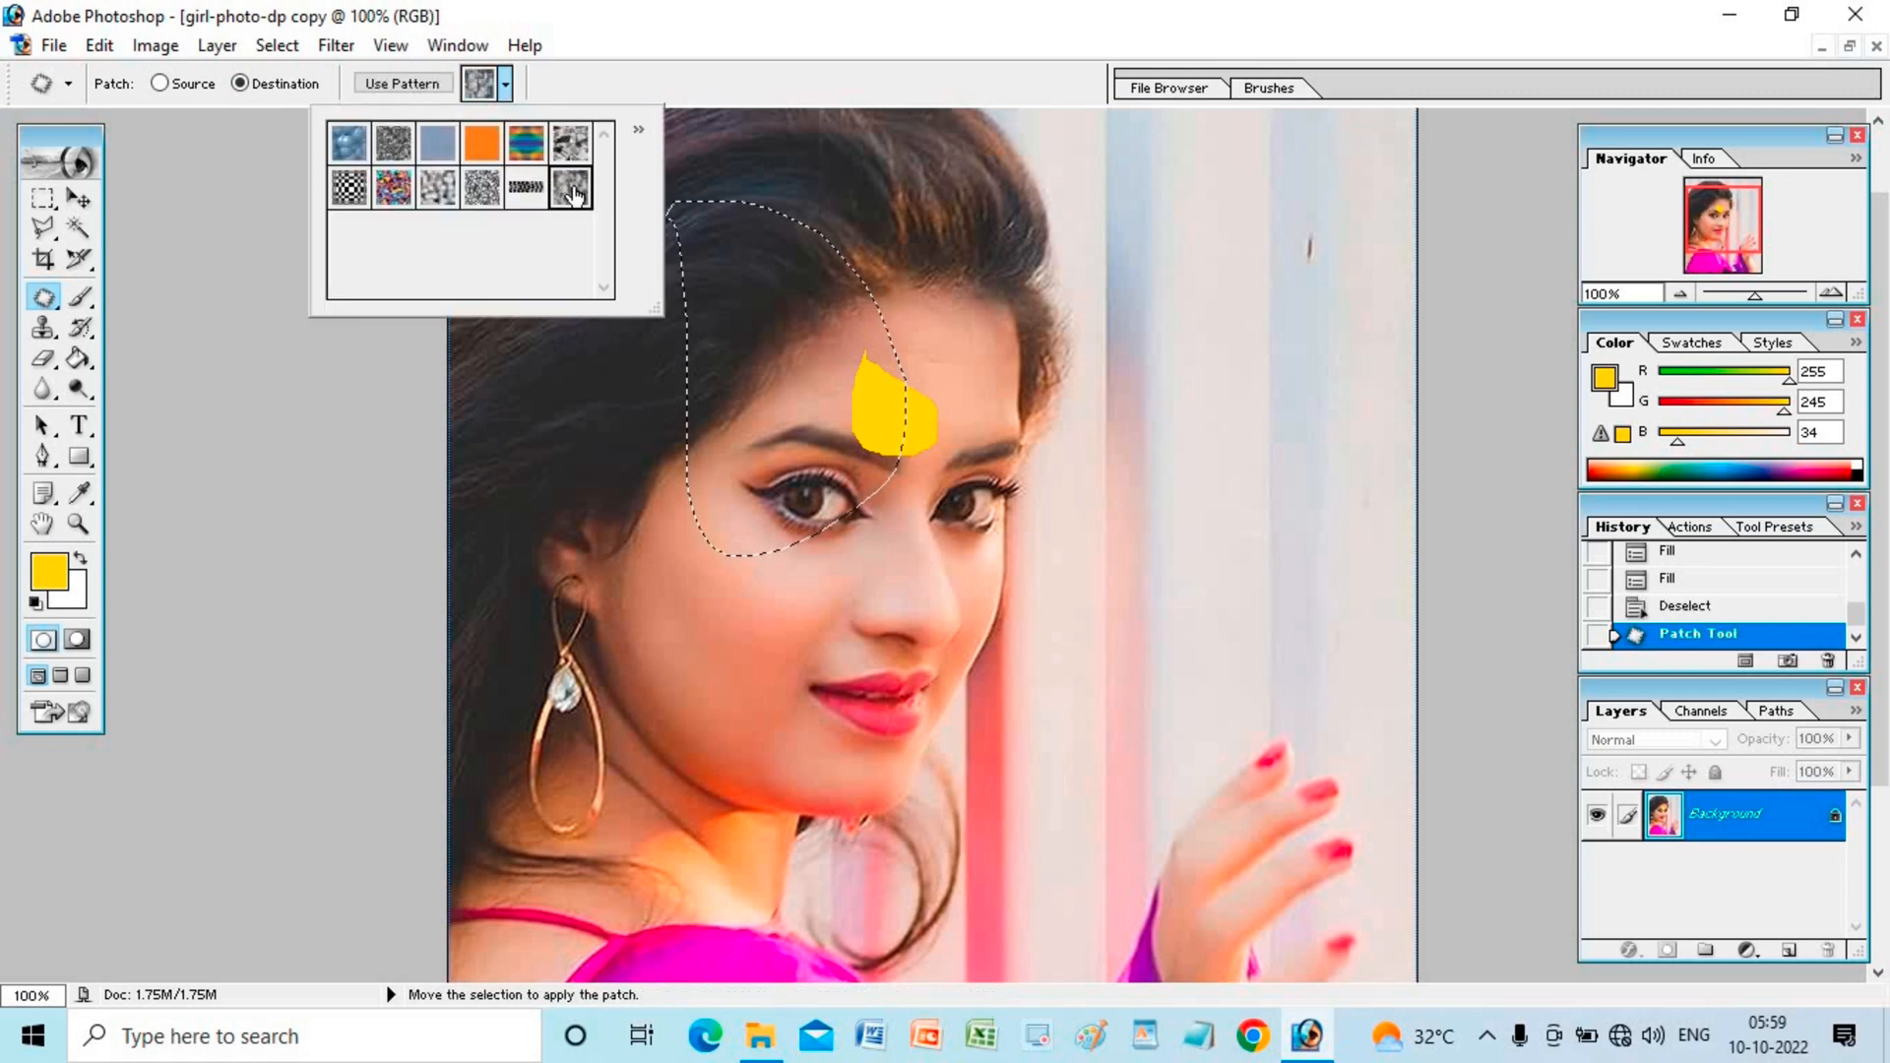
double_click(579, 202)
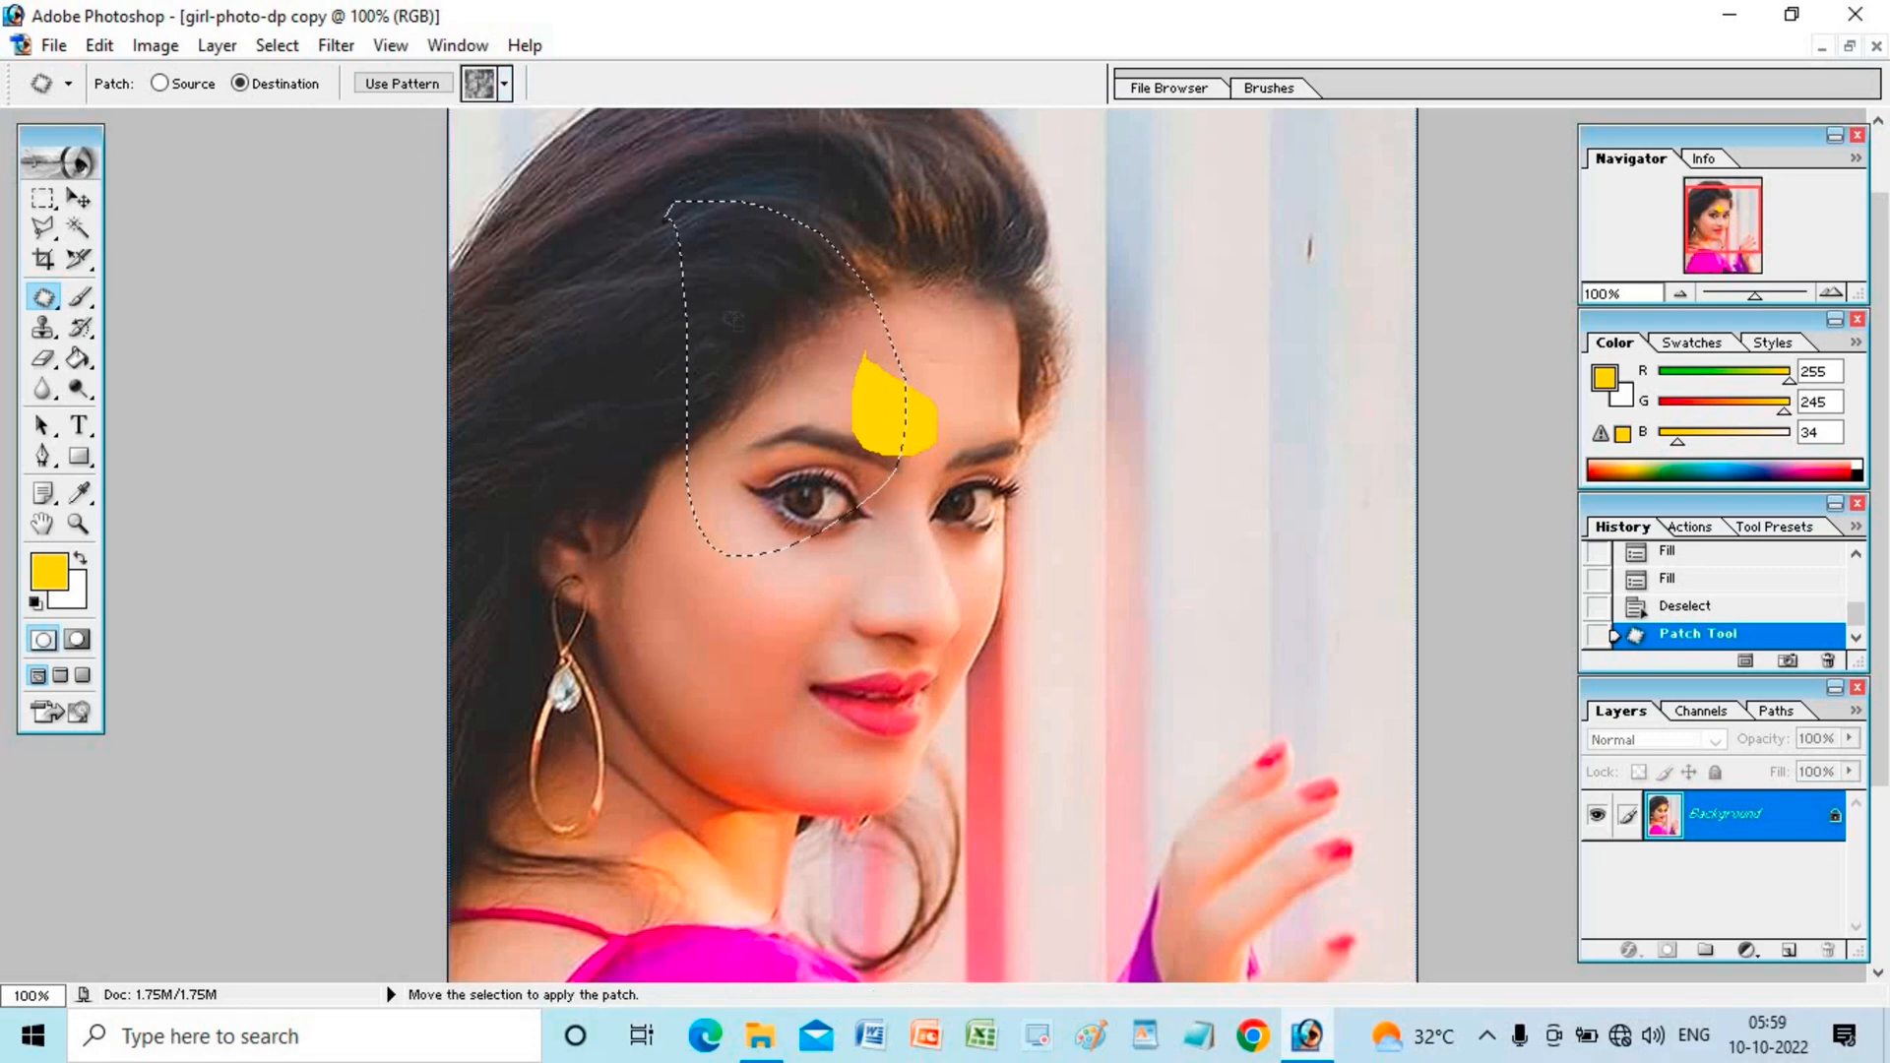
Step: Clear the large outlined area over the hair and forehead and fill it with the white background color
key(Delete)
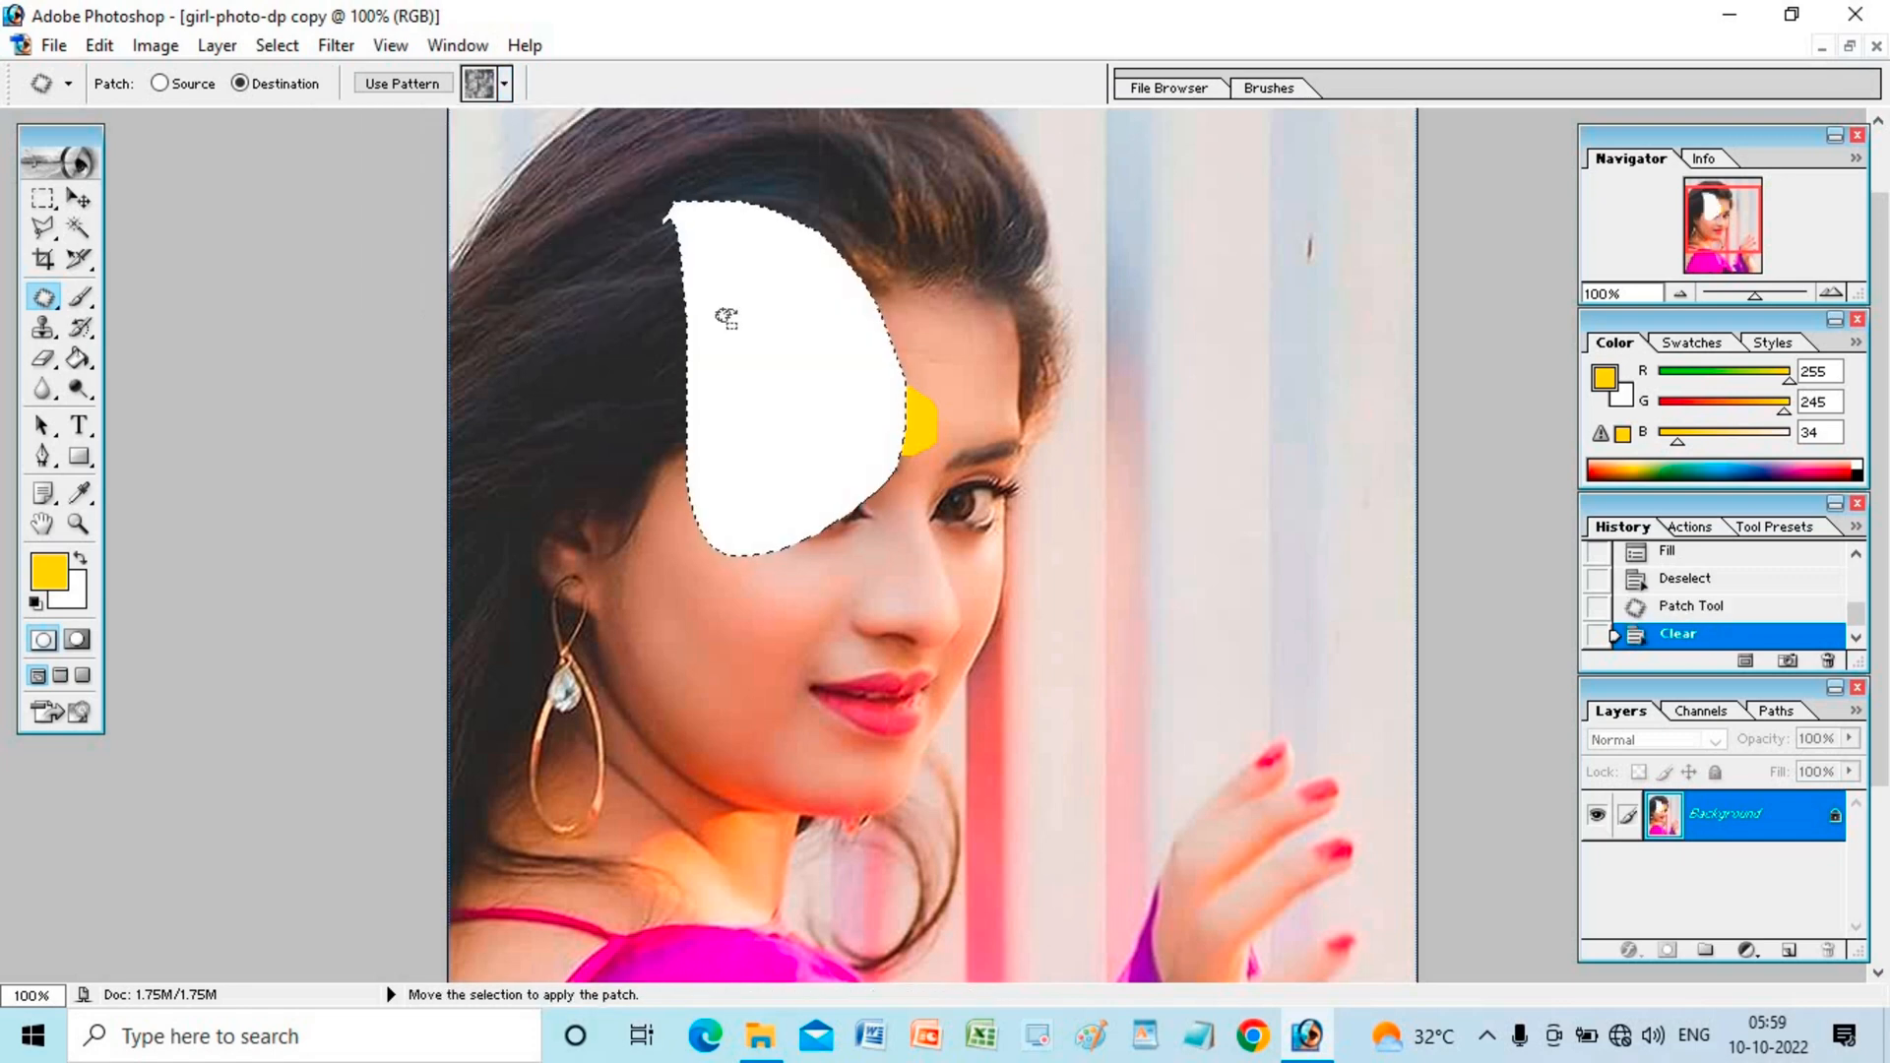
key(Delete)
key(Delete)
key(Delete)
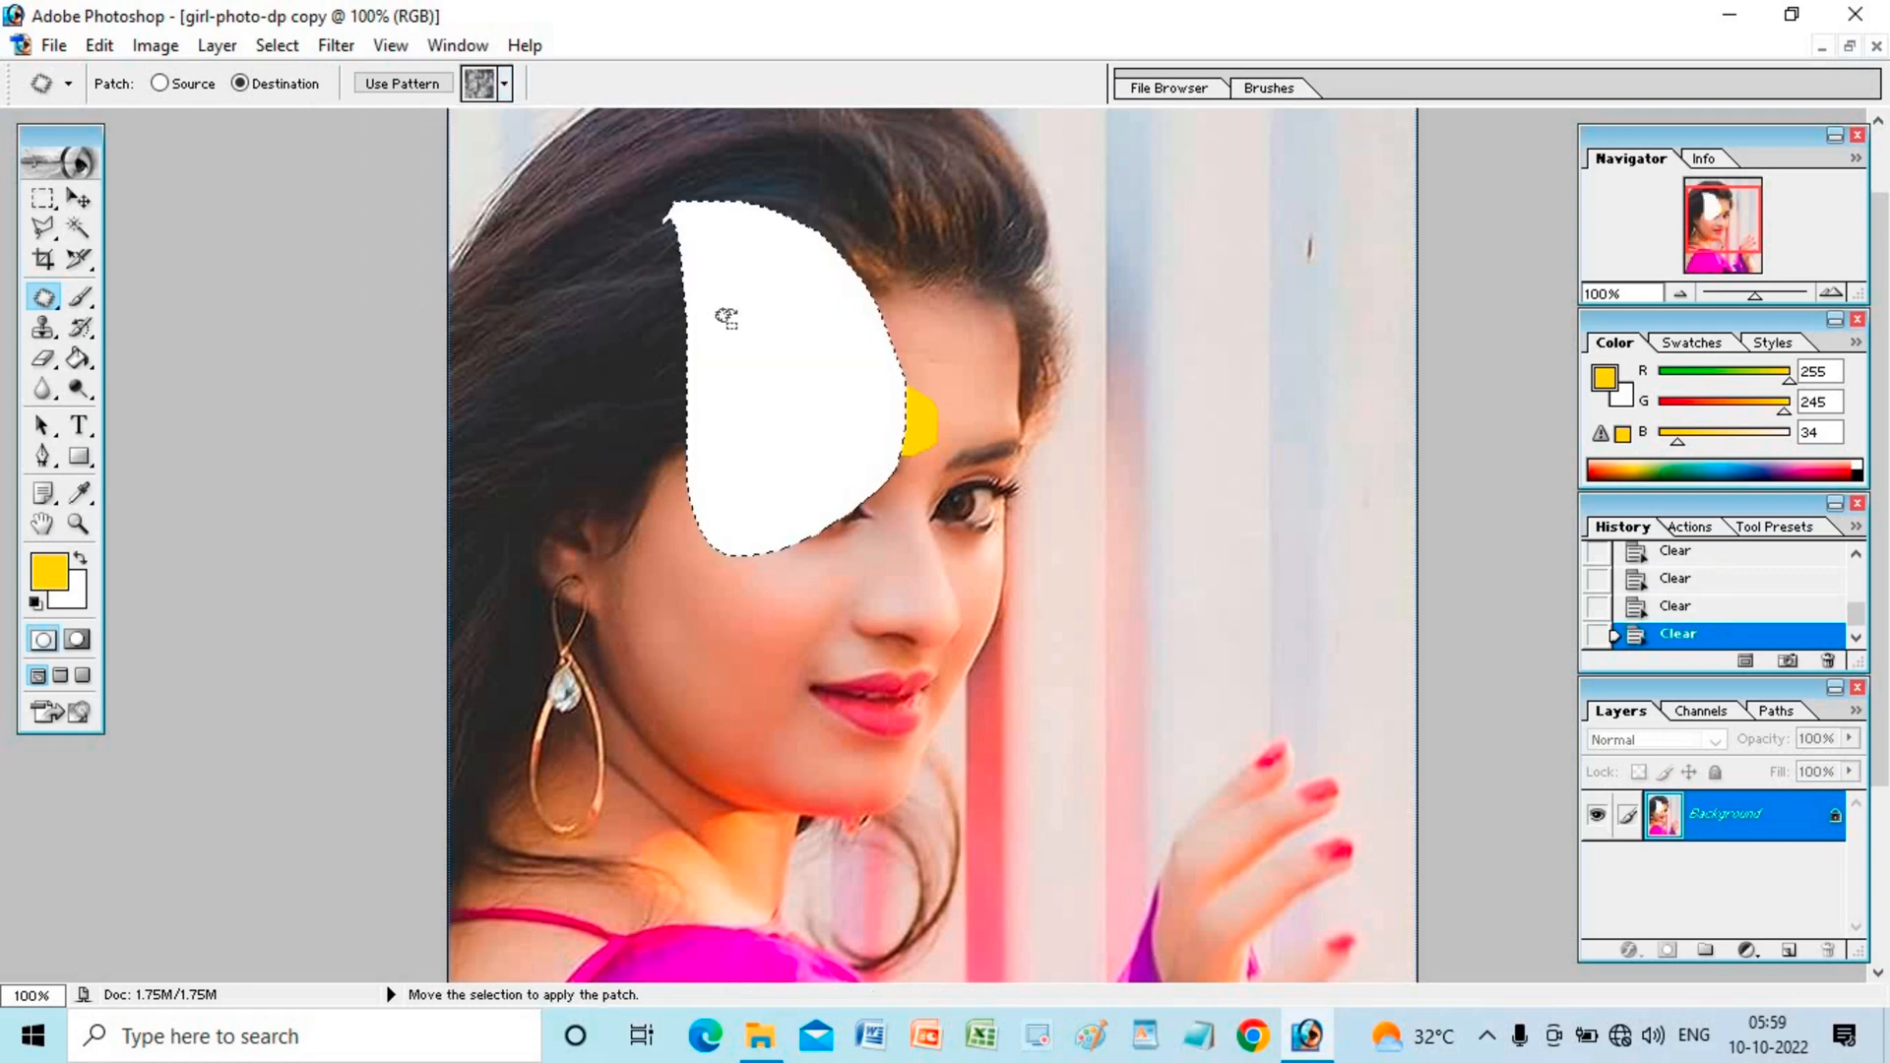
key(ctrl+BackSpace)
key(ctrl+BackSpace)
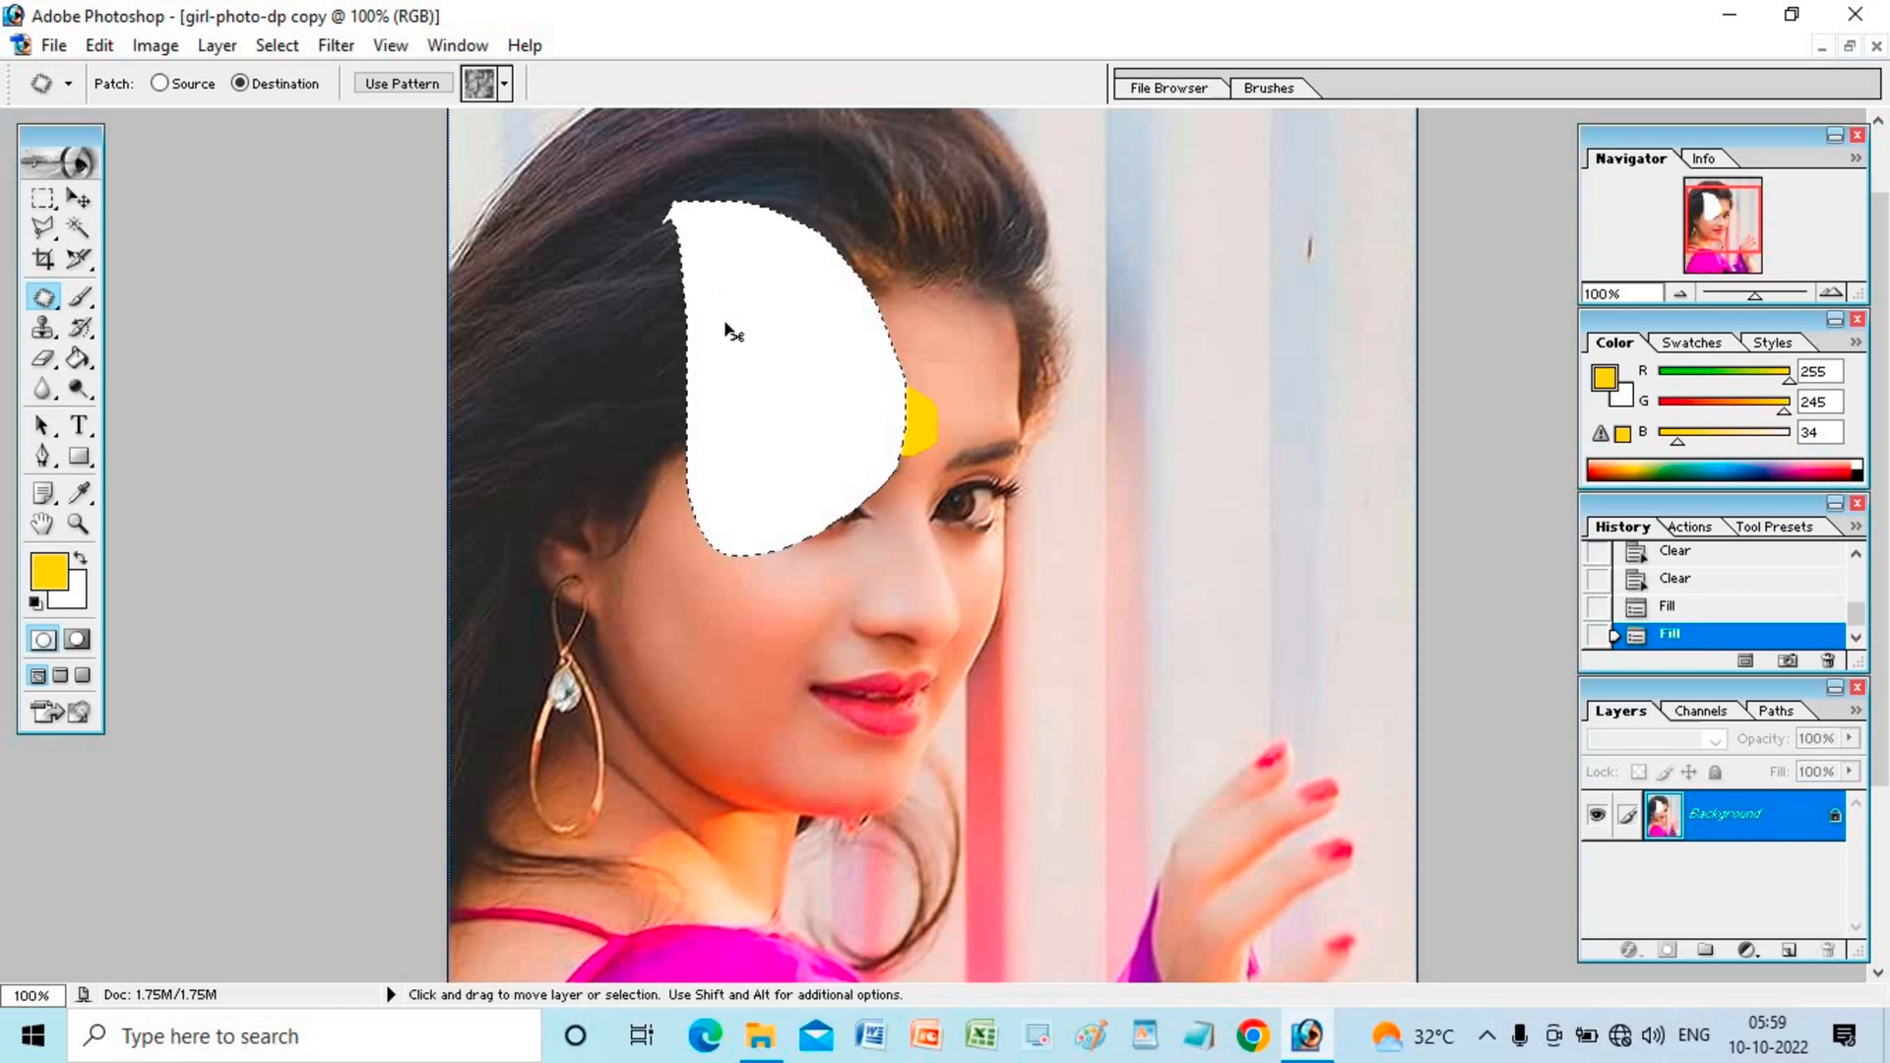
key(ctrl+BackSpace)
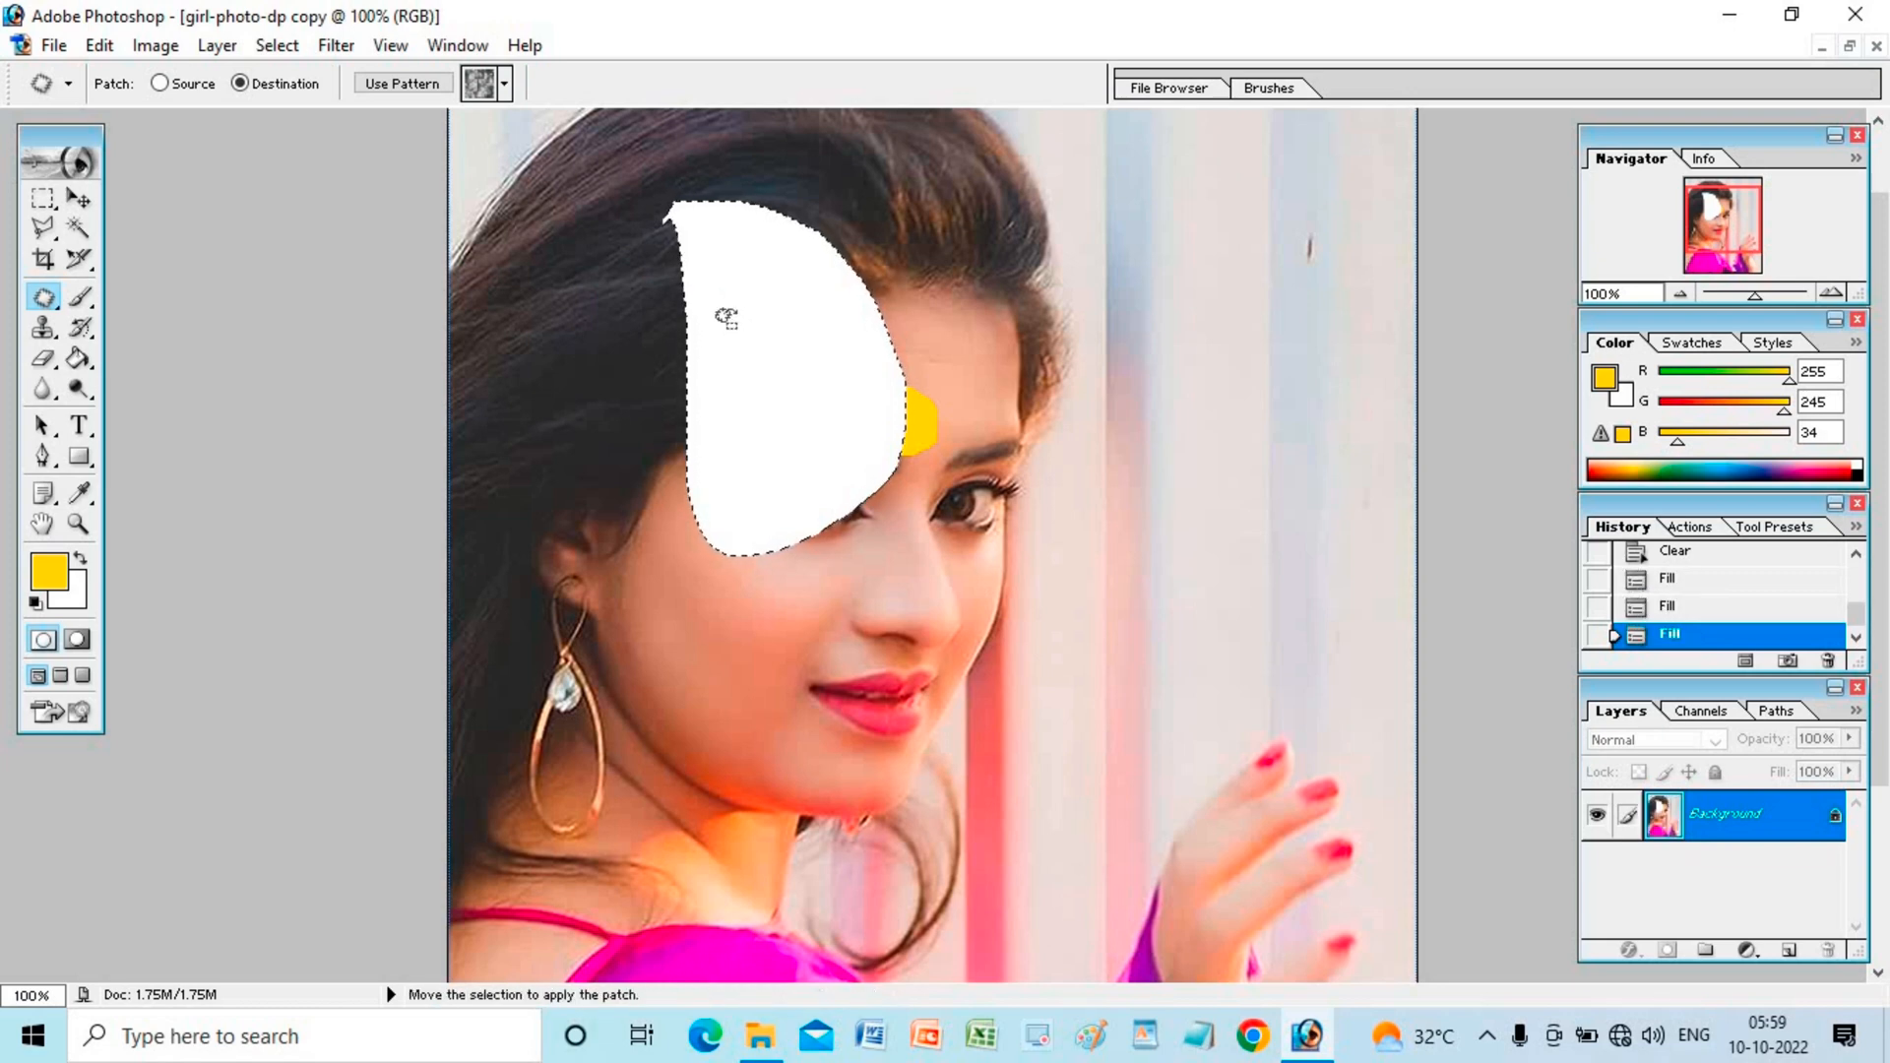
Step: Clear the large outlined area over the hair and forehead, then cut its pixels and dismiss the fill settings
key(Delete)
key(ctrl+x)
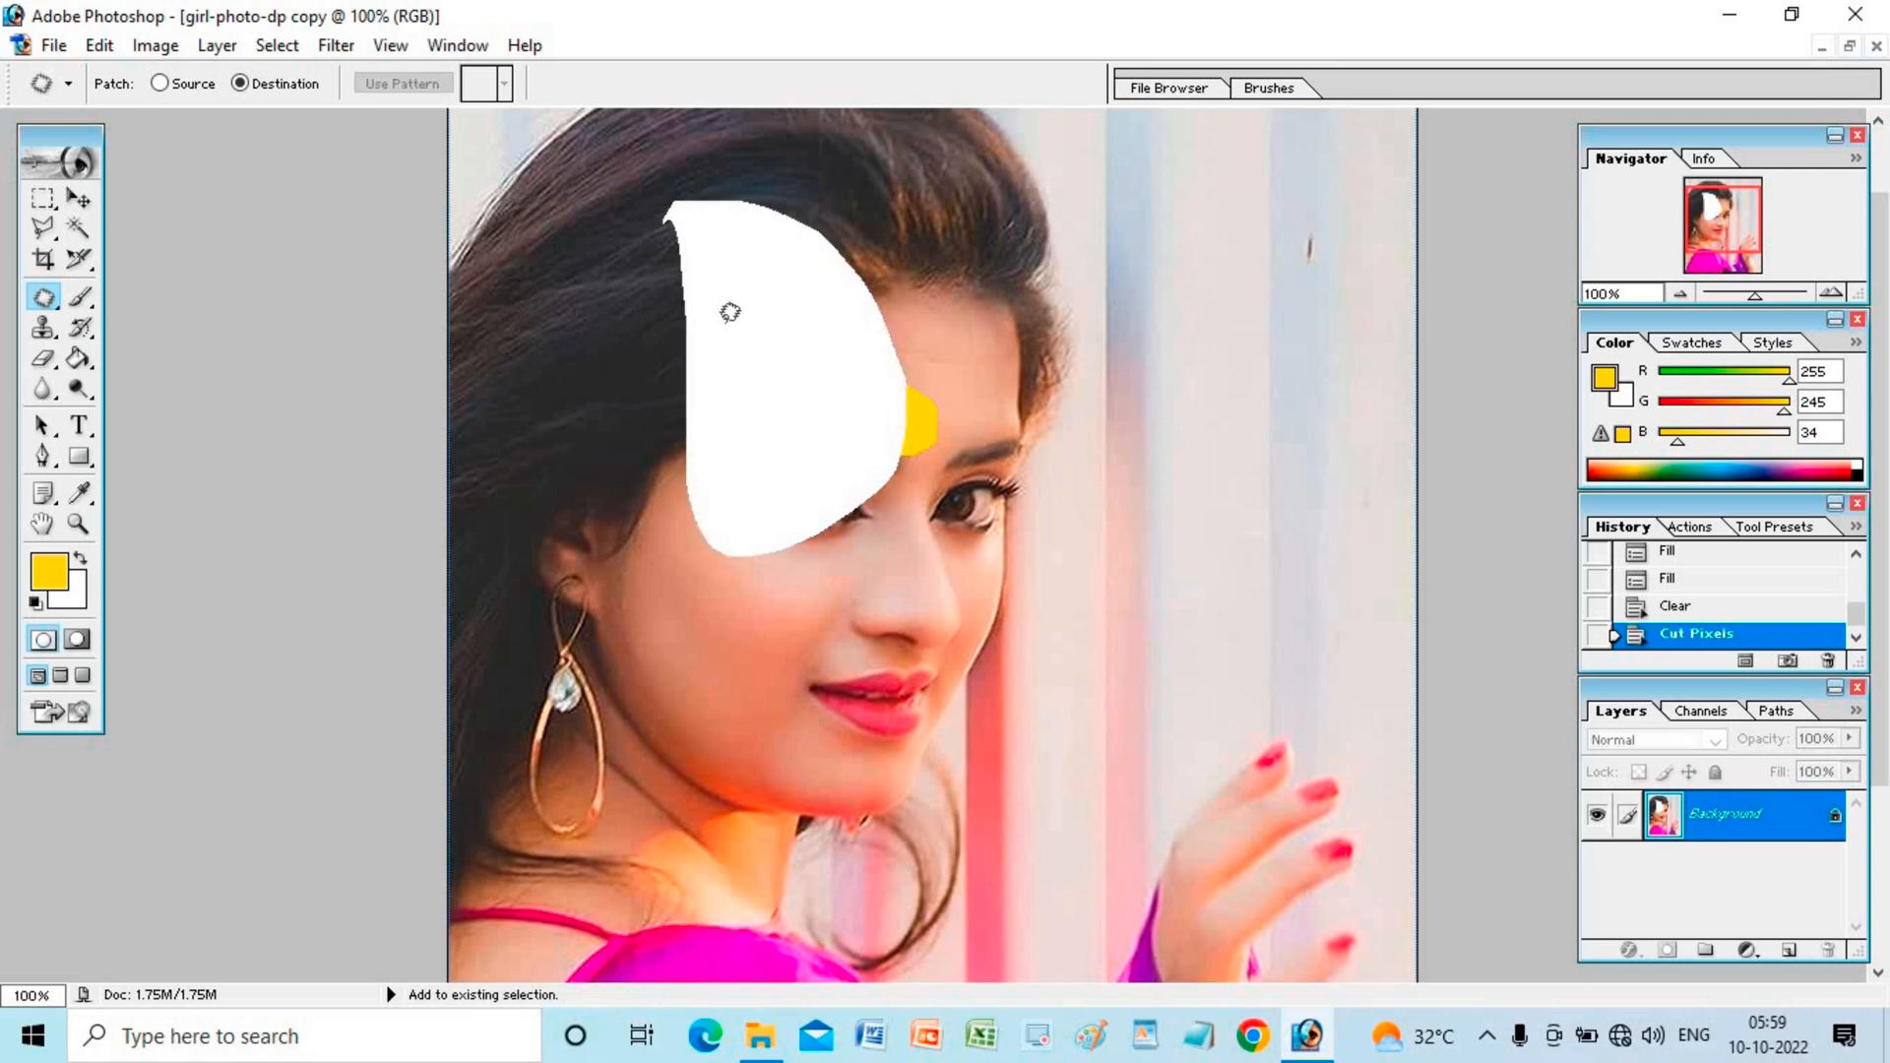
key(i)
key(shift+BackSpace)
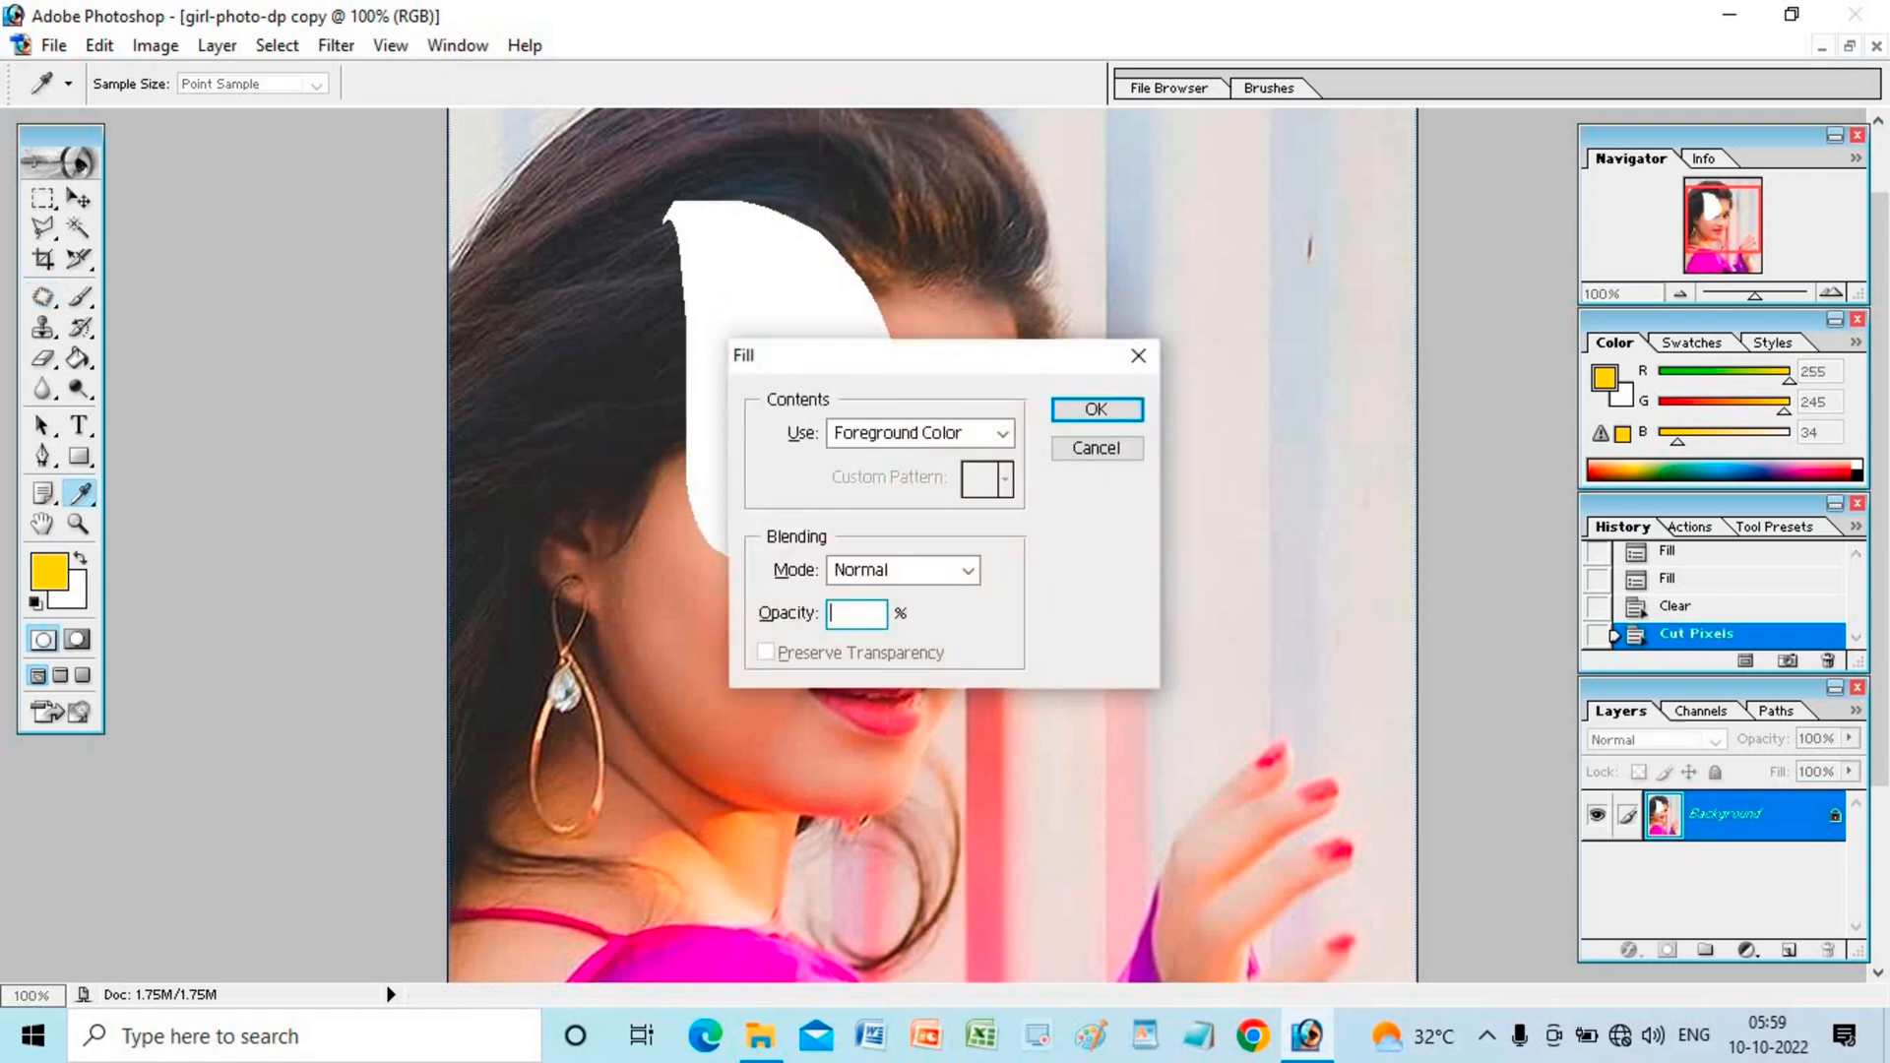
click(1136, 358)
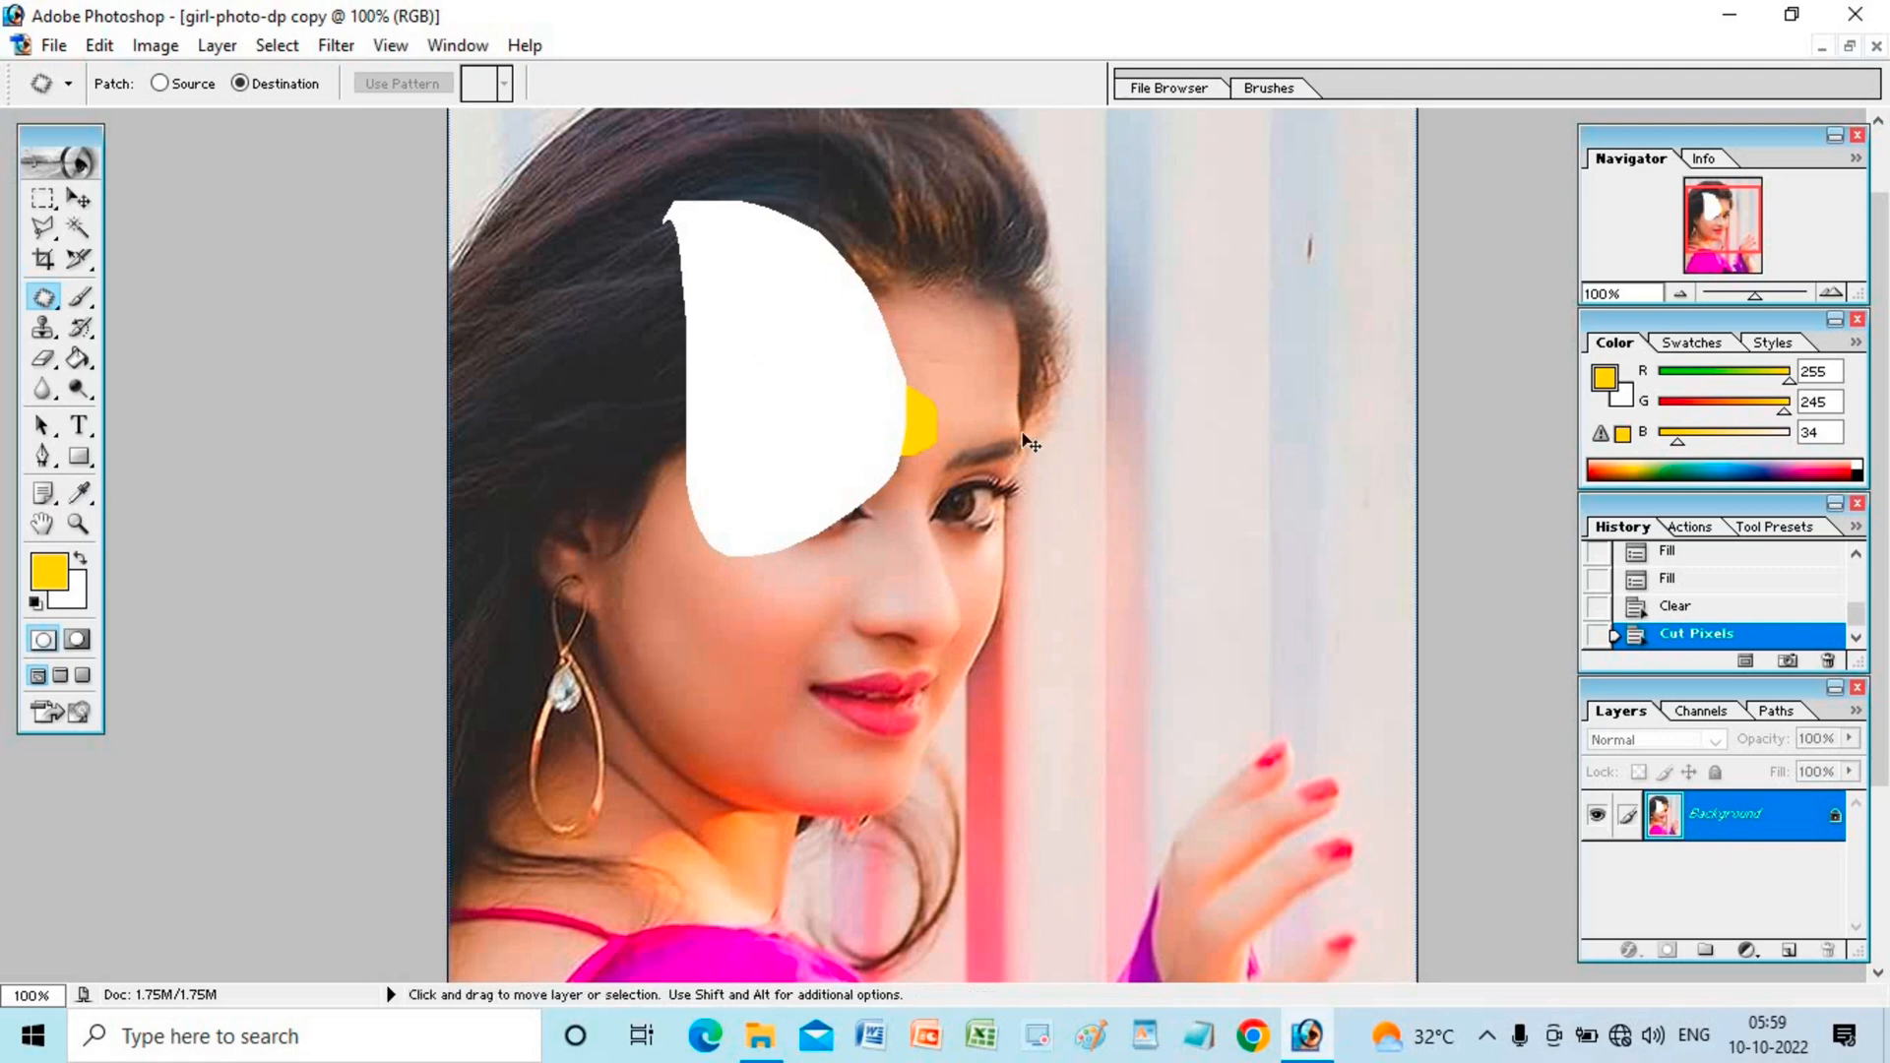
Step: Step back through the edit history until the earlier yellow fill of the outlined forehead patch is restored
key(ctrl+alt+z)
key(ctrl+alt+z)
key(ctrl+alt+z)
key(ctrl+alt+z)
key(ctrl+alt+z)
key(ctrl+alt+z)
key(ctrl+alt+z)
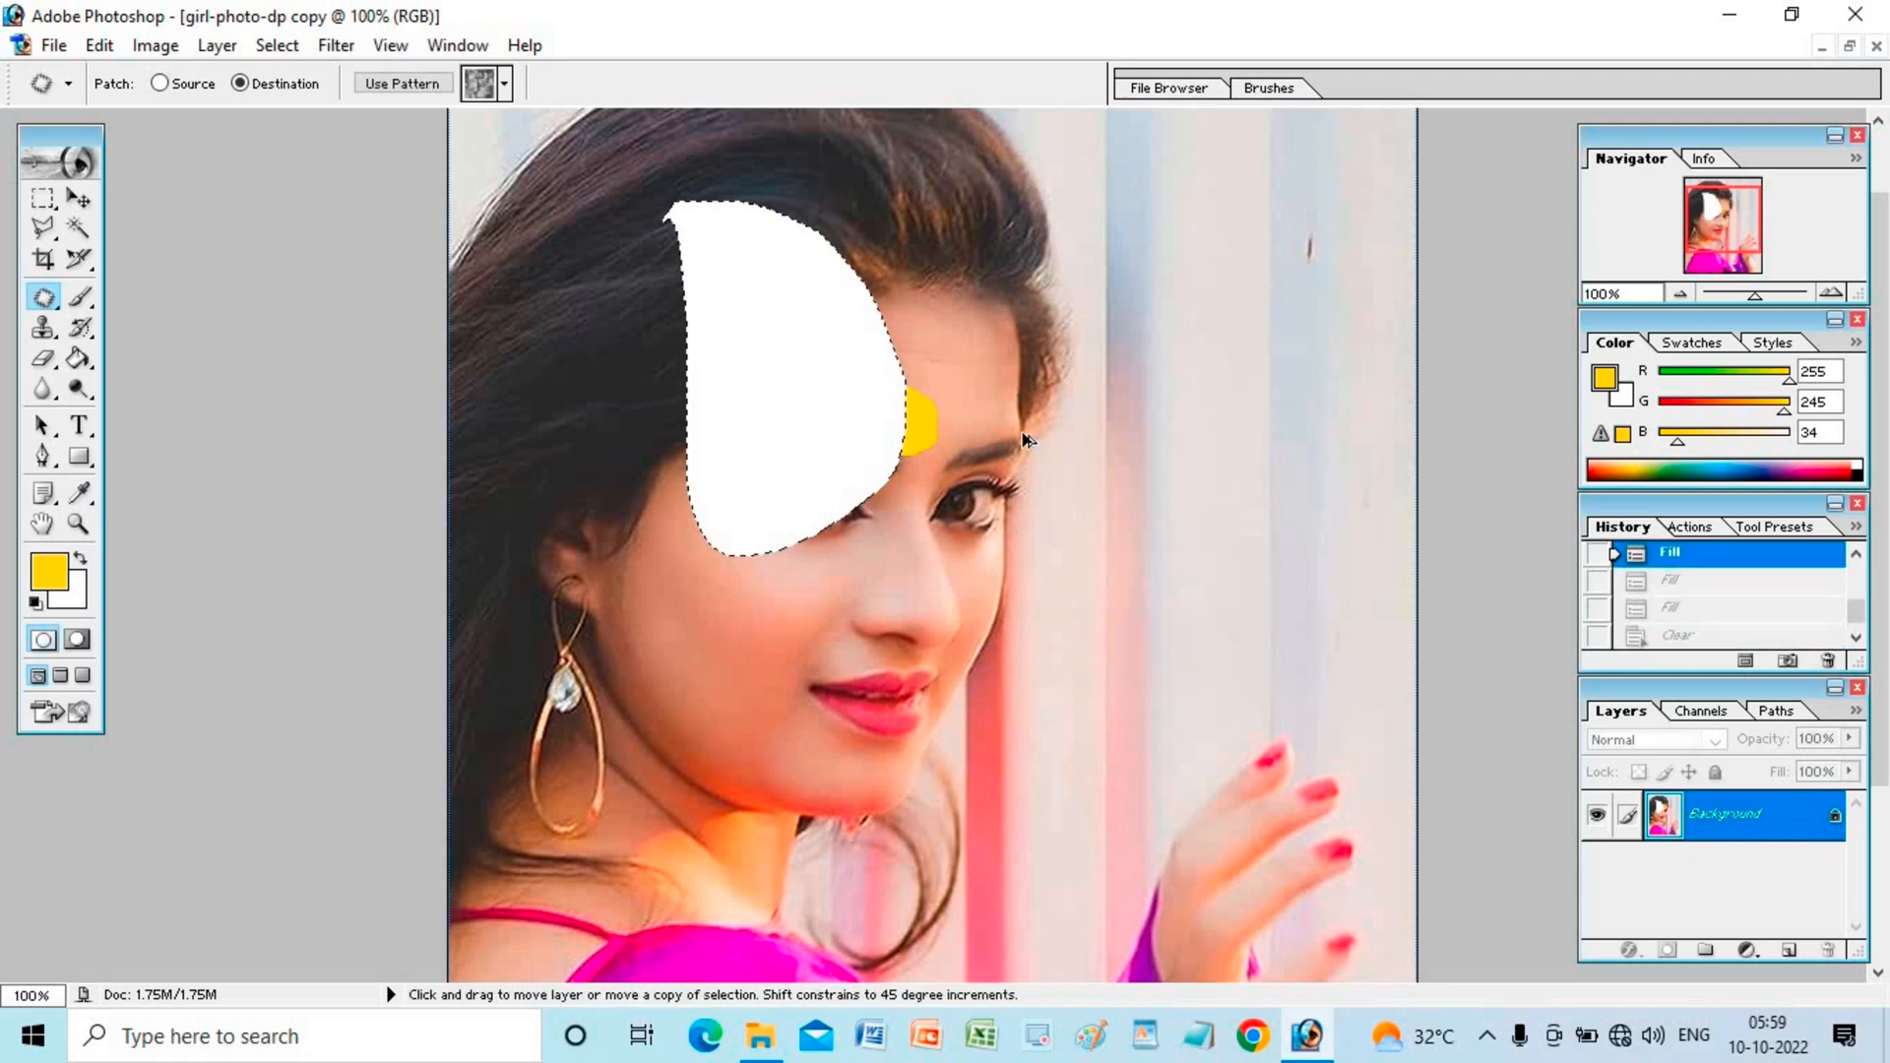
key(ctrl+alt+z)
key(ctrl+alt+z)
key(ctrl+alt+z)
key(ctrl+alt+z)
key(ctrl+alt+z)
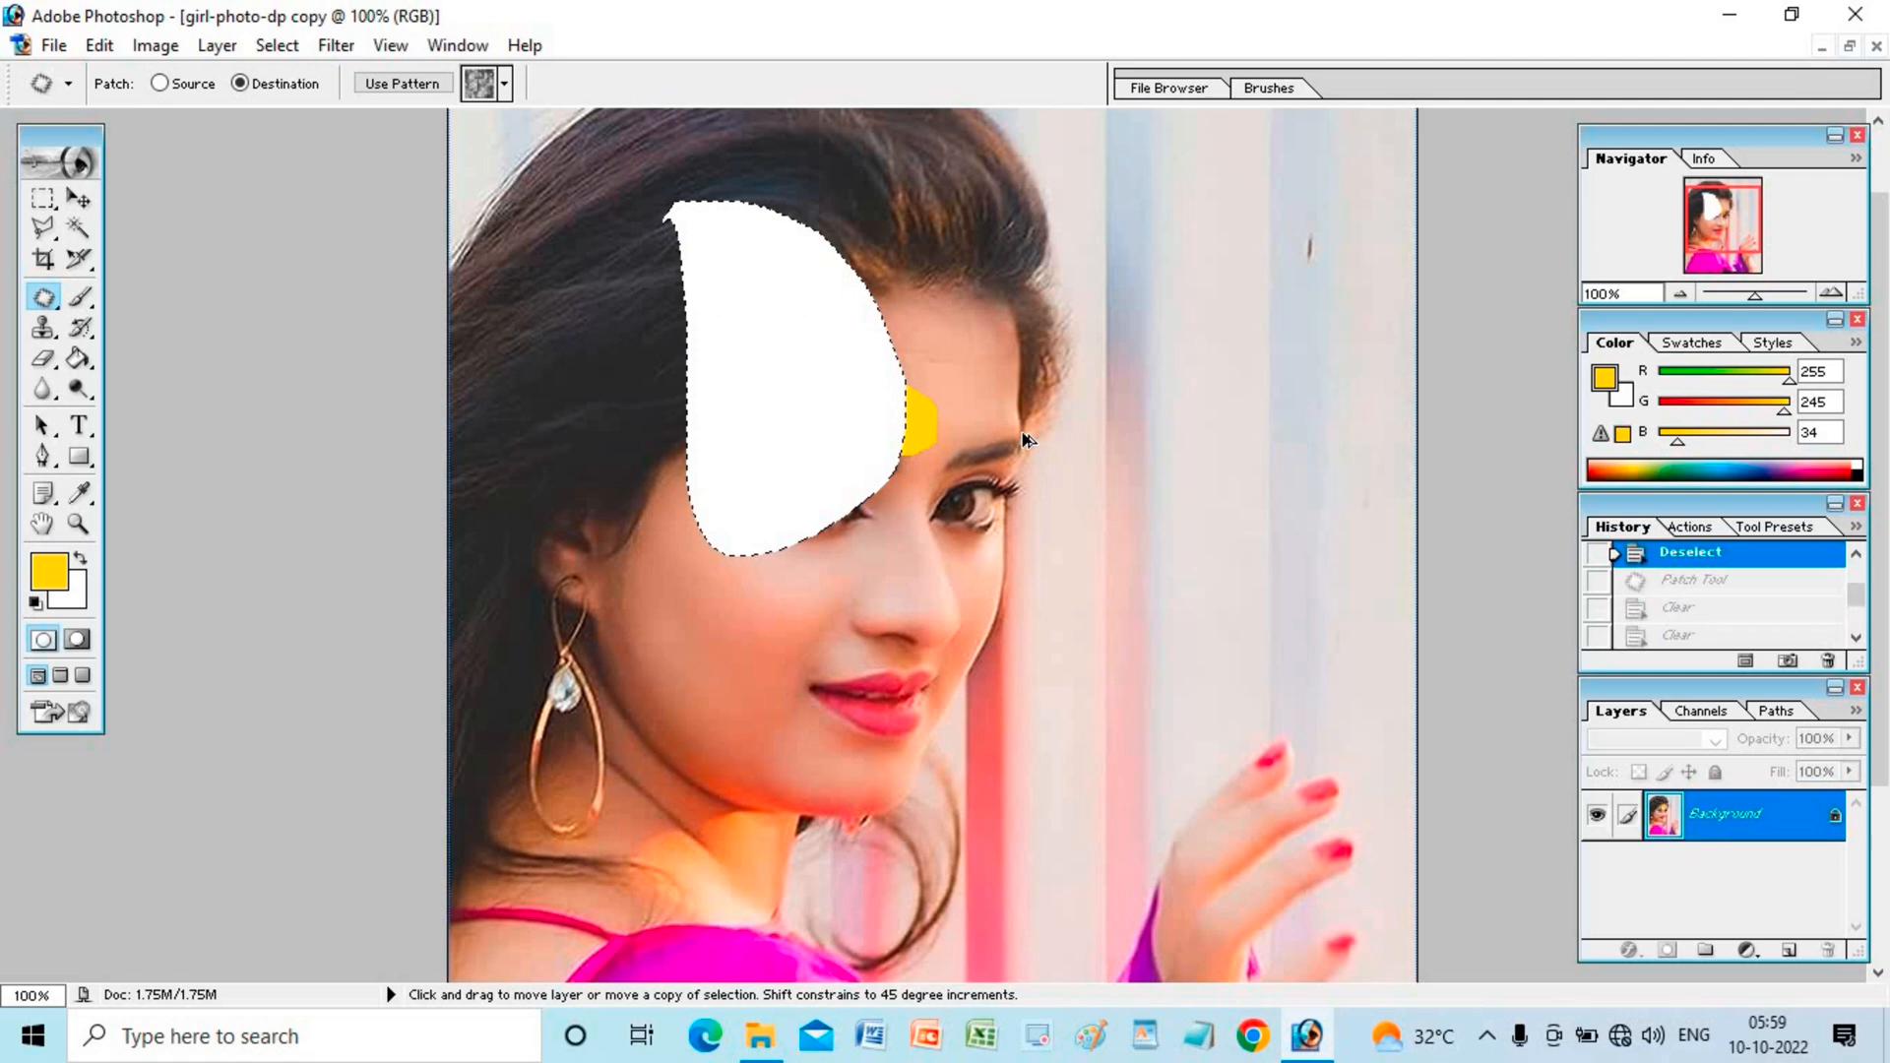
key(ctrl+alt+z)
key(ctrl+alt+z)
key(ctrl+alt+z)
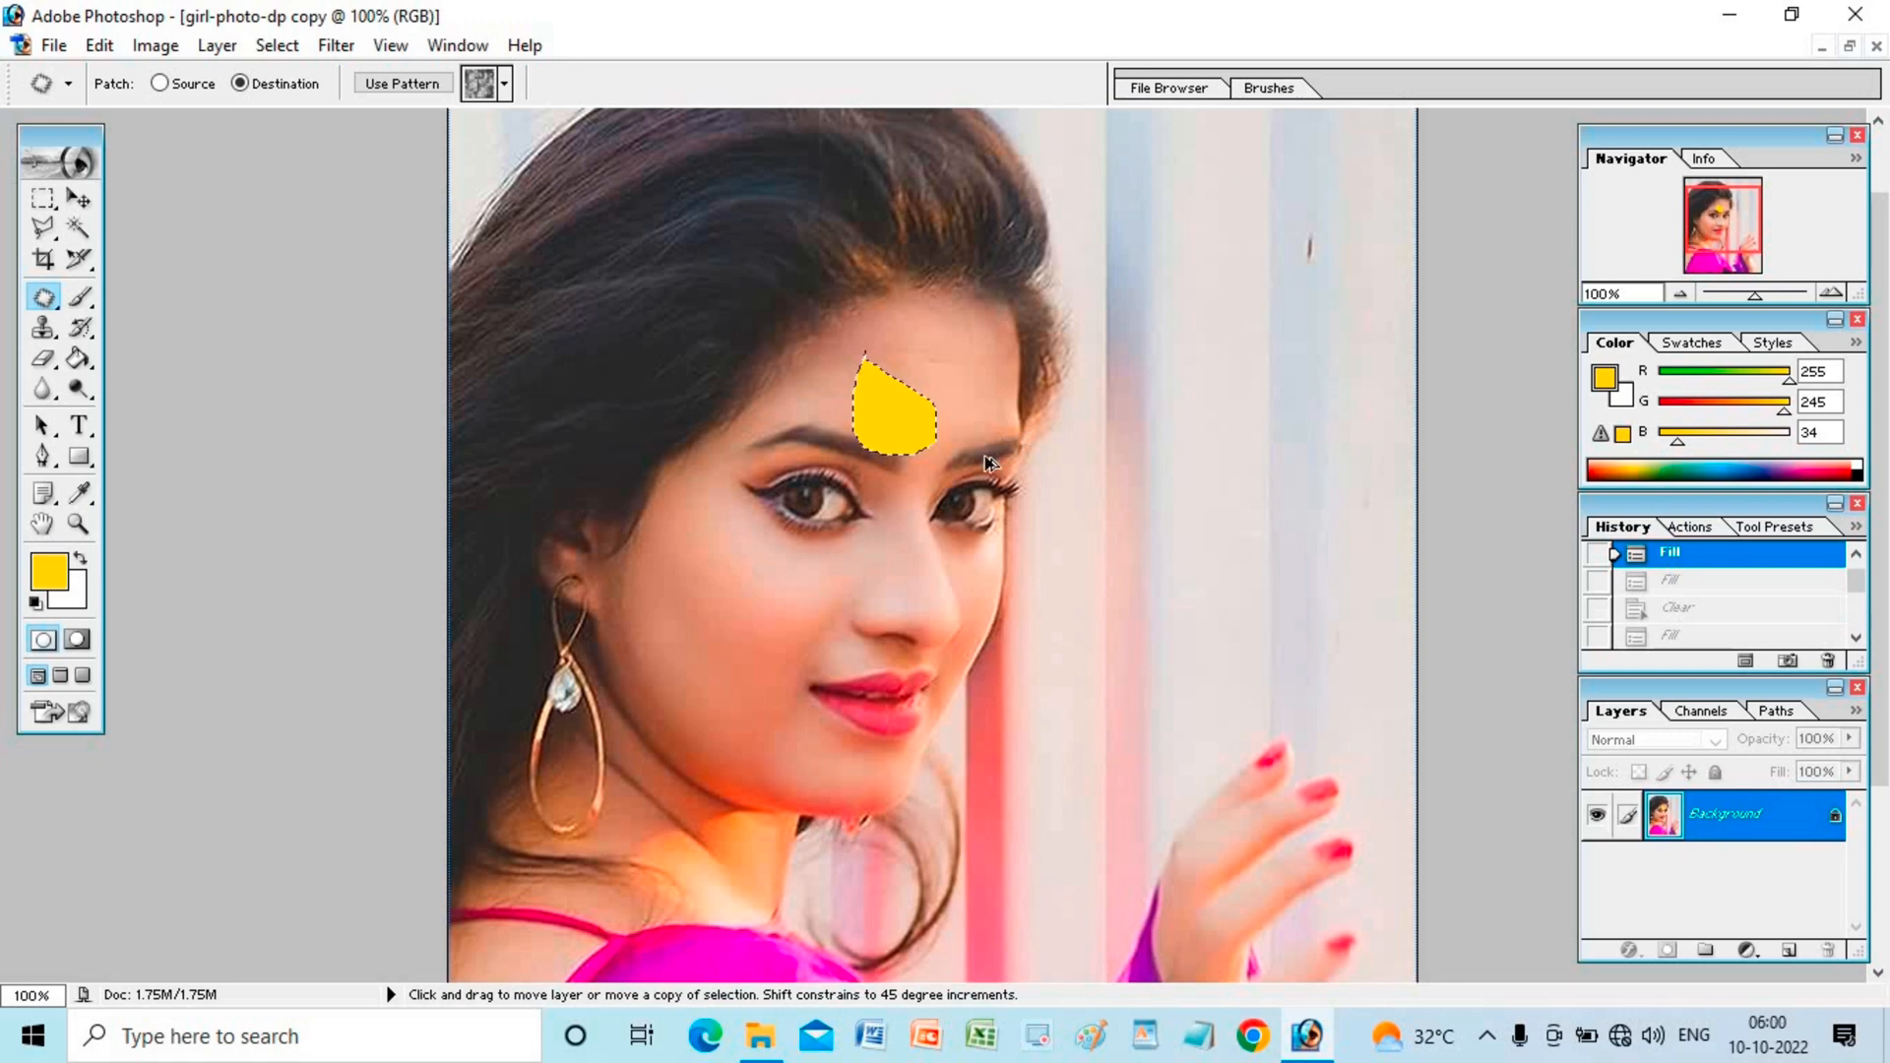
Step: Clear the yellow forehead patch, then undo the clearing
key(Delete)
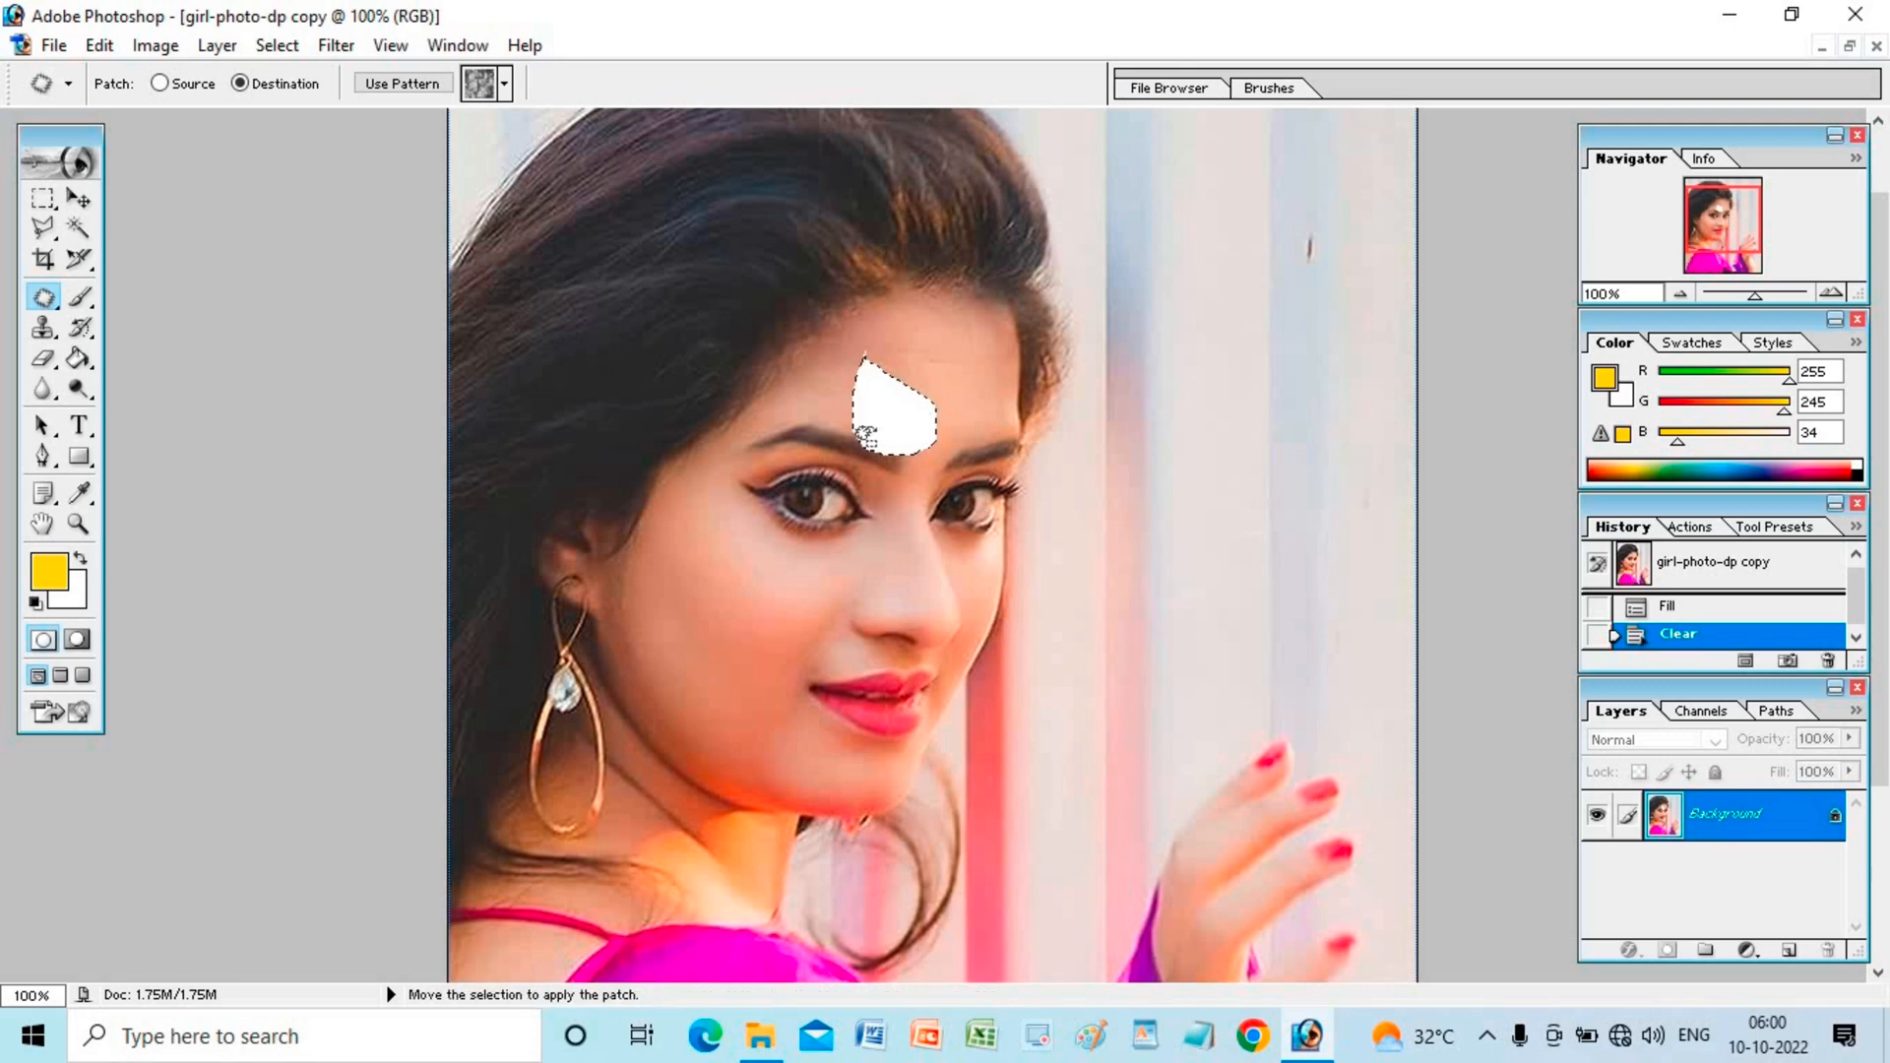
key(ctrl+z)
key(ctrl+z)
key(ctrl+z)
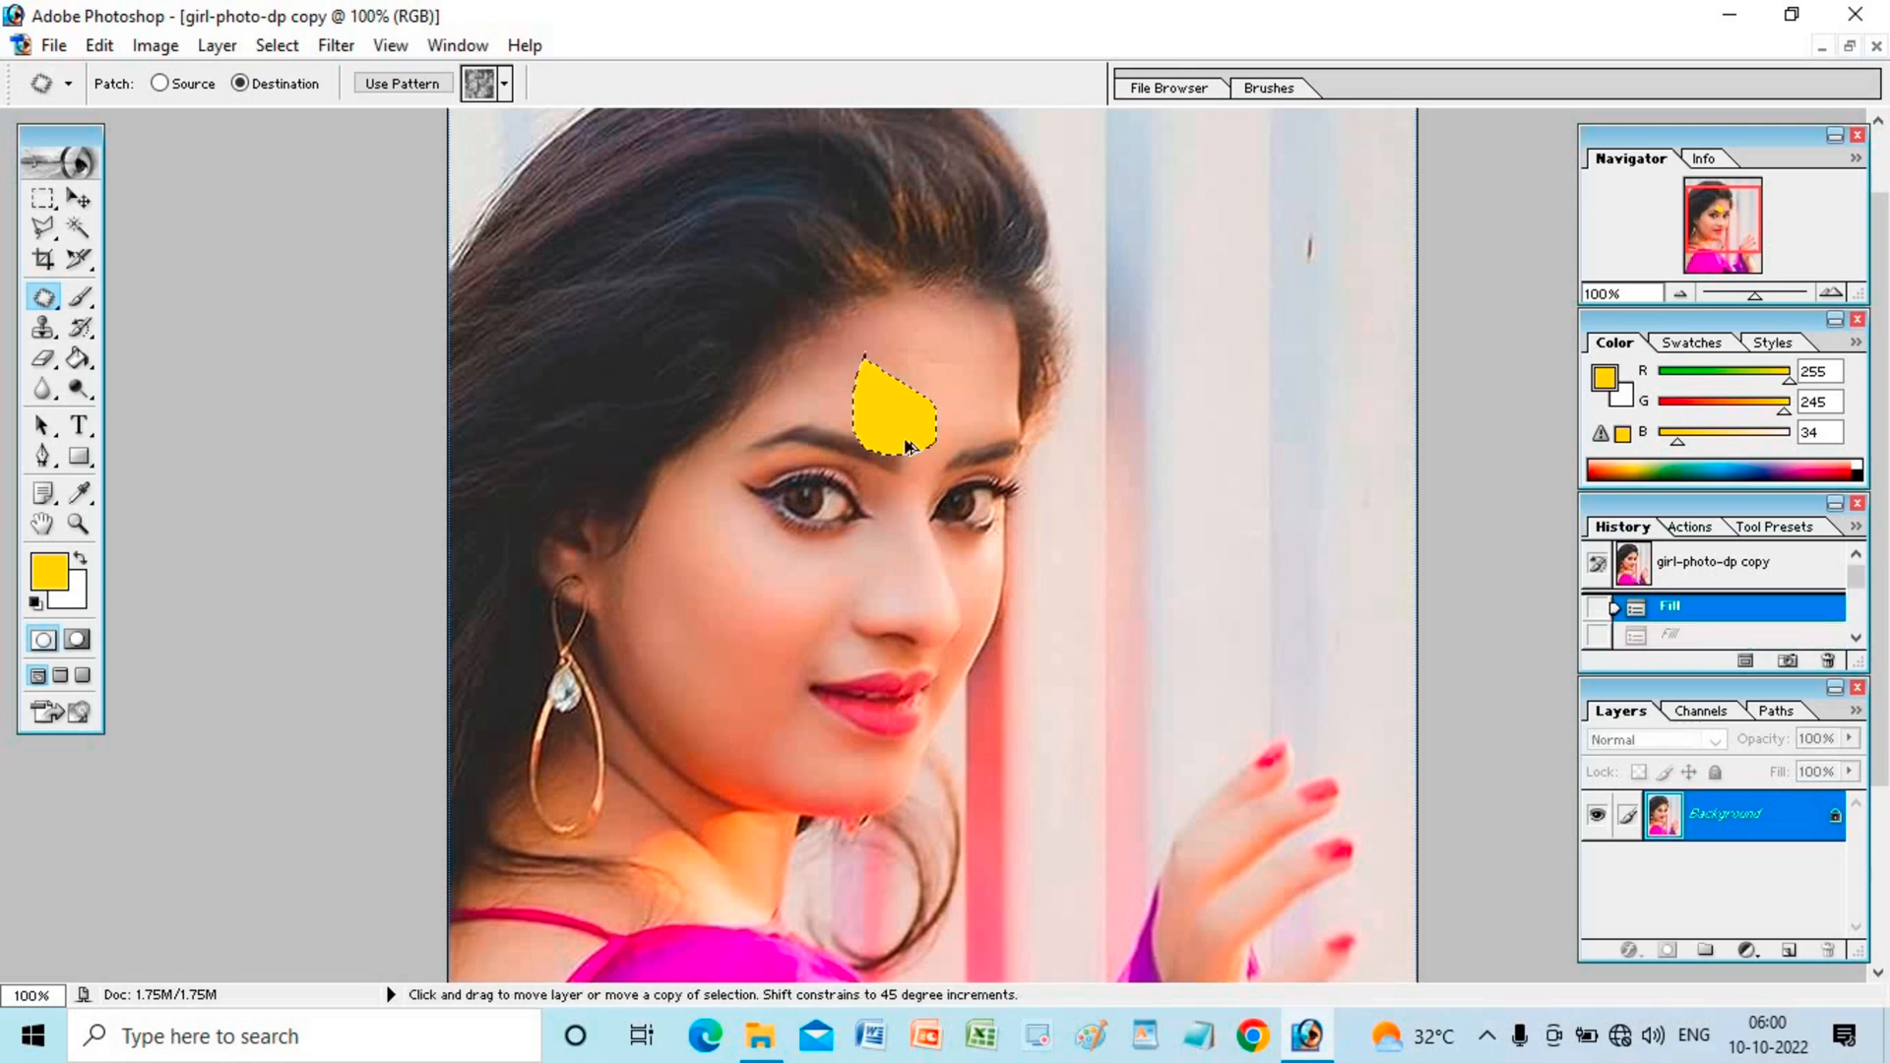
Step: Delete the recorded Fill, Clear, Deselect and Patch Tool states from the history one after another, confirming each deletion
click(1827, 660)
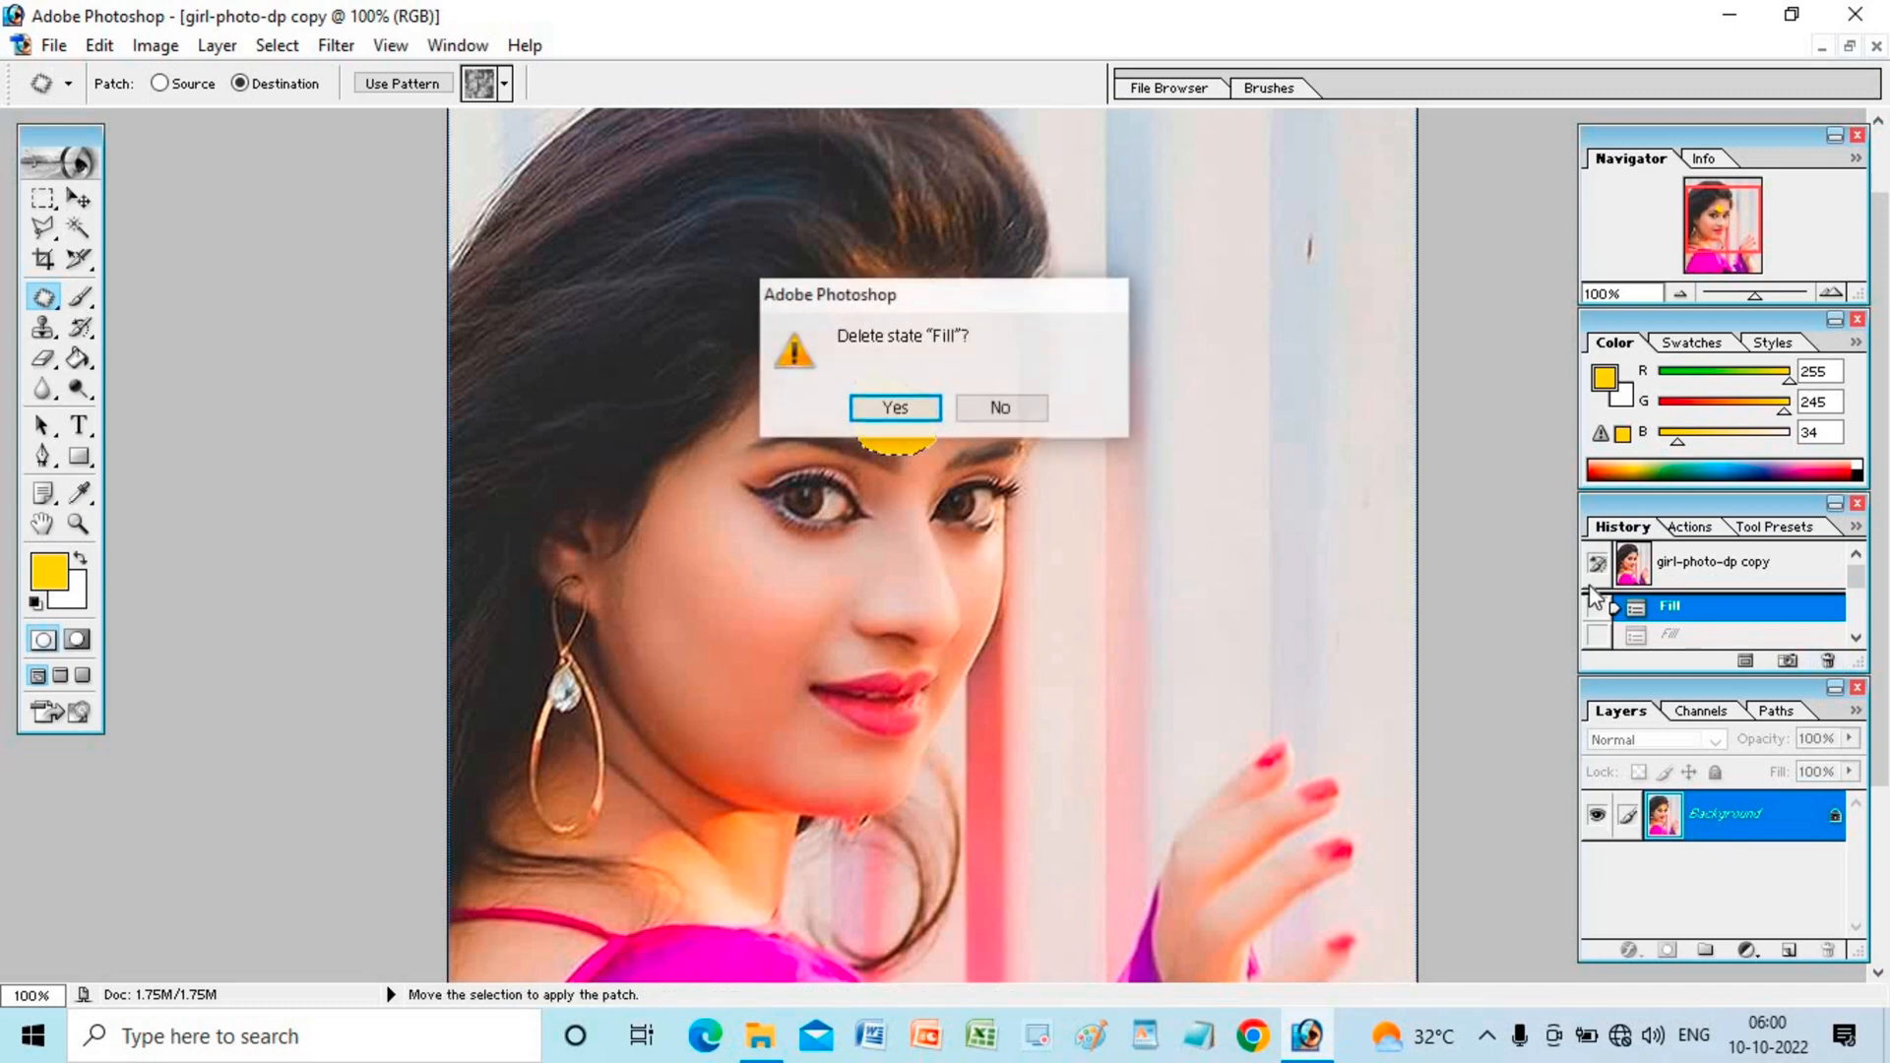
click(926, 408)
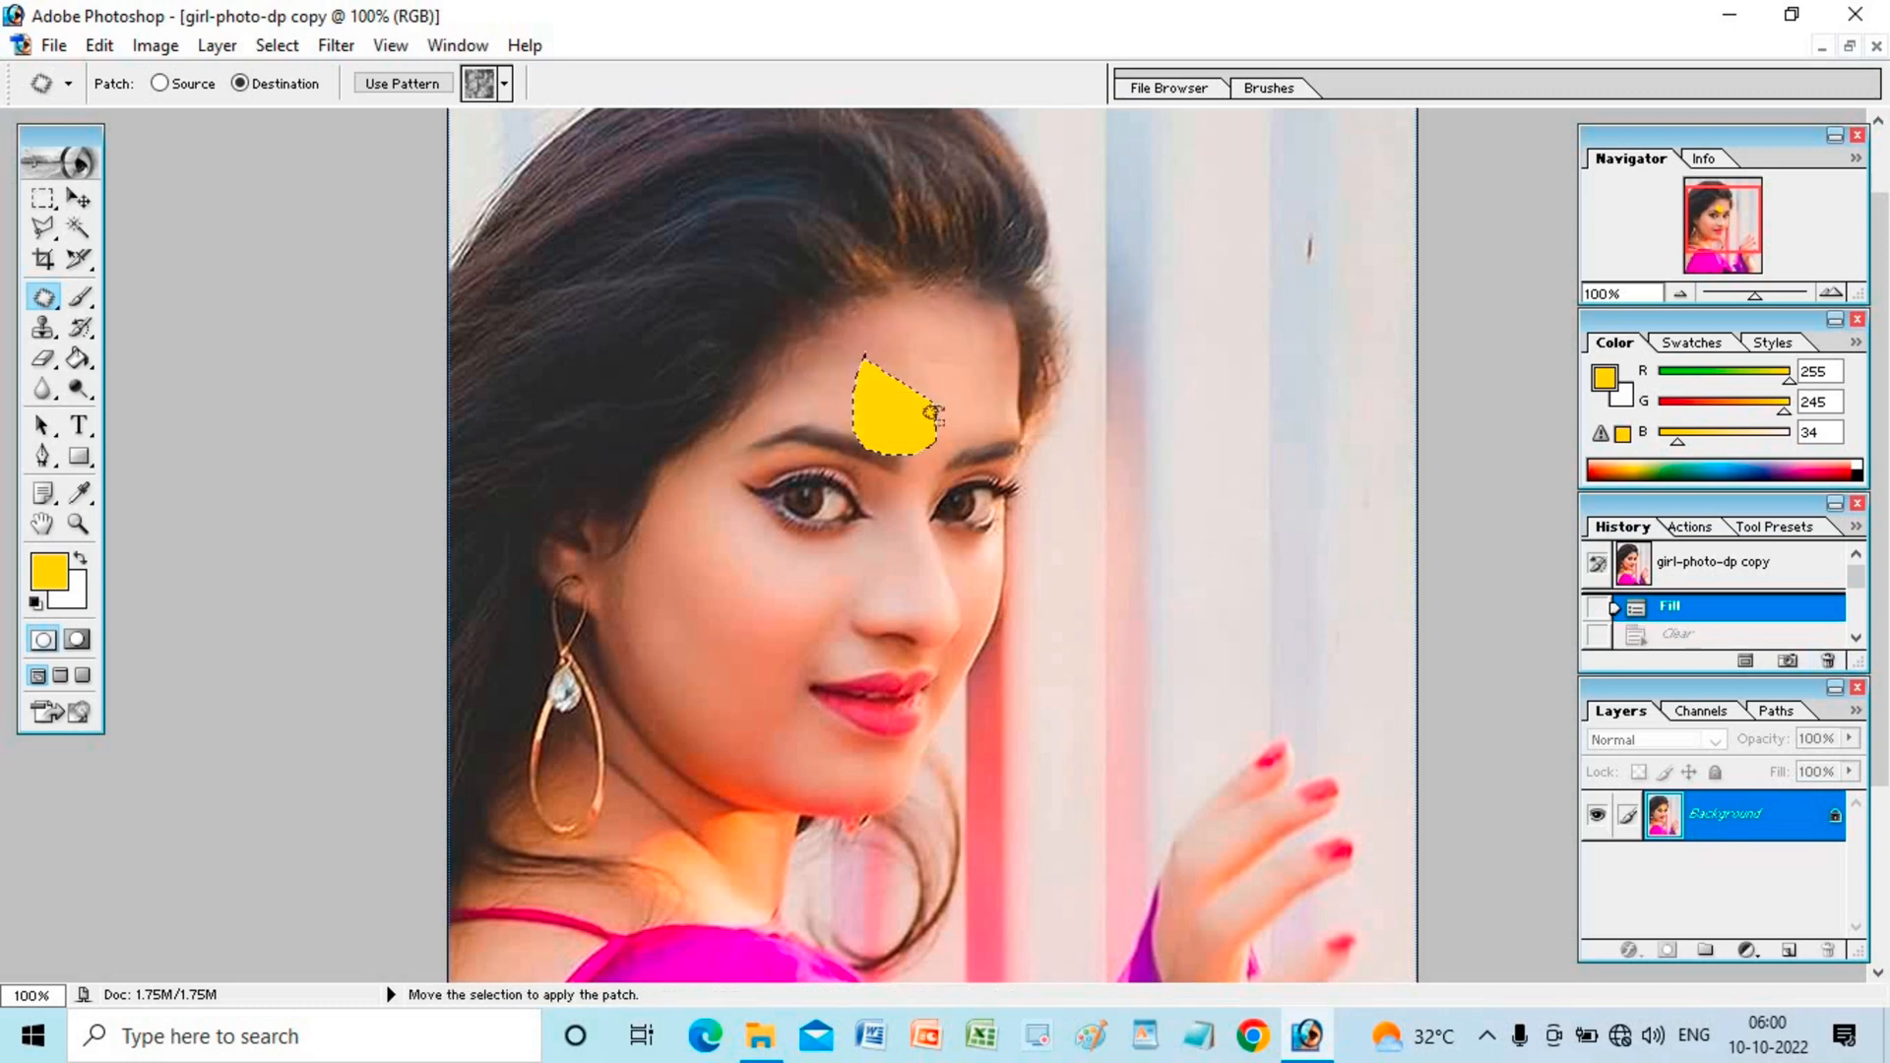
click(1824, 661)
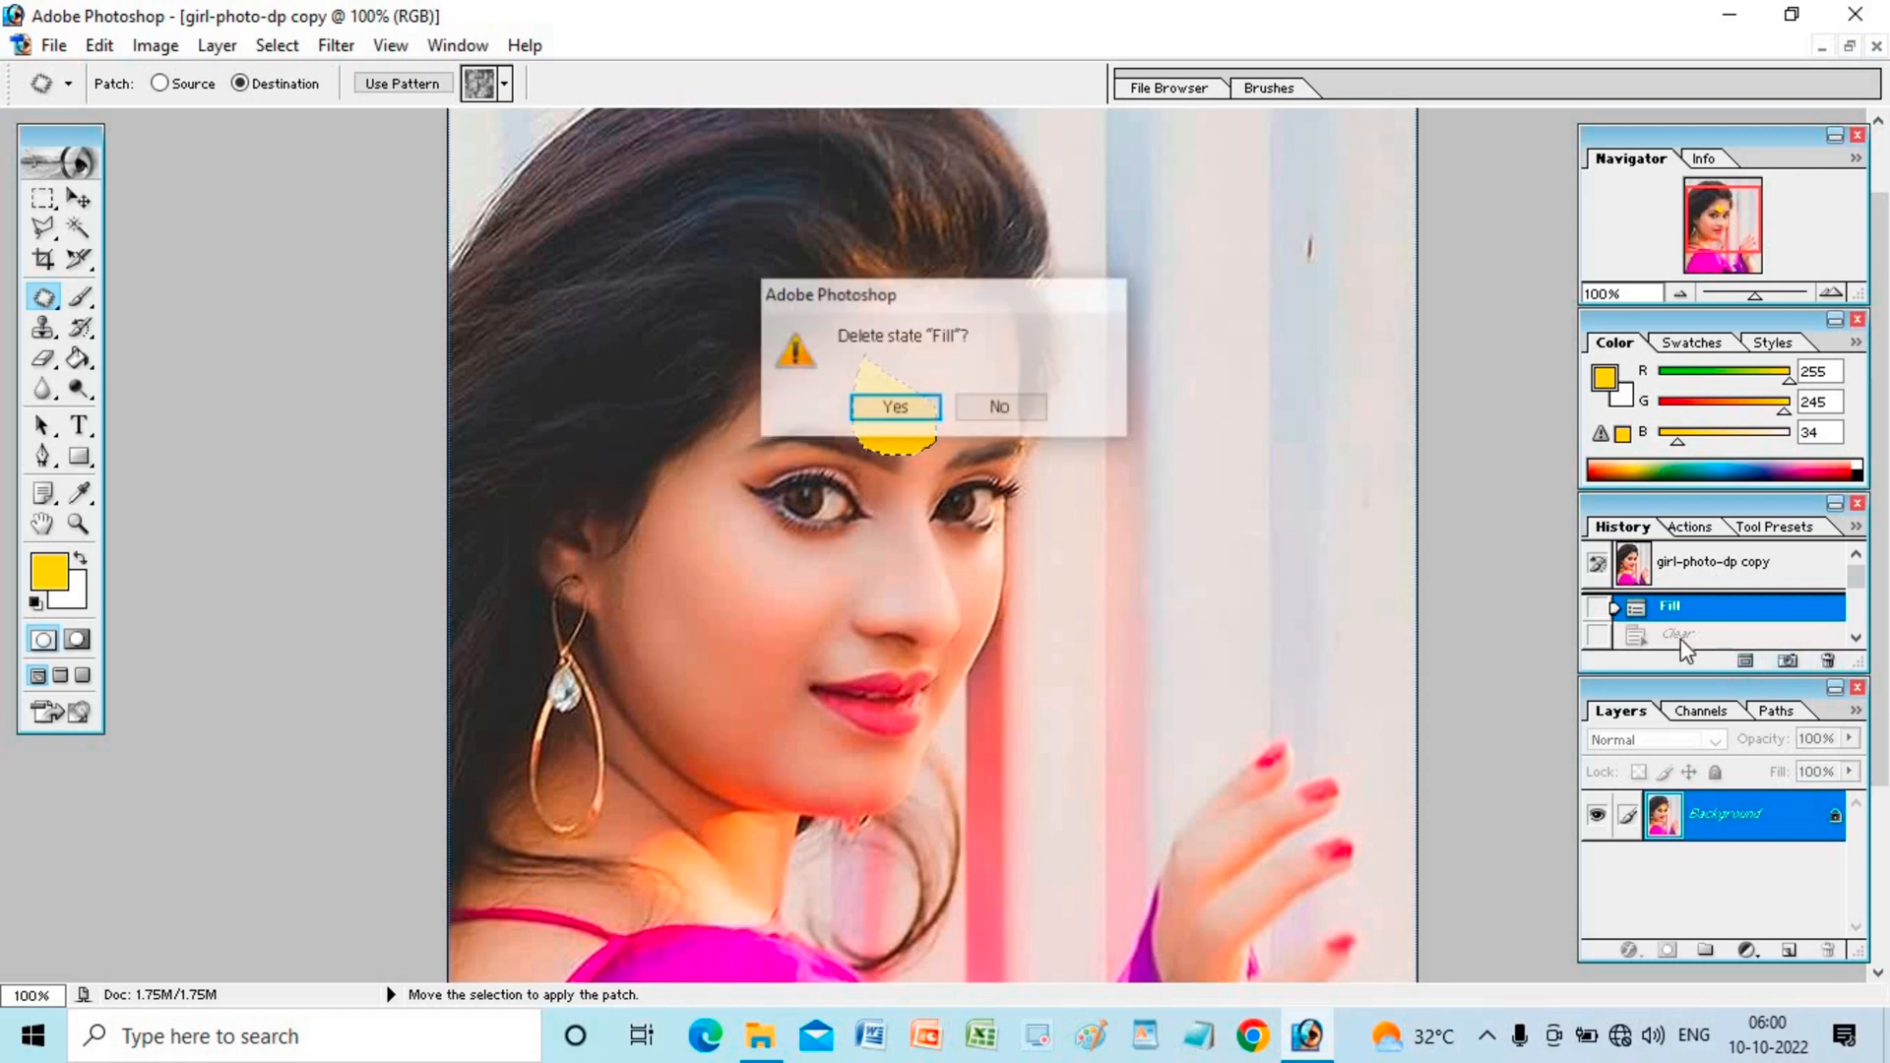
click(937, 406)
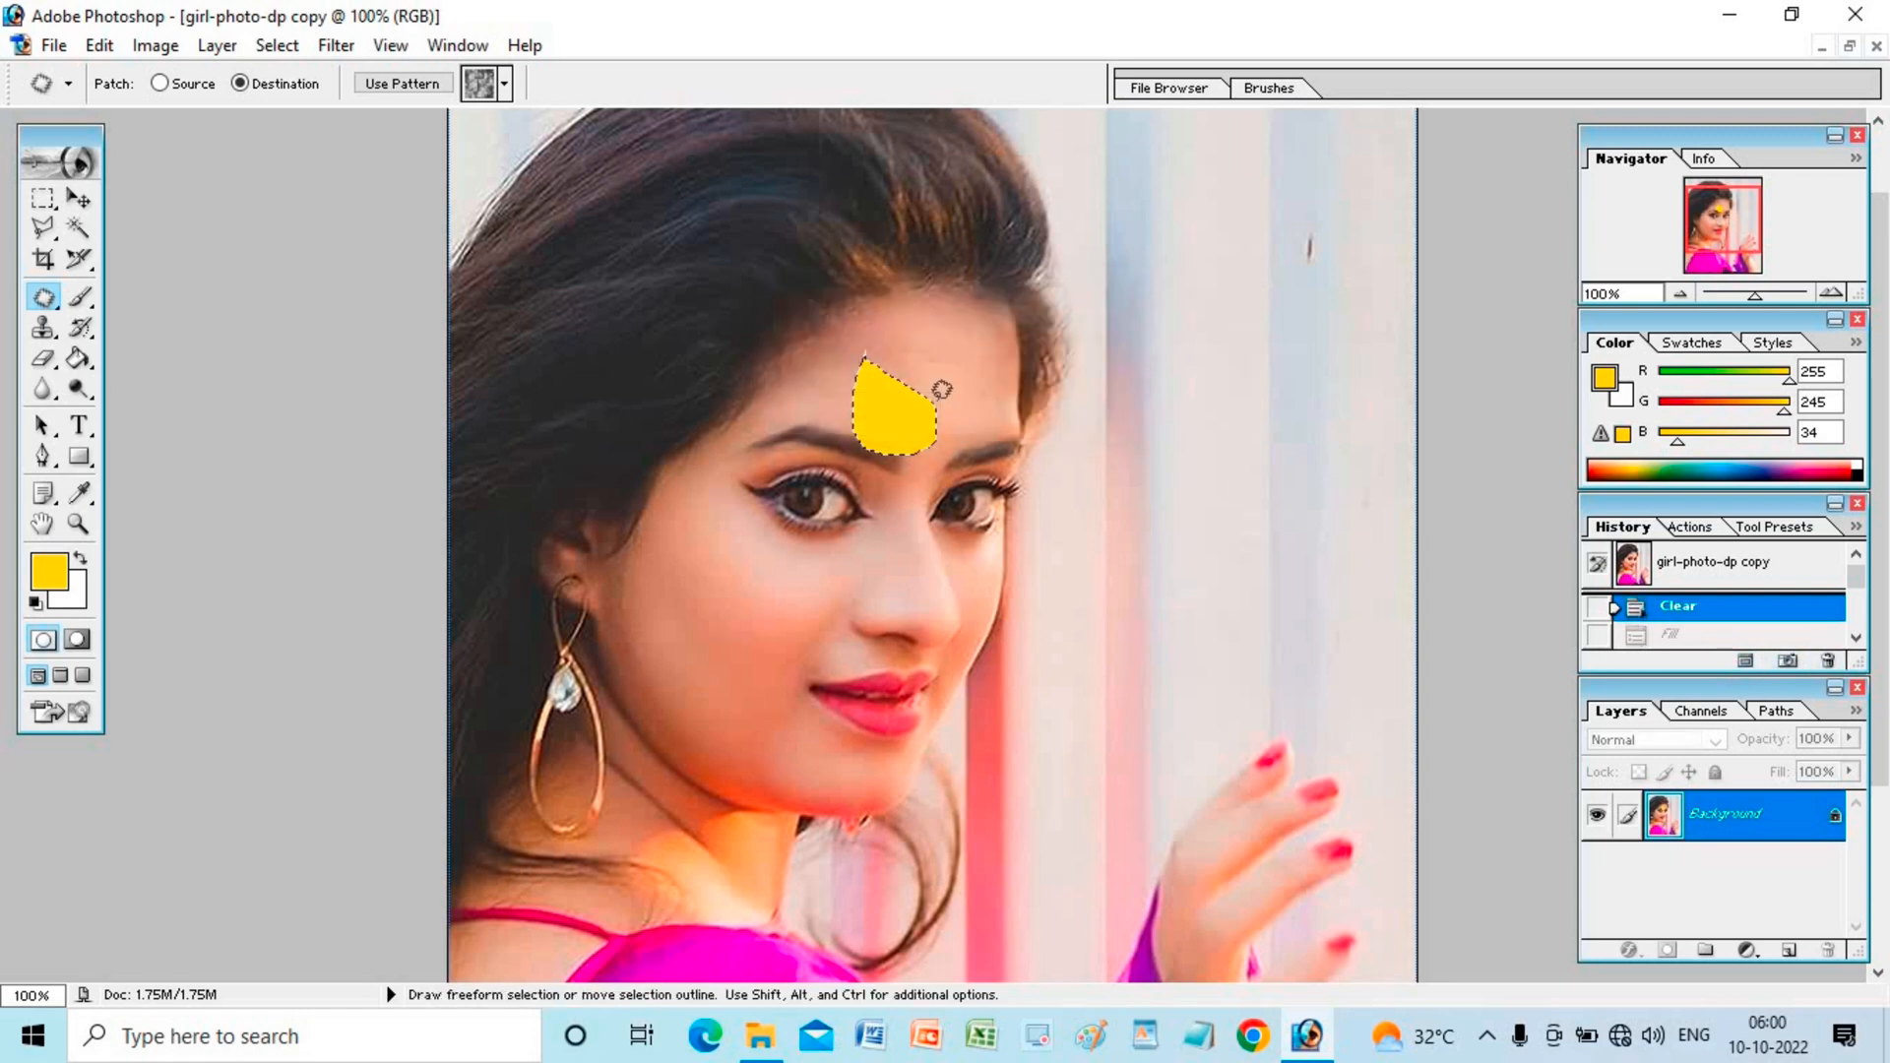
click(1826, 661)
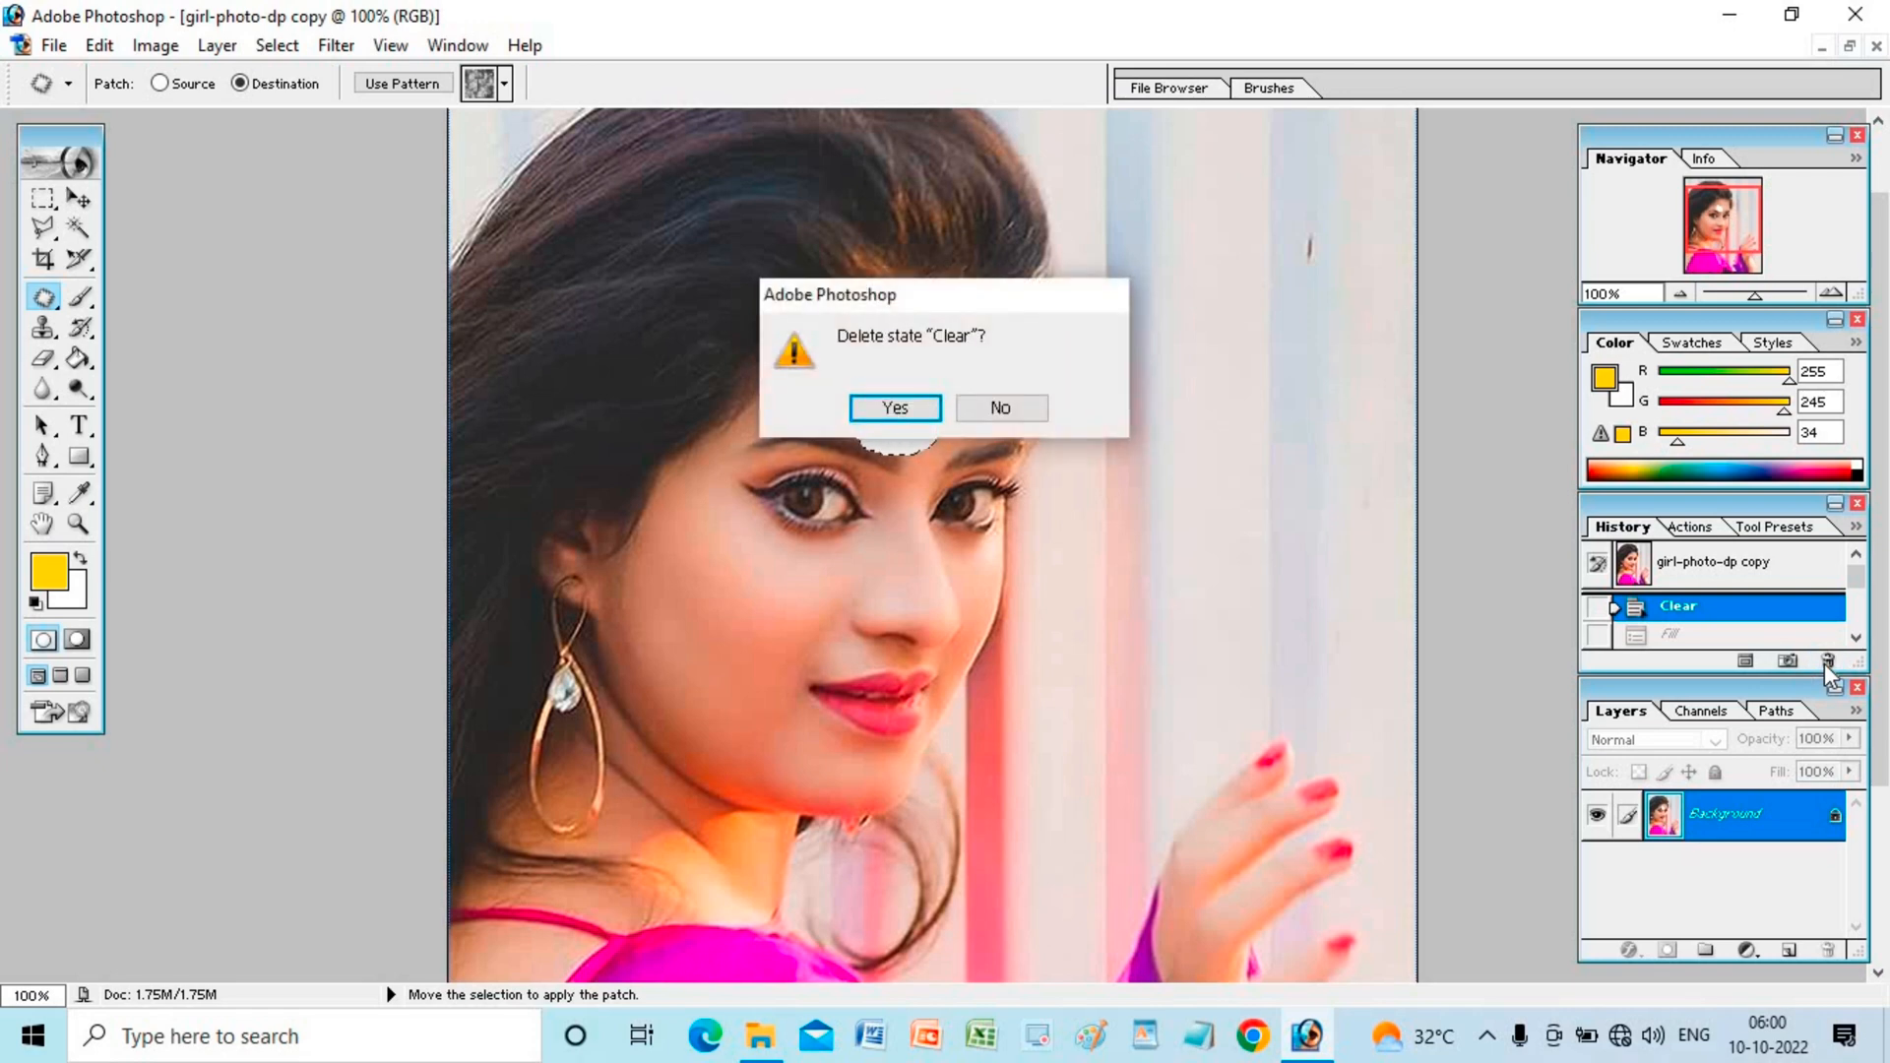
key(Return)
click(1825, 664)
key(Return)
click(1825, 663)
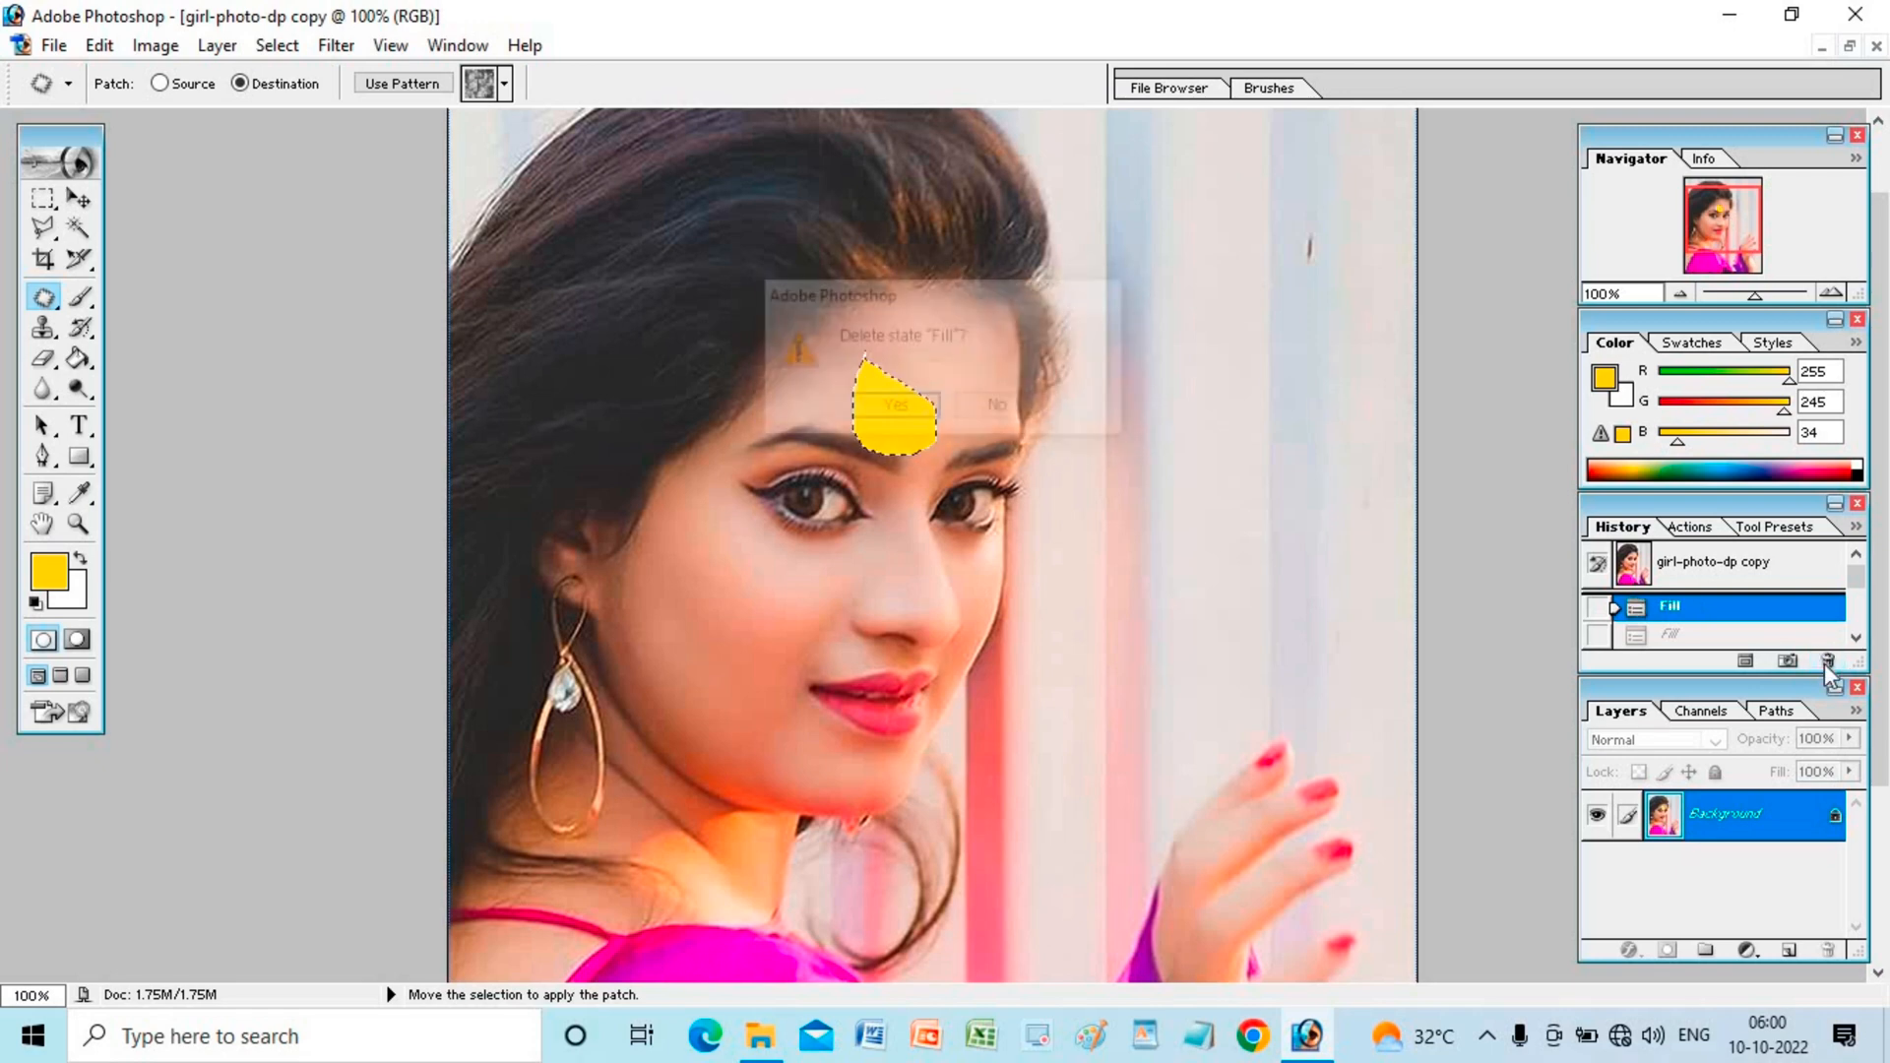
key(Return)
click(1824, 664)
key(Return)
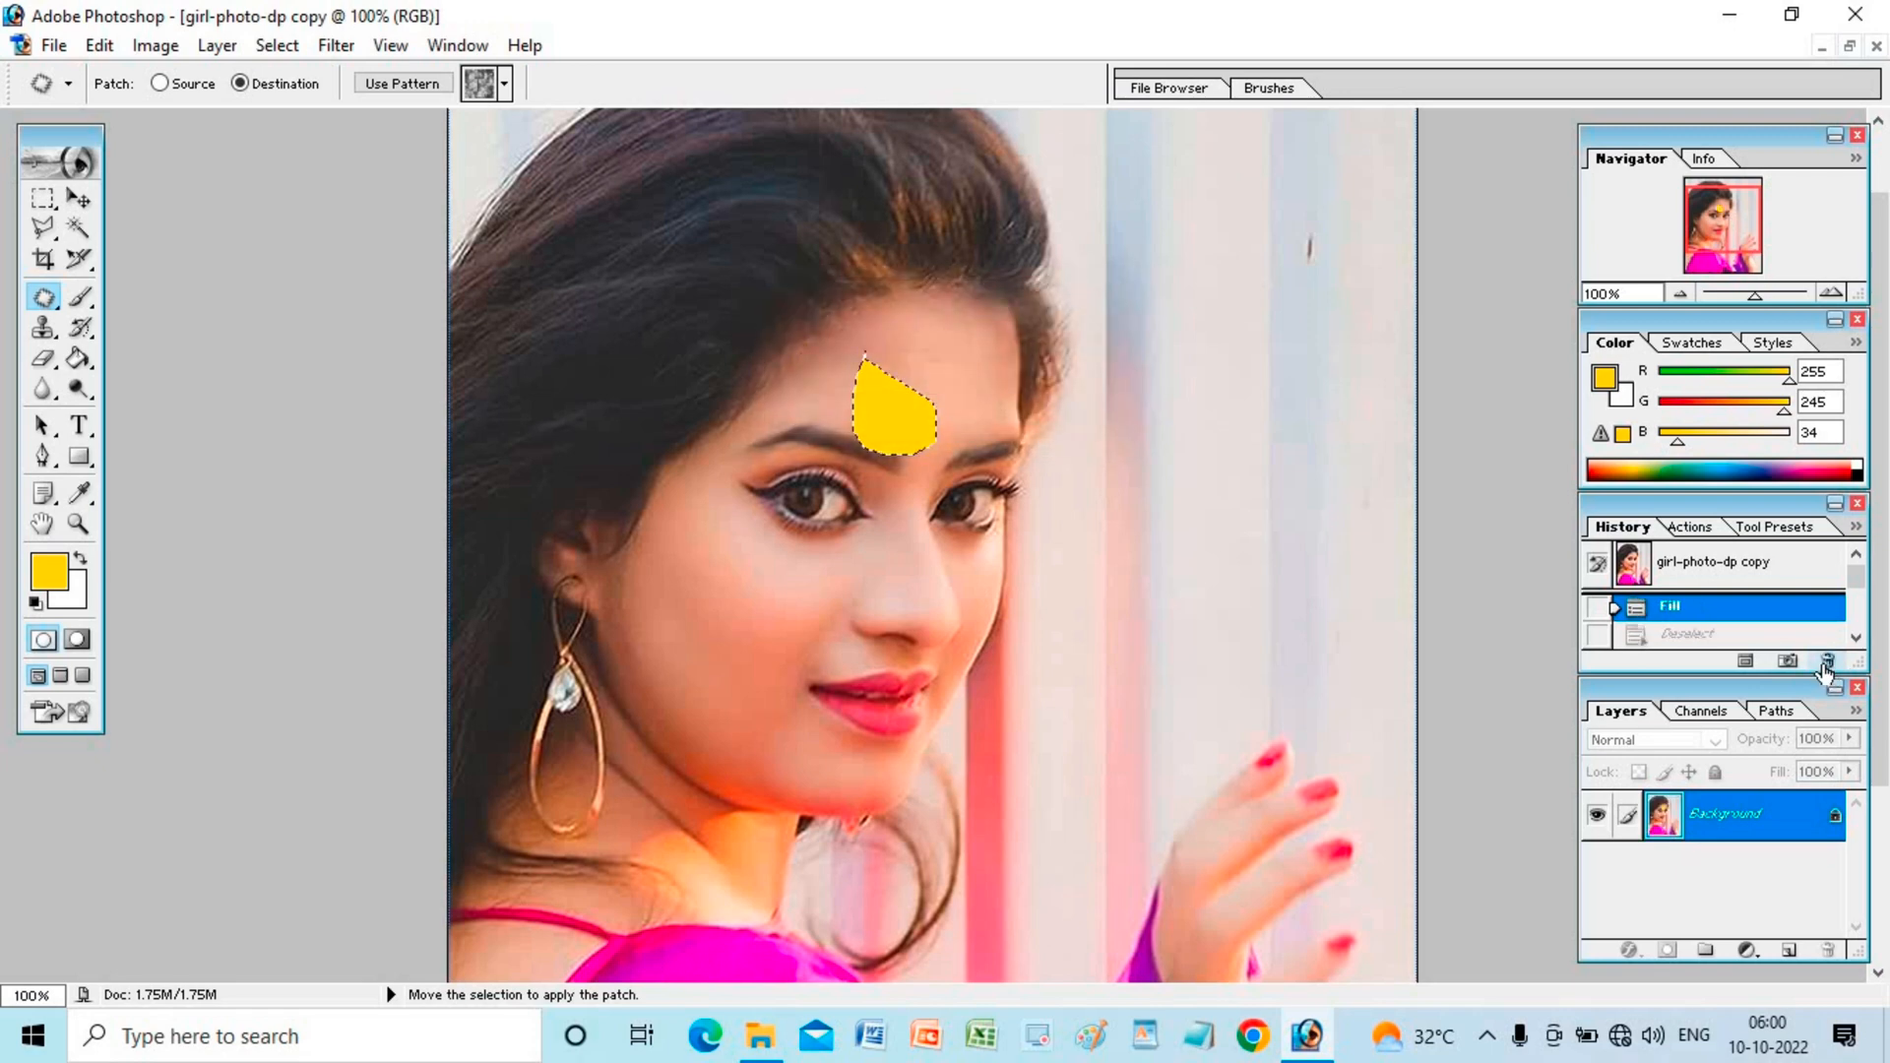
click(1826, 661)
key(Return)
click(1824, 663)
key(Return)
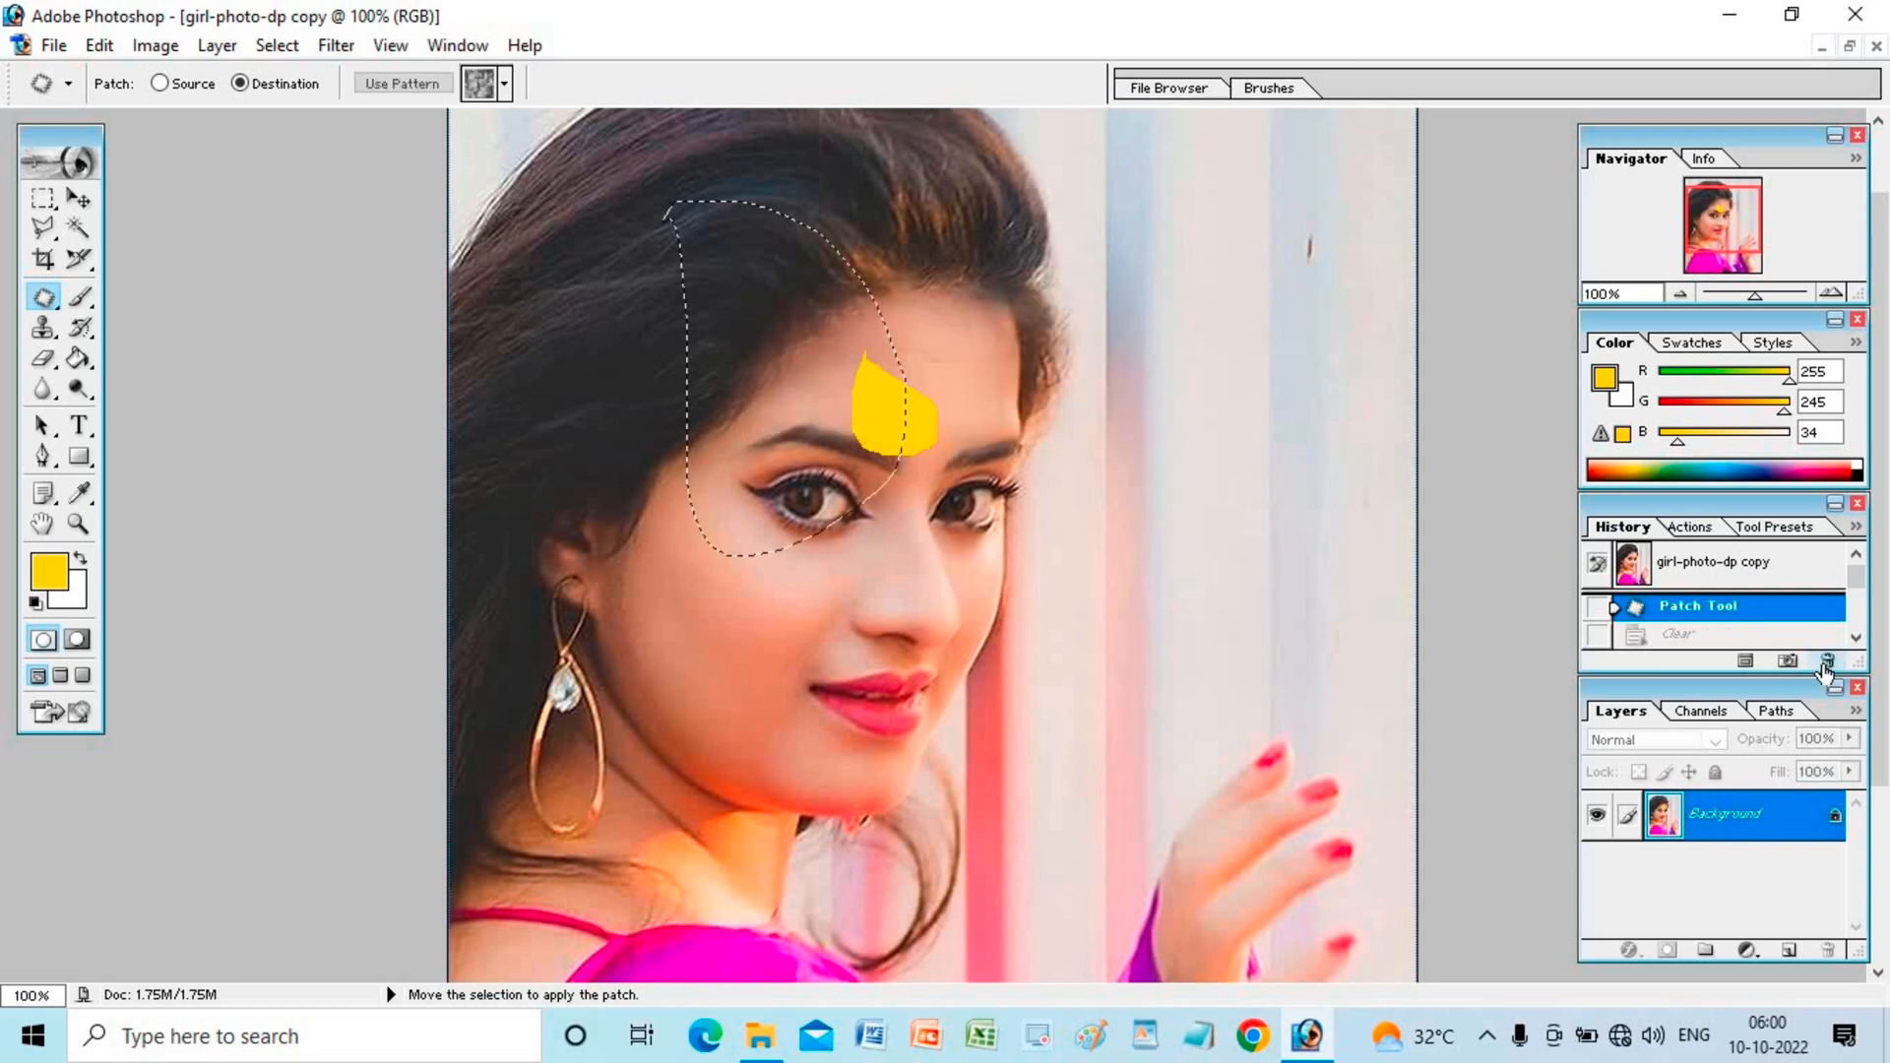
click(1824, 664)
key(Return)
click(1824, 664)
key(Return)
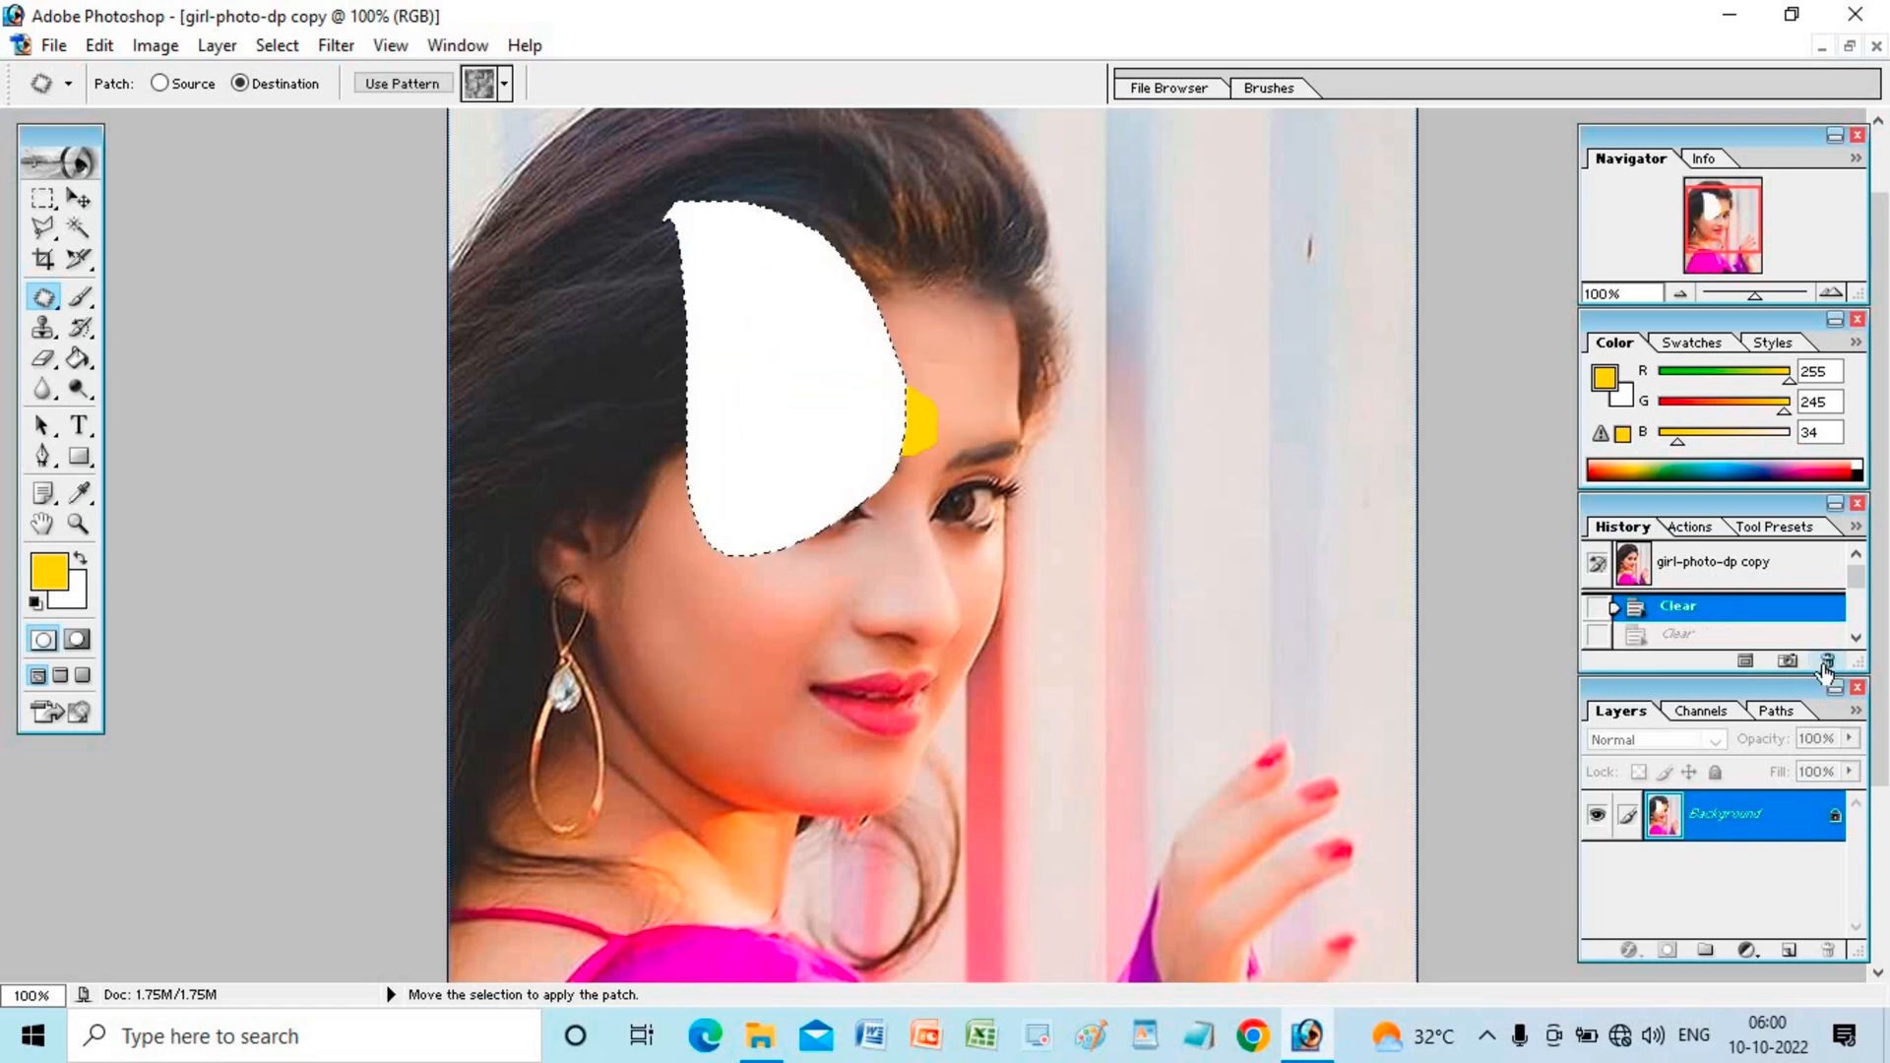
click(1824, 663)
key(Return)
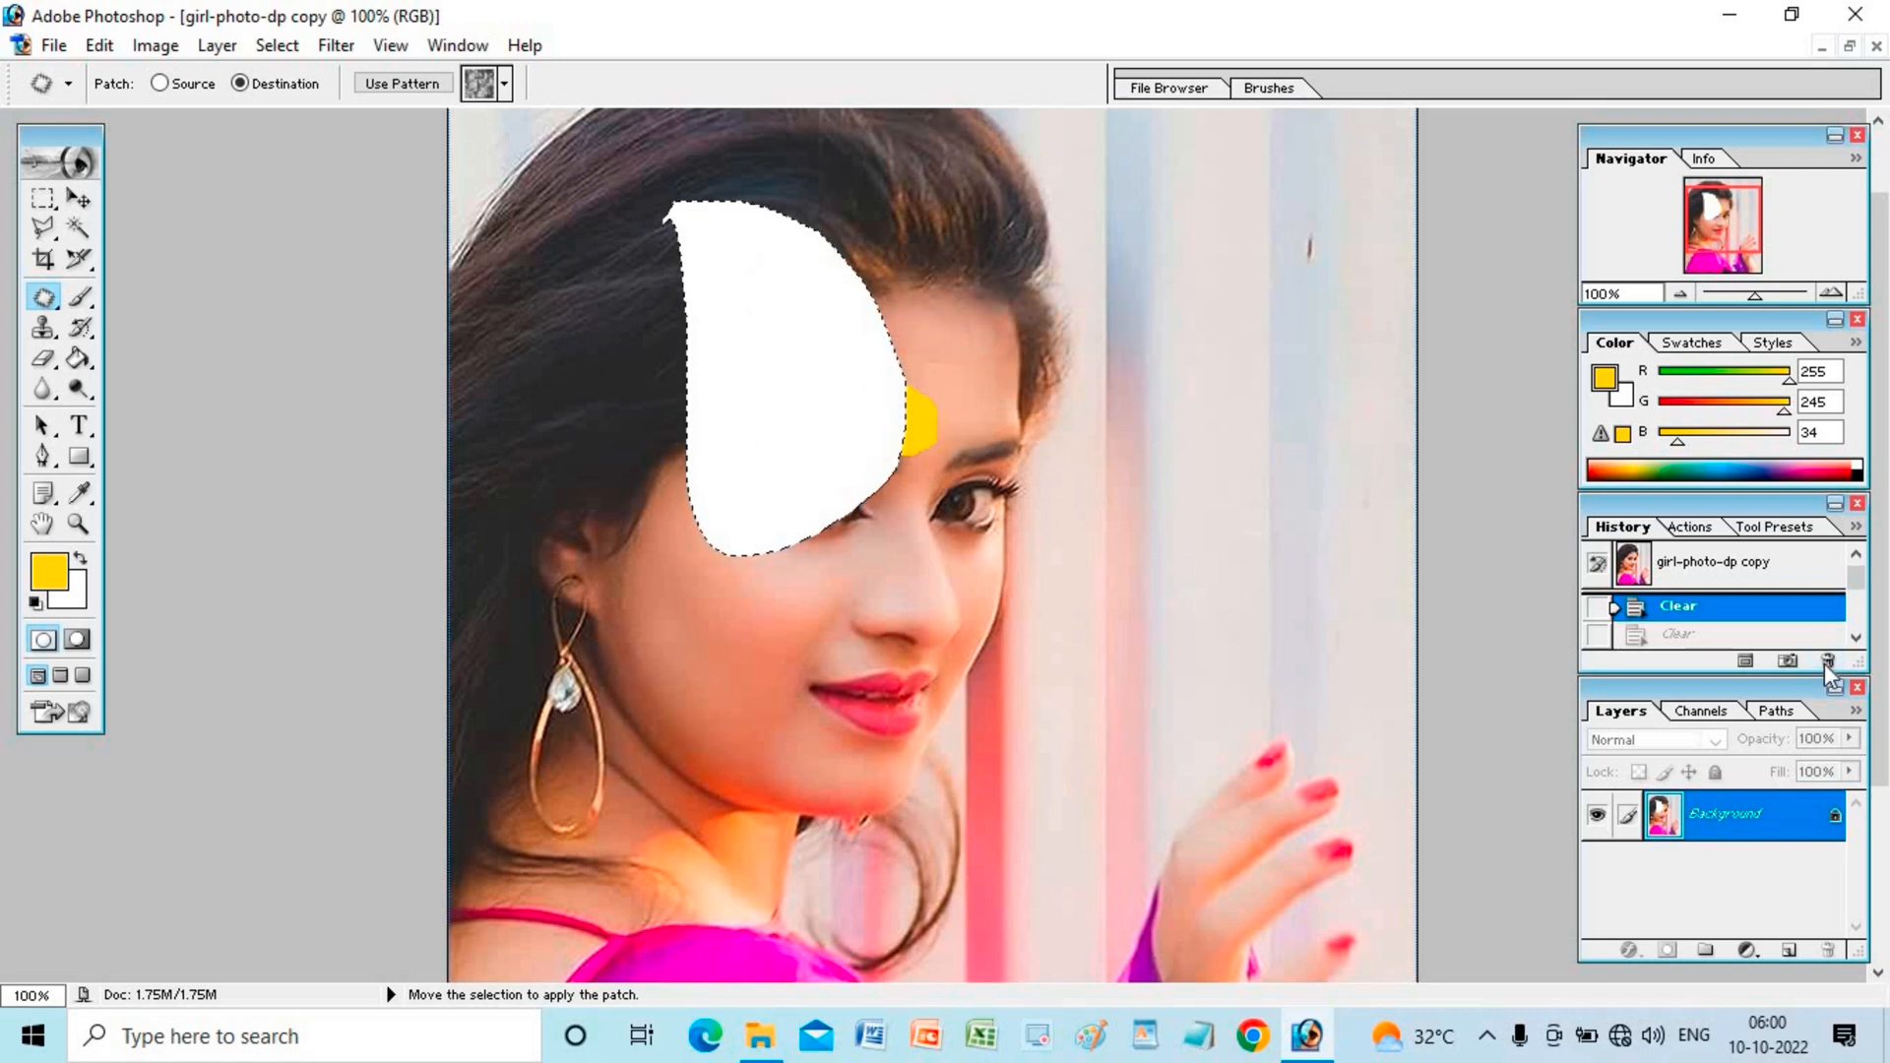
click(1823, 663)
key(Return)
Step: Clear the large outlined area over the hair and forehead three more times, then undo those clearings
key(Delete)
key(Delete)
key(Delete)
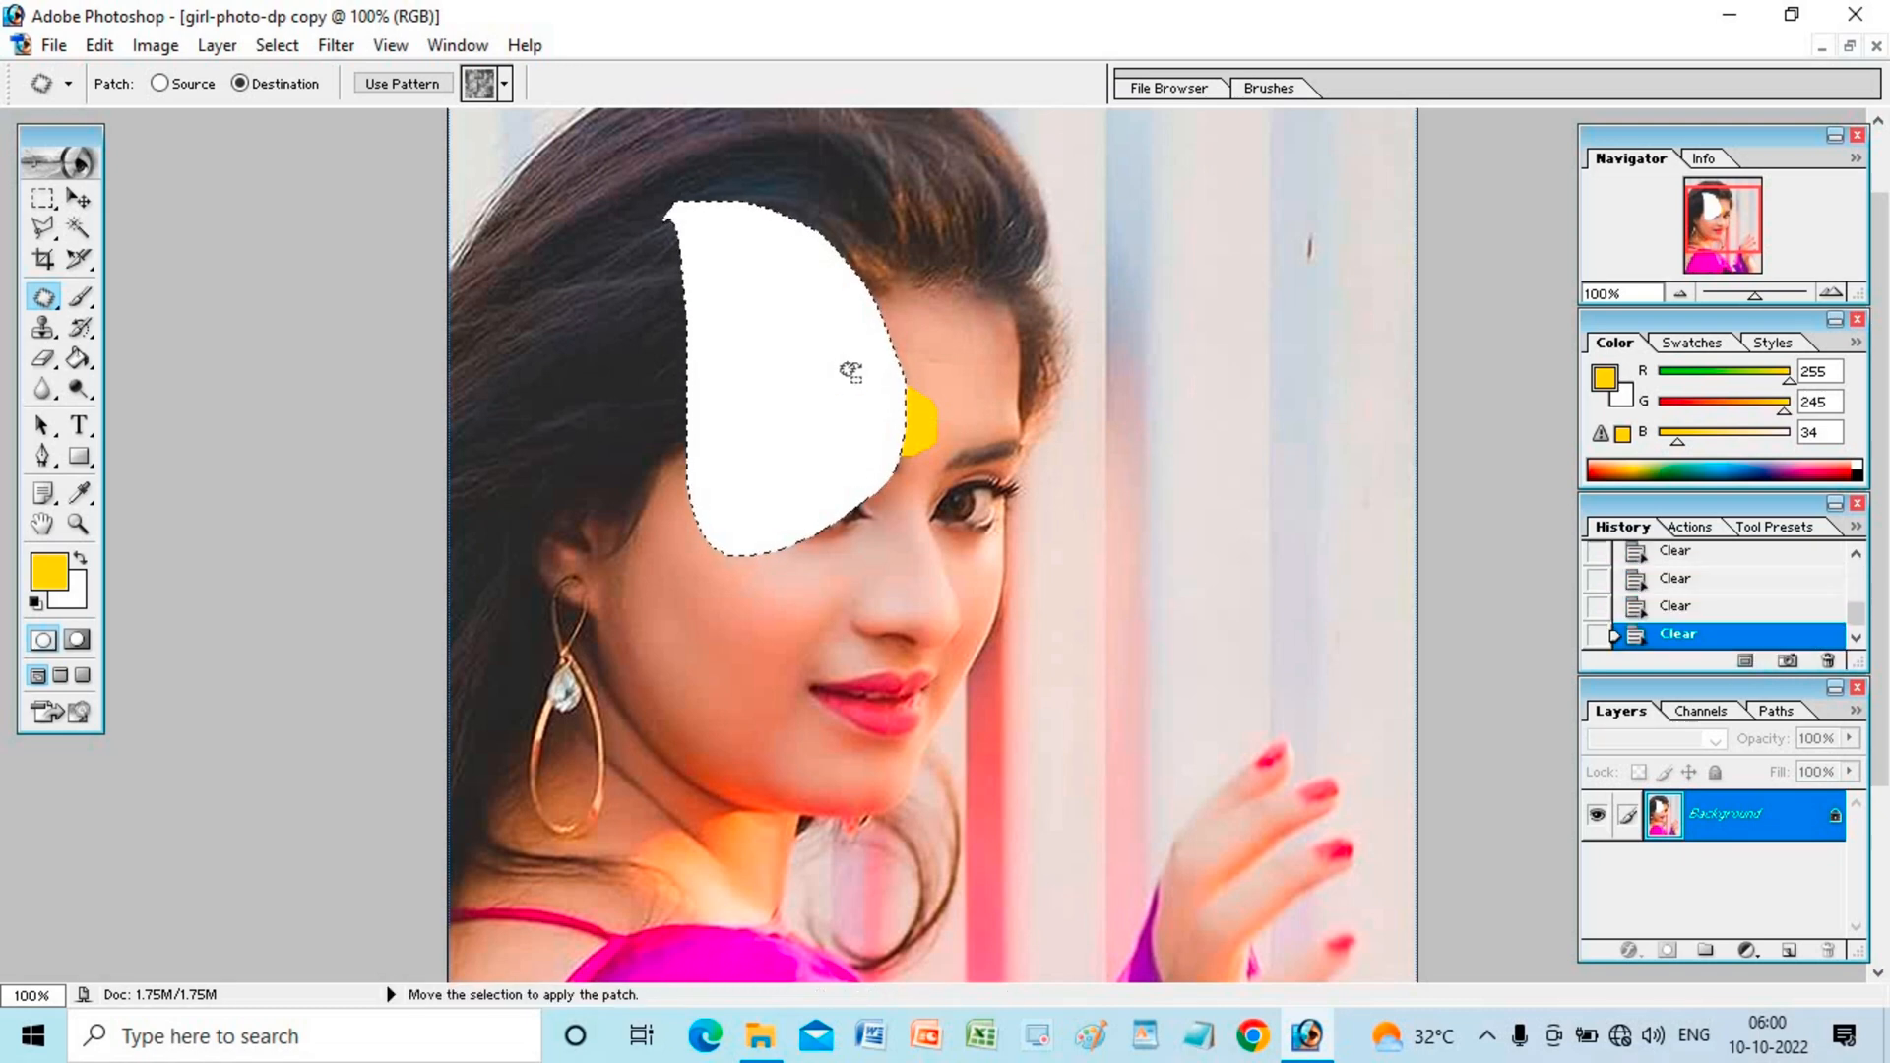
key(ctrl+z)
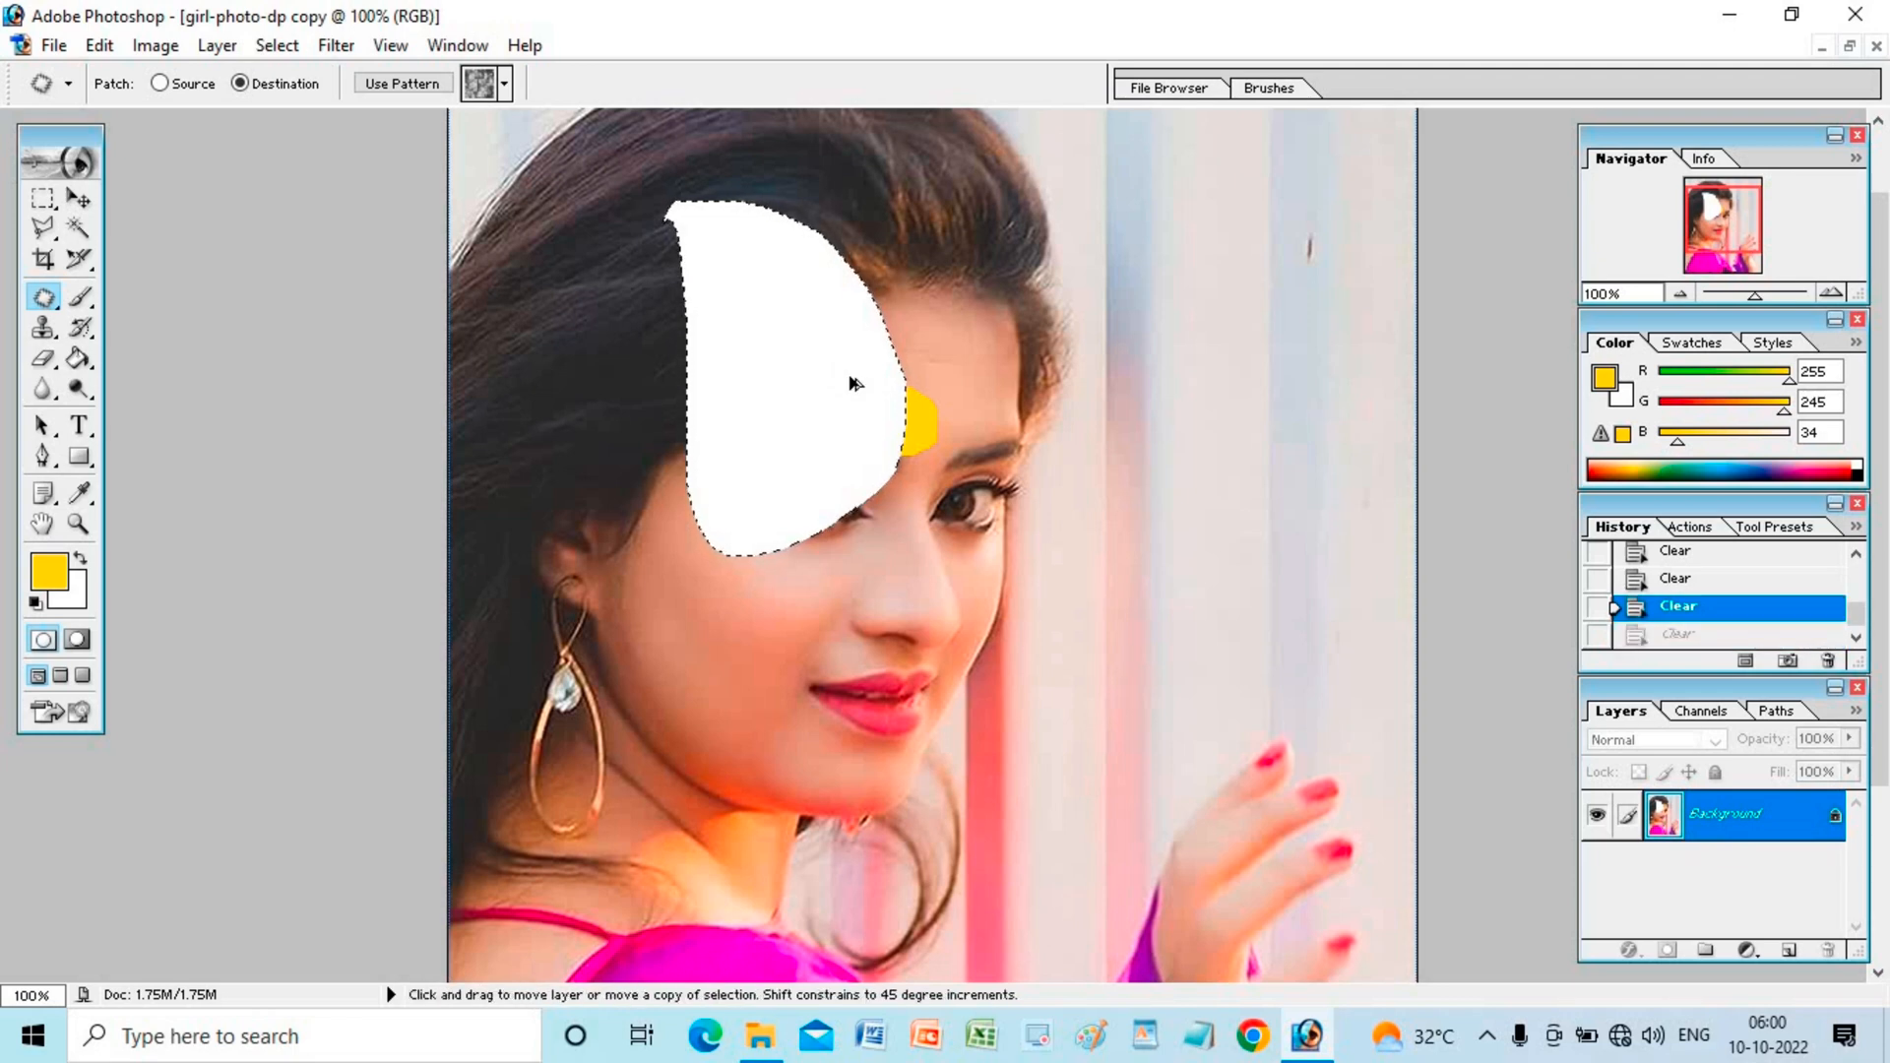
key(ctrl+alt+z)
key(ctrl+alt+z)
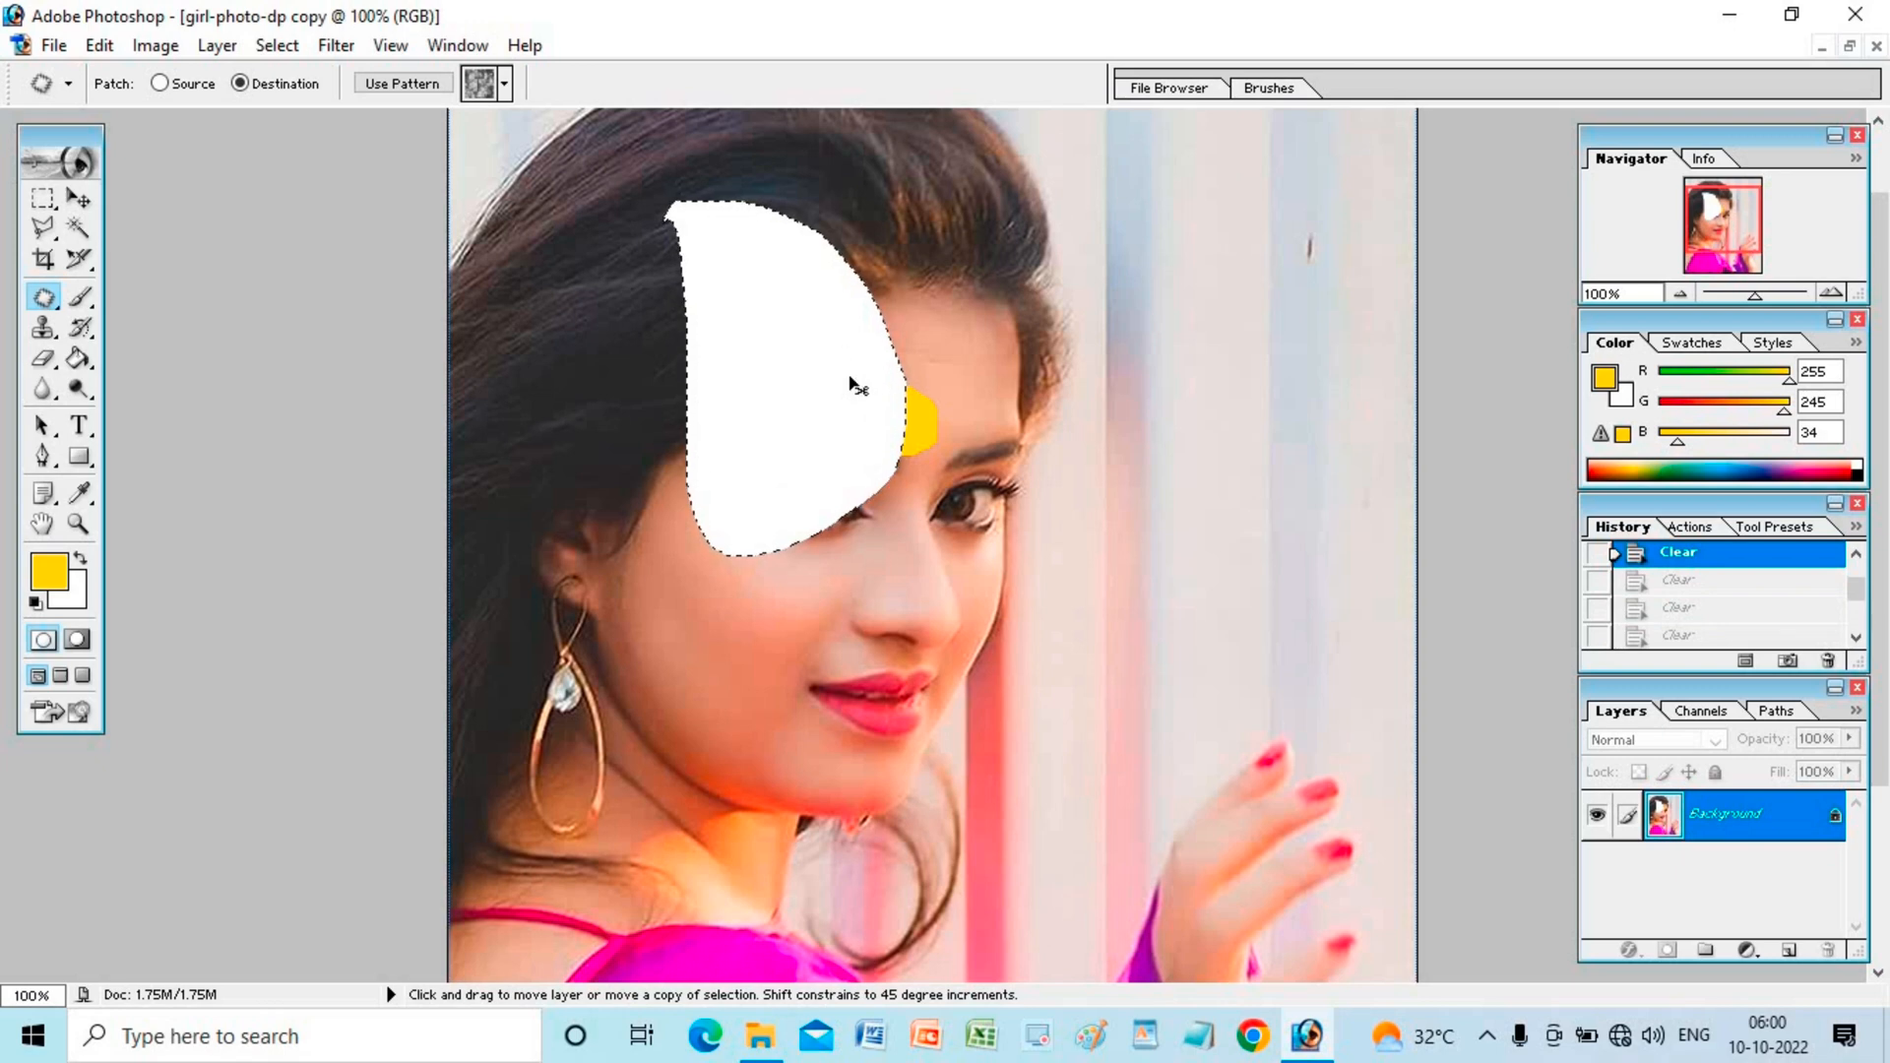
Step: Close the edited photo copy without saving and duplicate the Background layer of girl-photo-dp.jpg as Background copy
click(1876, 47)
click(1021, 405)
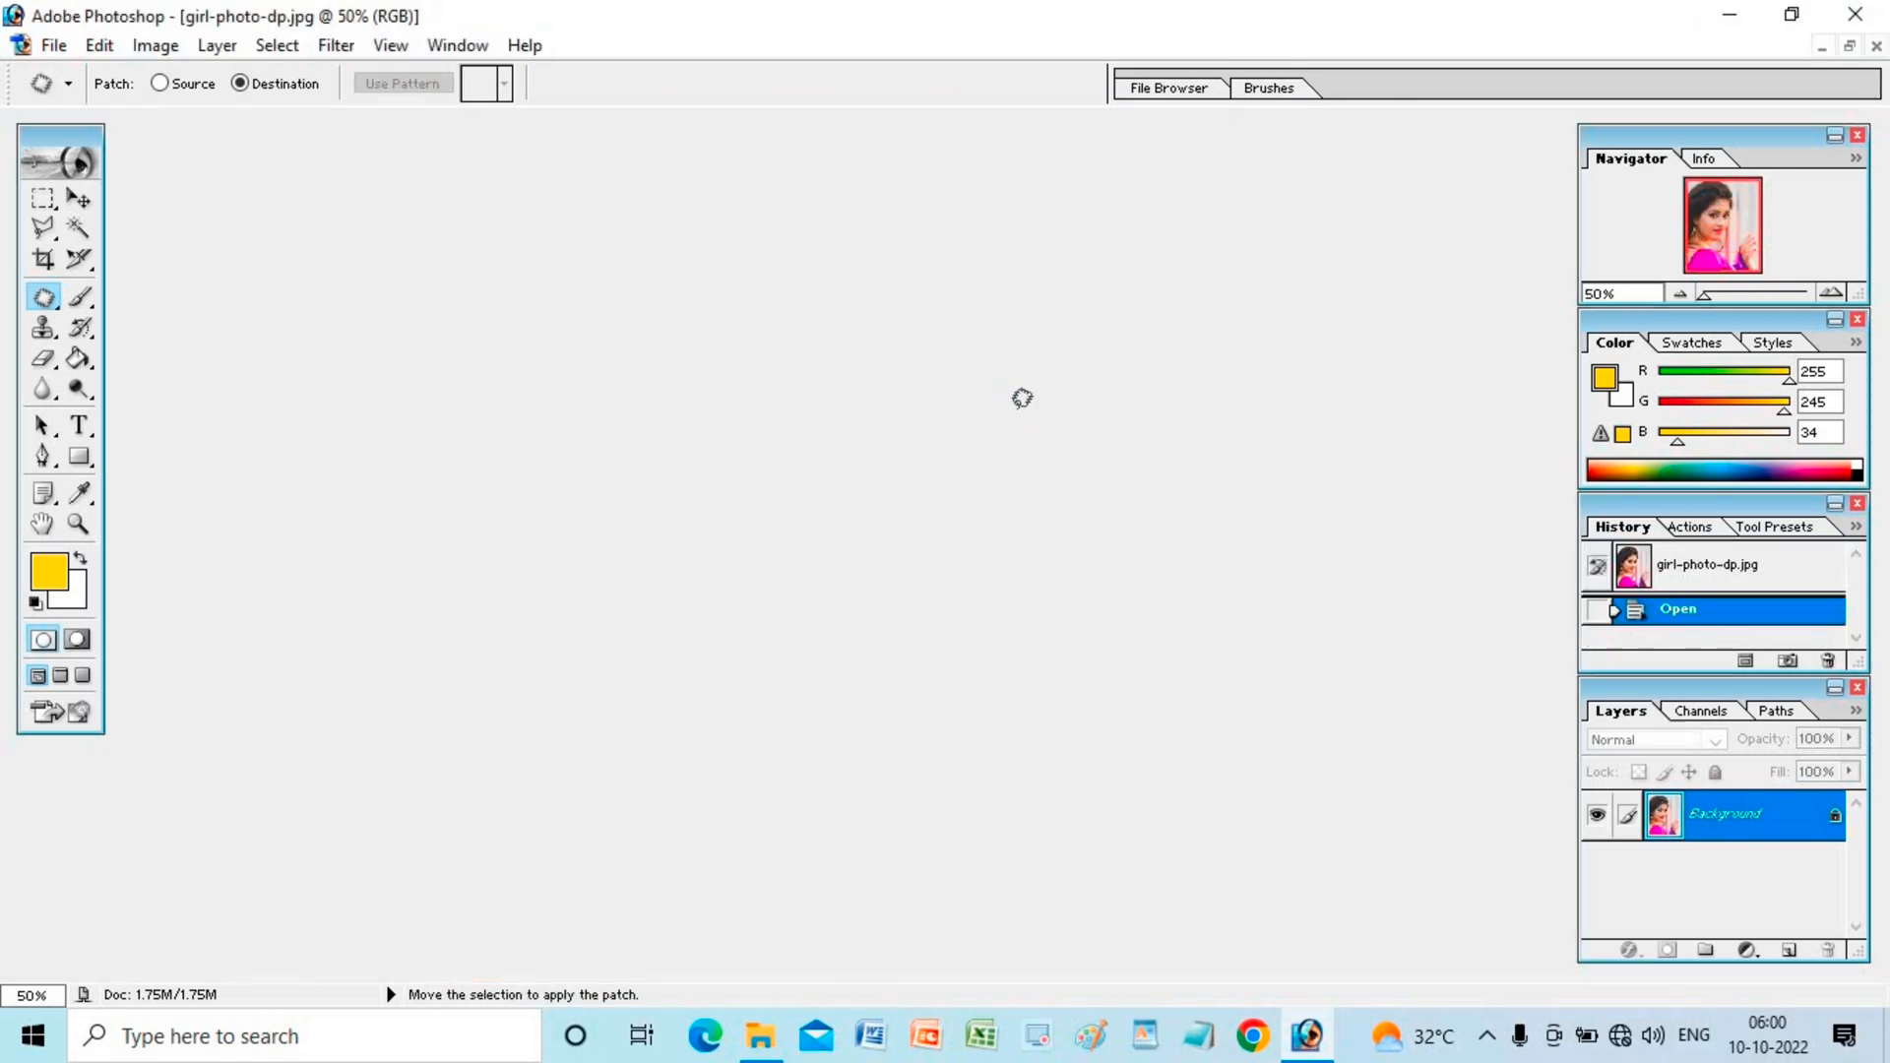
right_click(1729, 807)
click(1674, 541)
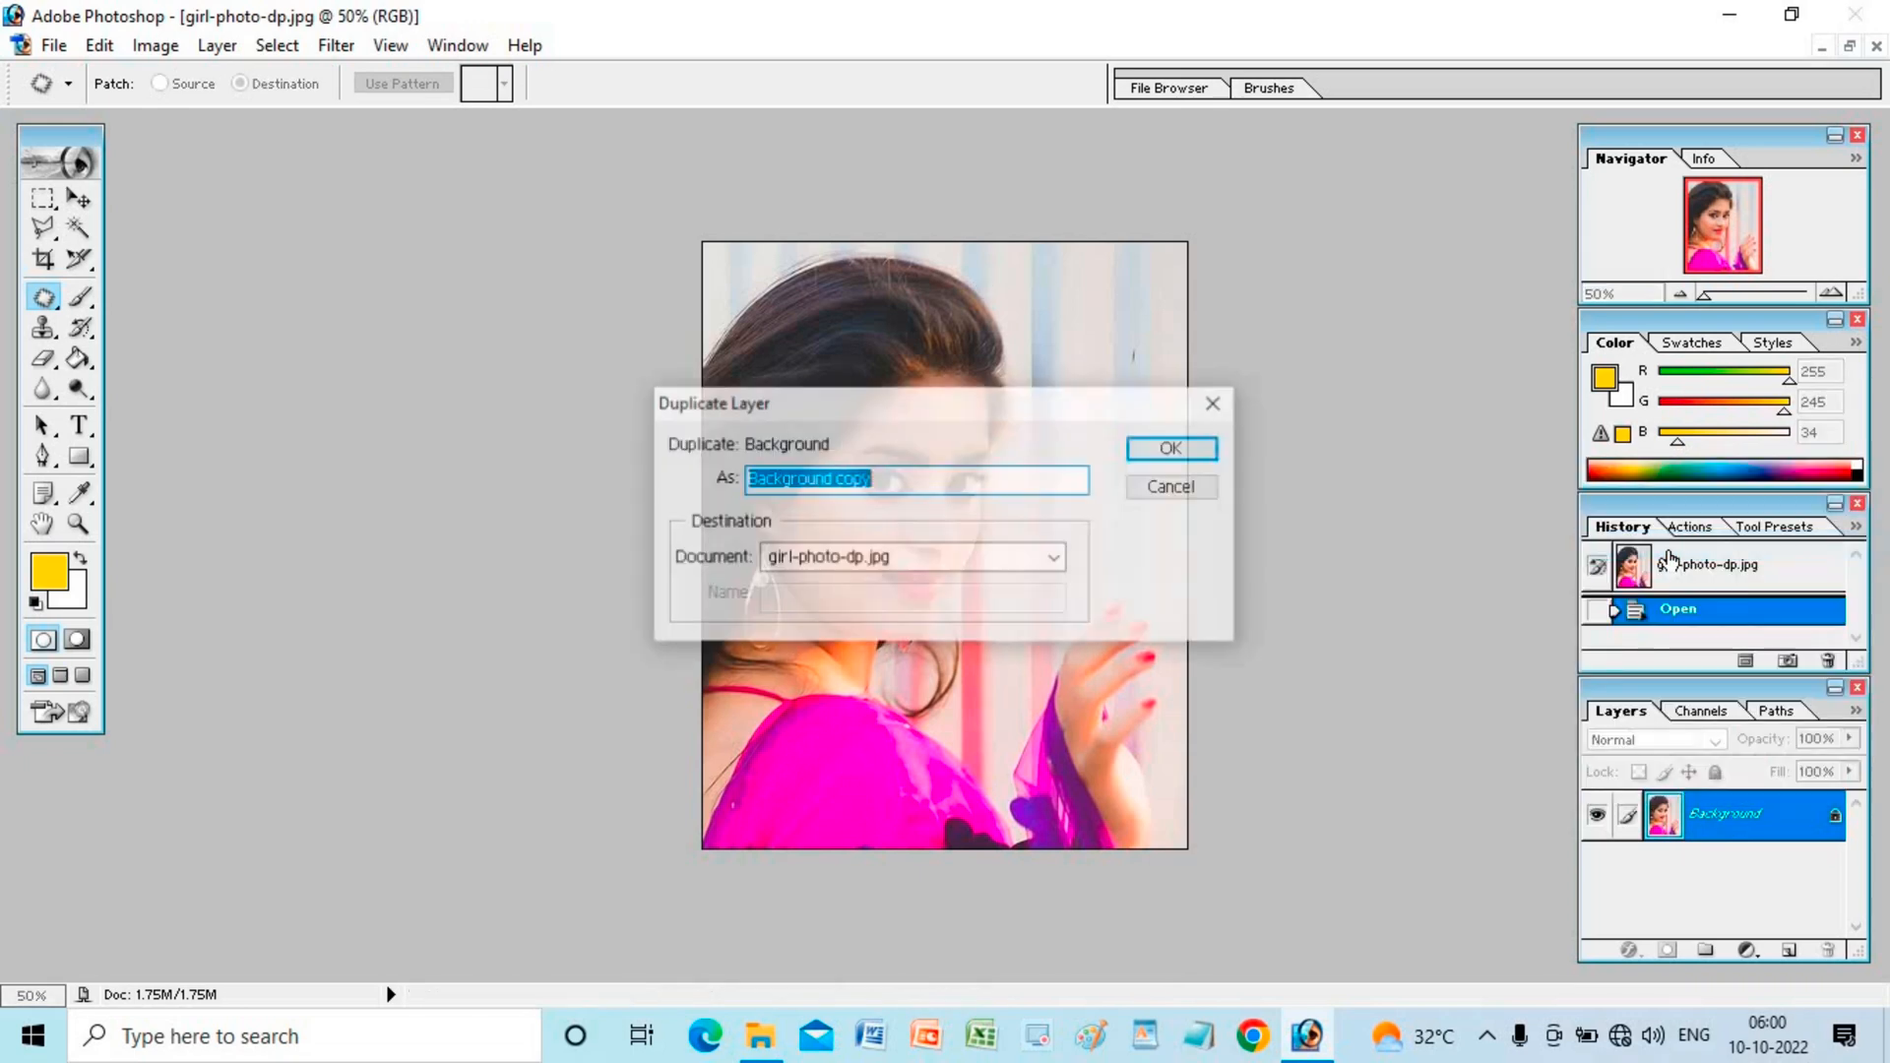
click(1191, 448)
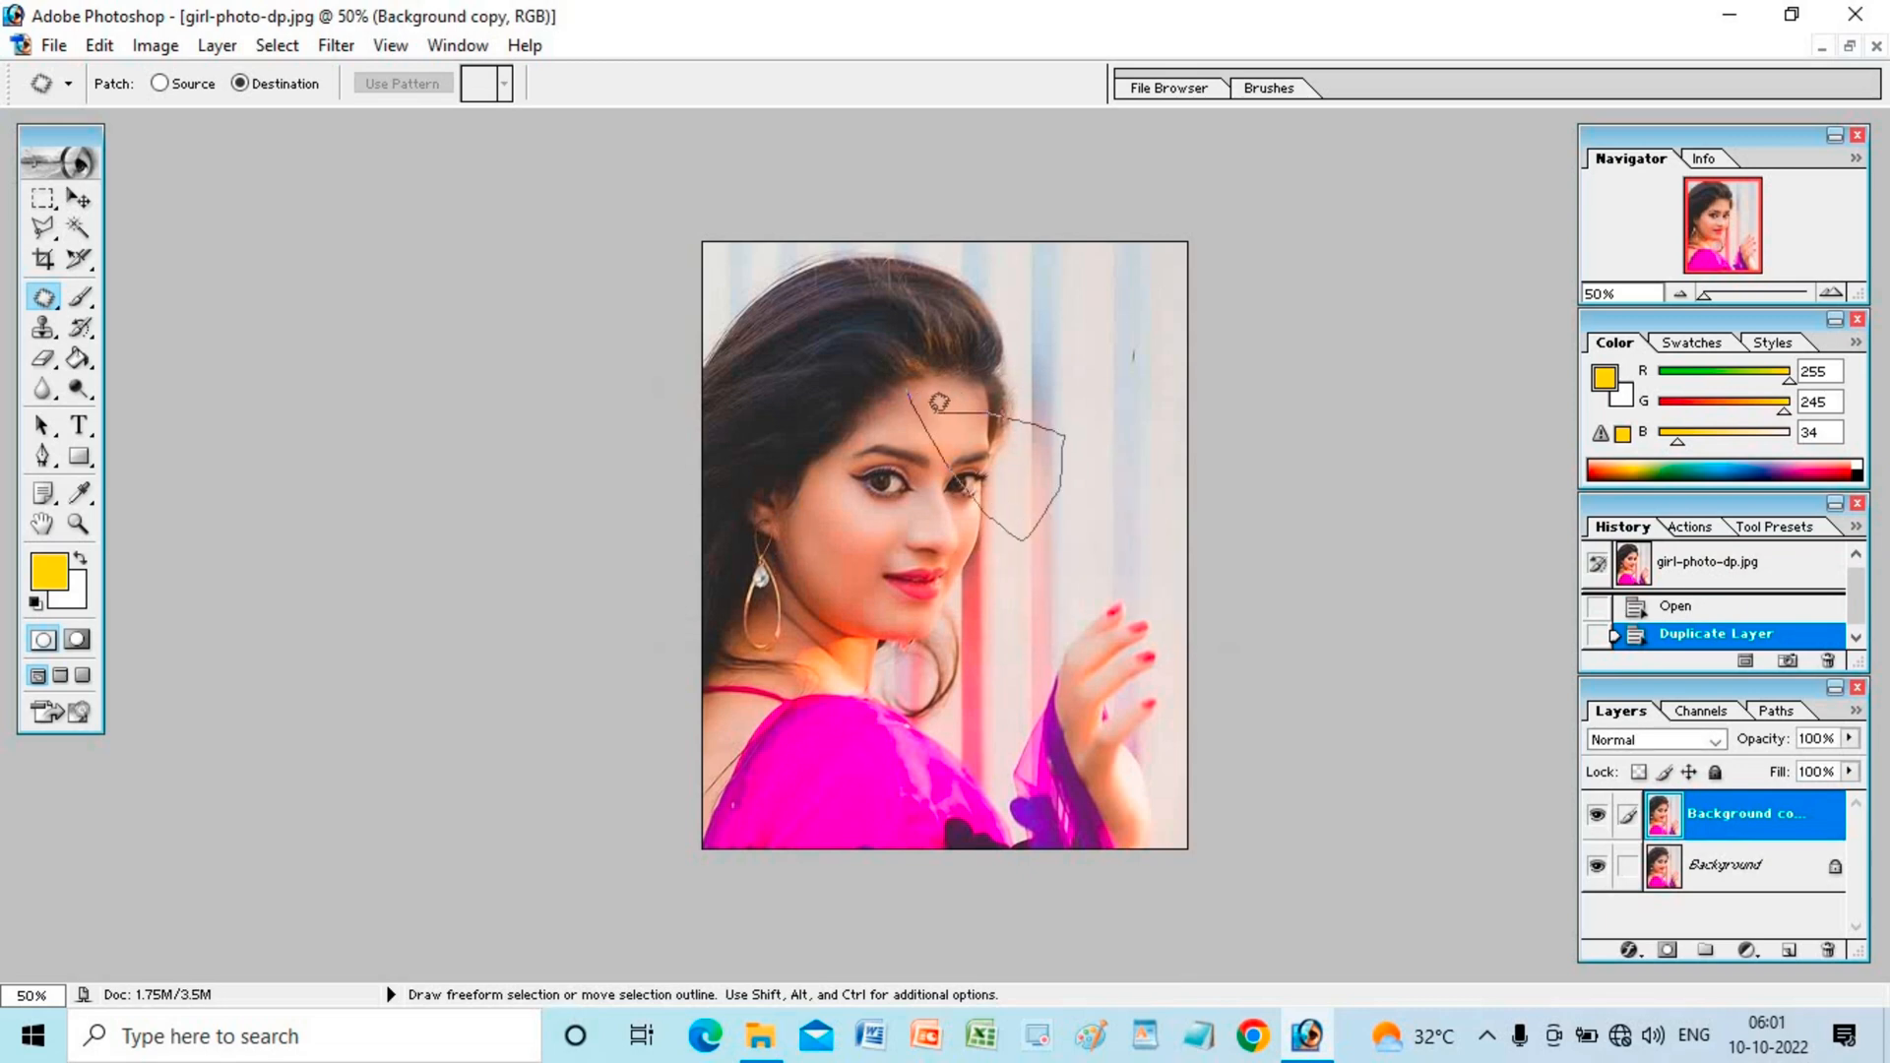
Step: Outline a patch area from the forehead across the eye into the backdrop on the duplicated layer and clear it twice
drag(921, 412, 916, 403)
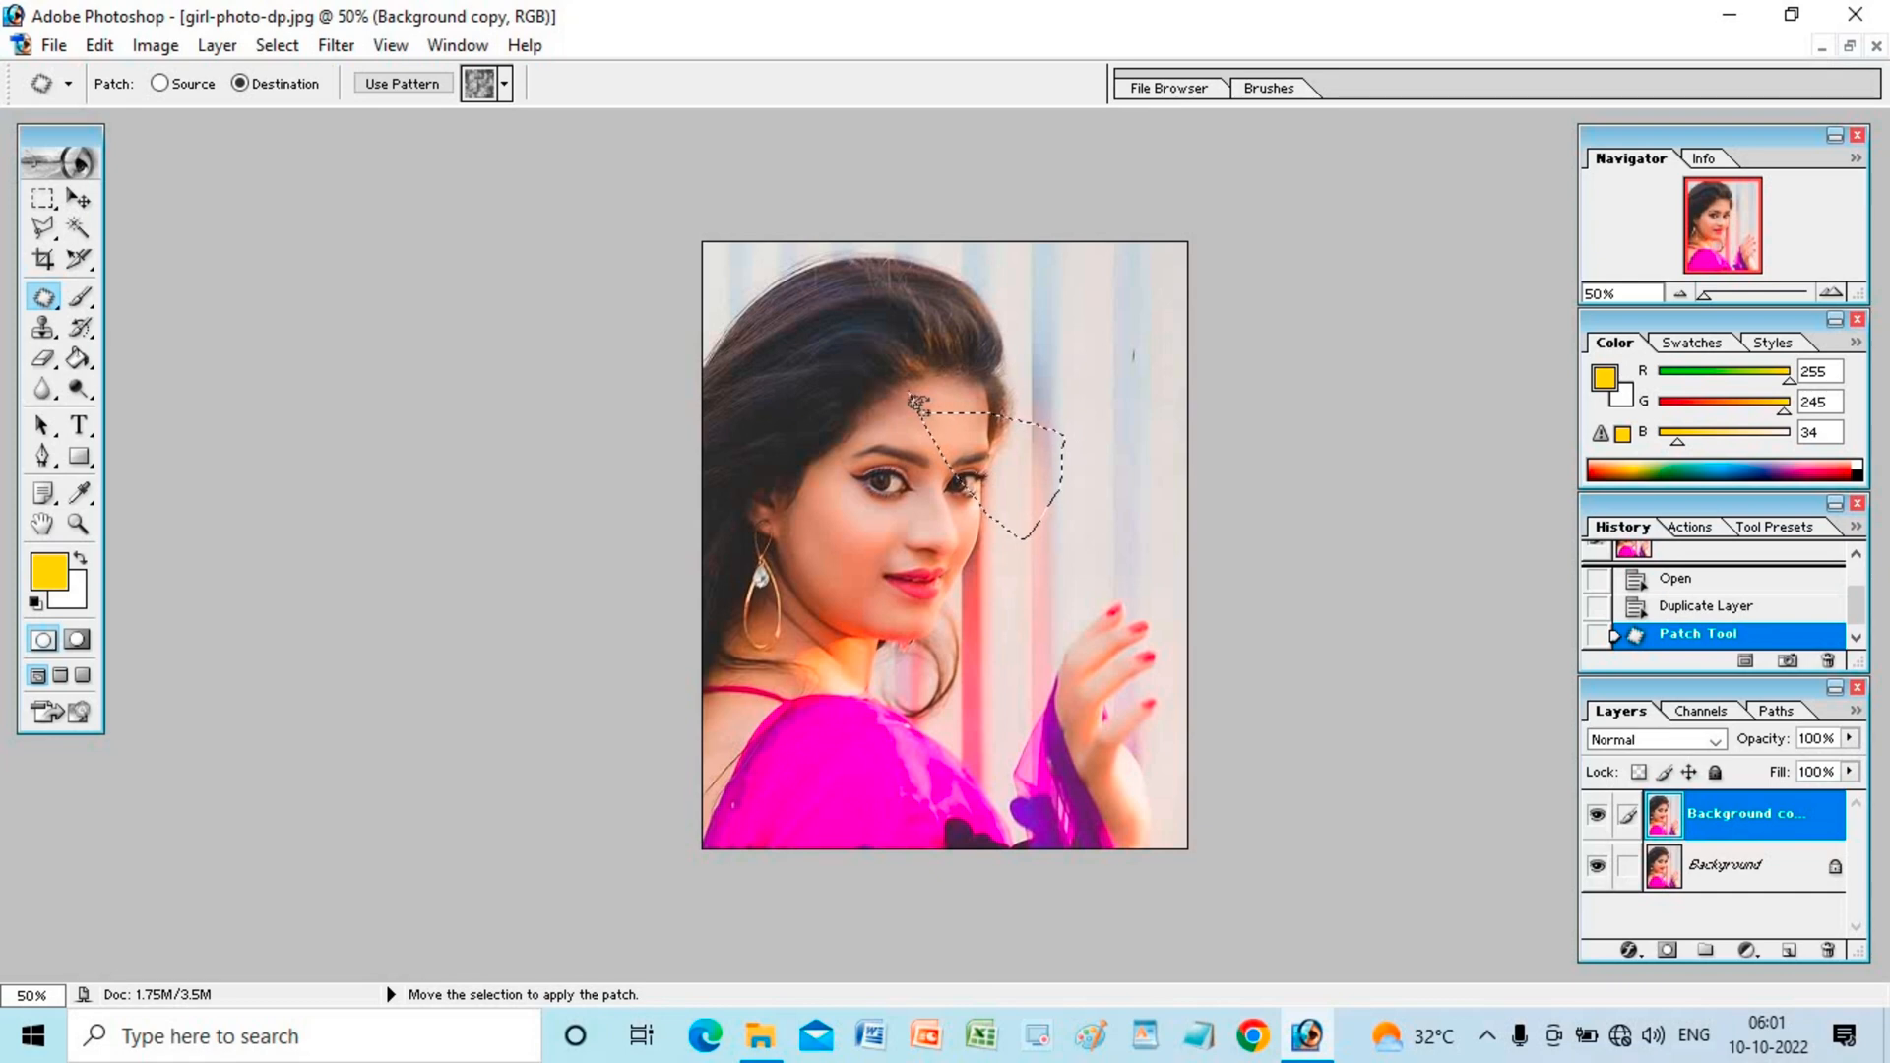
key(Delete)
key(Delete)
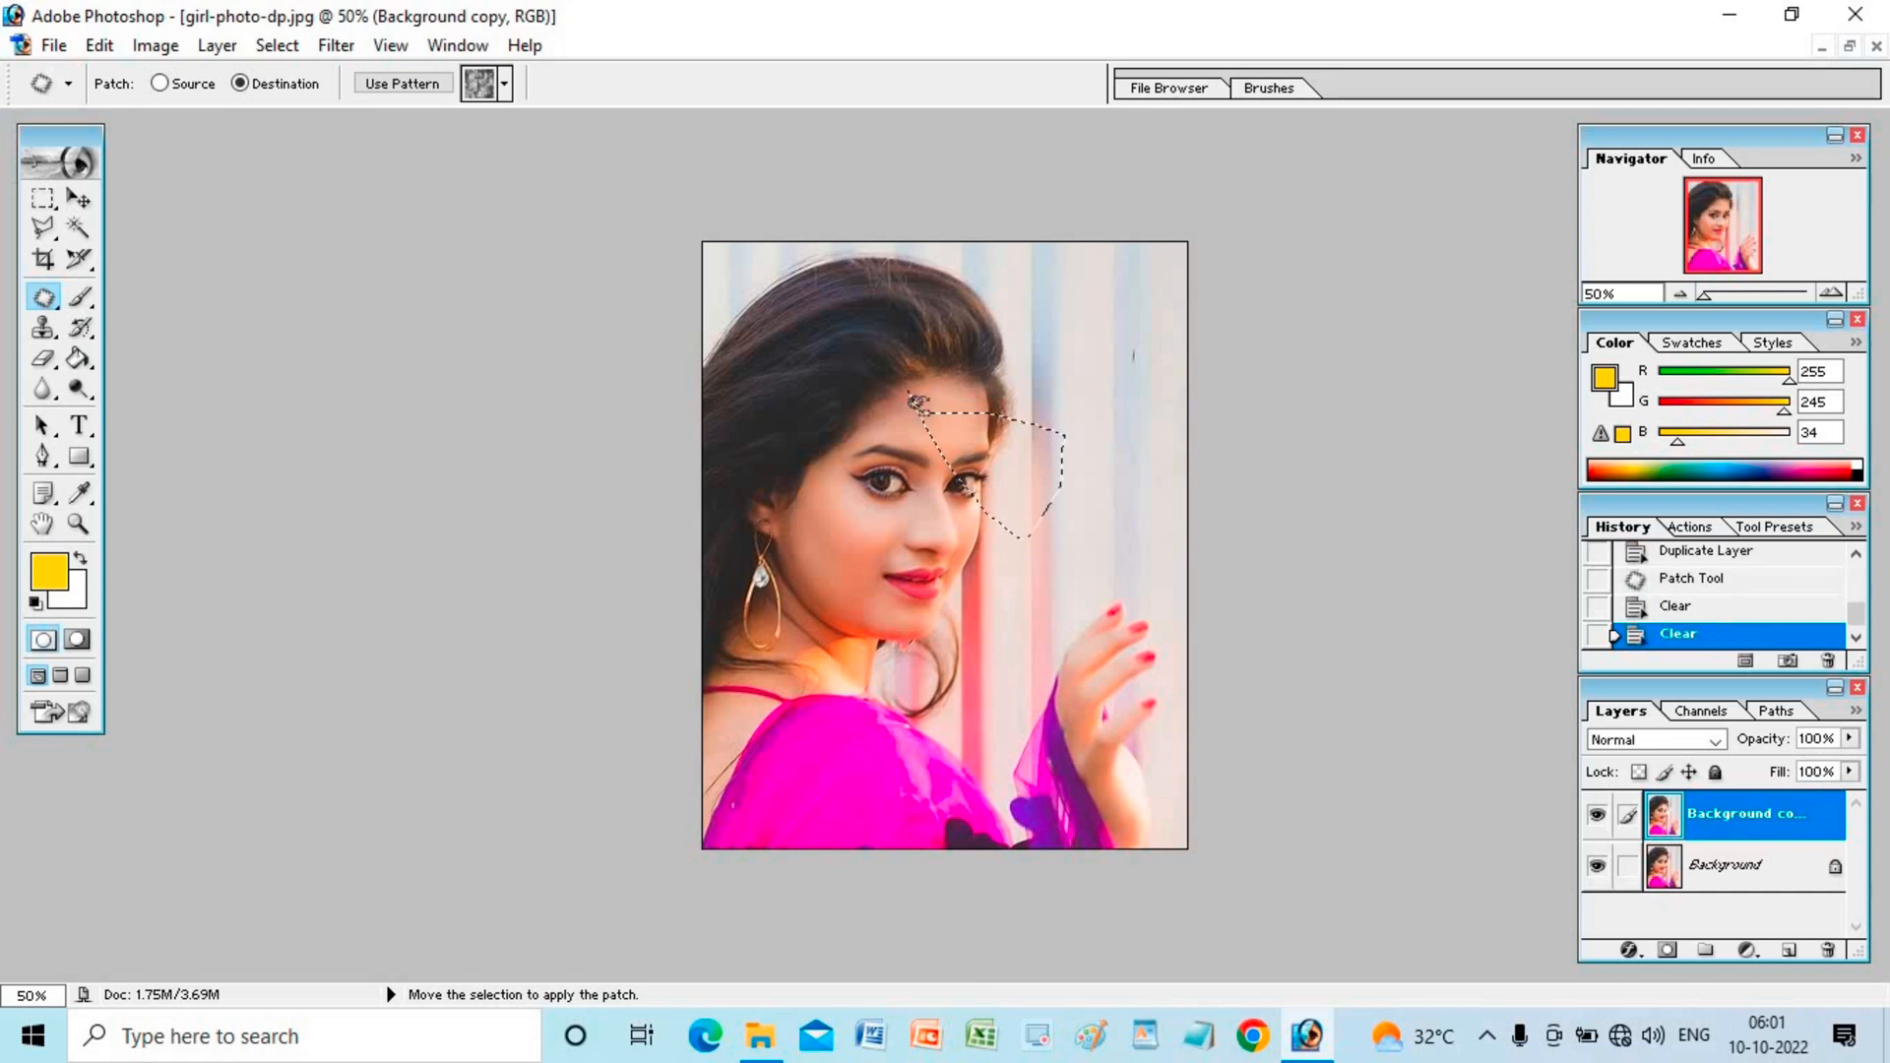
Step: Fill the cleared patch area with the white background color, then undo, redo and undo that fill
key(shift+BackSpace)
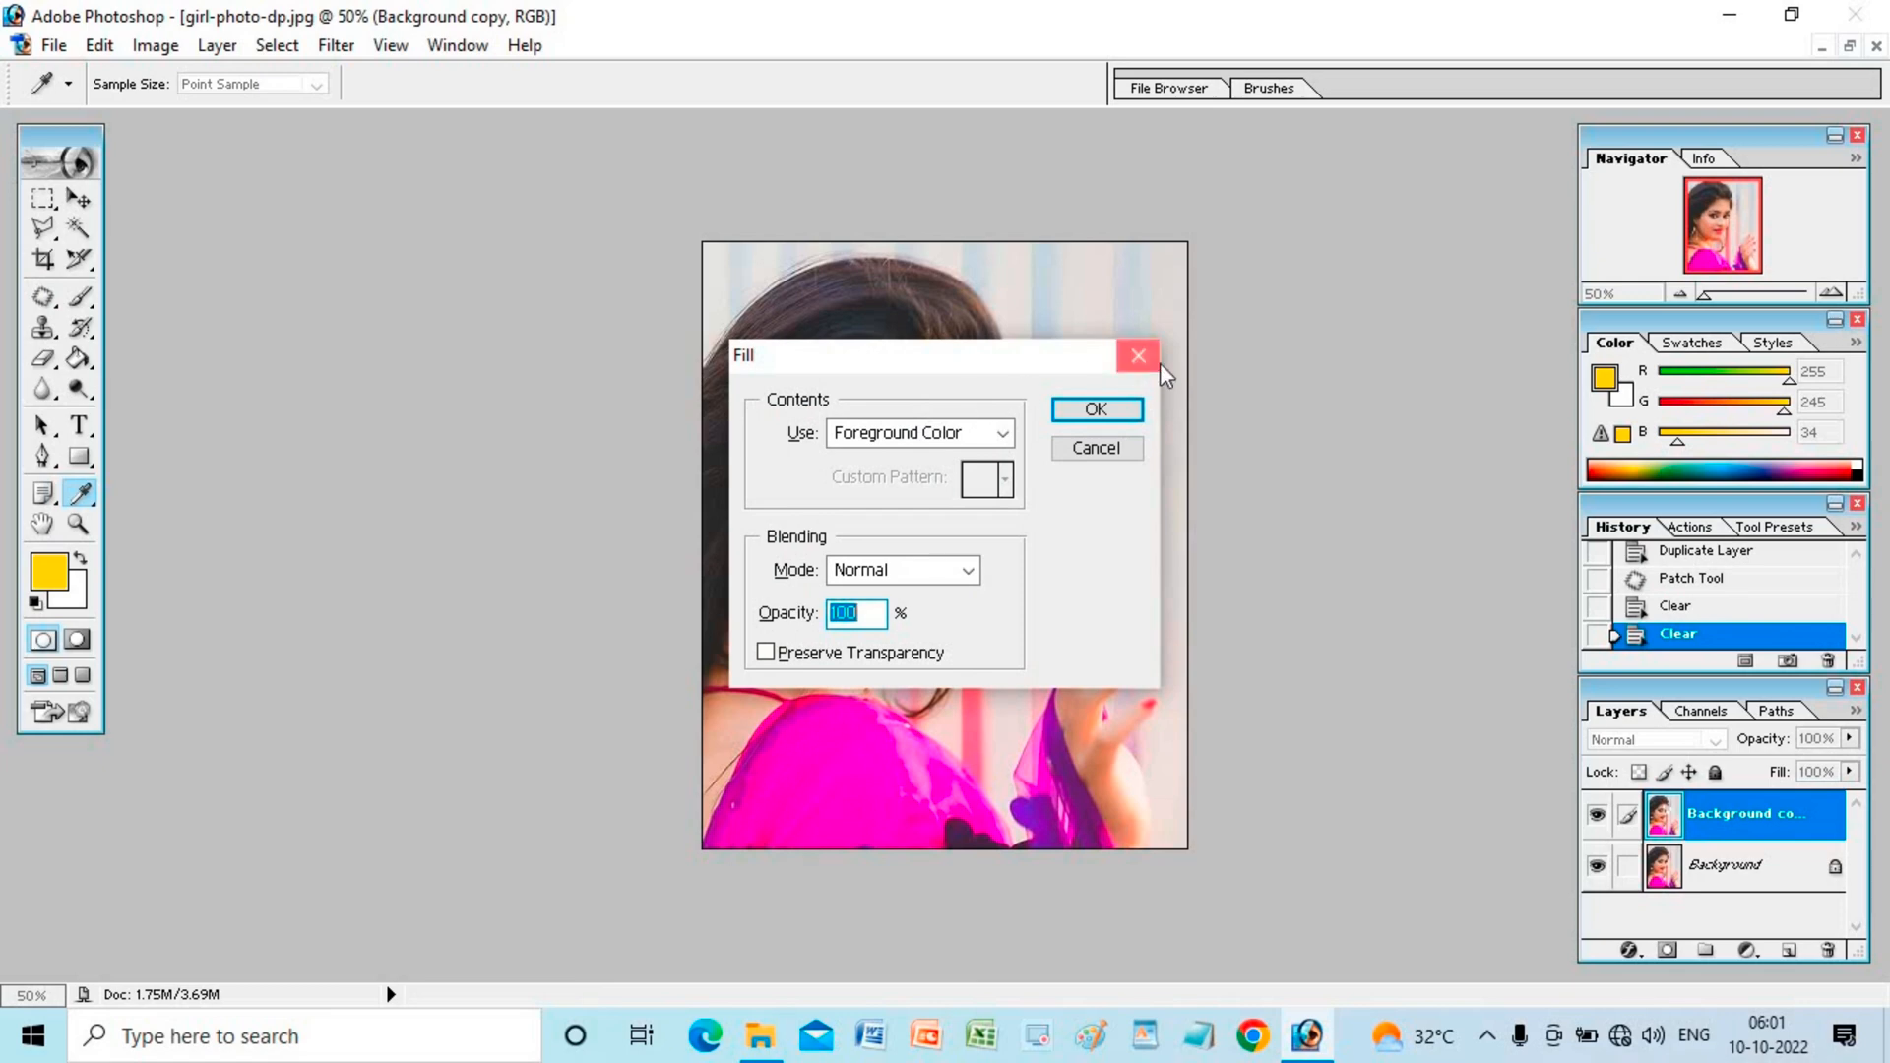
key(Return)
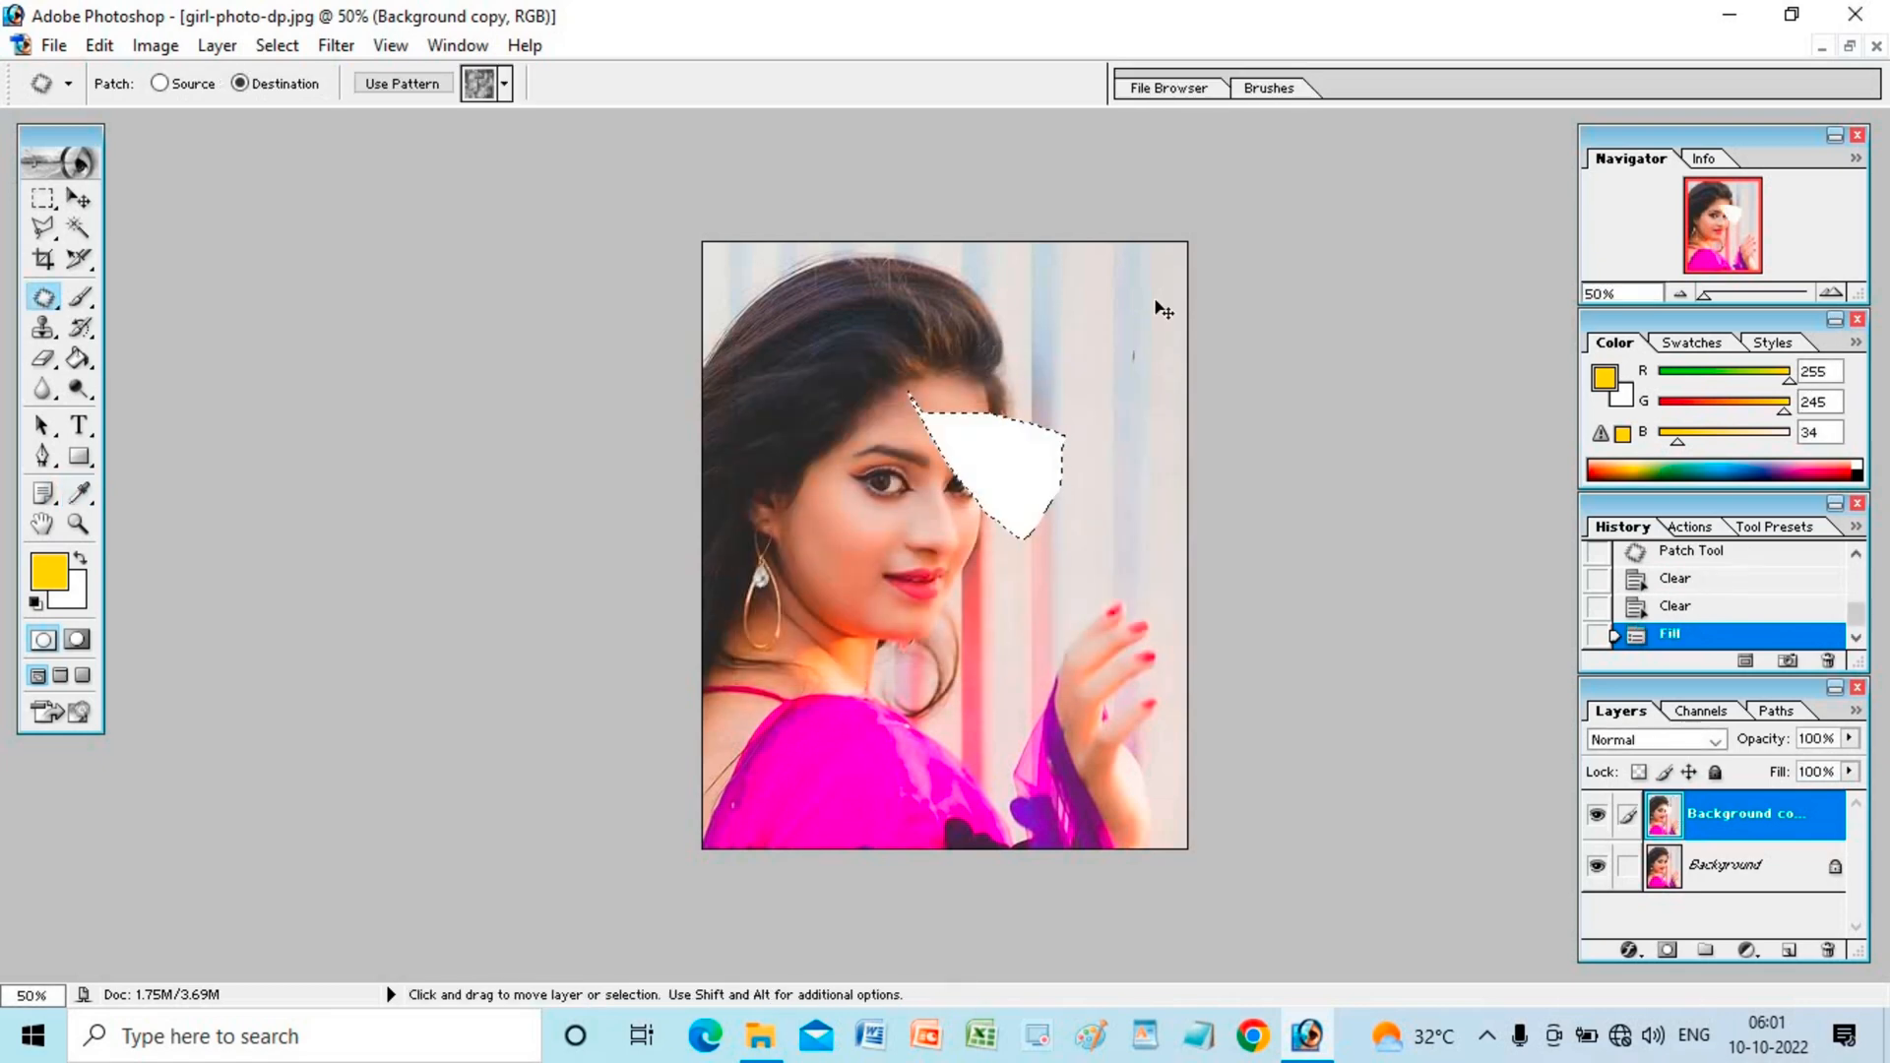
key(ctrl+z)
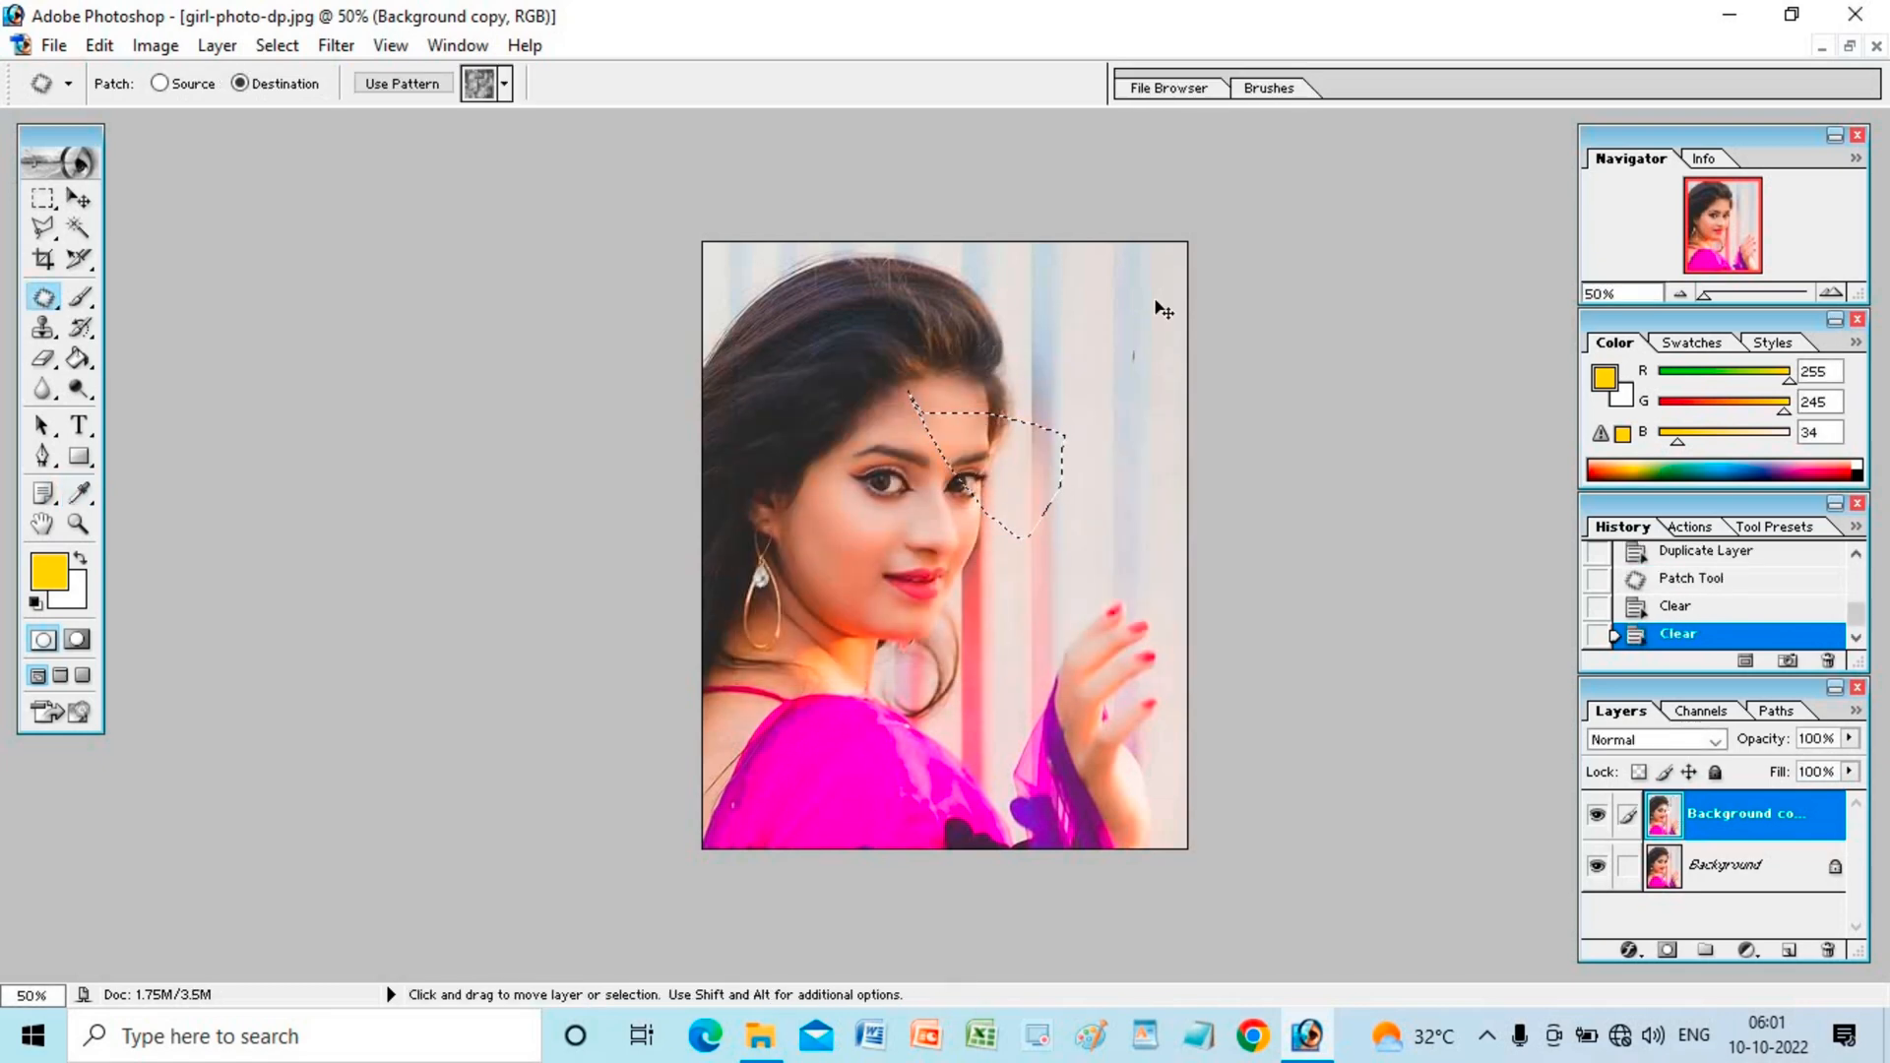
key(ctrl+z)
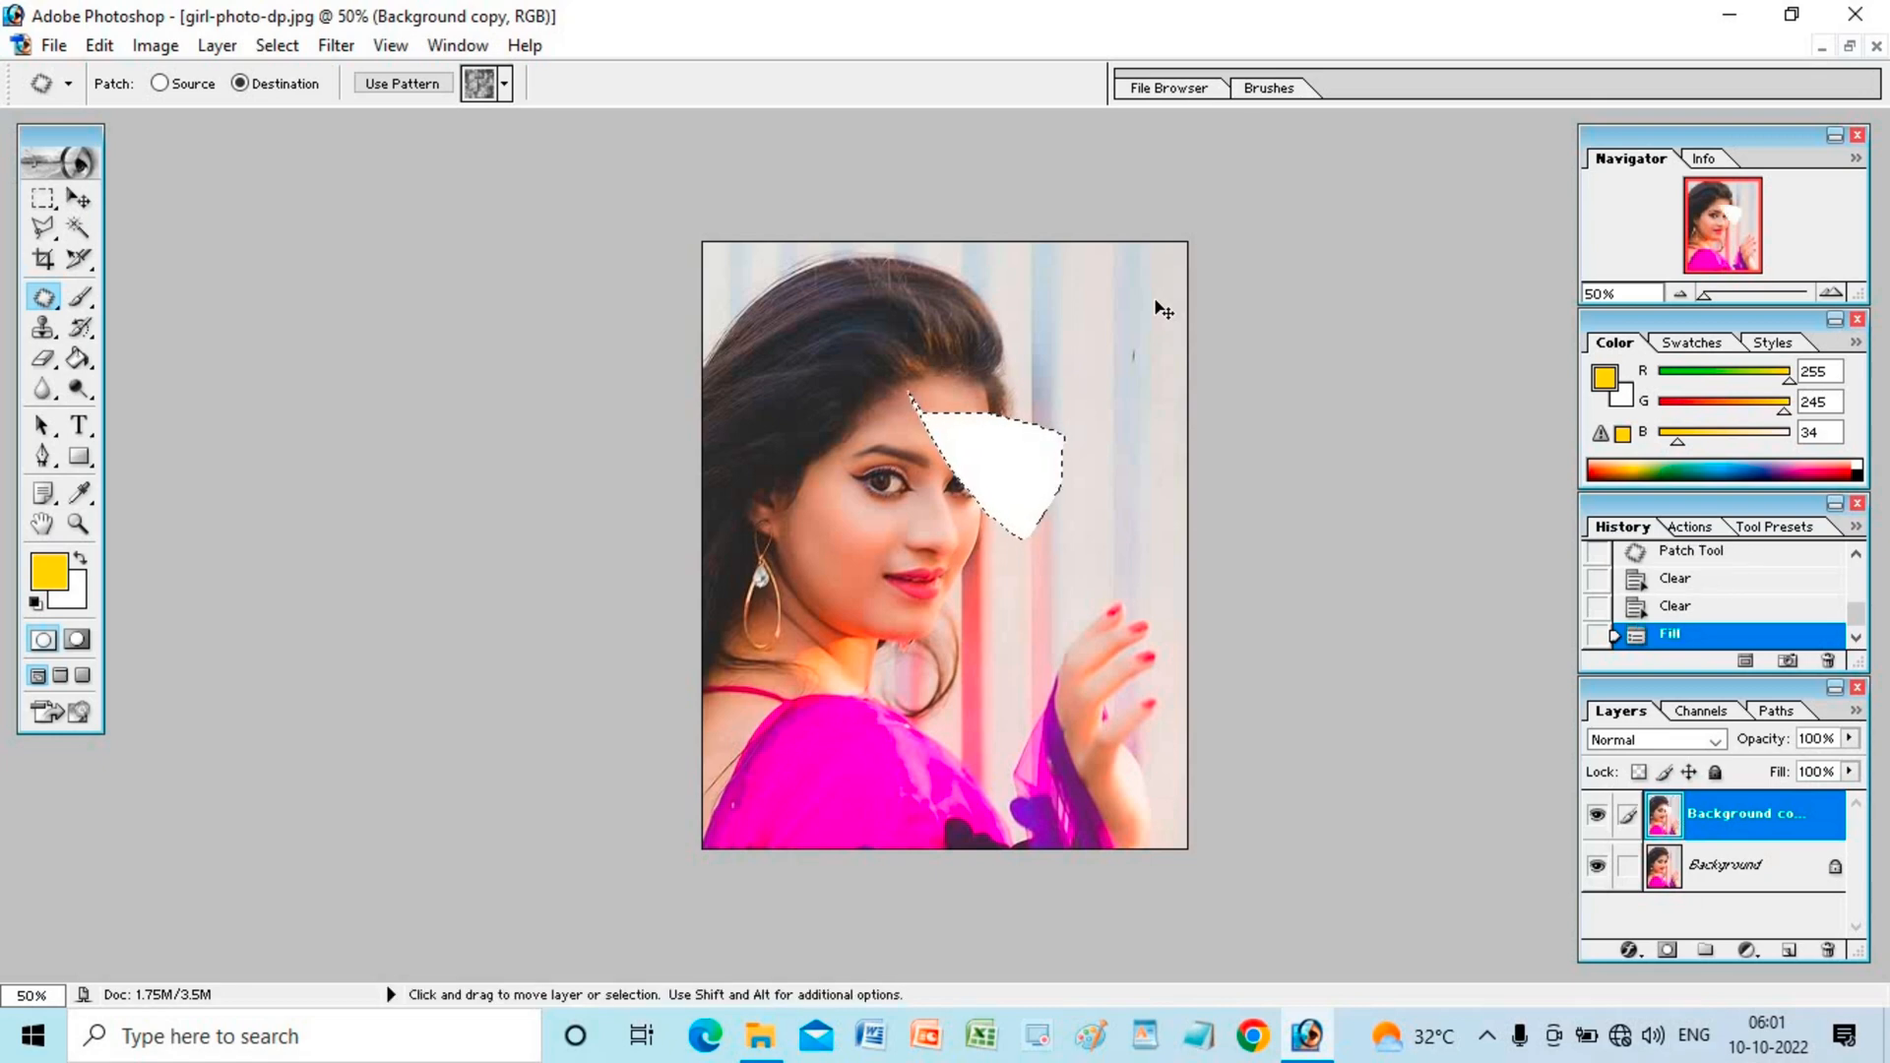
key(ctrl+z)
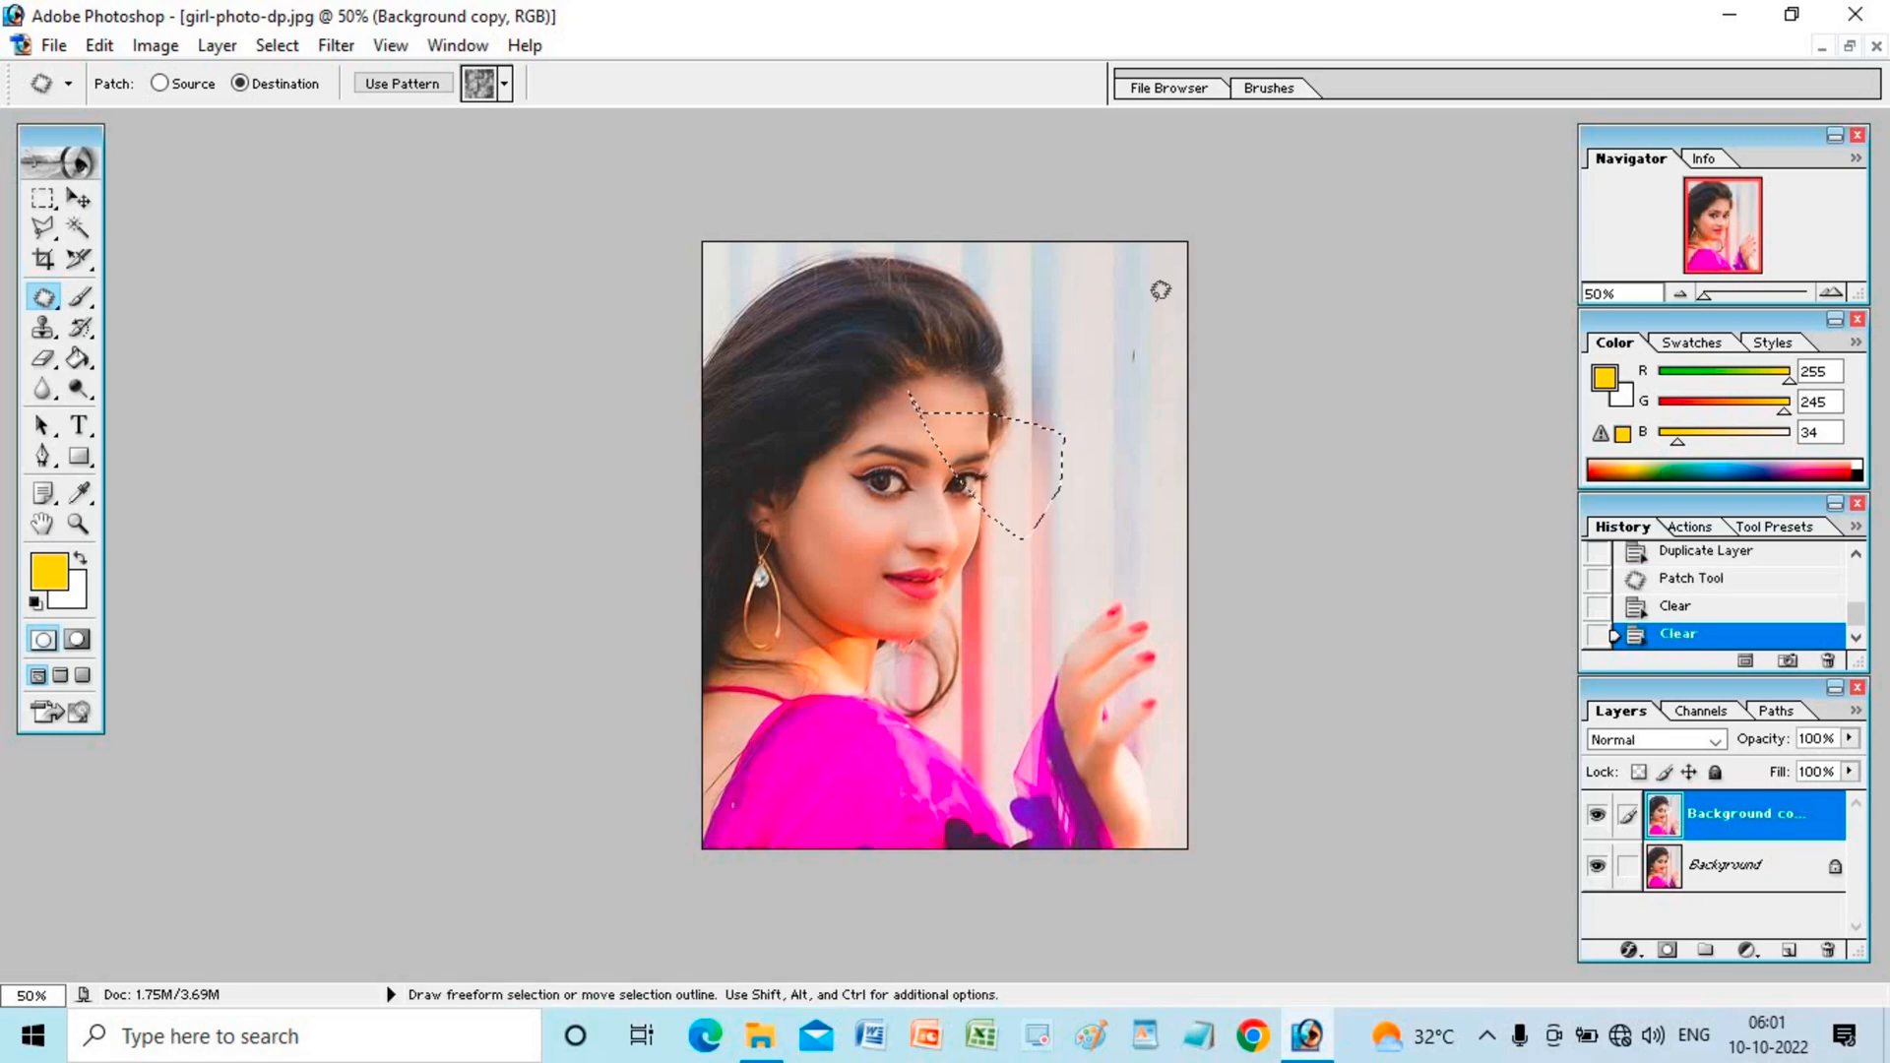
Step: Fill the cleared patch area with the yellow foreground color and undo it, twice in a row
key(alt+BackSpace)
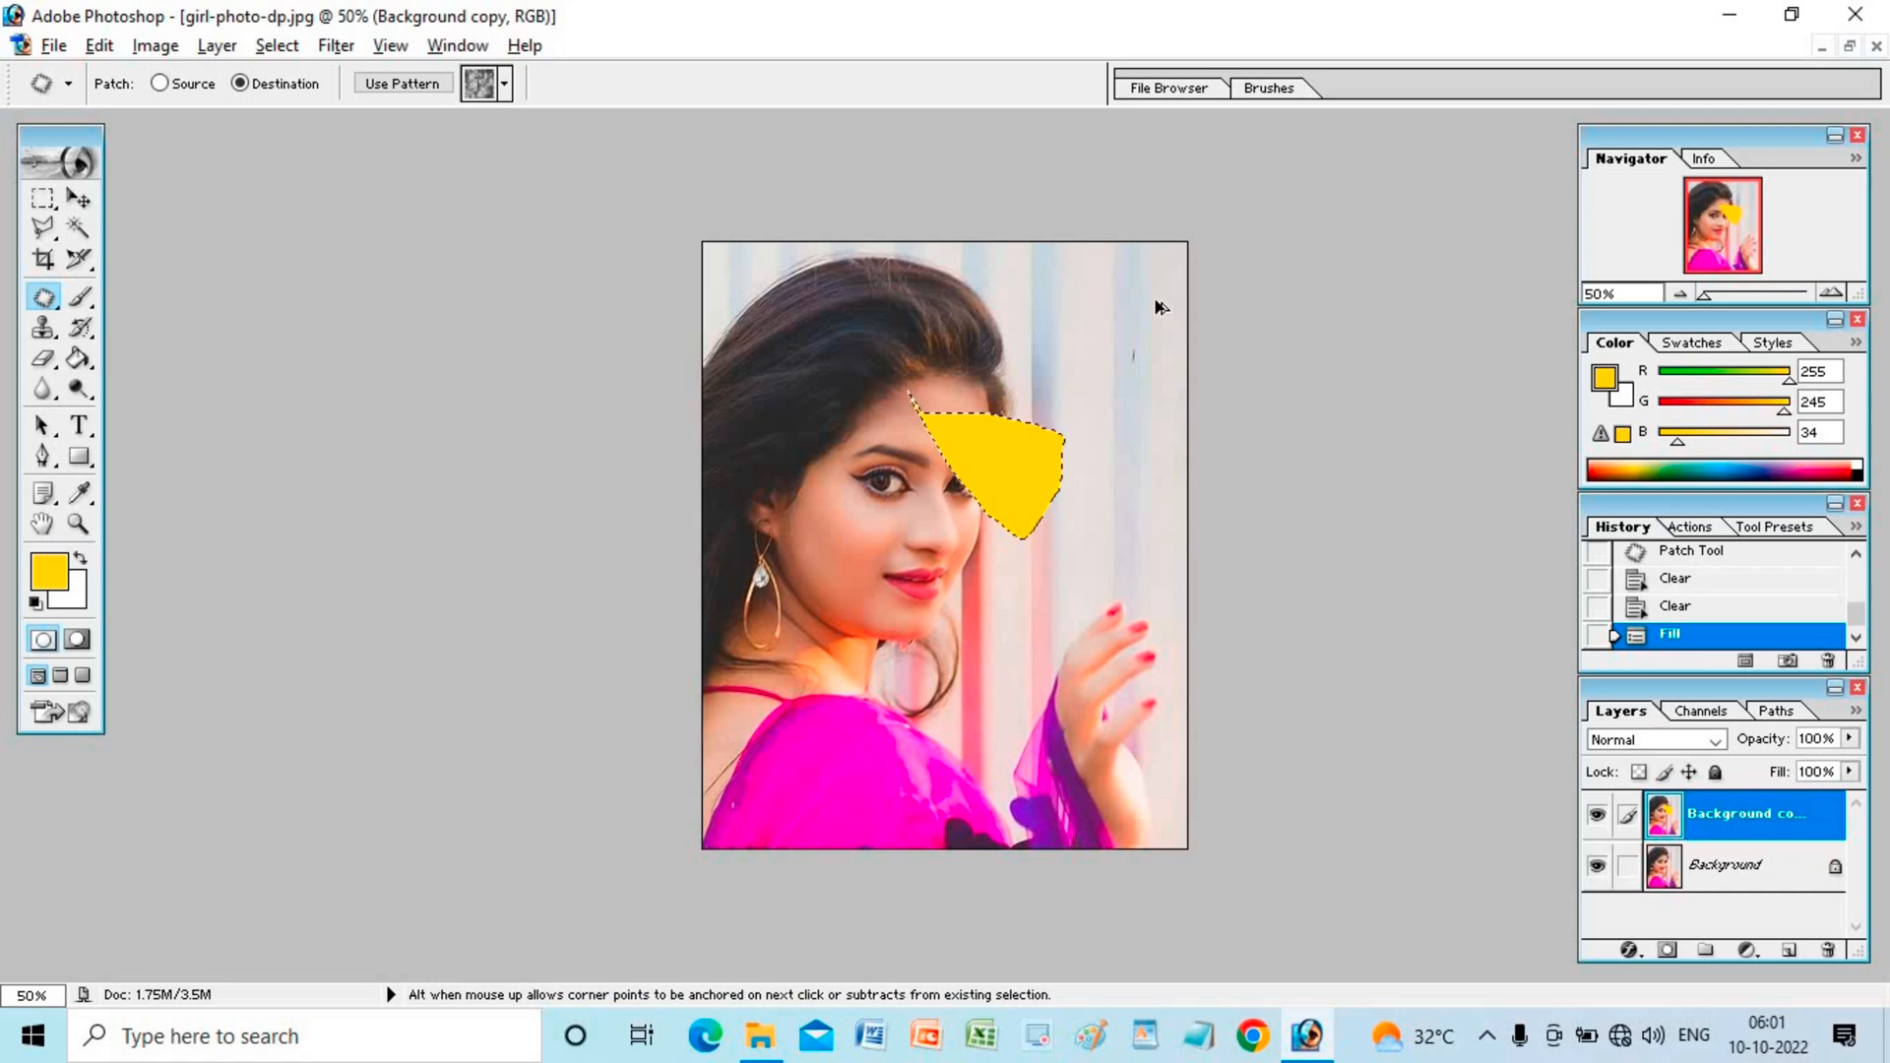
key(ctrl+z)
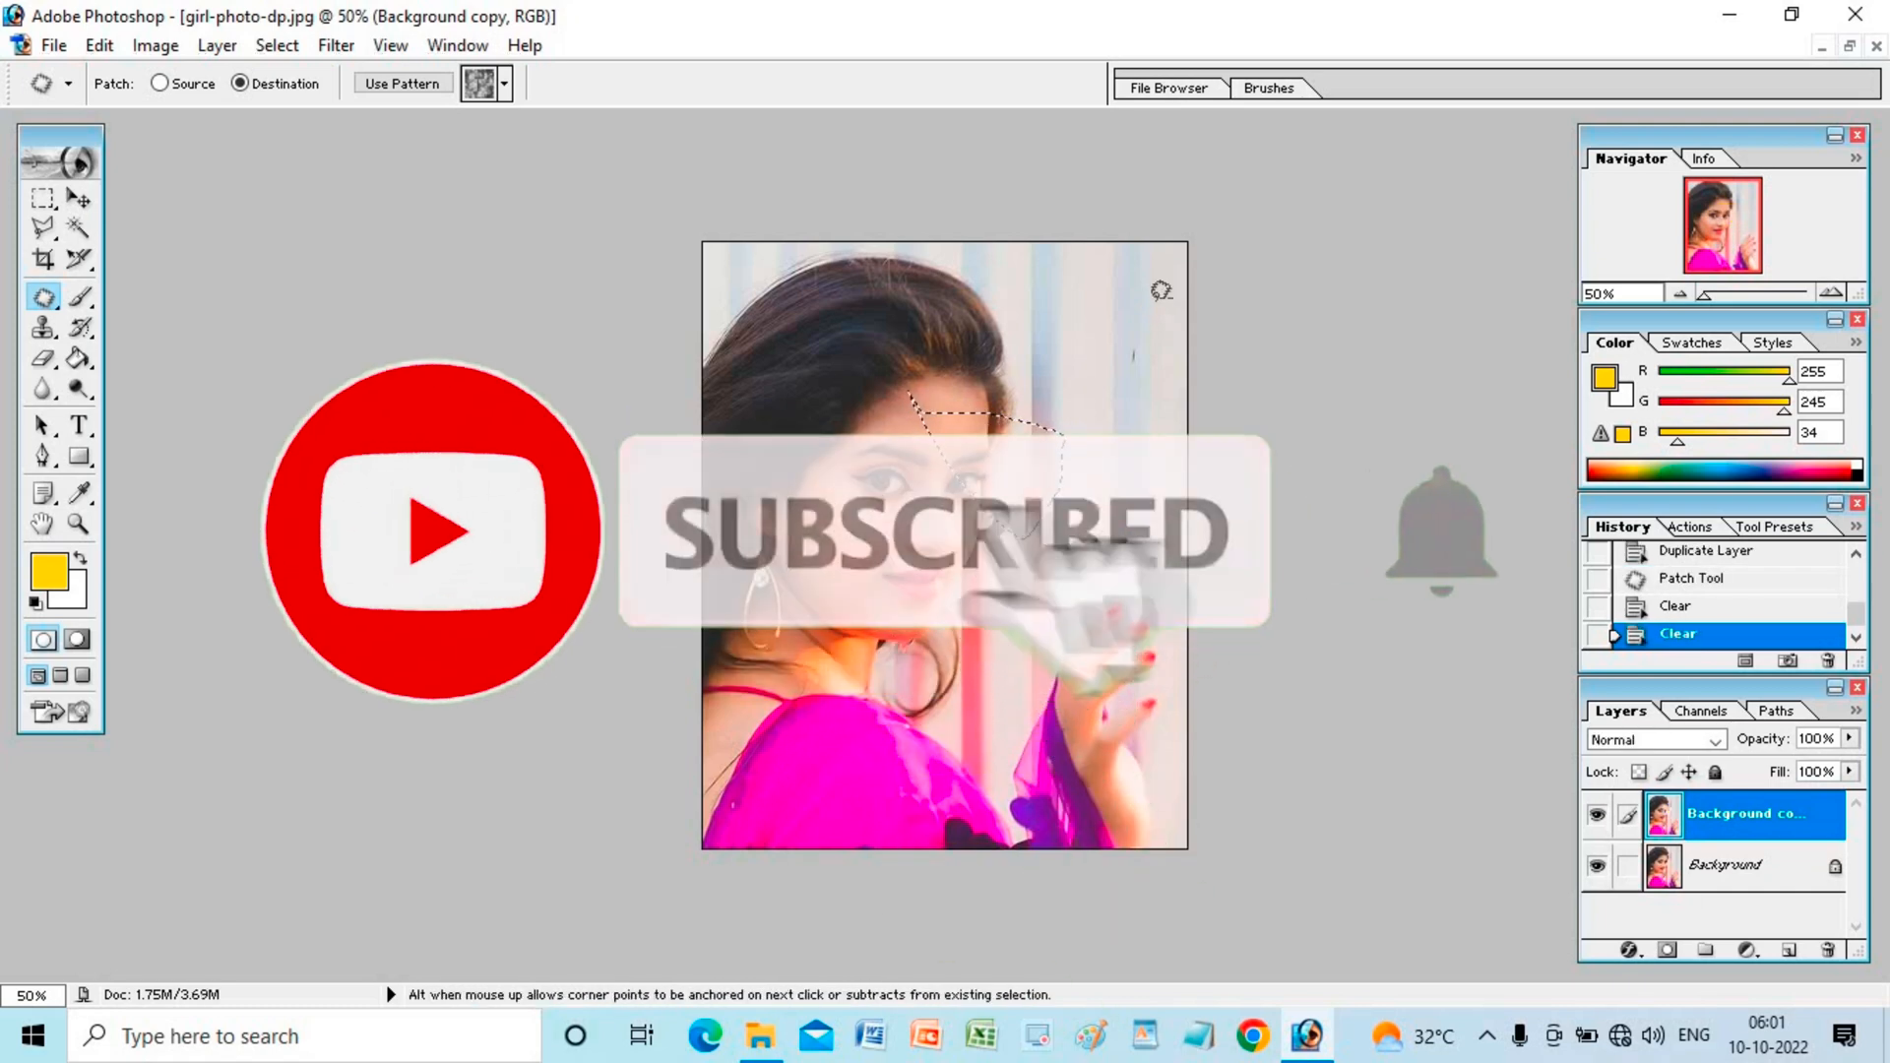
key(alt+BackSpace)
key(ctrl+z)
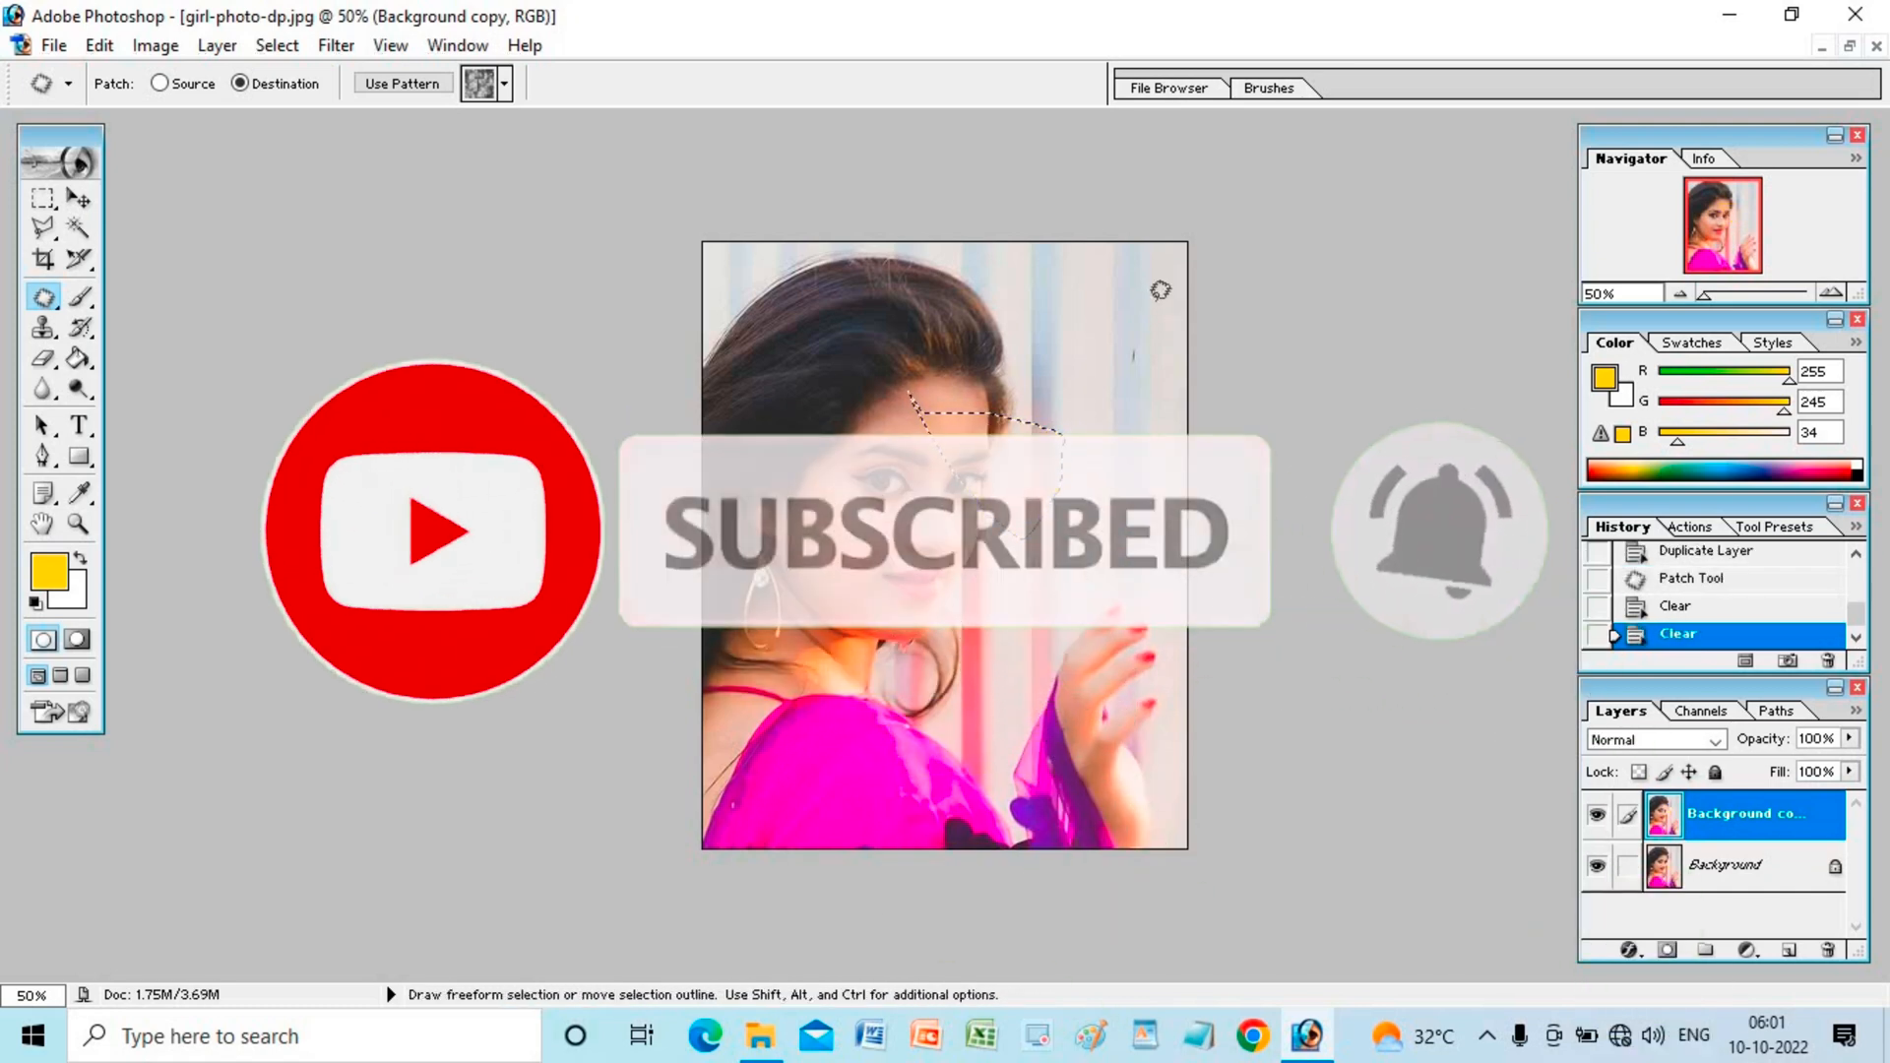